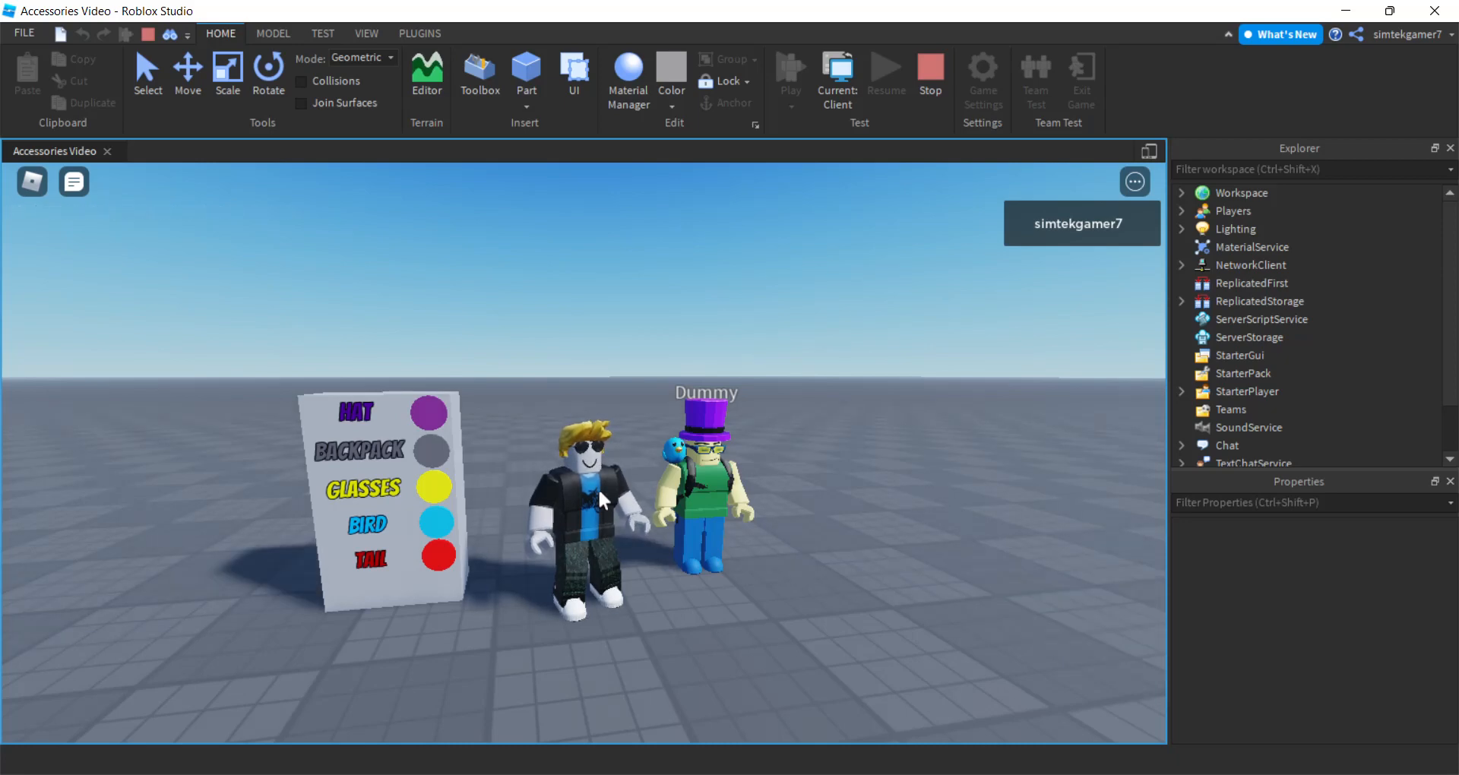
Step: Try the accessory board by equipping the backpack, hat, bird, glasses and tail on the character, and end the playtest
right_drag(531, 509, 576, 525)
click(430, 459)
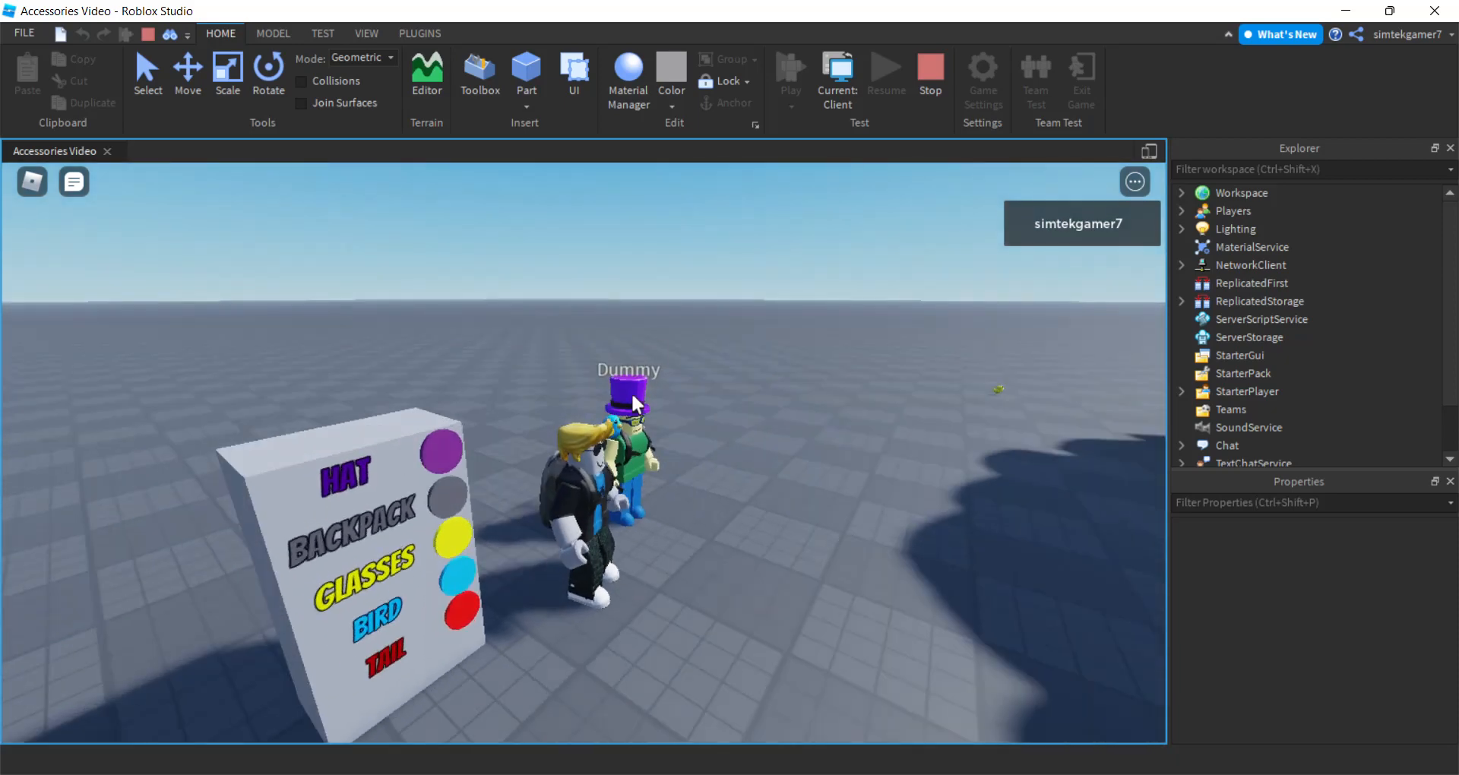
click(443, 450)
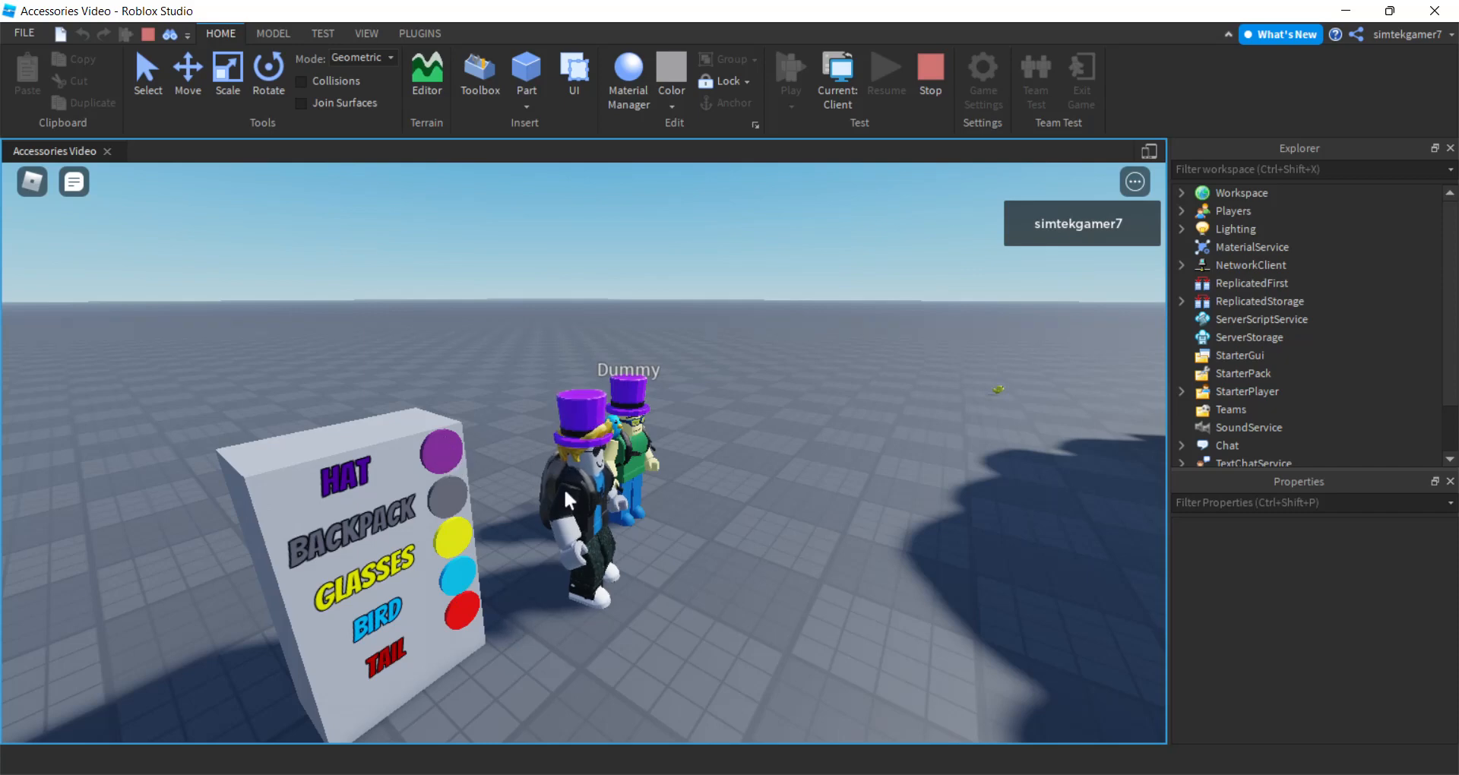
click(457, 575)
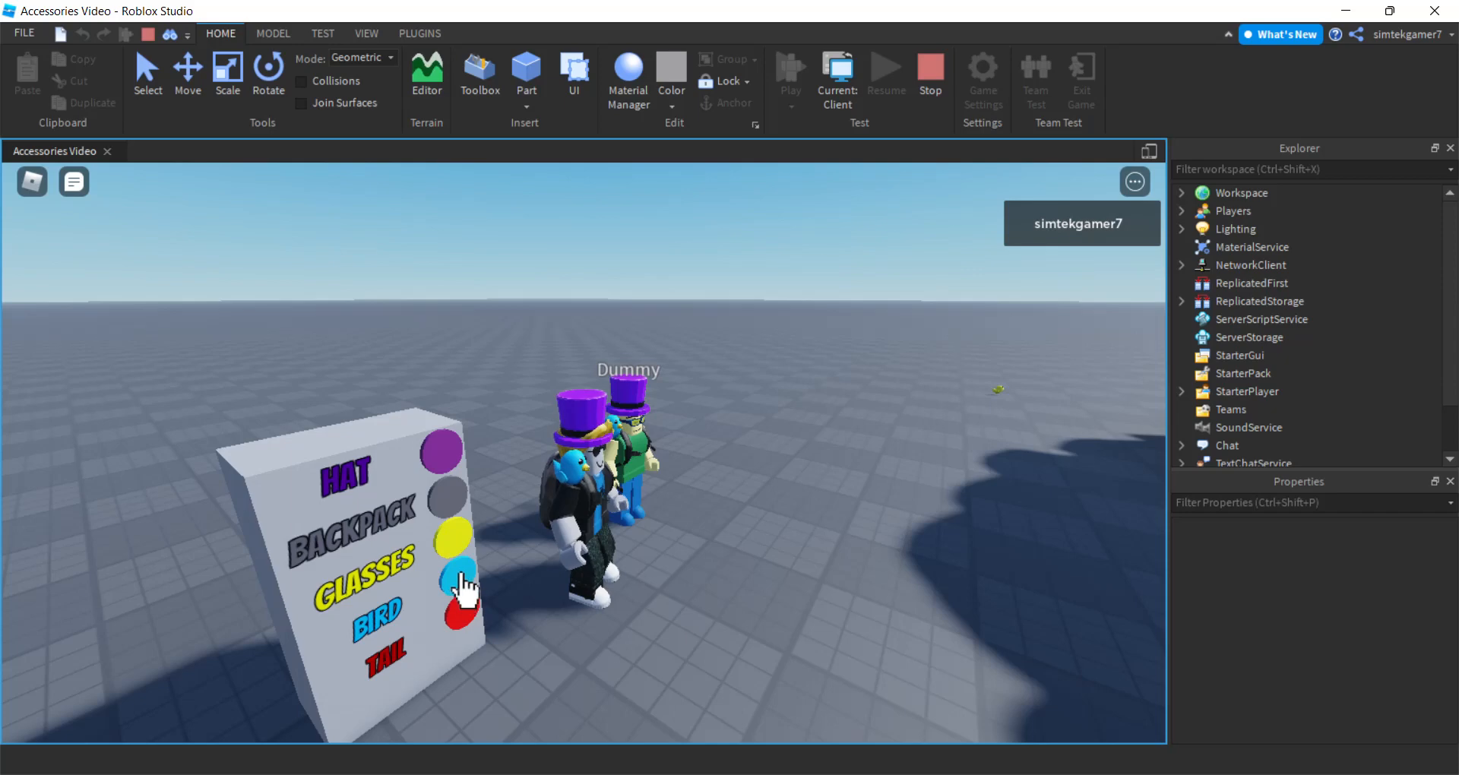
right_drag(645, 565, 645, 565)
click(444, 503)
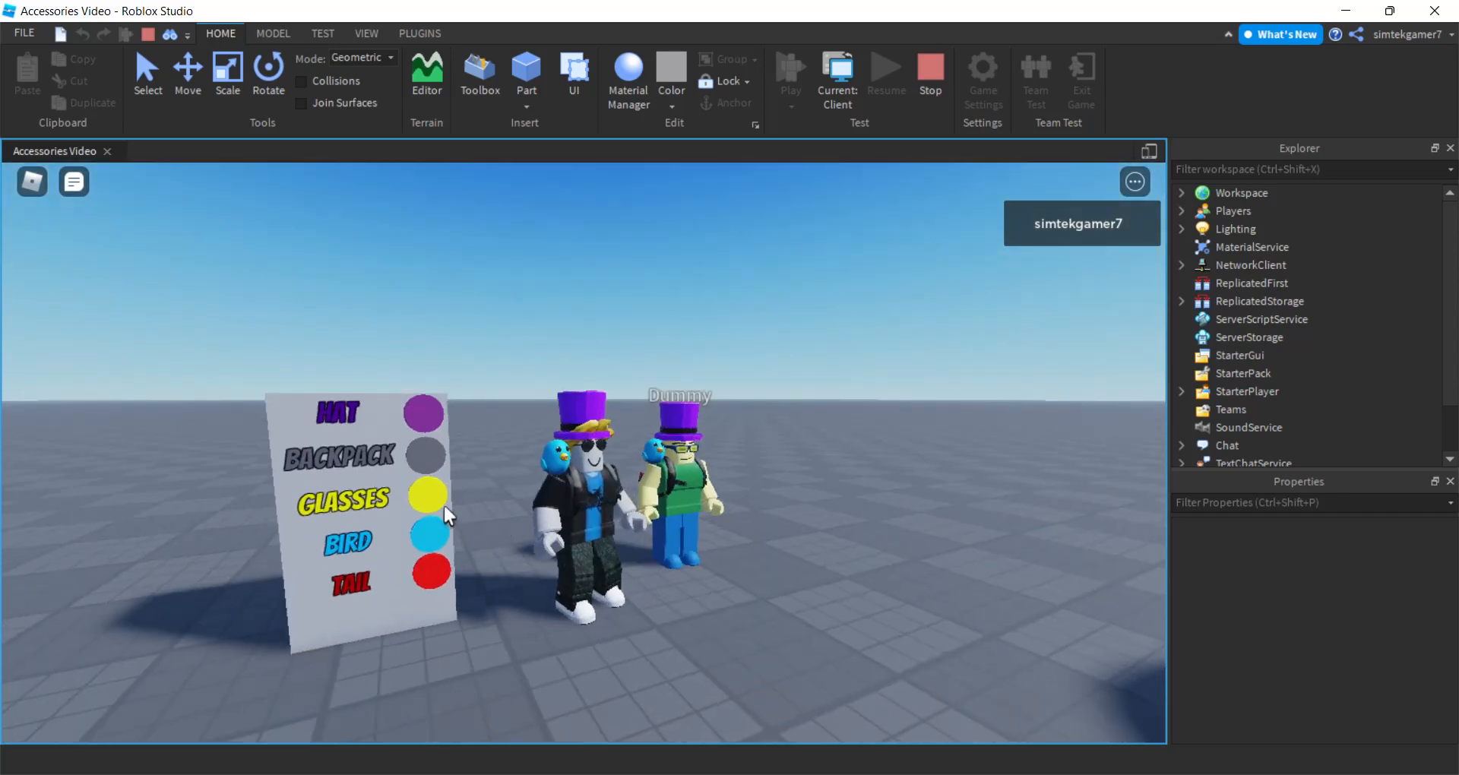
click(440, 590)
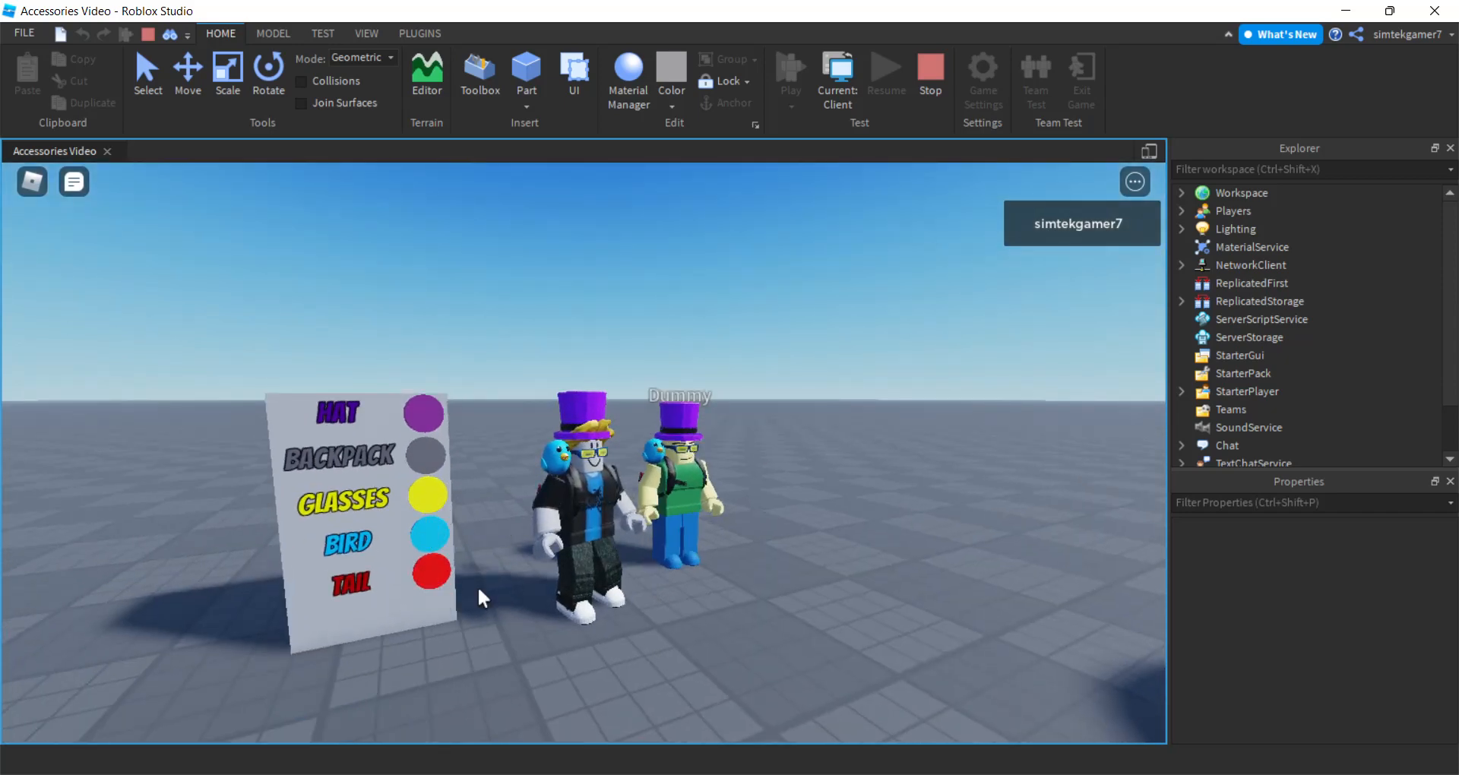
right_drag(477, 586, 555, 618)
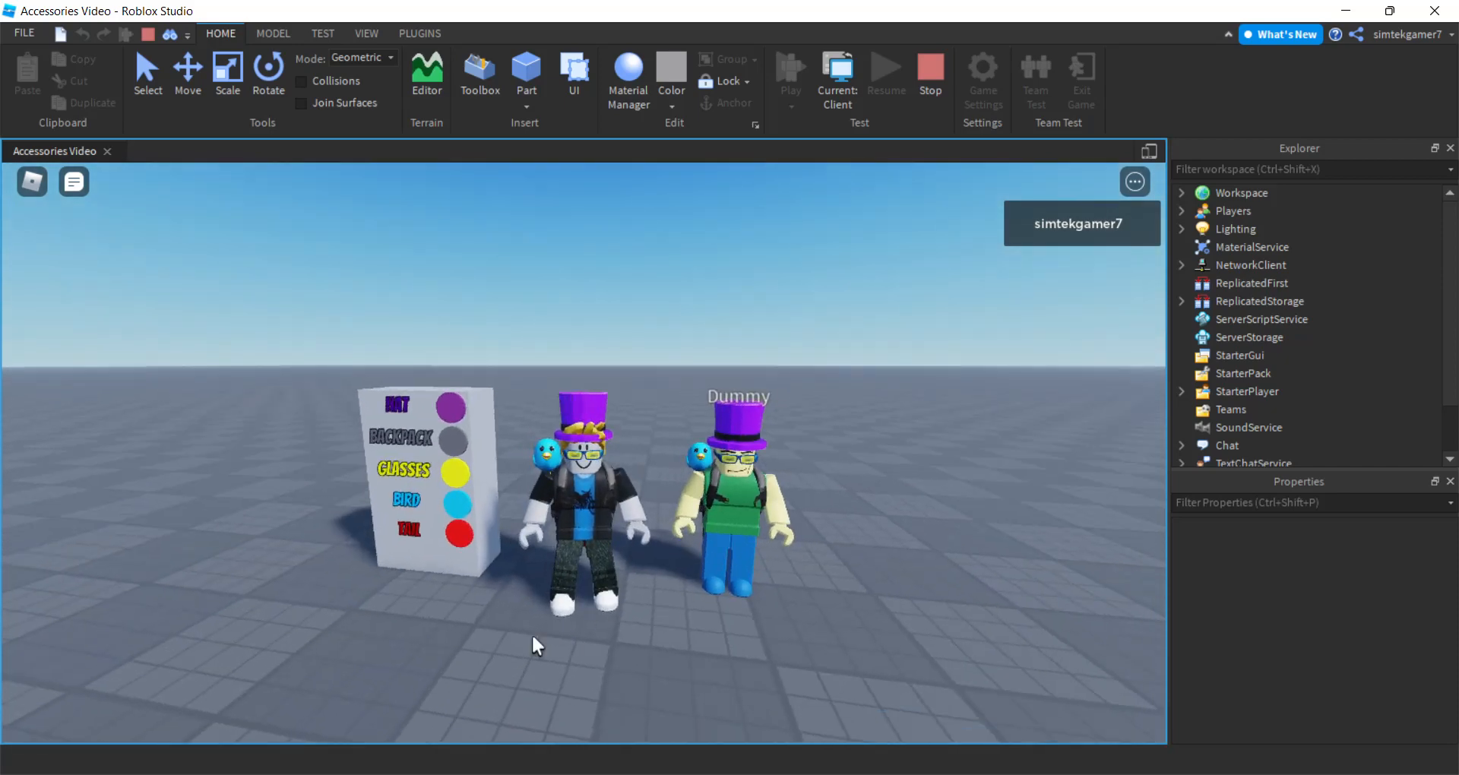
key(shift+F5)
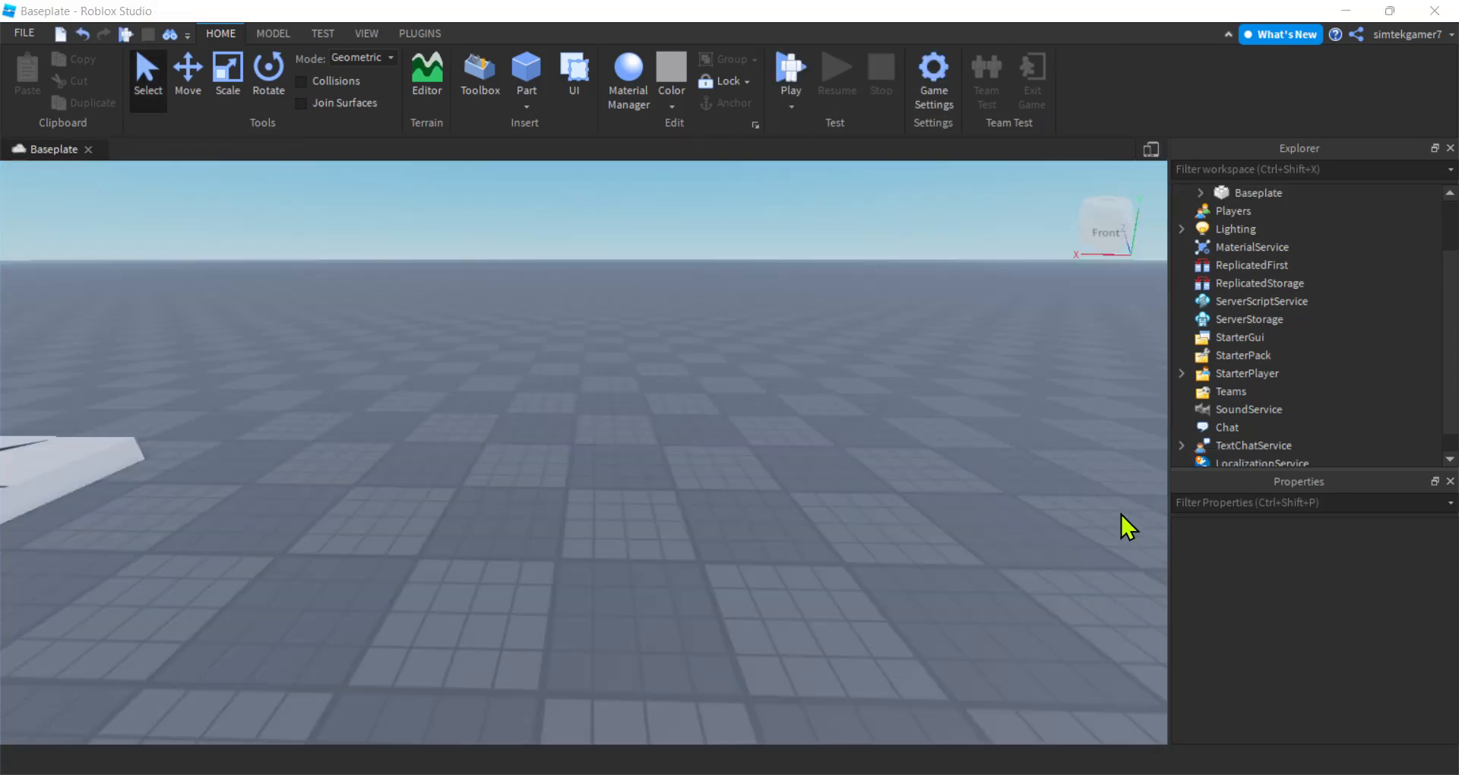
Step: Insert an R15 Man Rig into the baseplate with the Rig Builder
right_drag(979, 485, 979, 485)
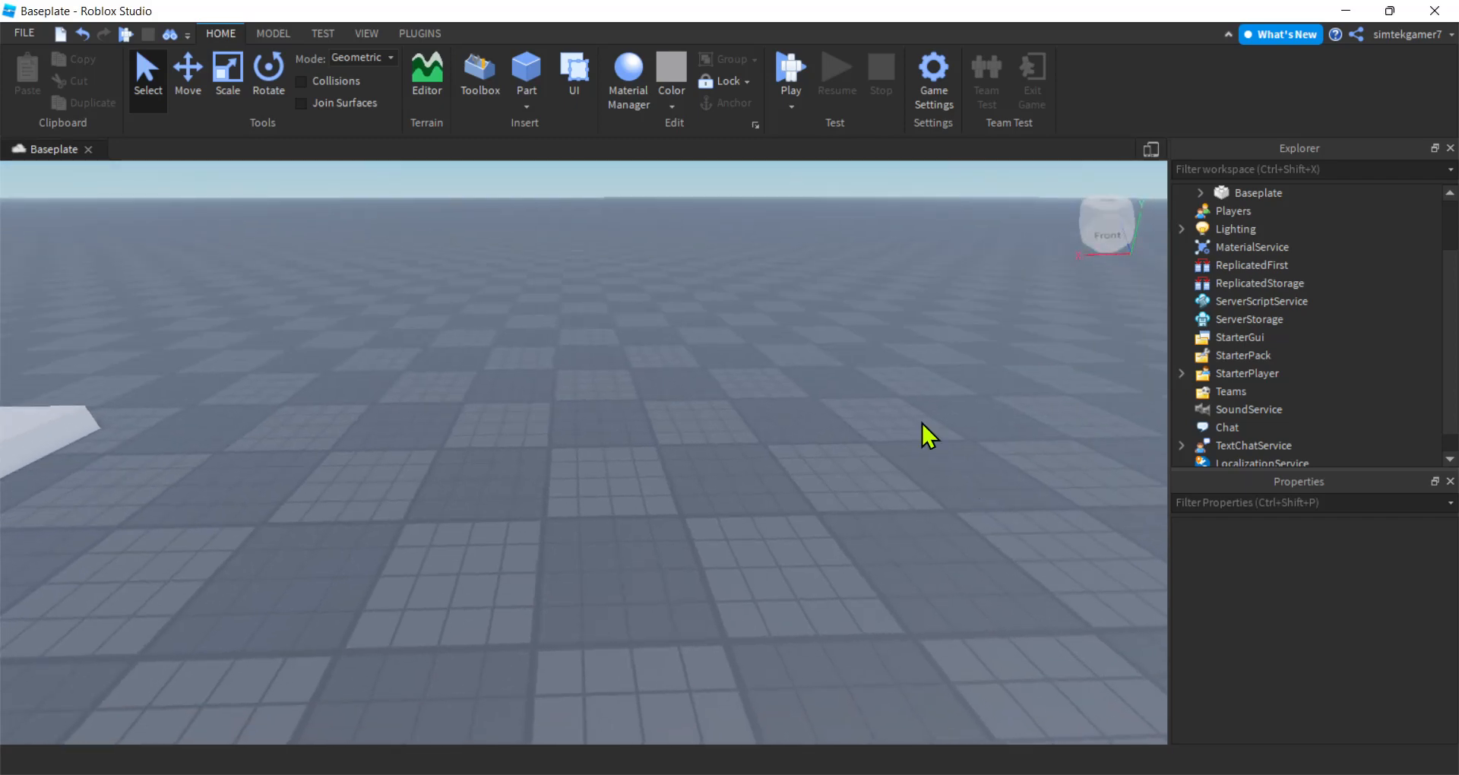
click(416, 33)
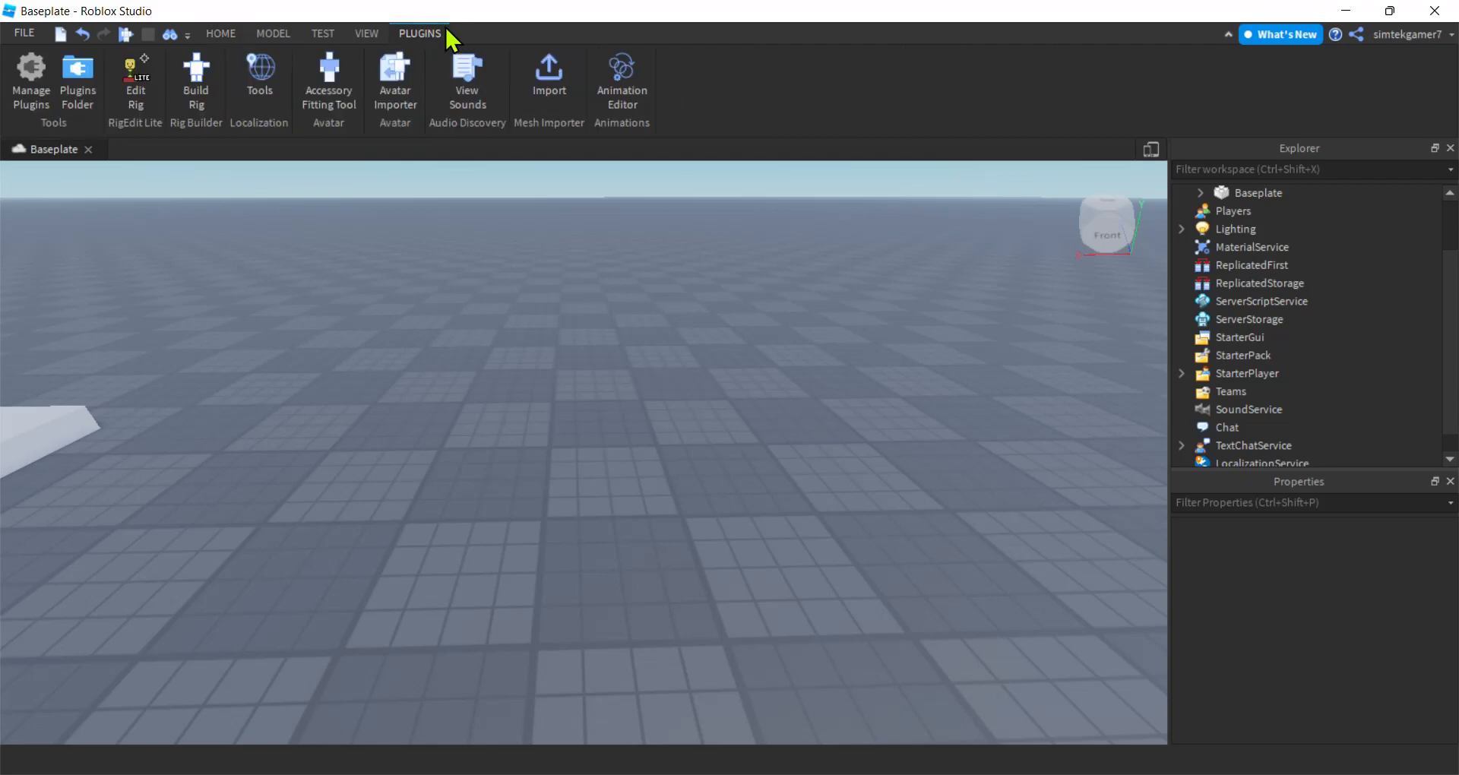
click(201, 86)
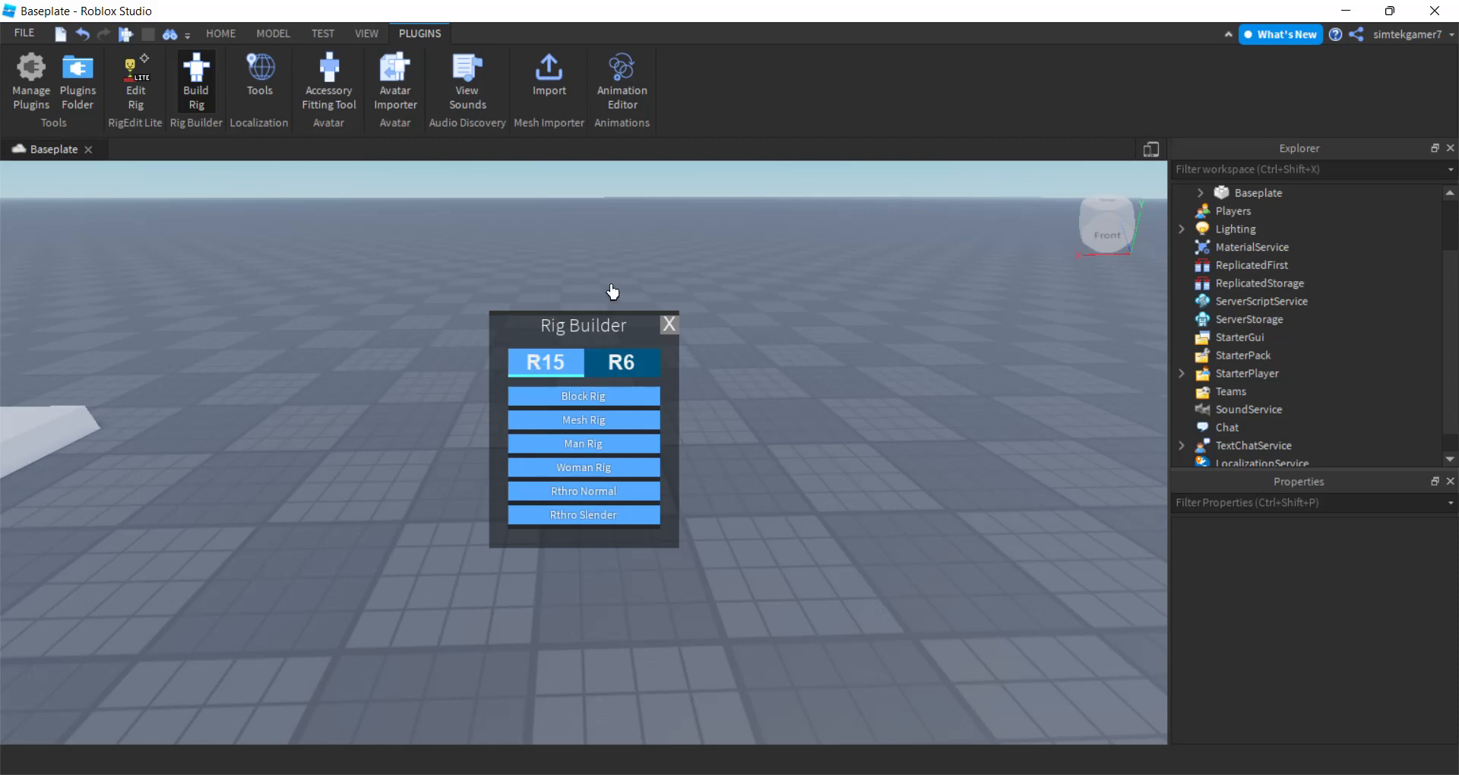
click(575, 443)
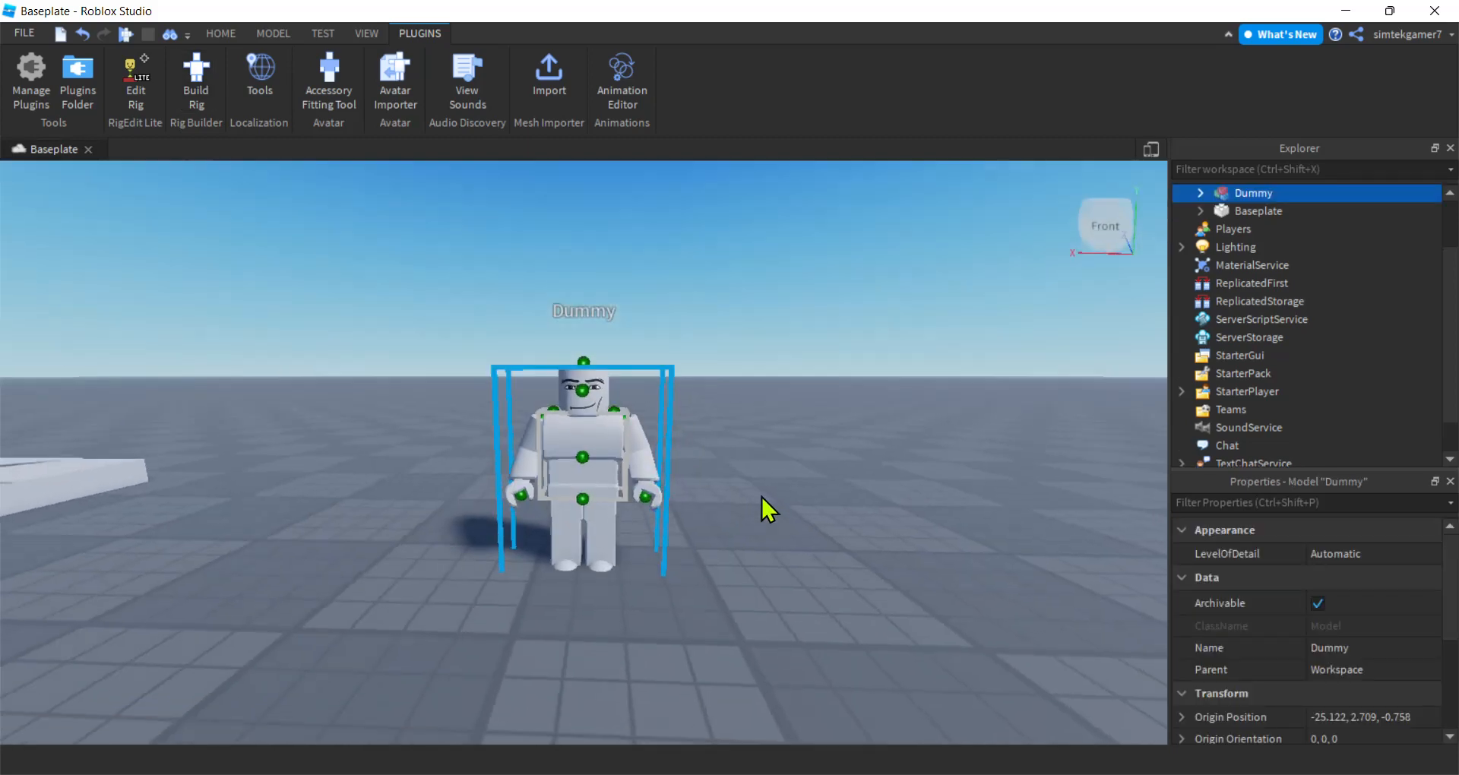
right_drag(760, 495, 761, 496)
right_drag(683, 535, 682, 535)
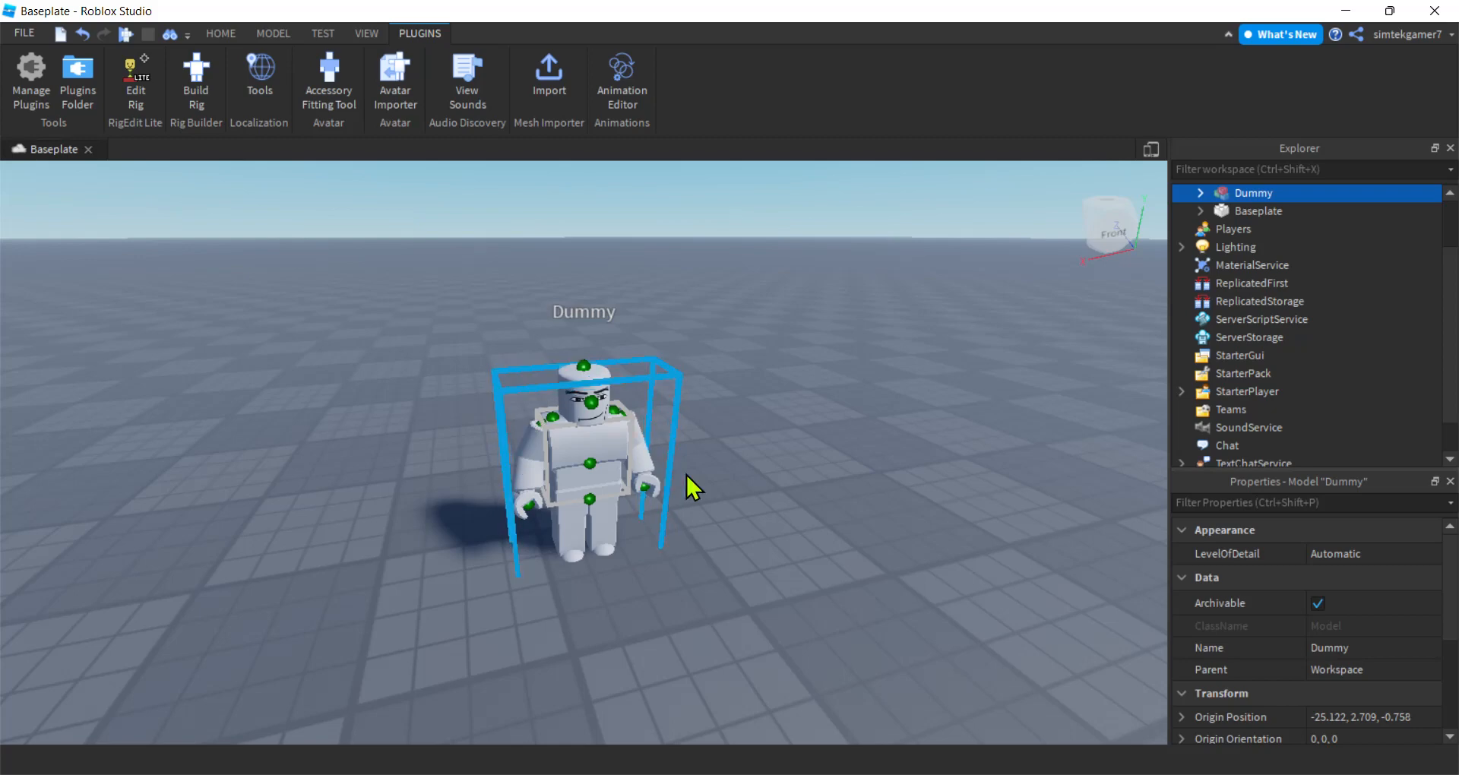
right_drag(702, 476, 702, 475)
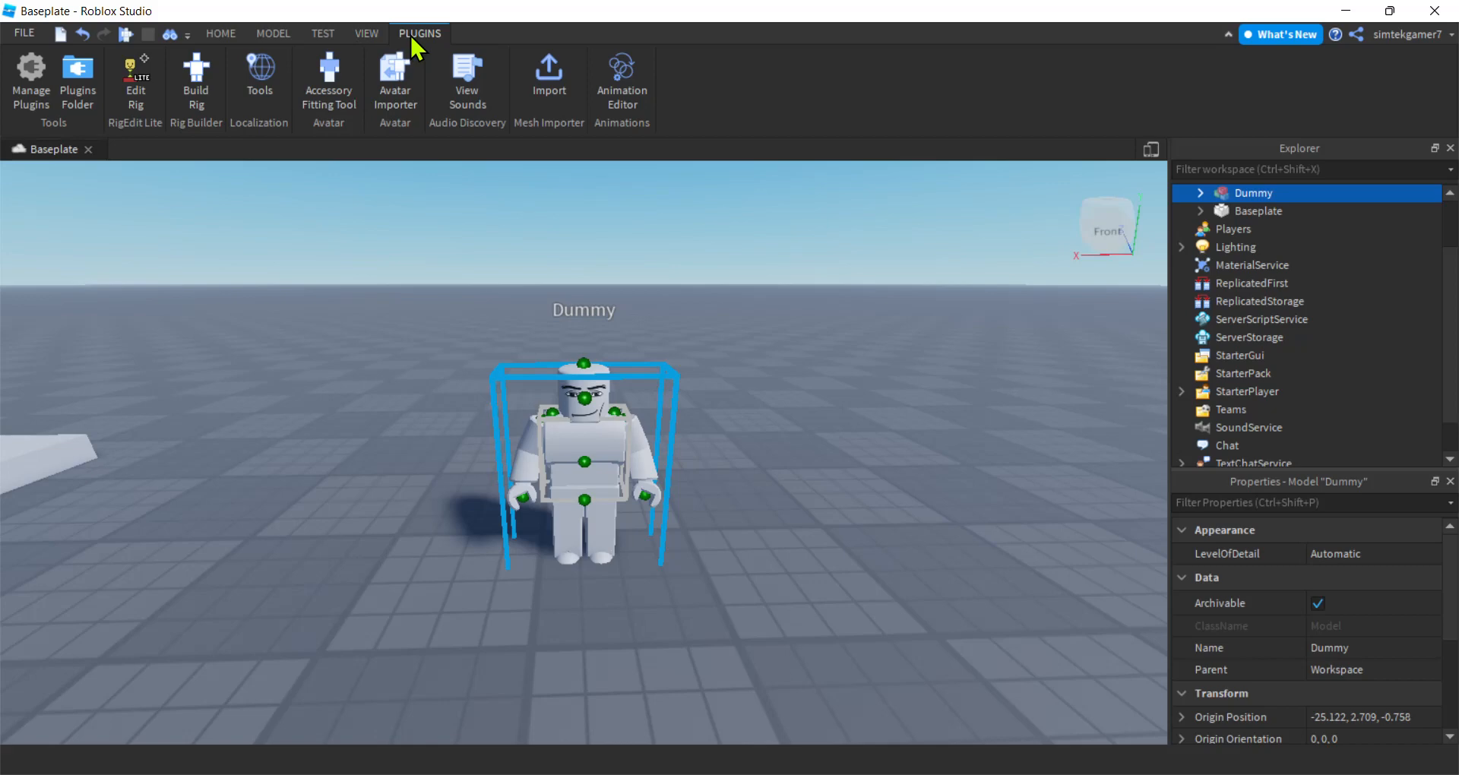
Step: Toggle Constraint Details off and back on to examine the dummy's attachment points
click(267, 33)
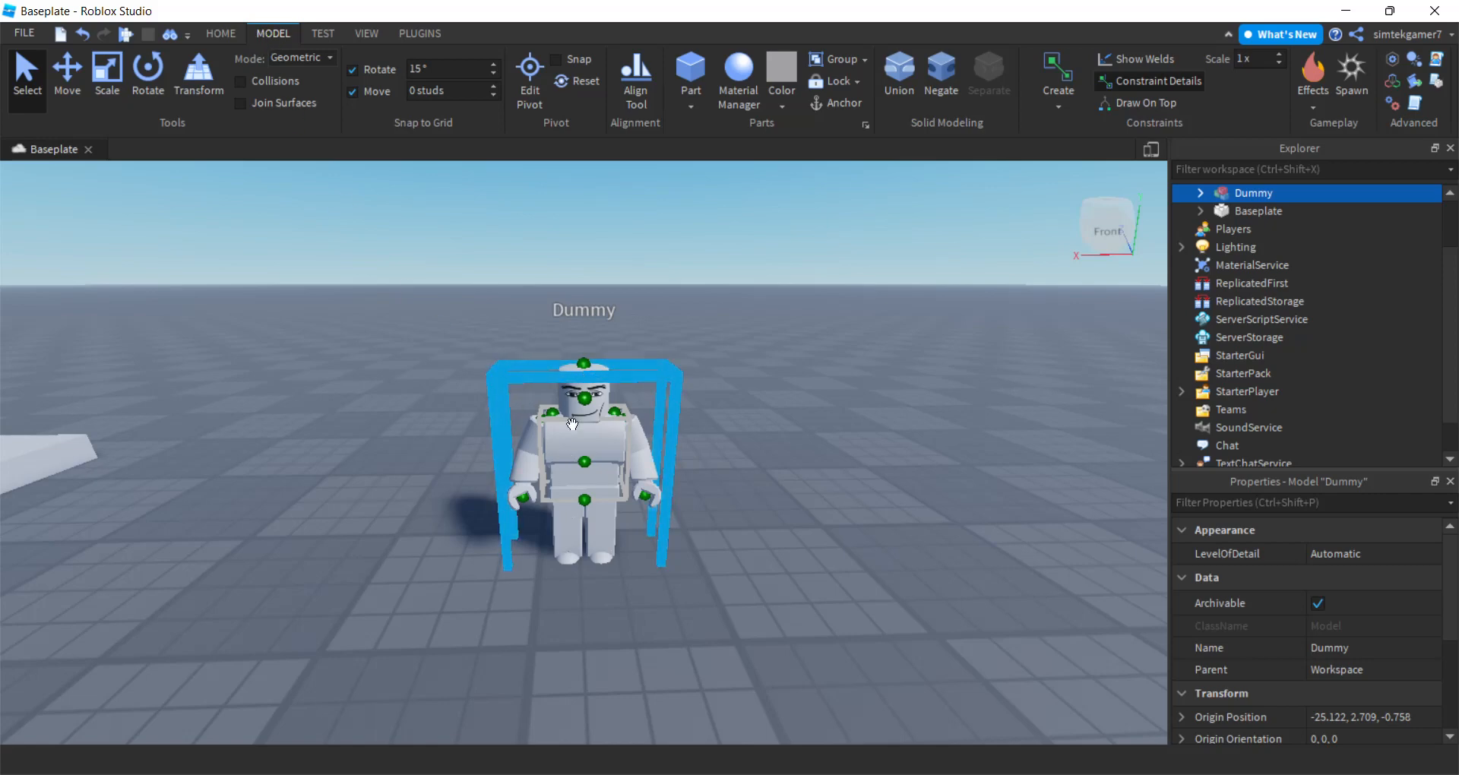
click(1167, 81)
click(1152, 84)
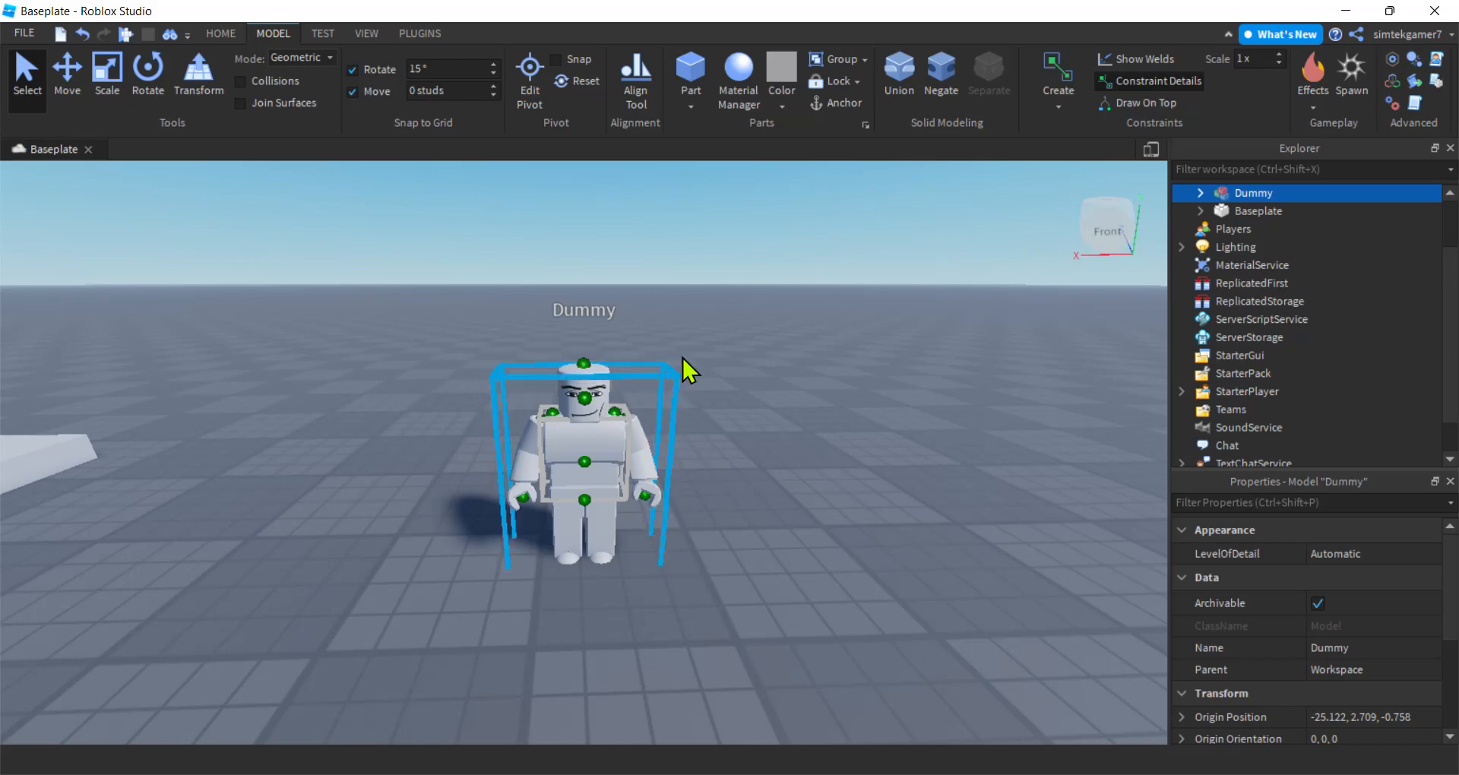
Step: Expand the Dummy's Head in the workspace hierarchy and select its HatAttachment to see where it sits
click(1201, 193)
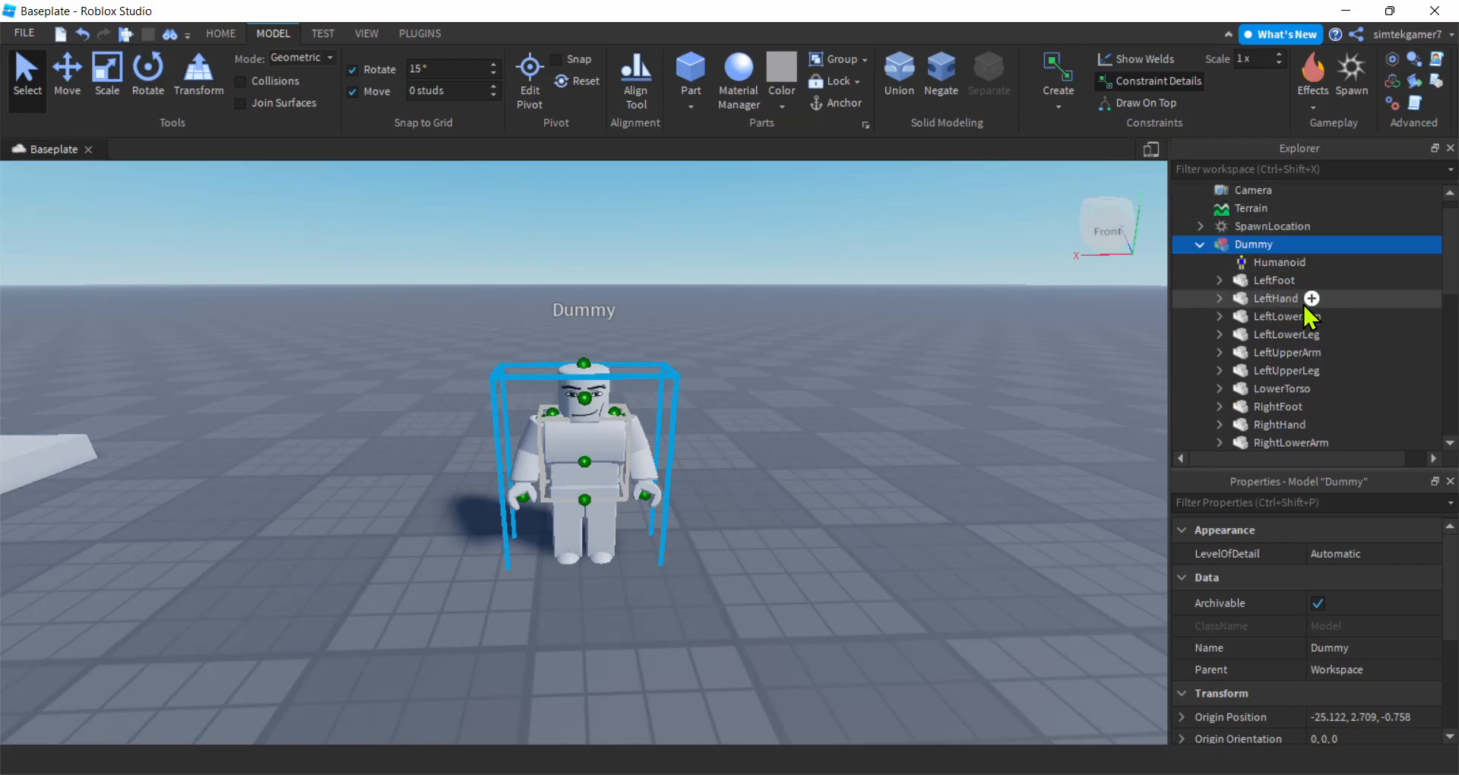
scroll(1302, 303, down, 2)
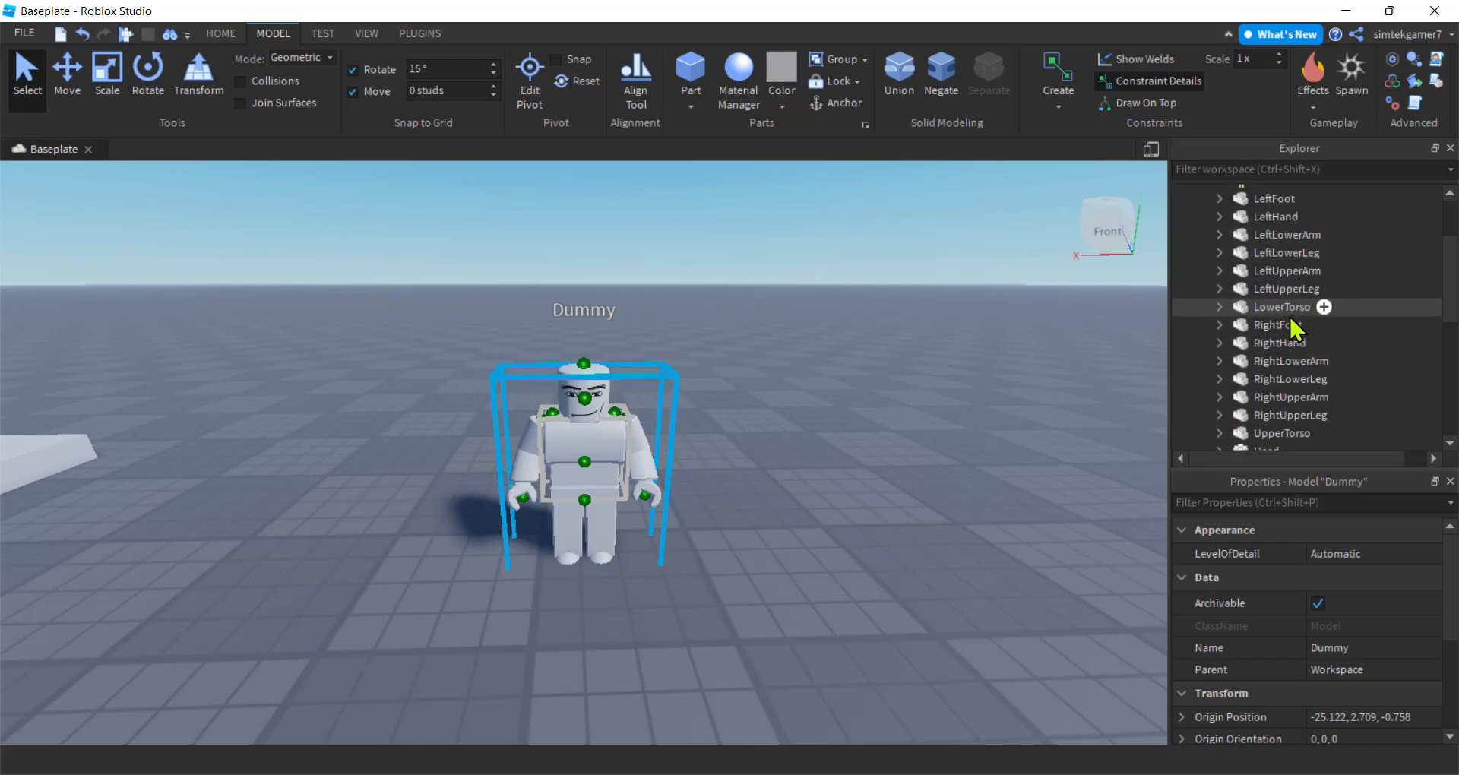
scroll(1295, 328, down, 3)
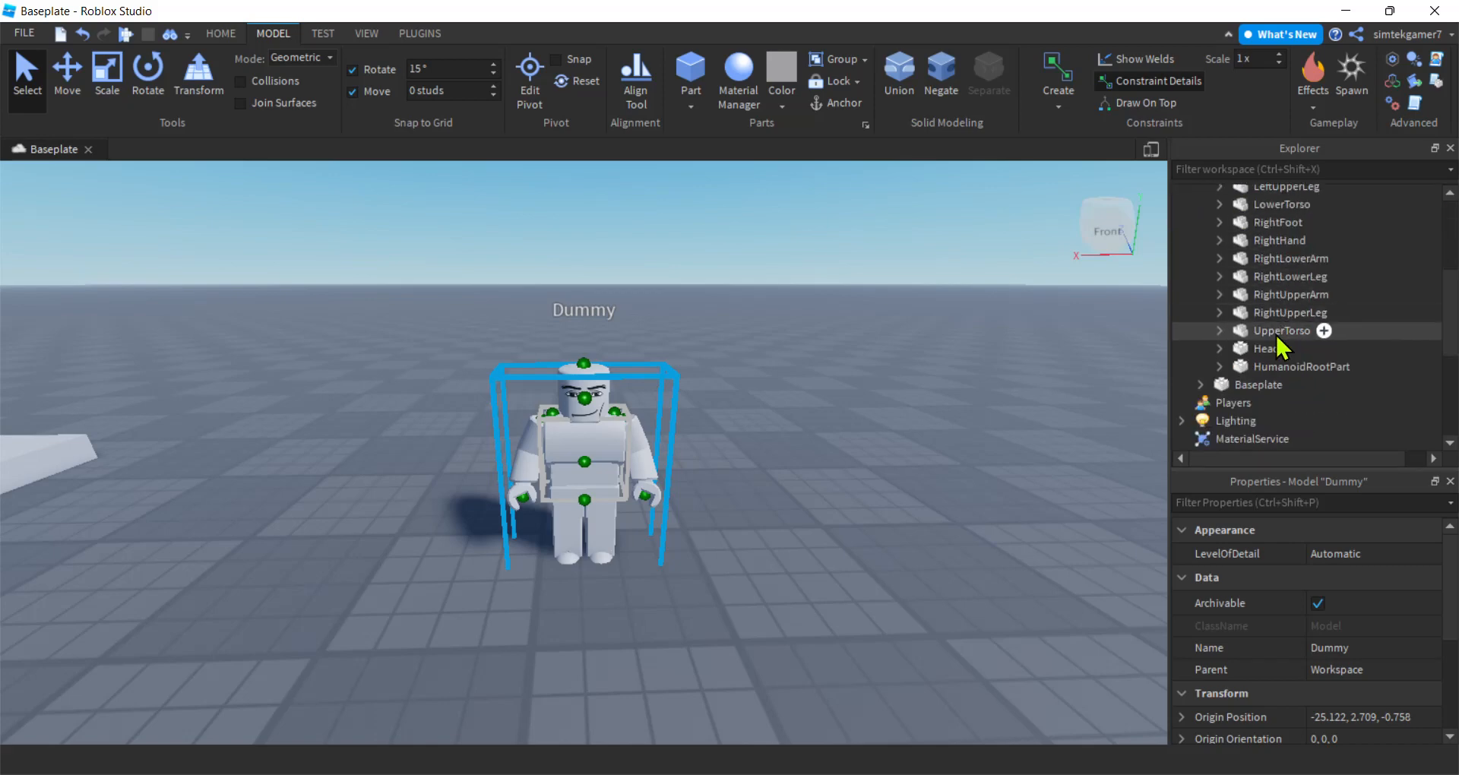
click(1219, 349)
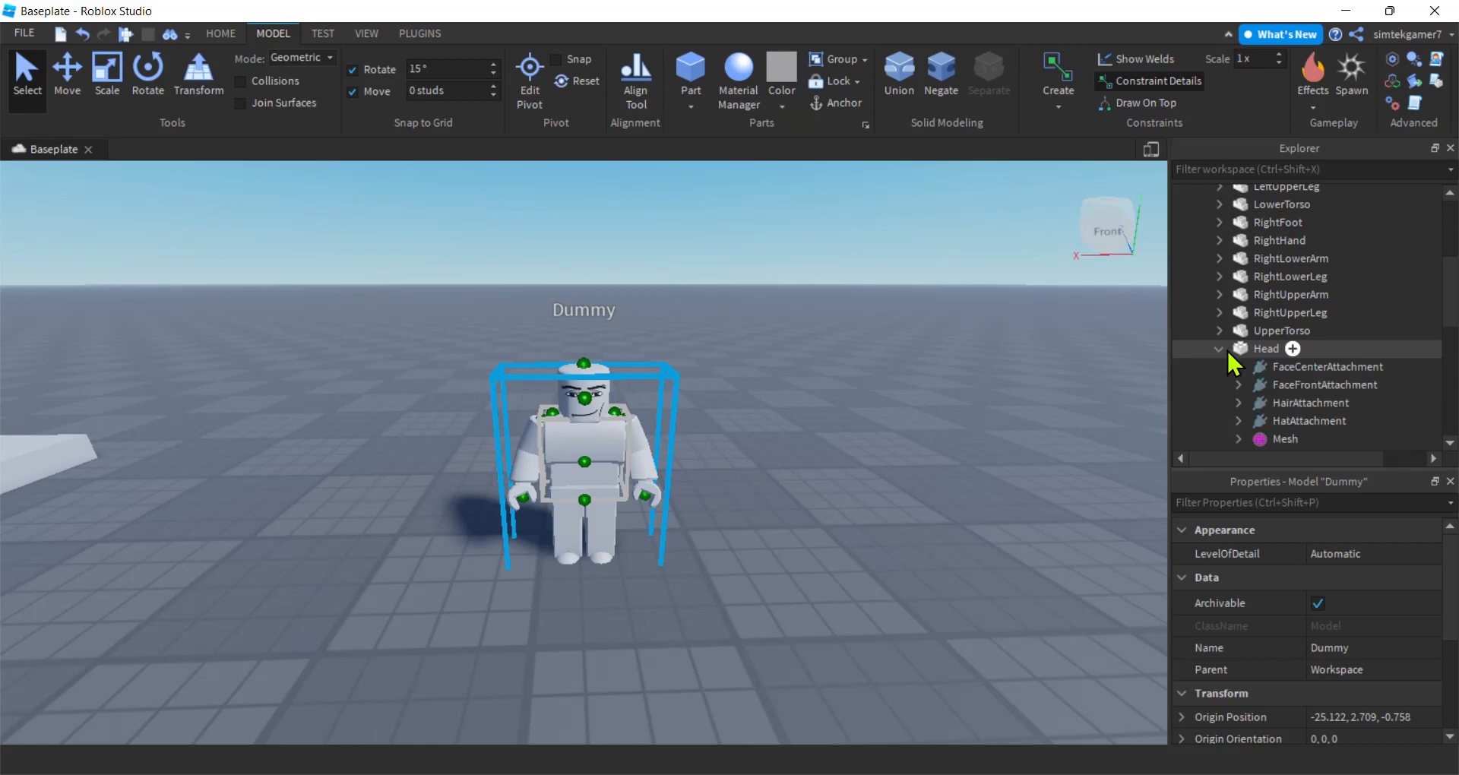
click(1279, 421)
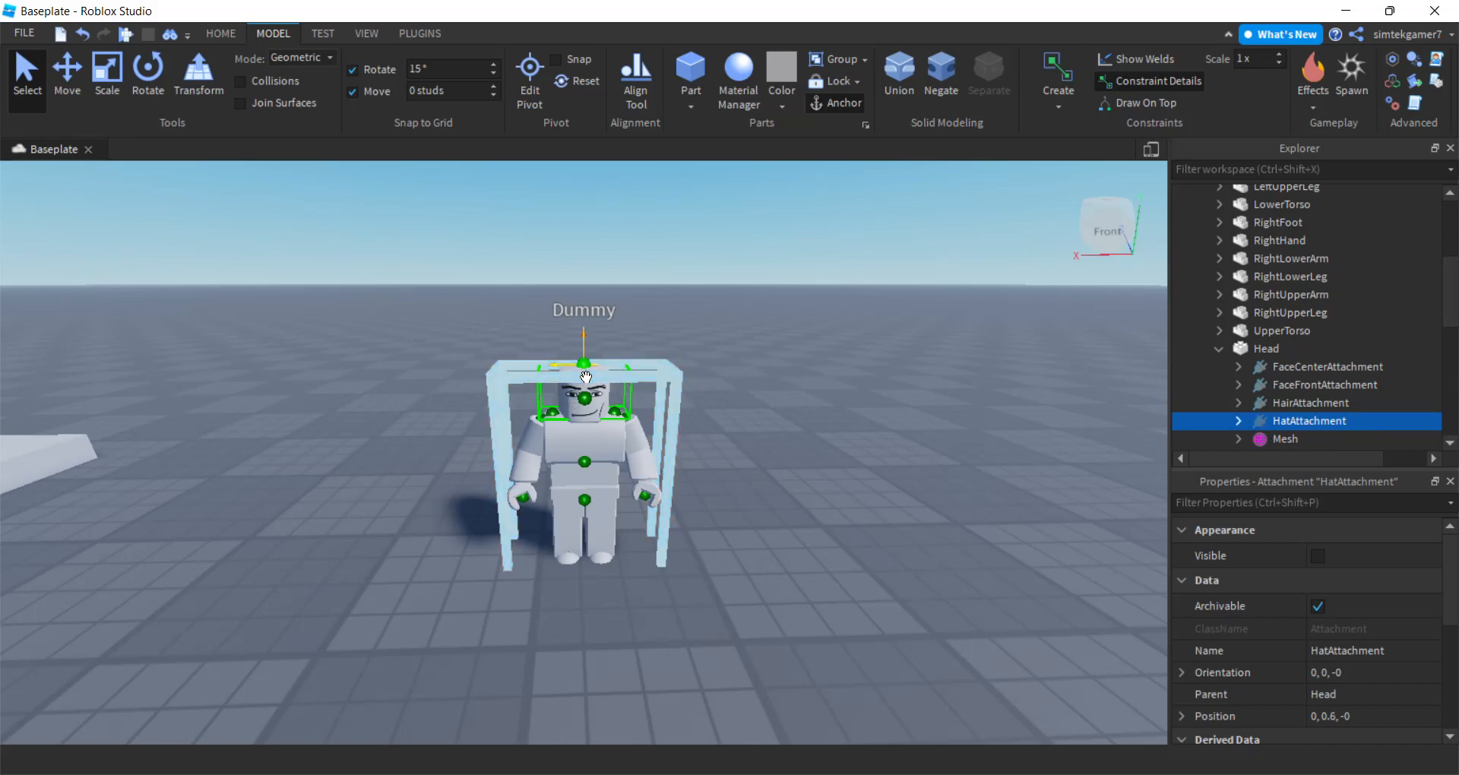
Step: Search the Toolbox's Meshes category for "hat"
scroll(736, 473, down, 2)
key(a)
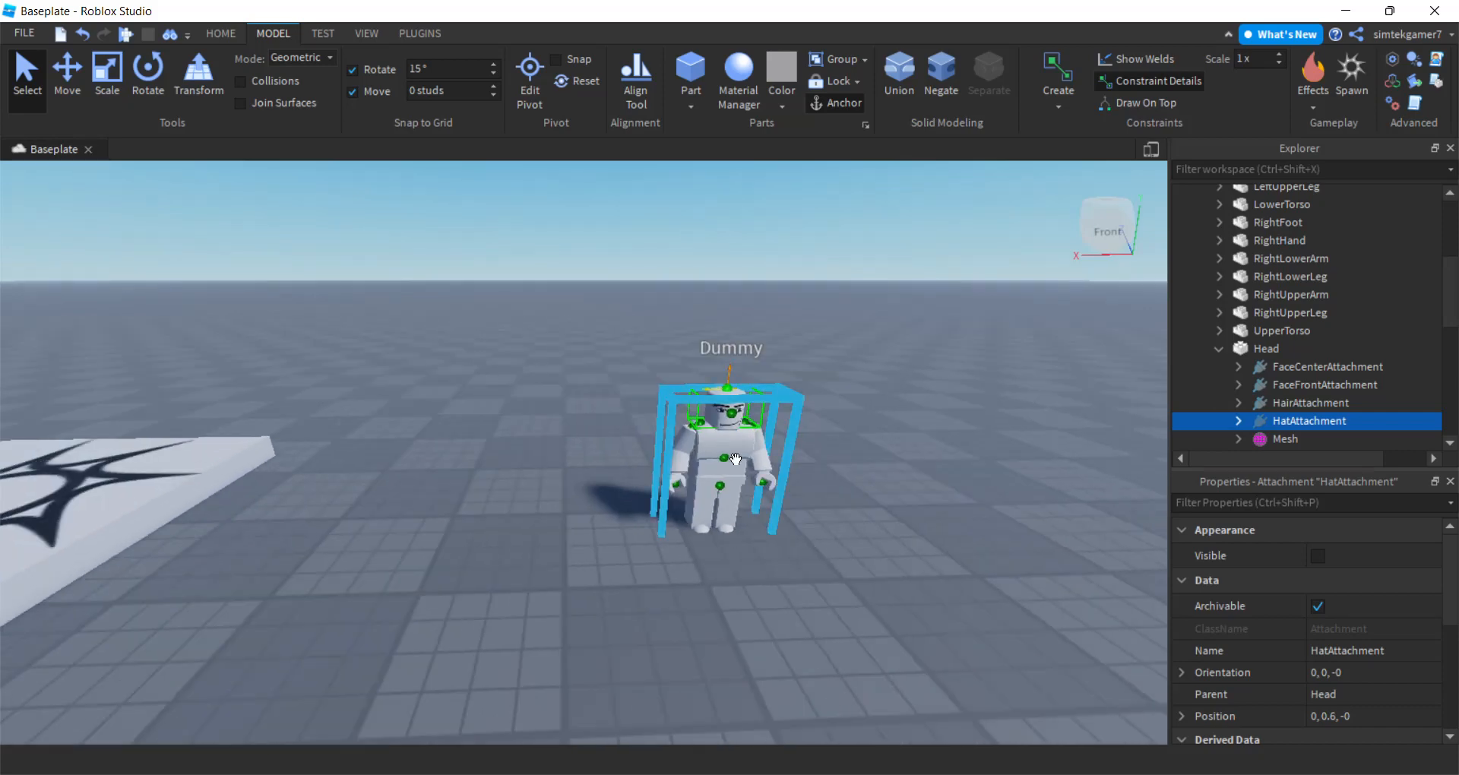
right_drag(715, 437, 706, 448)
key(a)
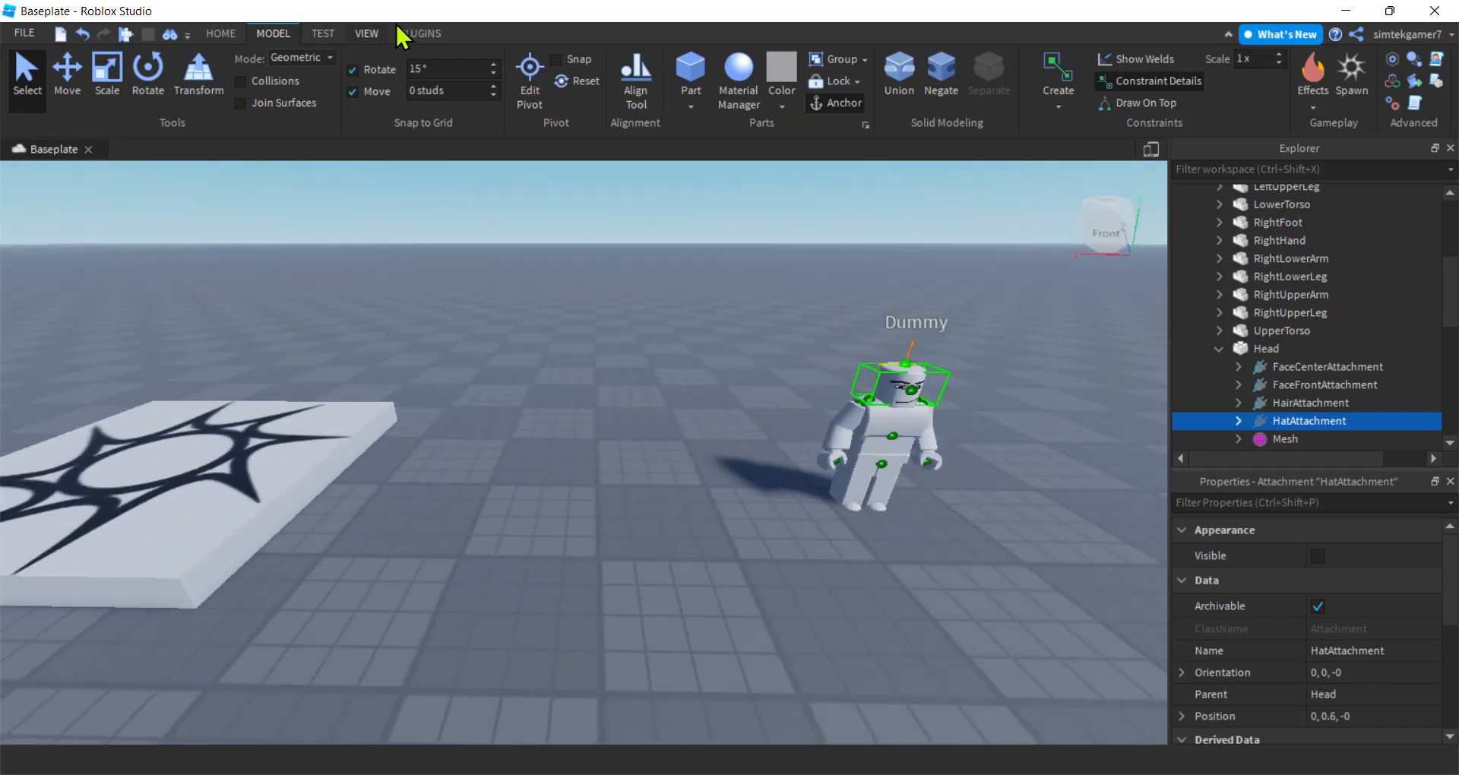
click(218, 35)
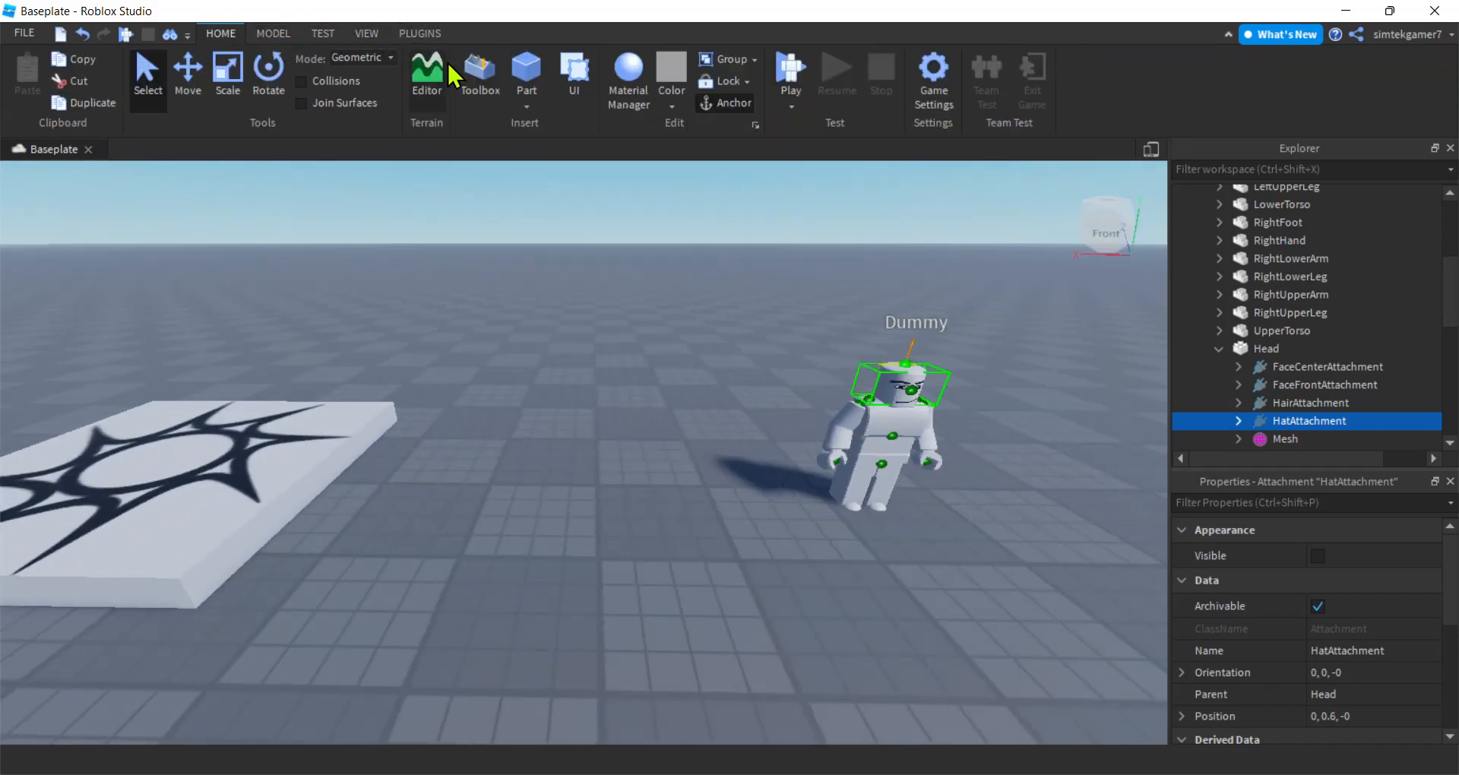
click(478, 84)
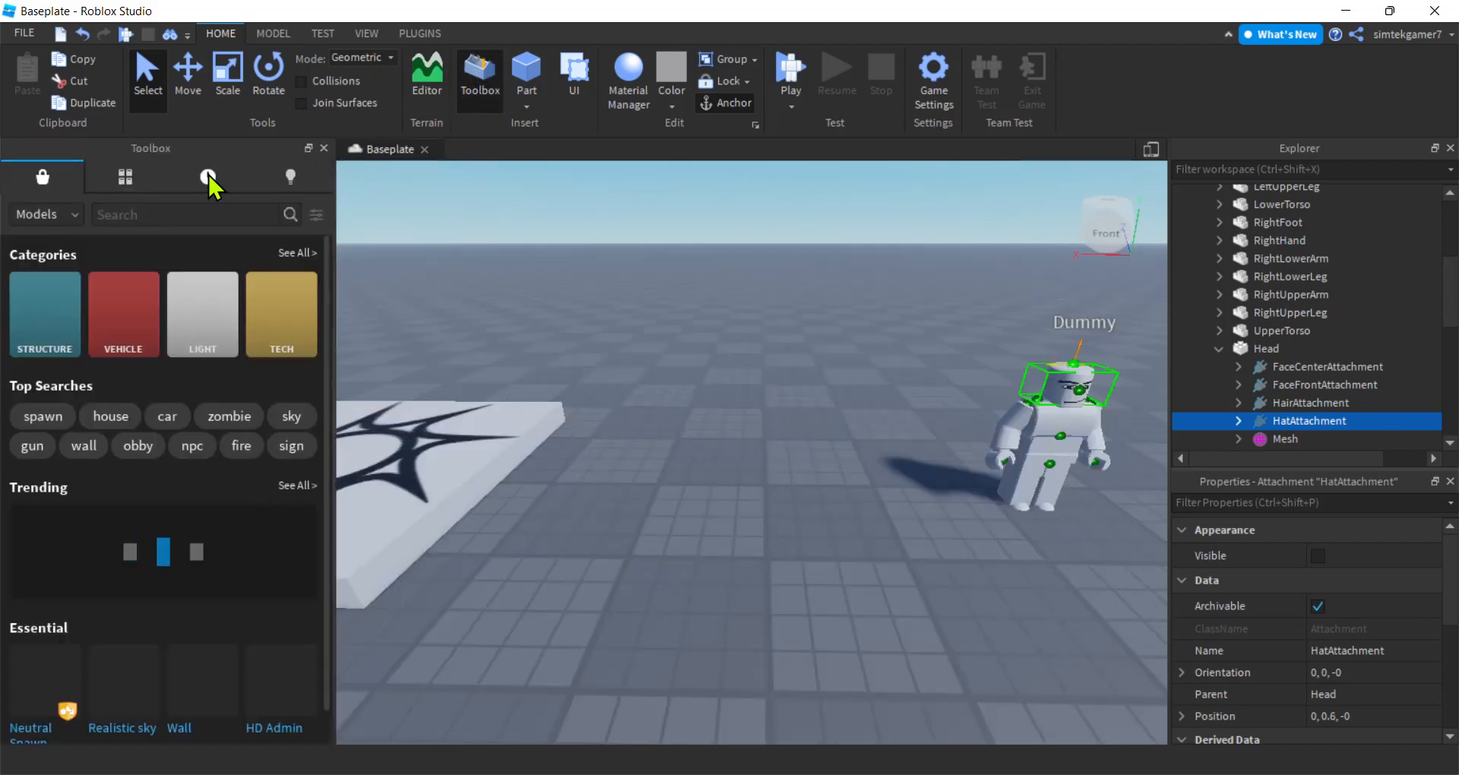
click(40, 215)
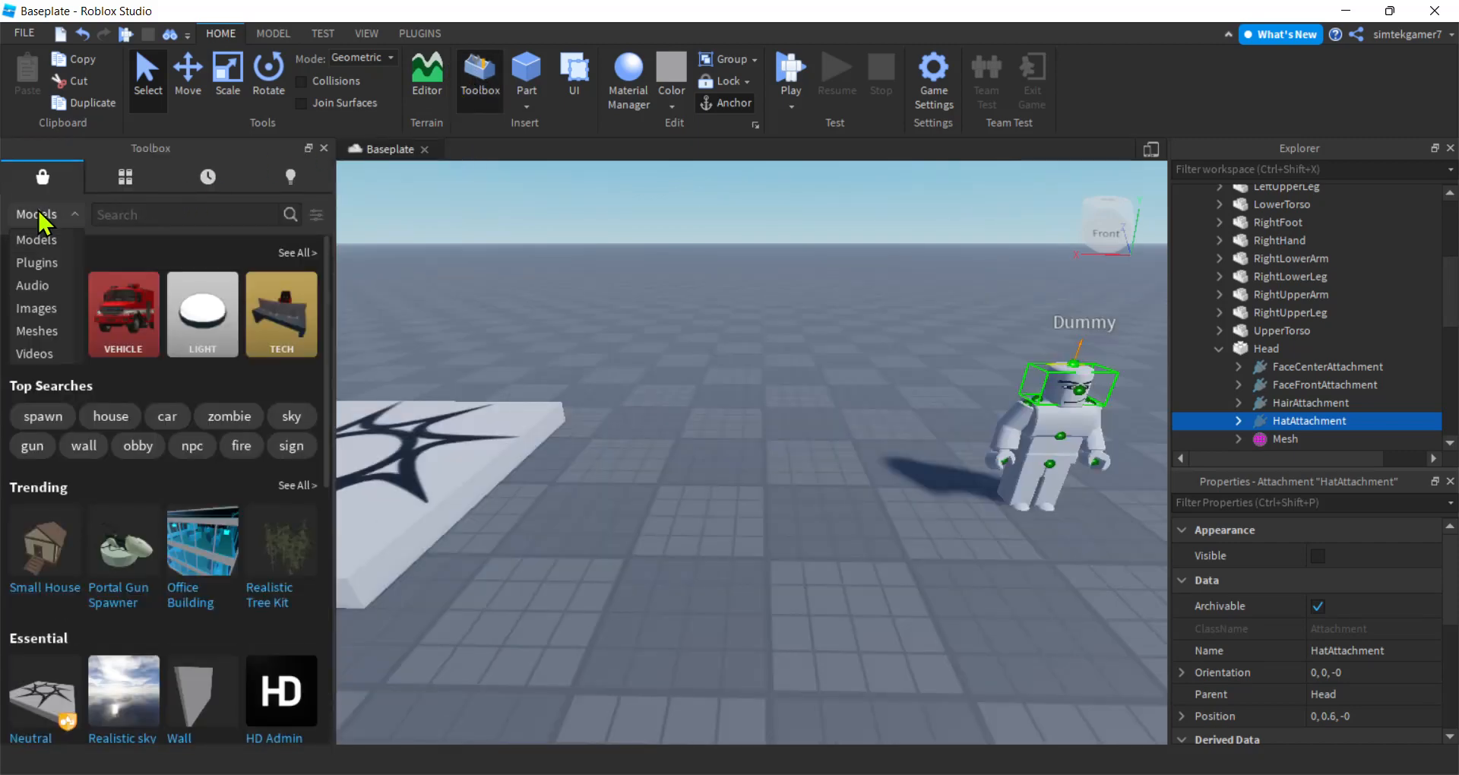
click(37, 331)
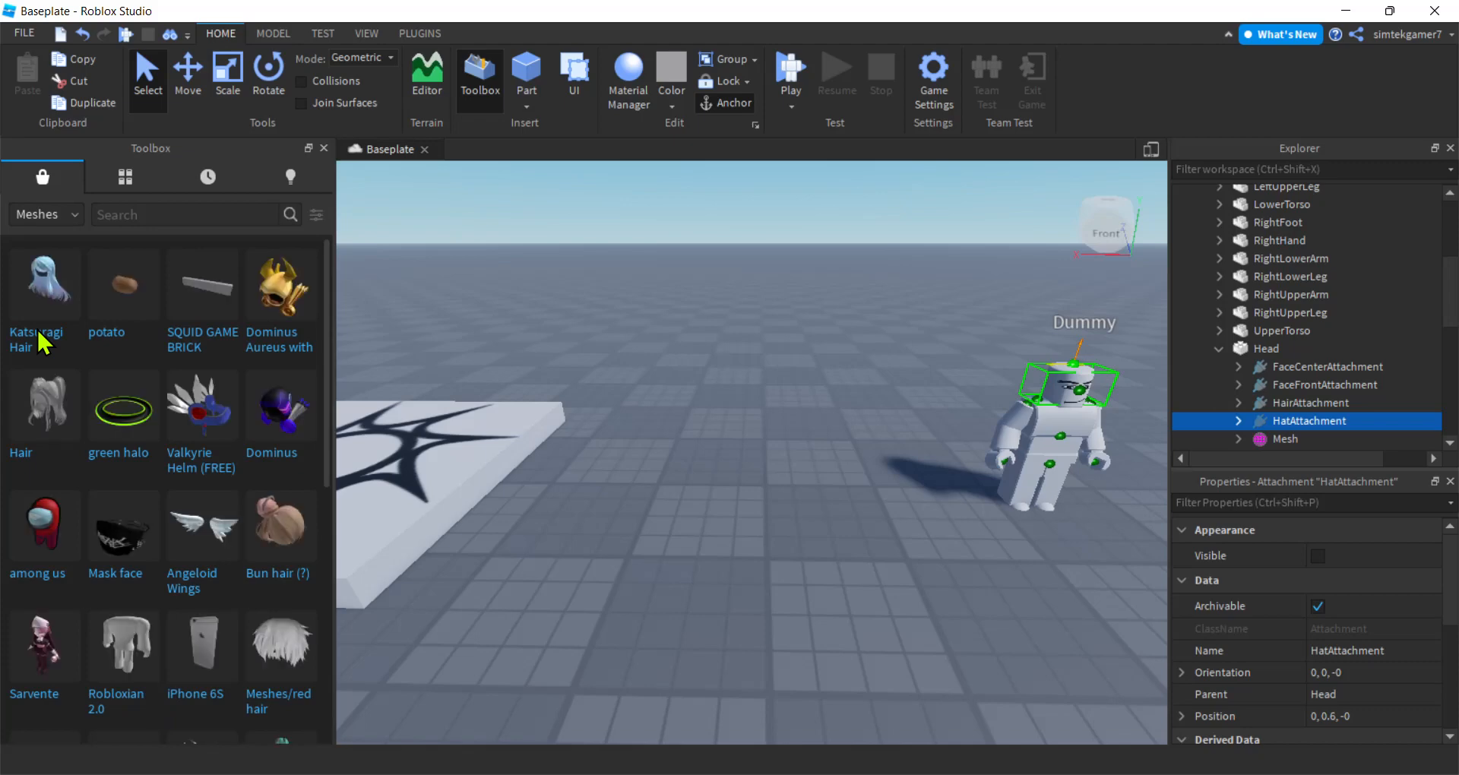
click(180, 212)
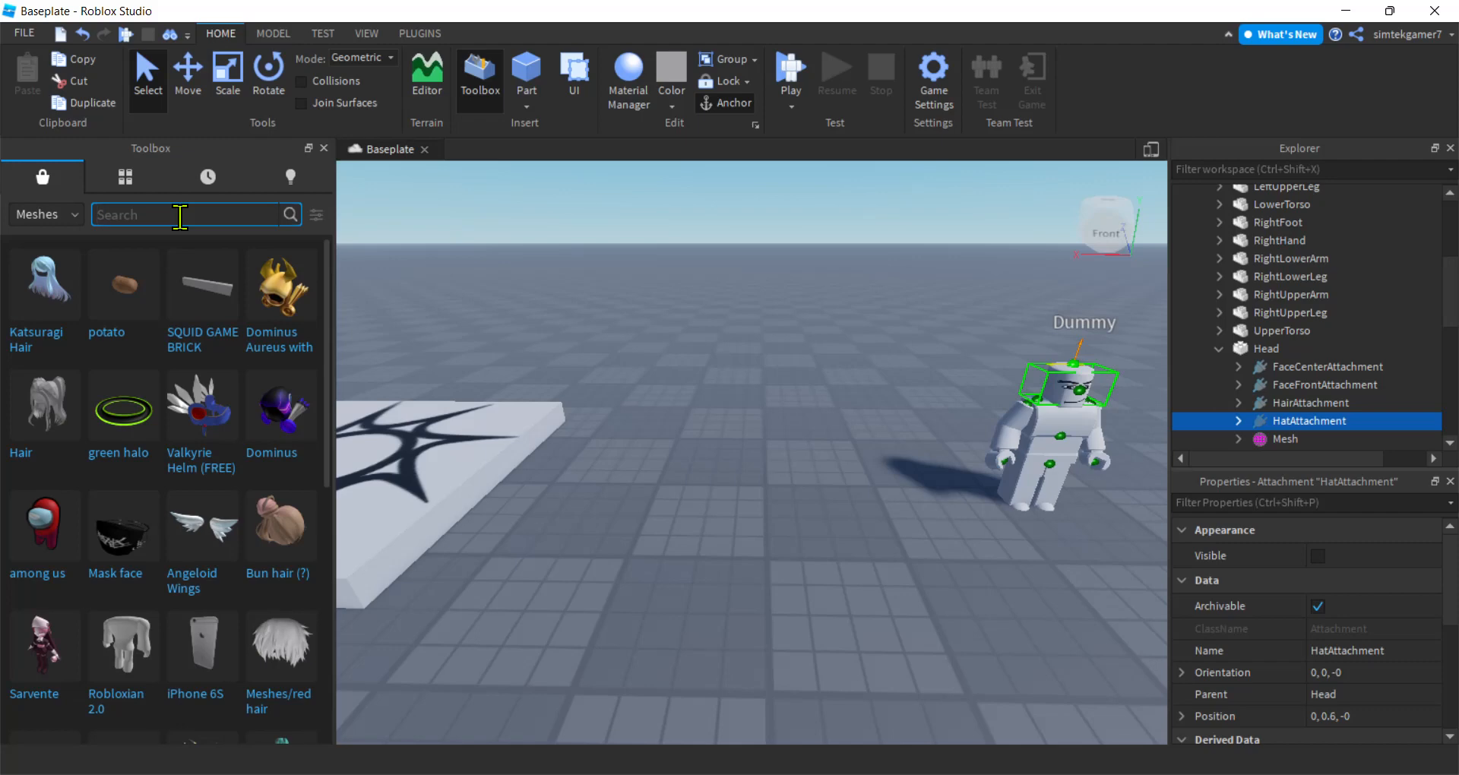
text(hat)
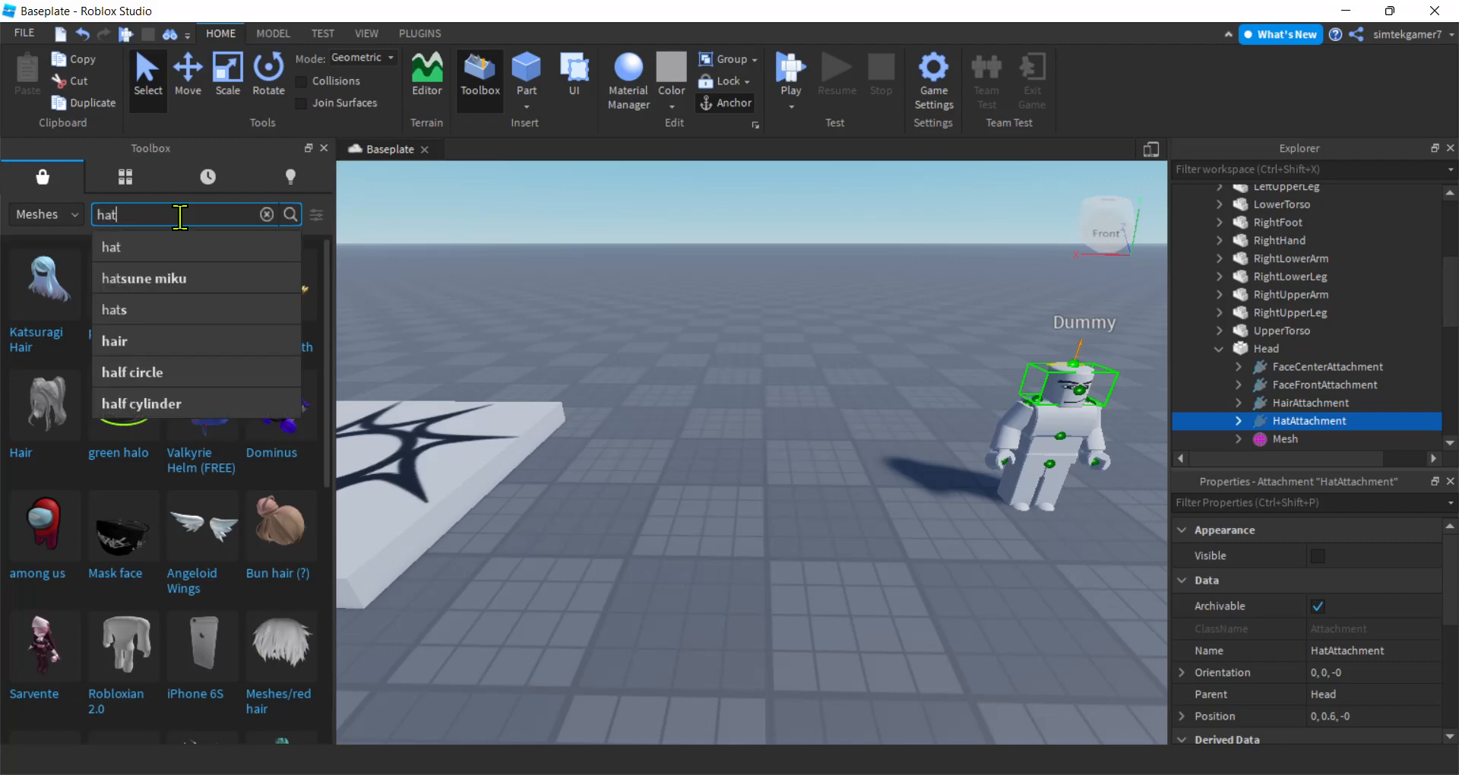
key(Return)
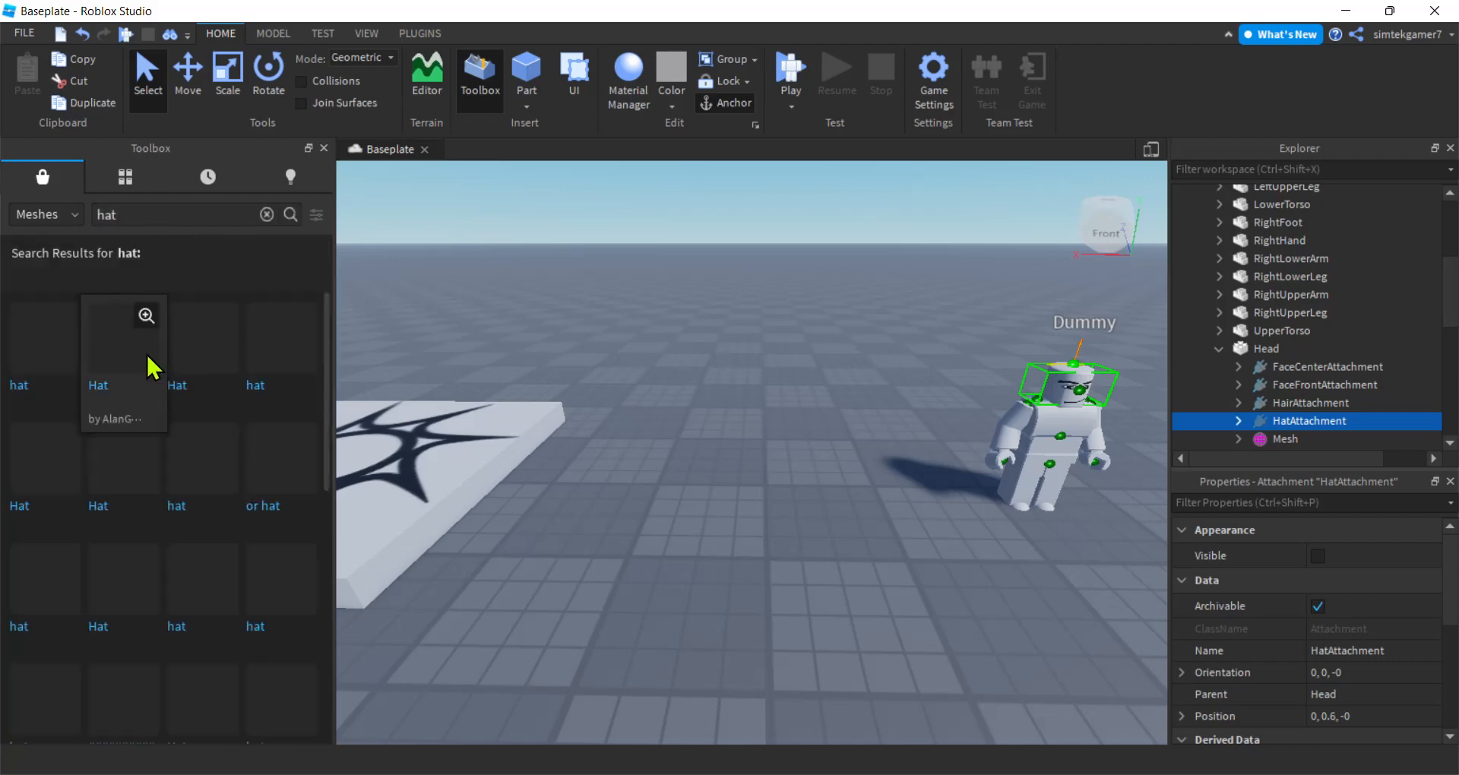
Step: Insert the purple top hat mesh with the black band from the search results into the scene
scroll(140, 403, down, 2)
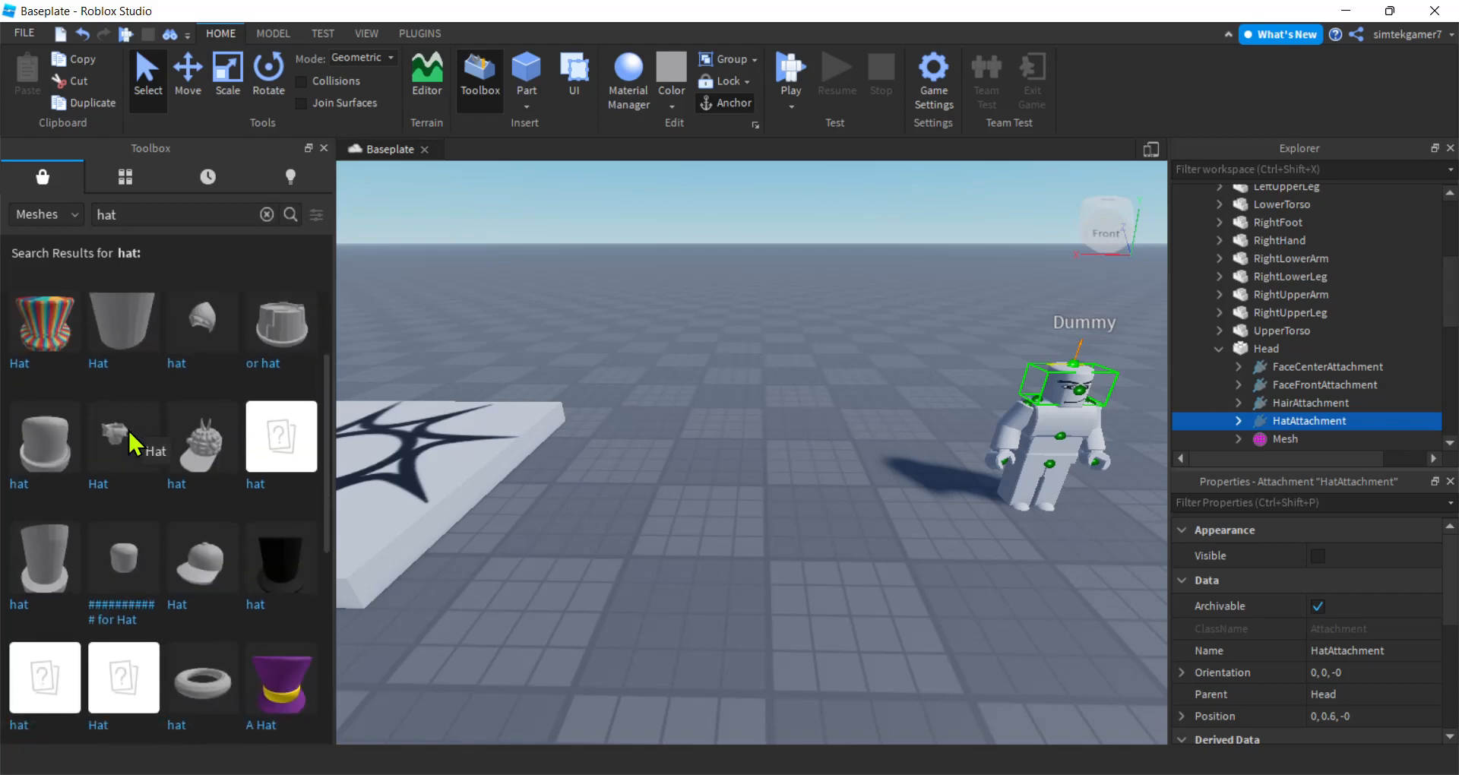
scroll(126, 442, down, 8)
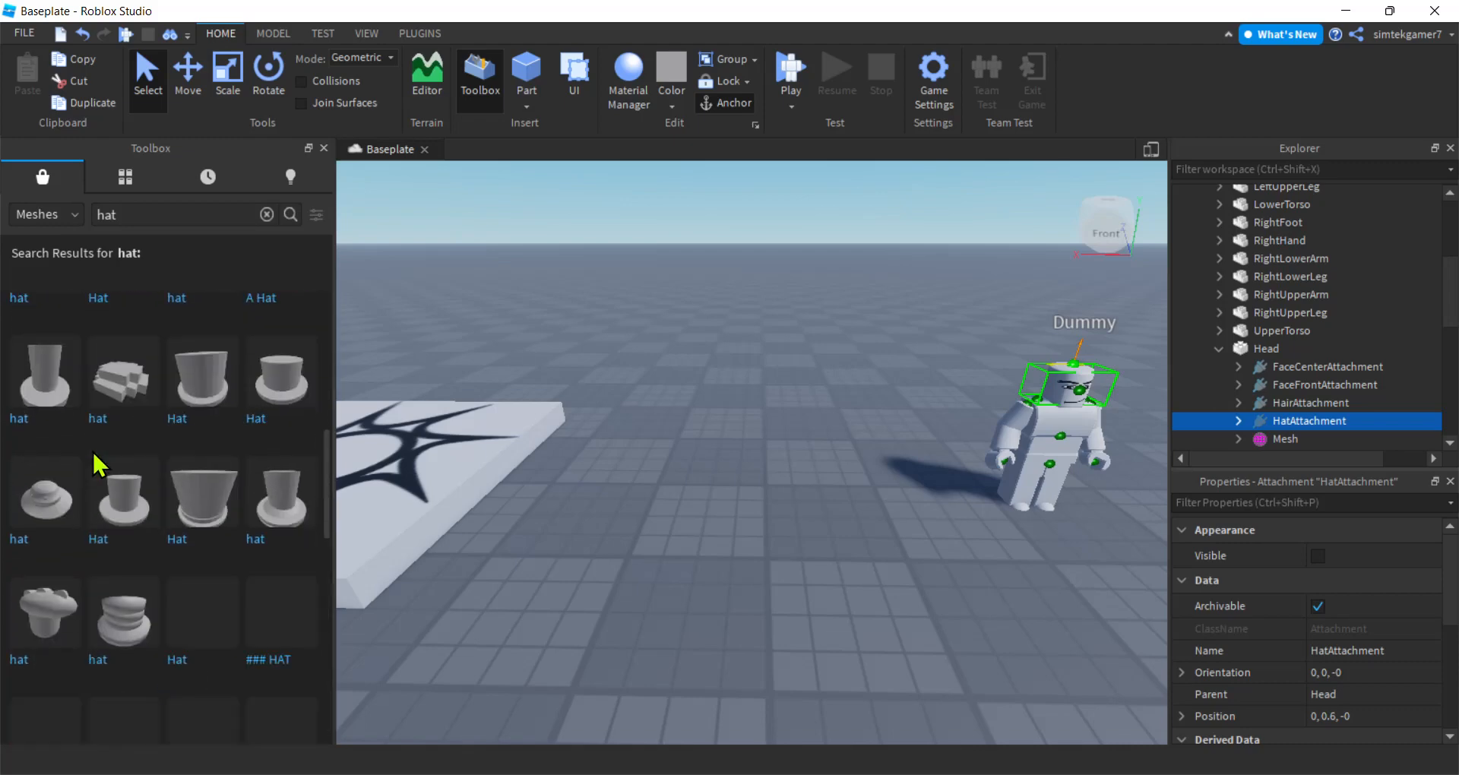
scroll(118, 447, down, 1)
drag(203, 449, 701, 397)
scroll(713, 453, down, 12)
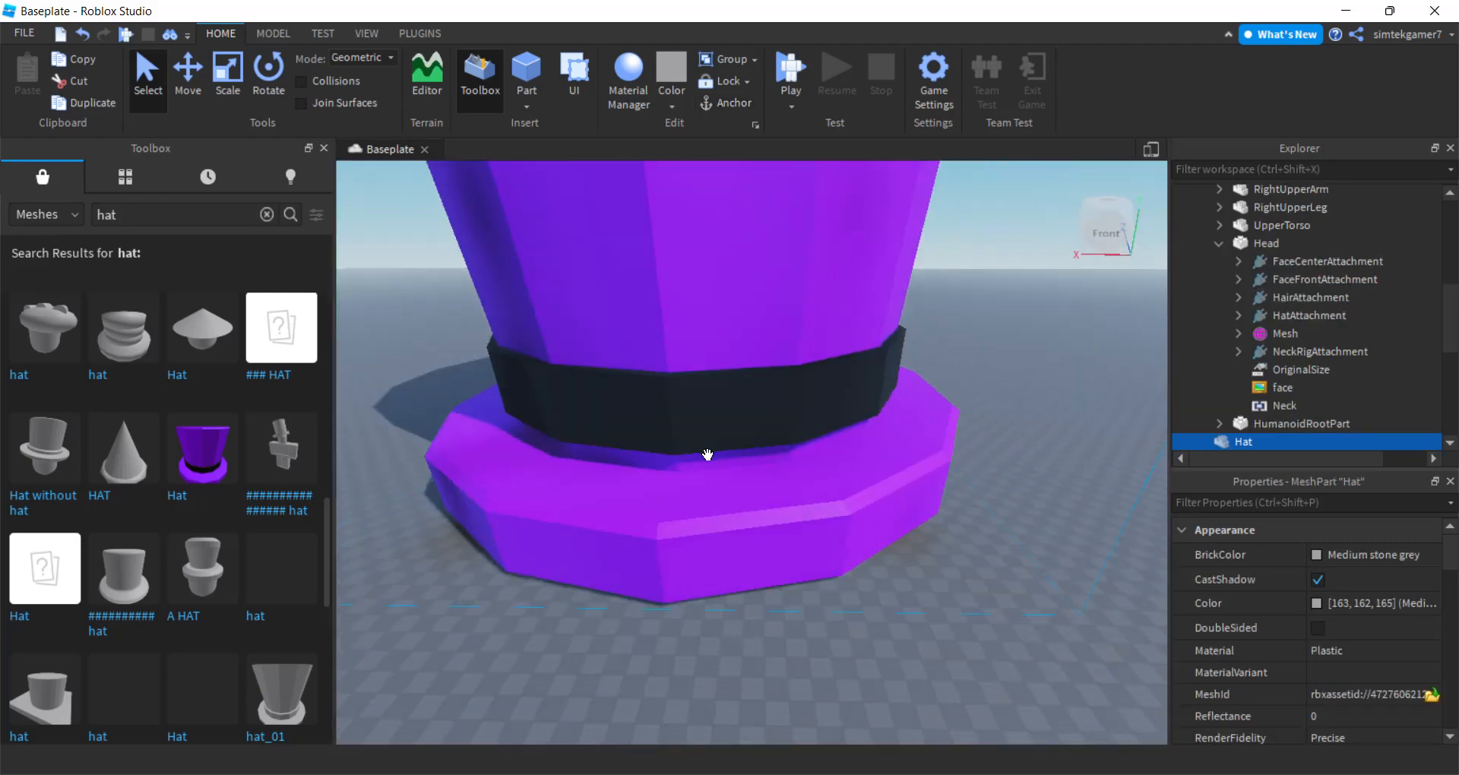
scroll(704, 453, down, 10)
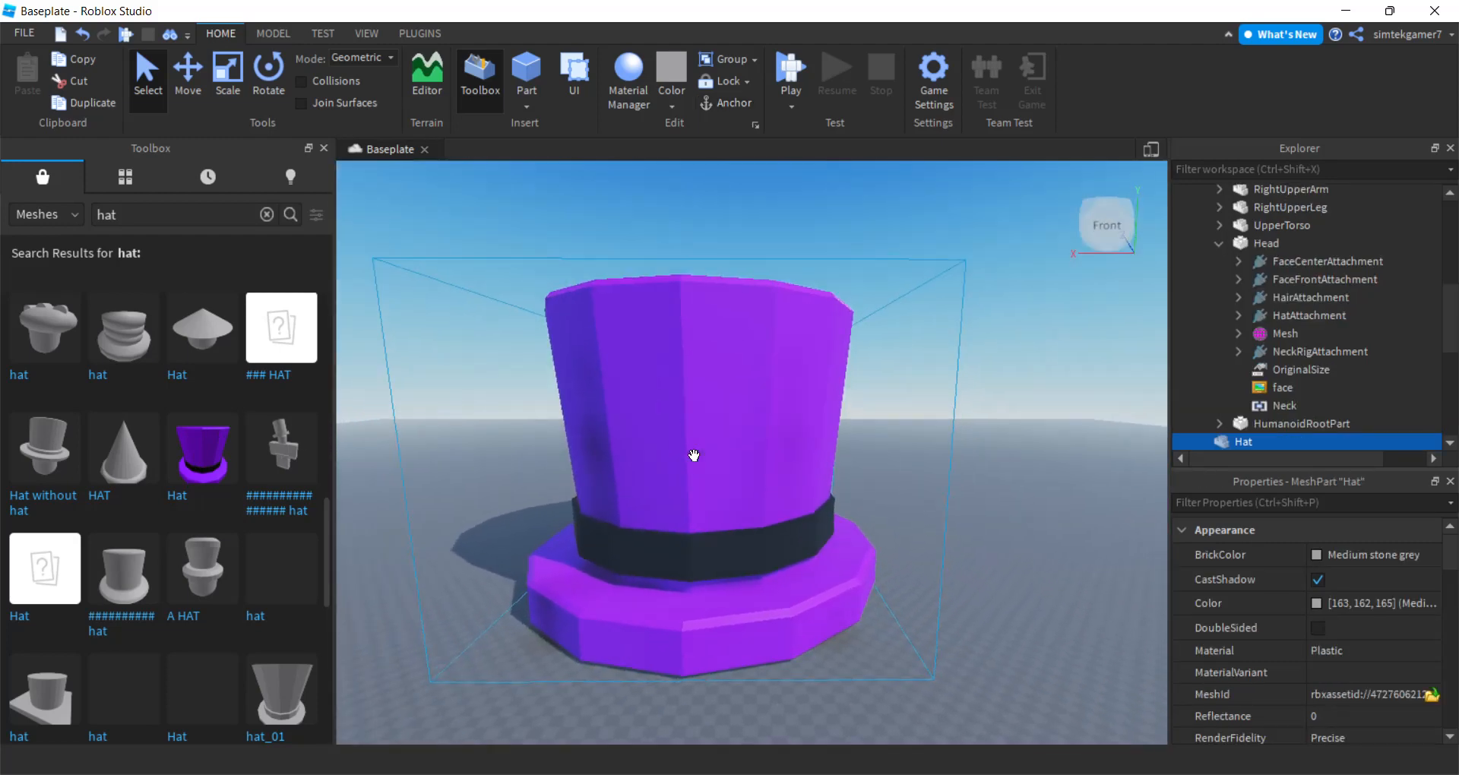
scroll(702, 429, up, 1)
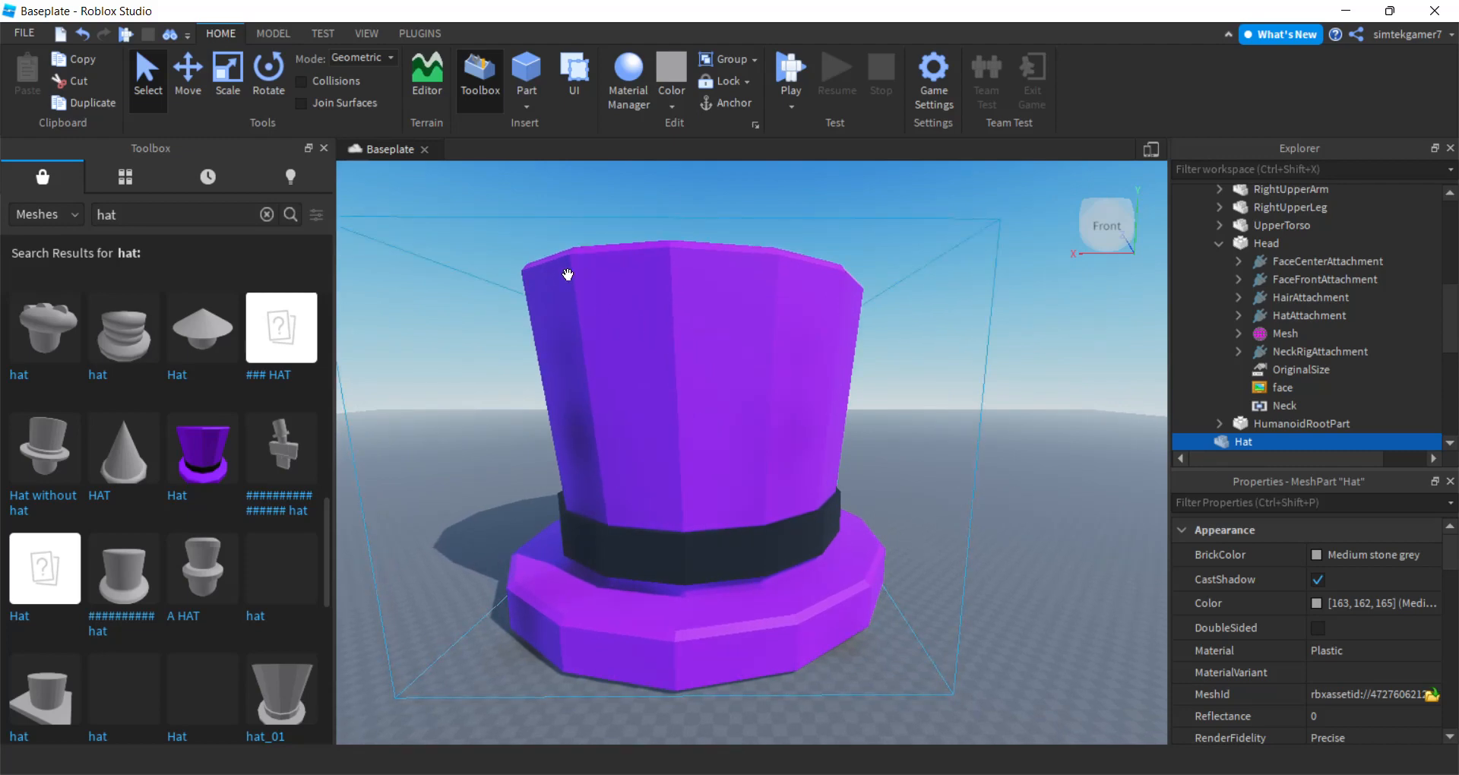
Step: Scale the purple hat mesh down to about 5.98 × 4.74 × 6.14 studs
click(225, 79)
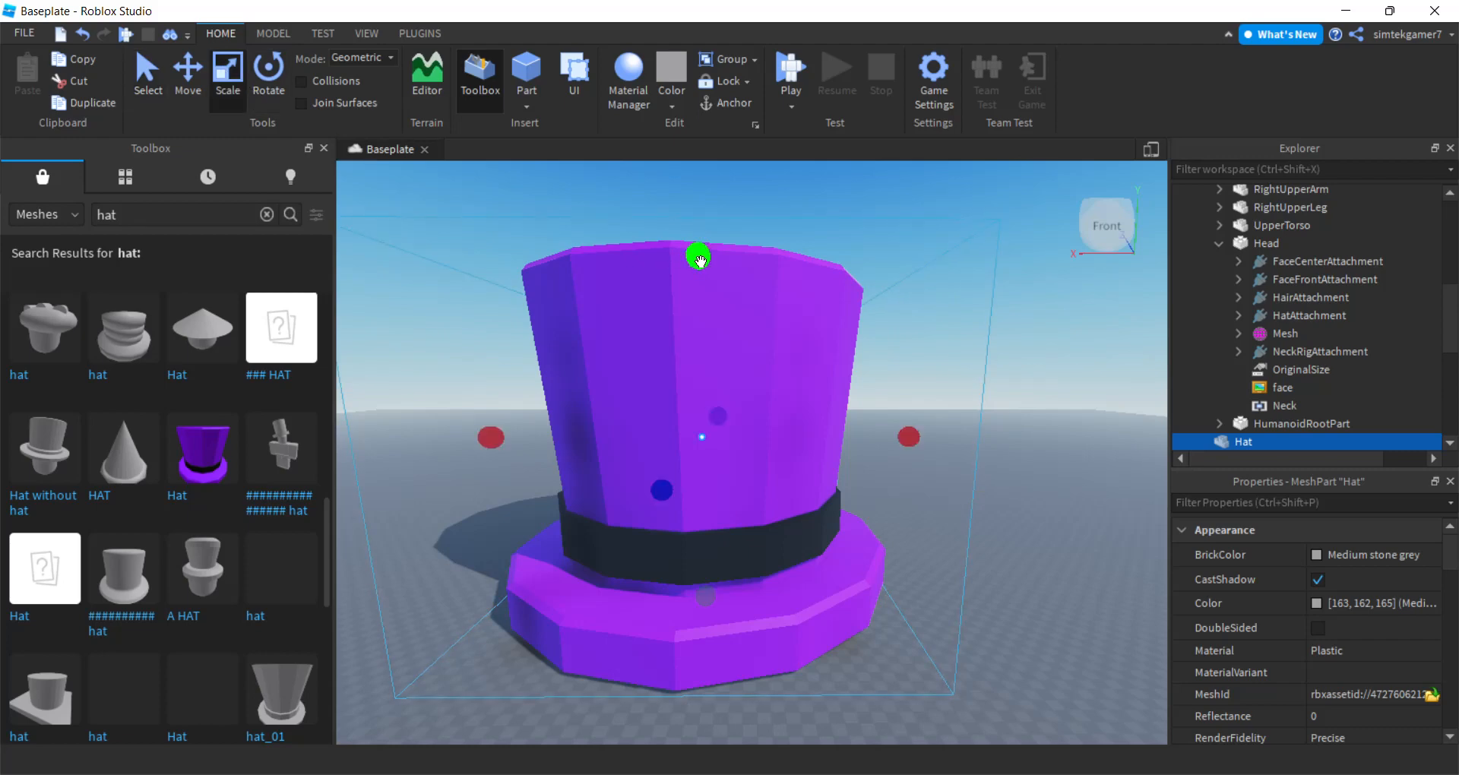
drag(699, 258, 730, 535)
right_drag(821, 570, 818, 574)
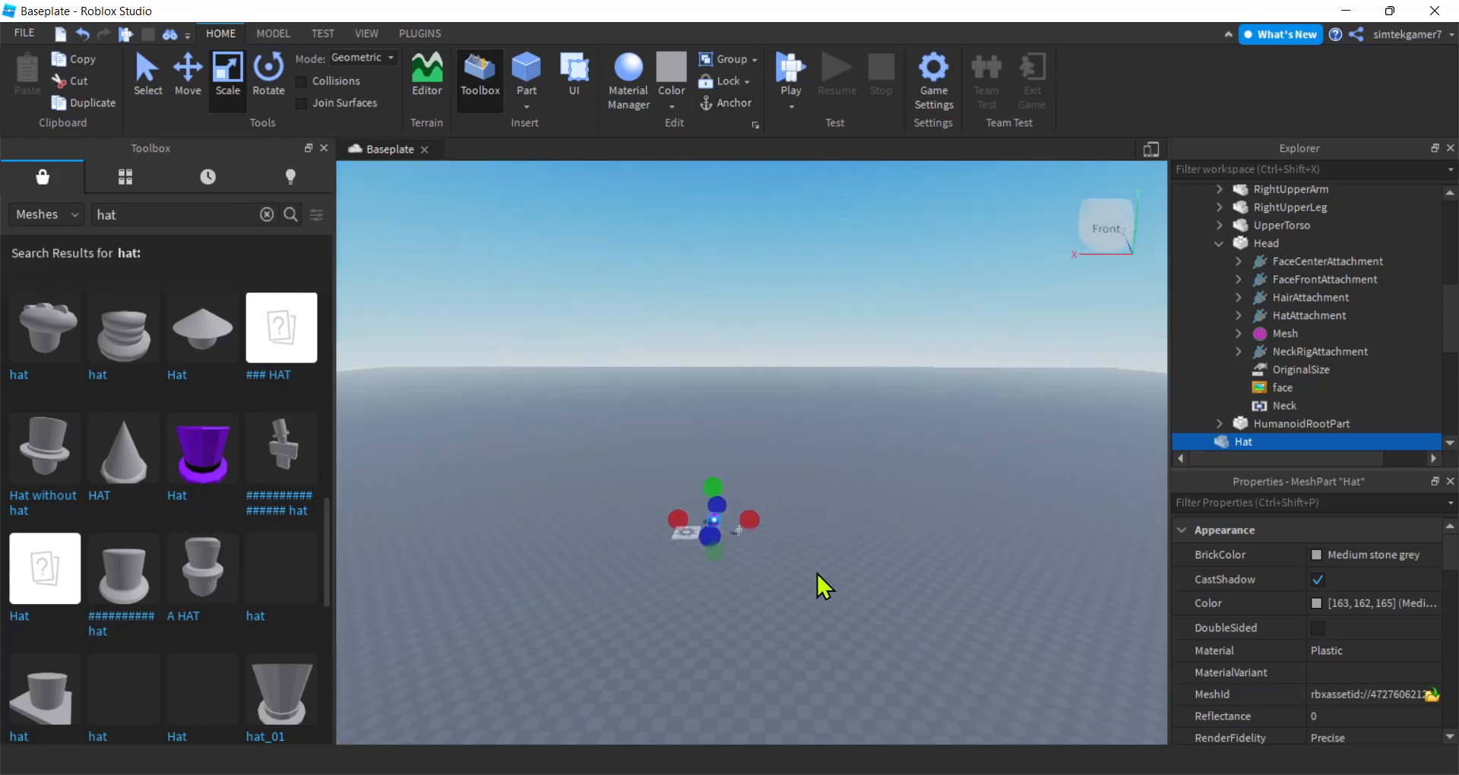
key(f)
scroll(811, 571, down, 4)
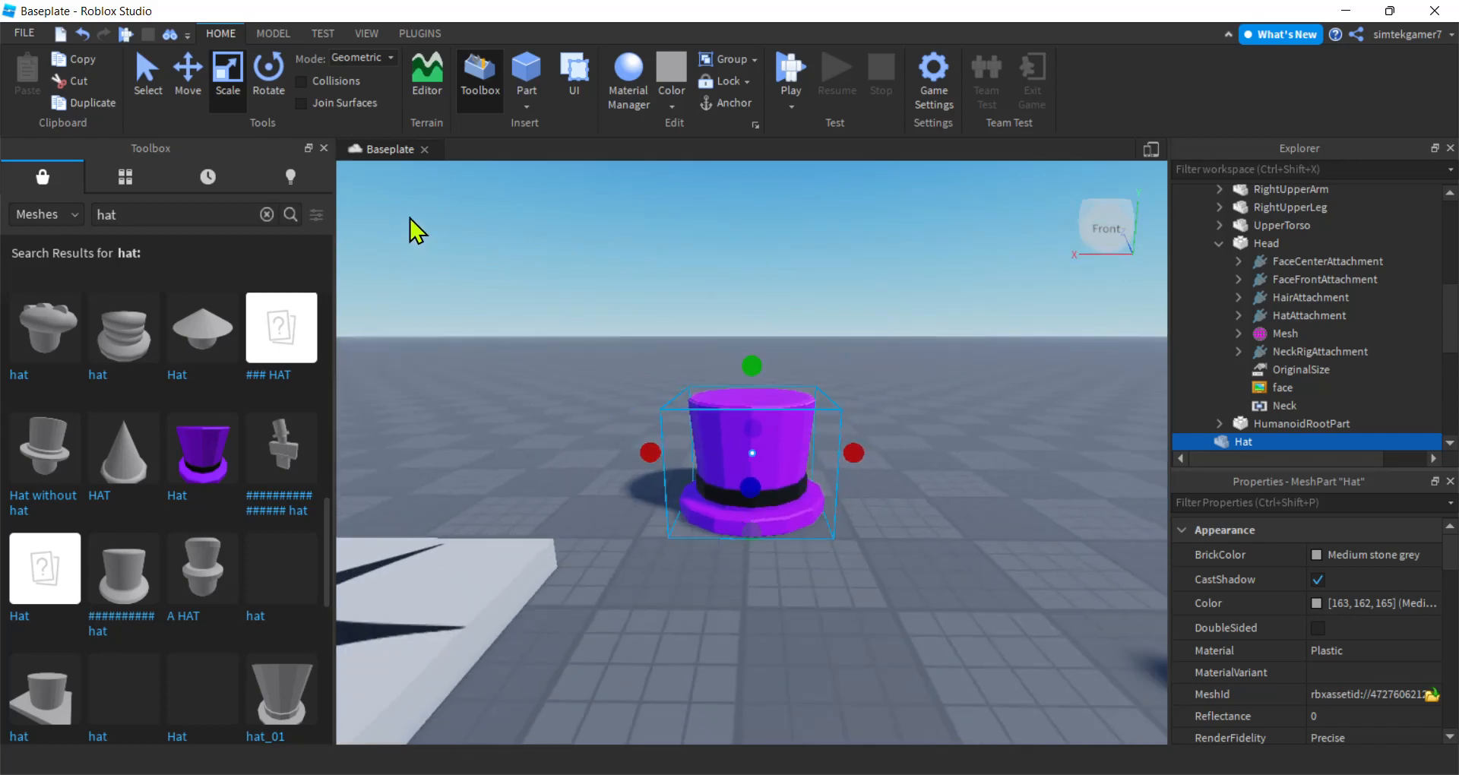
Step: Close the Toolbox and move the Dummy rig beside the purple hat for size comparison
click(324, 148)
scroll(745, 462, down, 3)
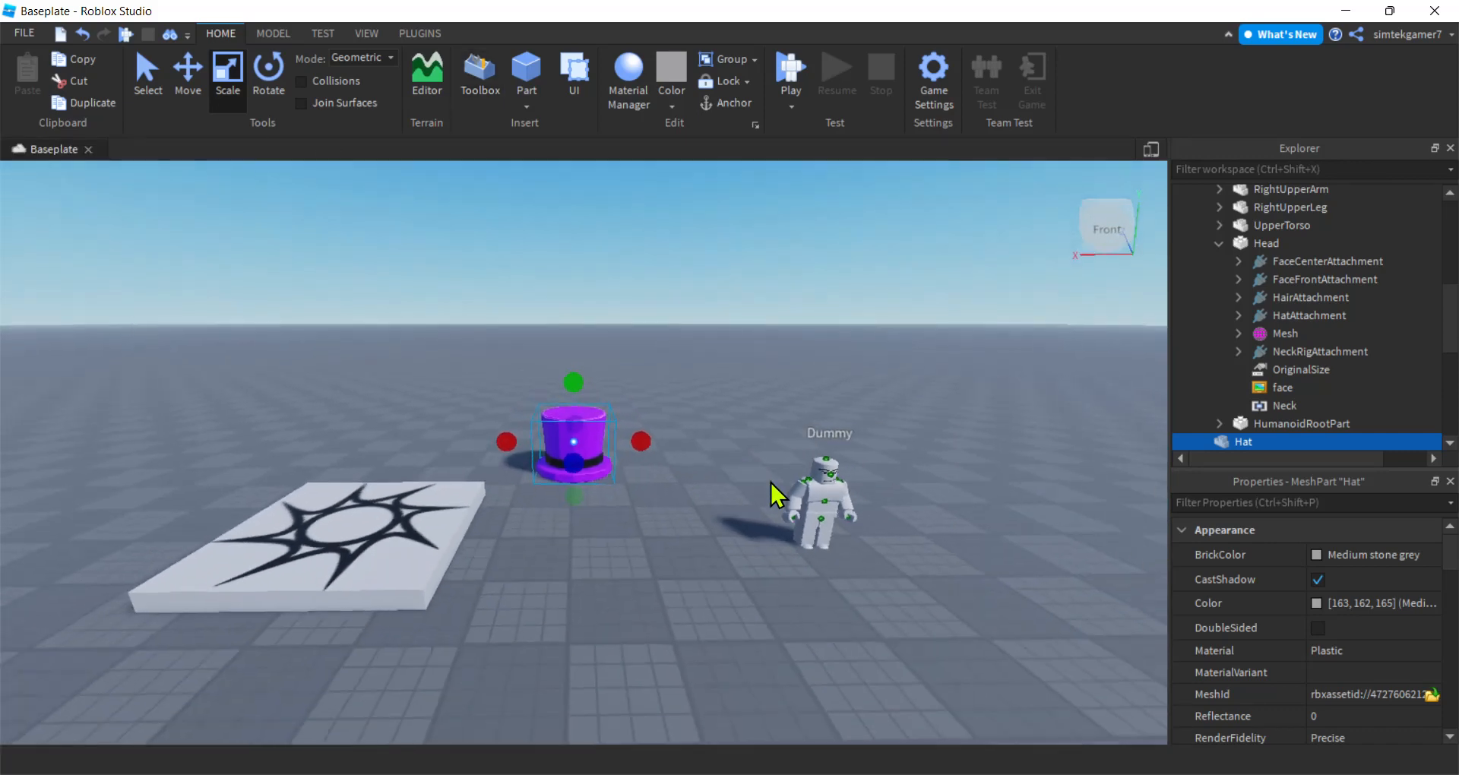
drag(824, 502, 699, 468)
drag(810, 530, 661, 463)
scroll(681, 553, up, 3)
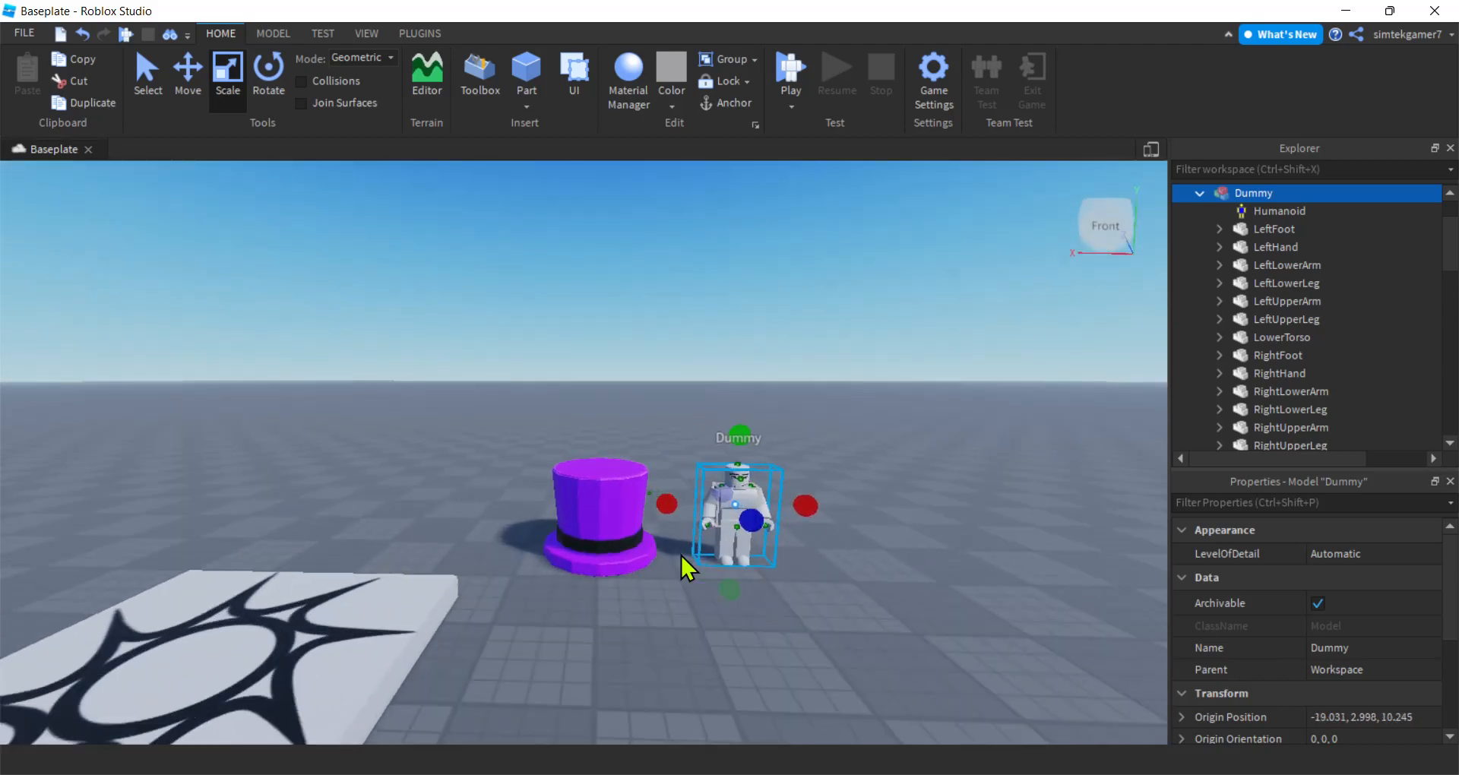
scroll(602, 516, up, 2)
Step: Select the purple hat and bring its Size into view among its Transform properties
click(603, 514)
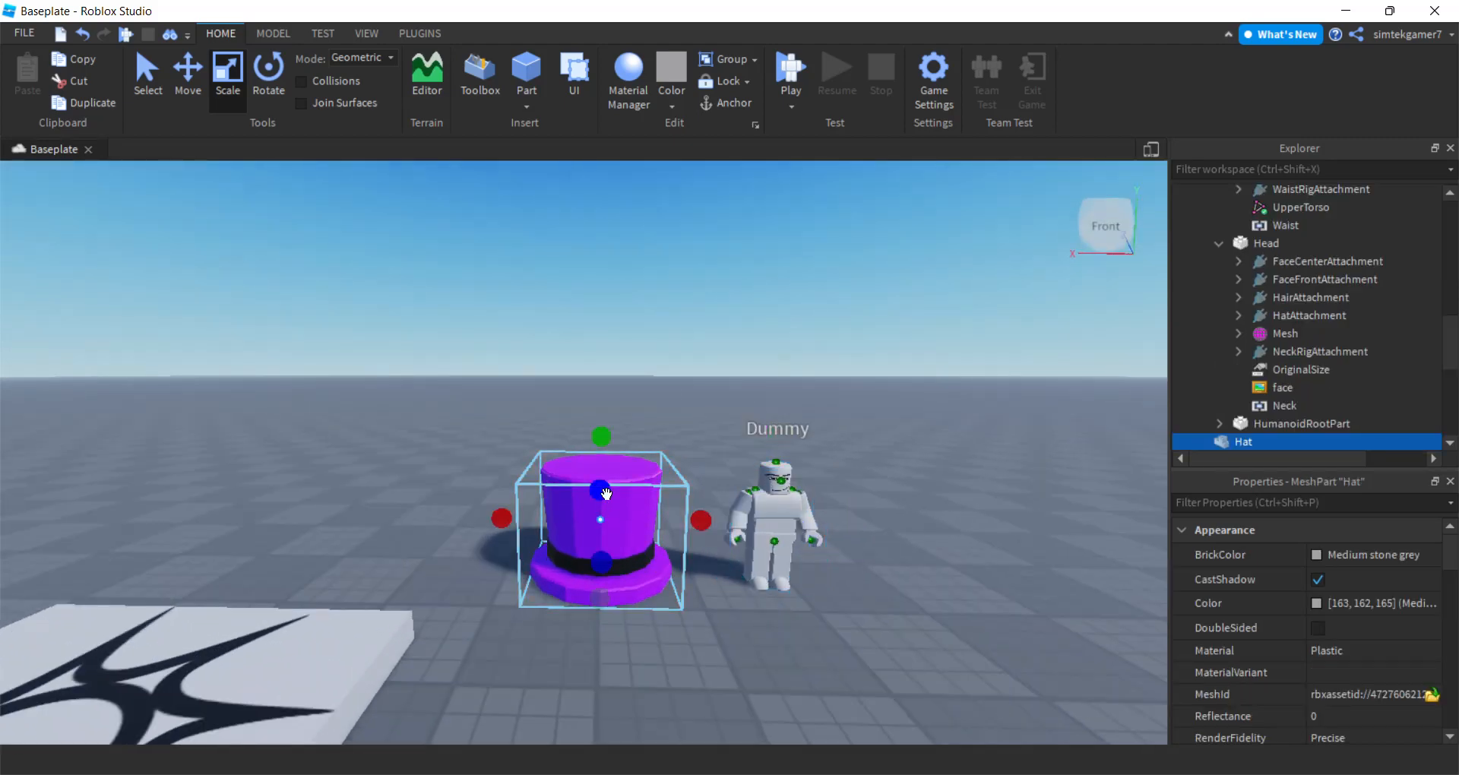
drag(597, 440, 598, 440)
scroll(1241, 600, down, 5)
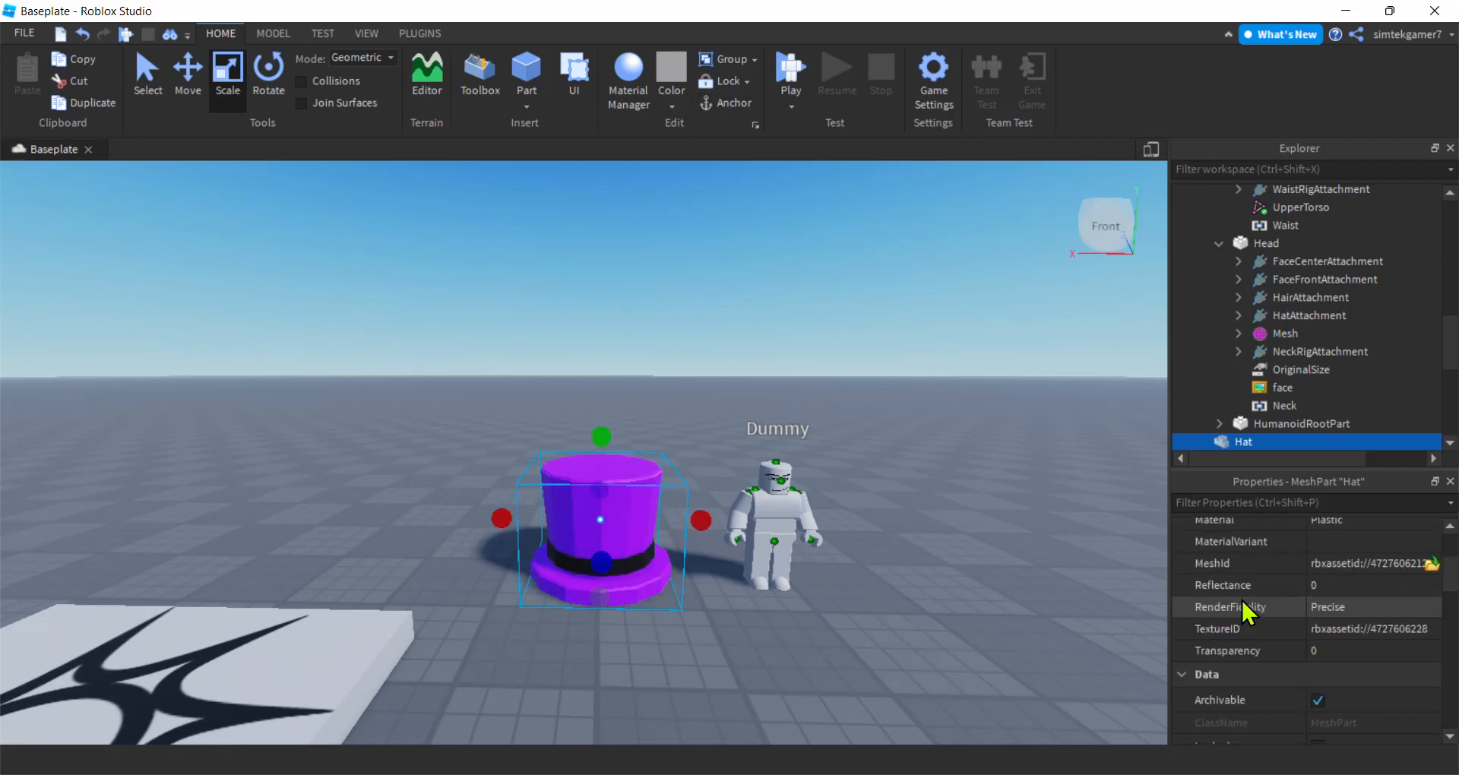
scroll(1242, 599, down, 3)
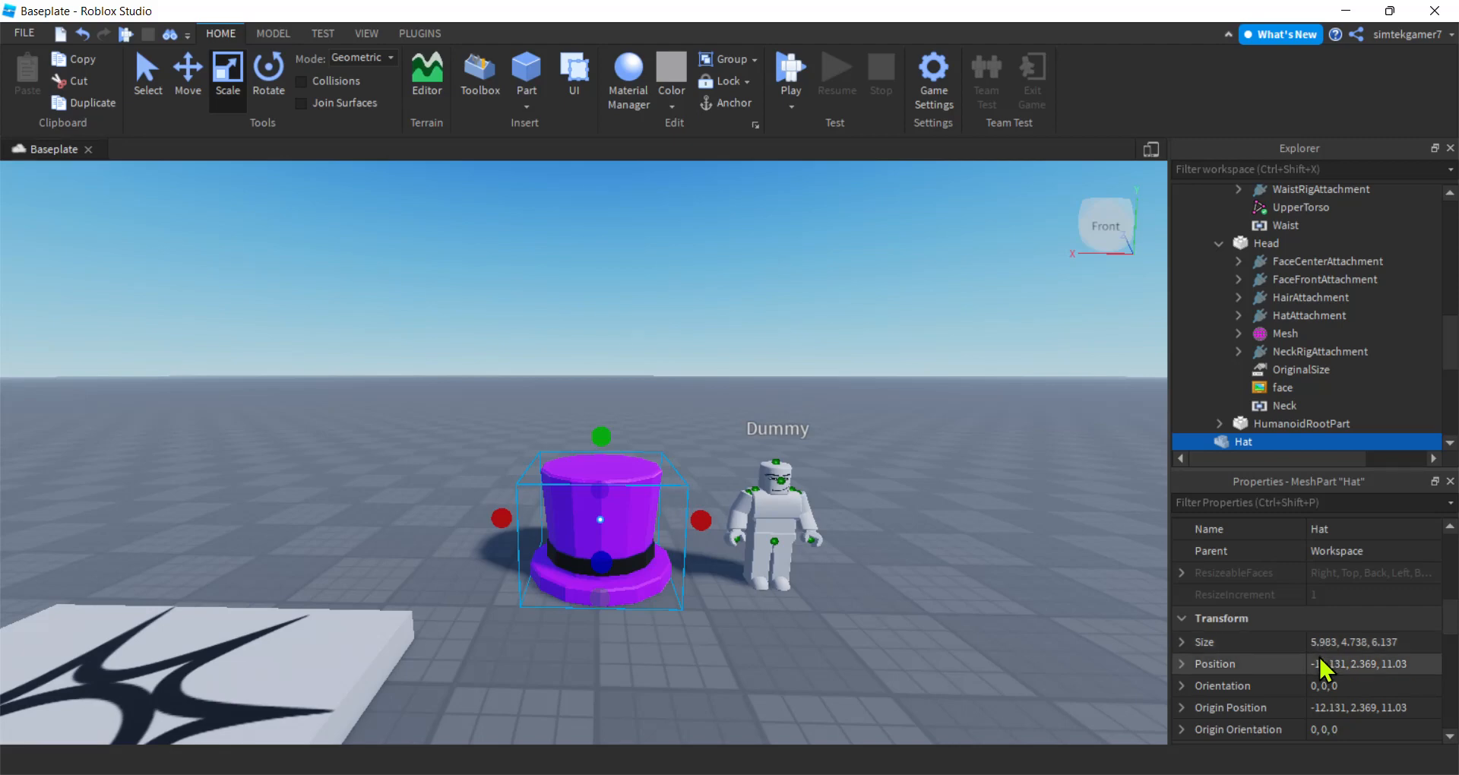
Step: Undo a height-only squash of the hat and scale it down proportionally to about 1.53 × 1.22 × 1.57 studs
drag(602, 439, 602, 476)
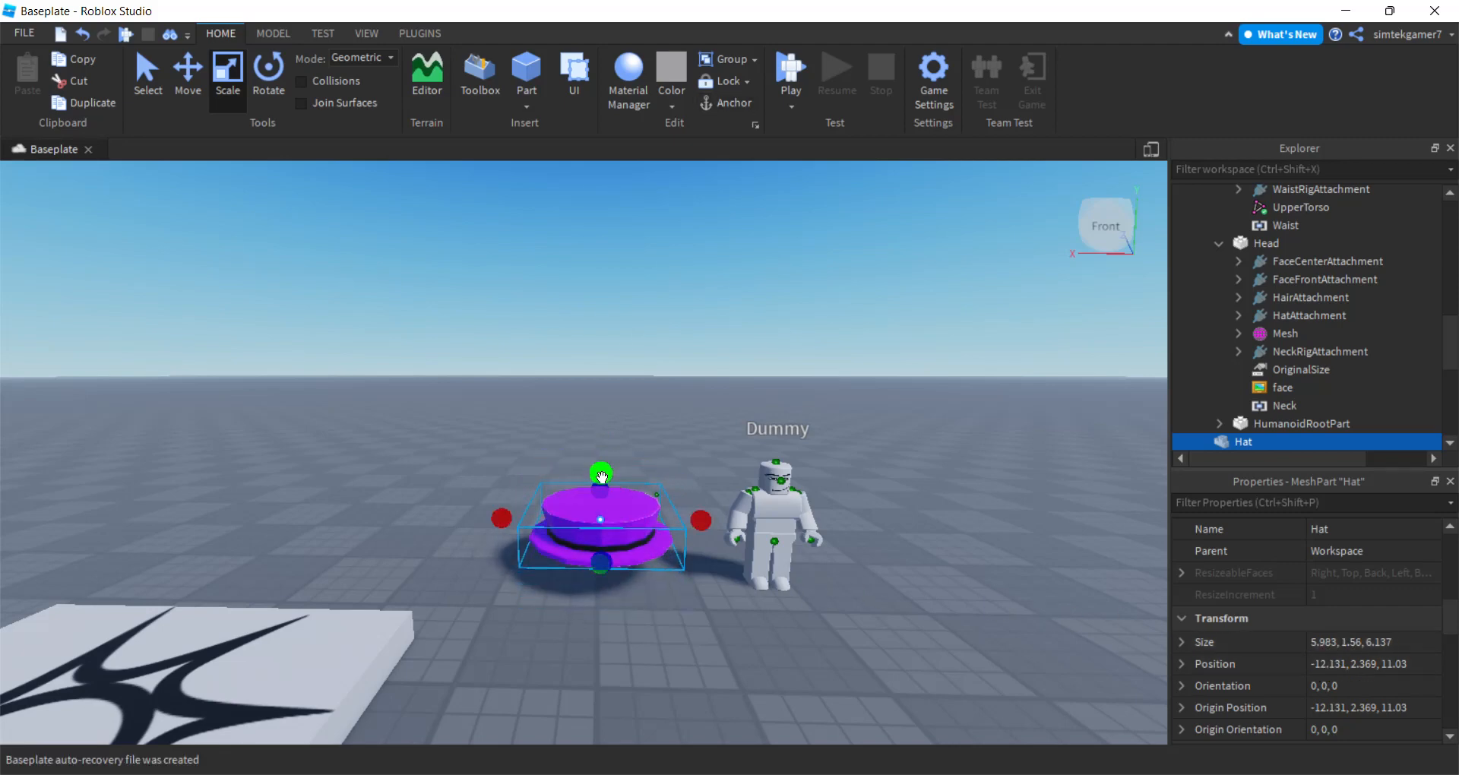
key(ctrl+z)
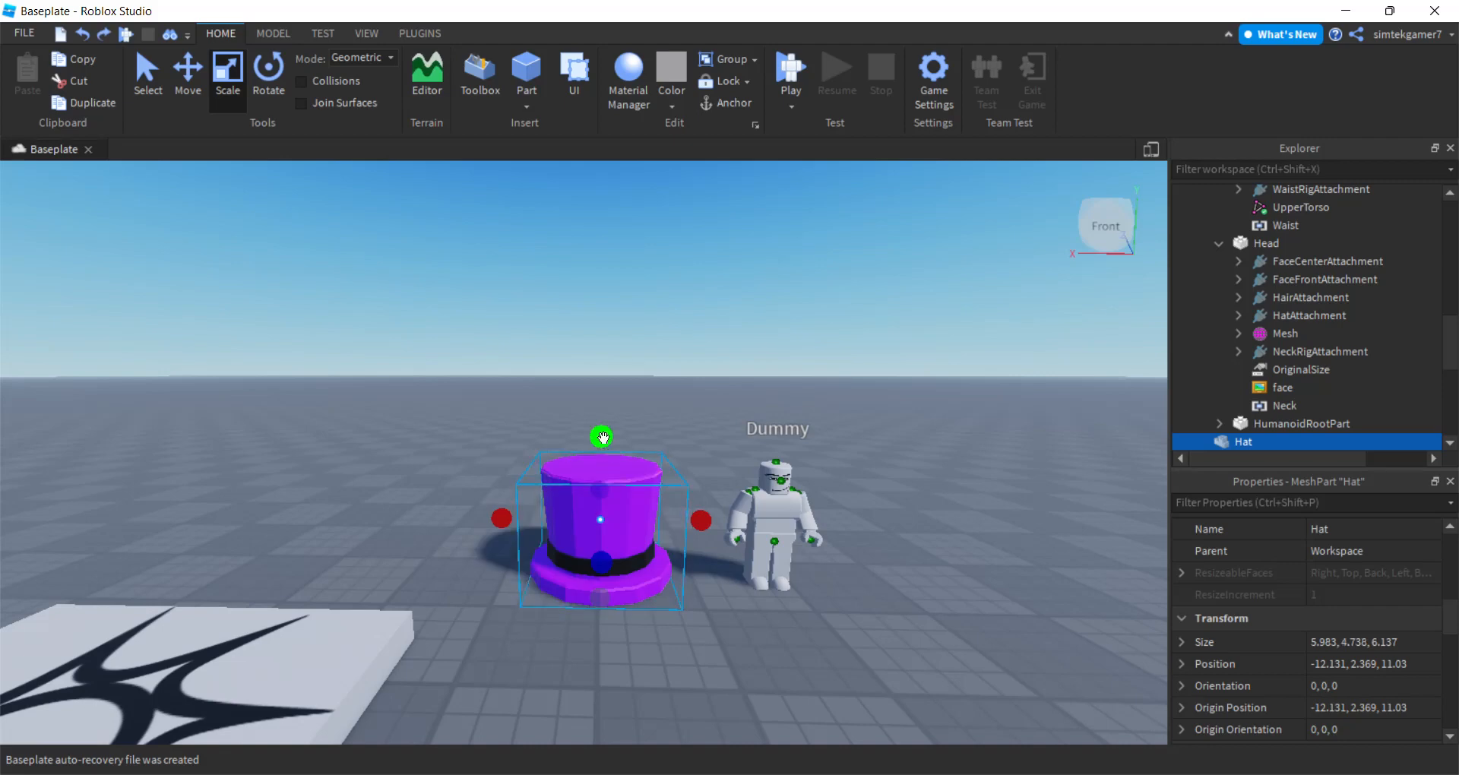
shift+drag(603, 438, 607, 519)
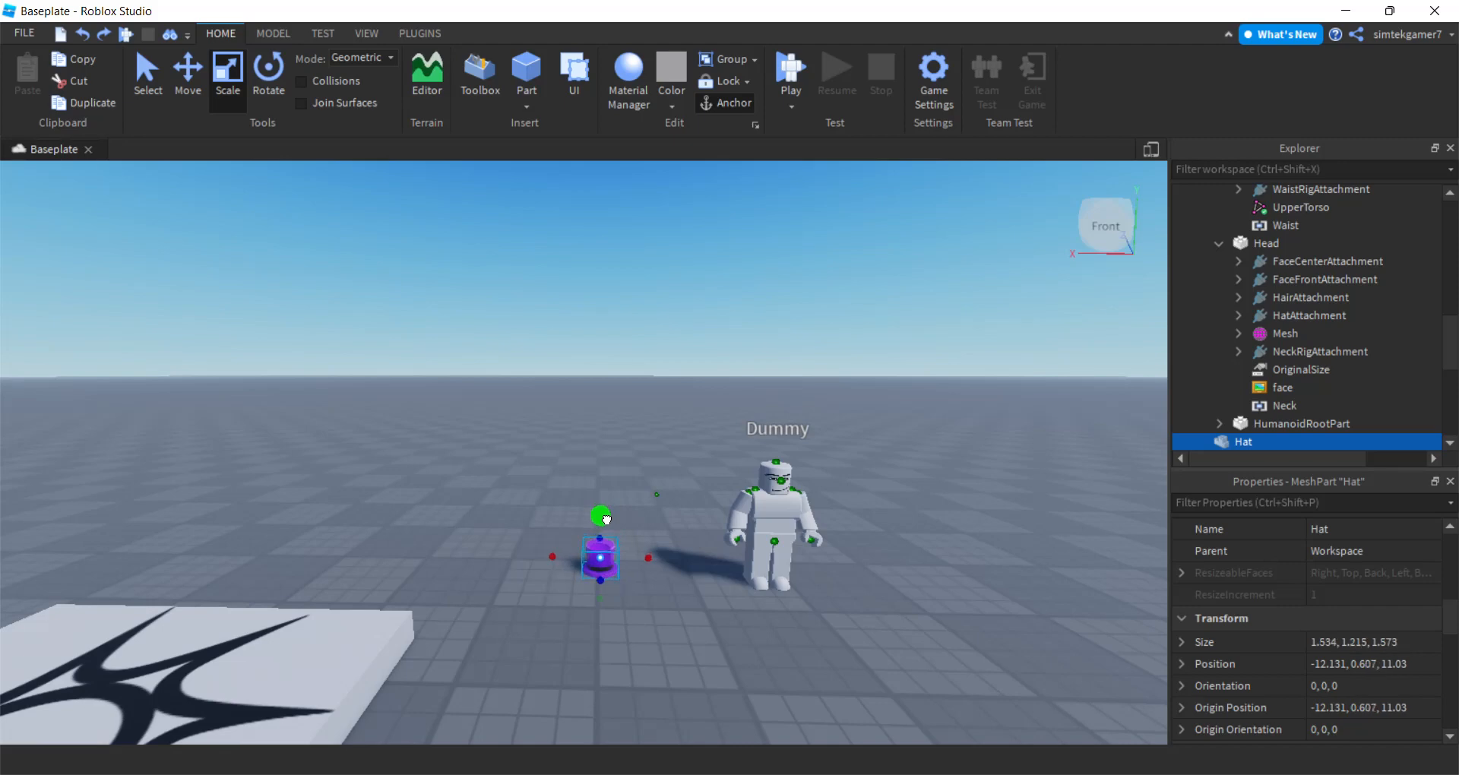
shift+drag(605, 520, 606, 520)
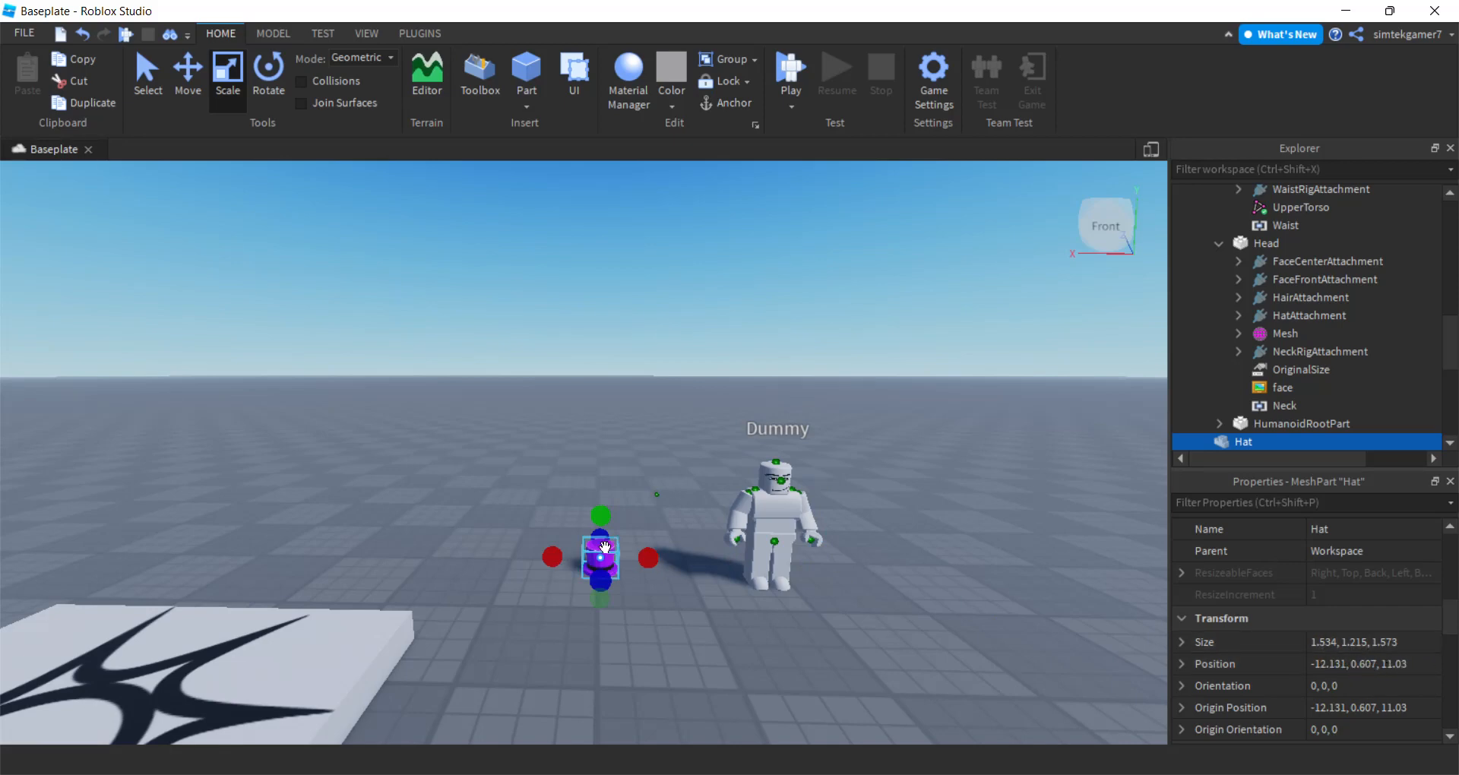
Step: Move the hat onto the dummy's head, at about position -19.02, 6, 10.19
click(200, 93)
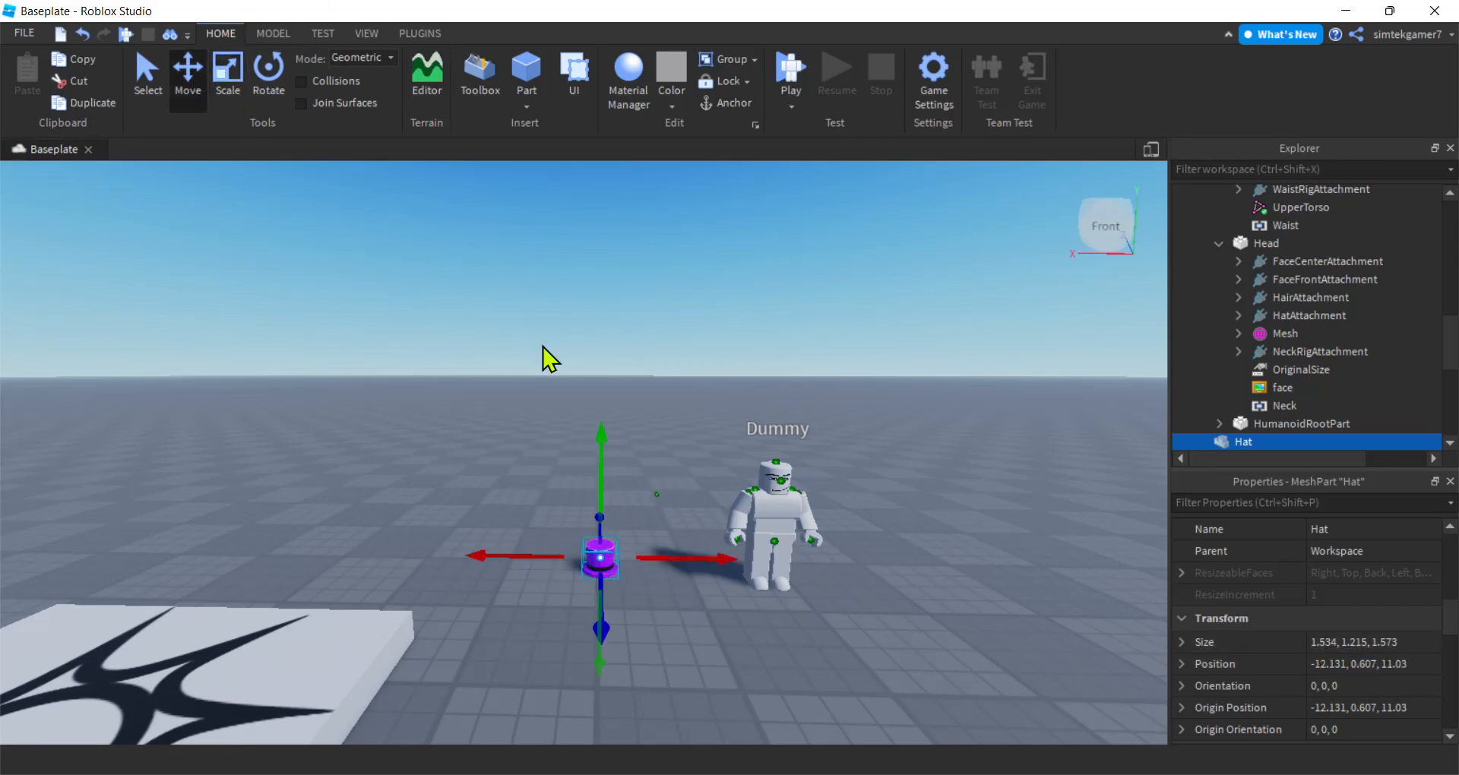
drag(600, 426, 600, 300)
drag(738, 419, 916, 434)
middle_drag(915, 435, 841, 481)
right_drag(841, 480, 821, 459)
drag(821, 459, 830, 461)
right_drag(806, 582, 740, 557)
scroll(812, 591, up, 3)
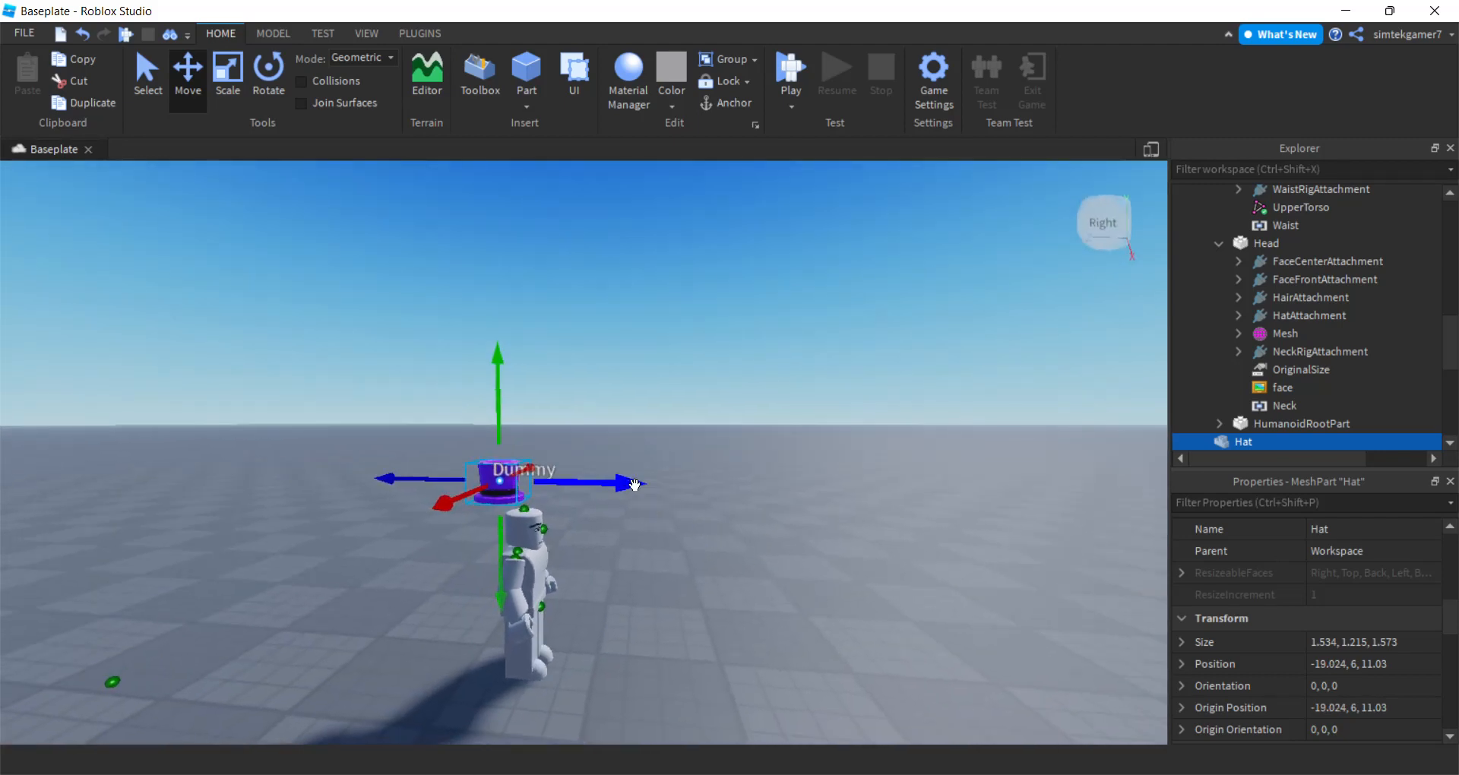
drag(634, 484, 661, 503)
right_drag(661, 503, 690, 566)
scroll(698, 582, down, 3)
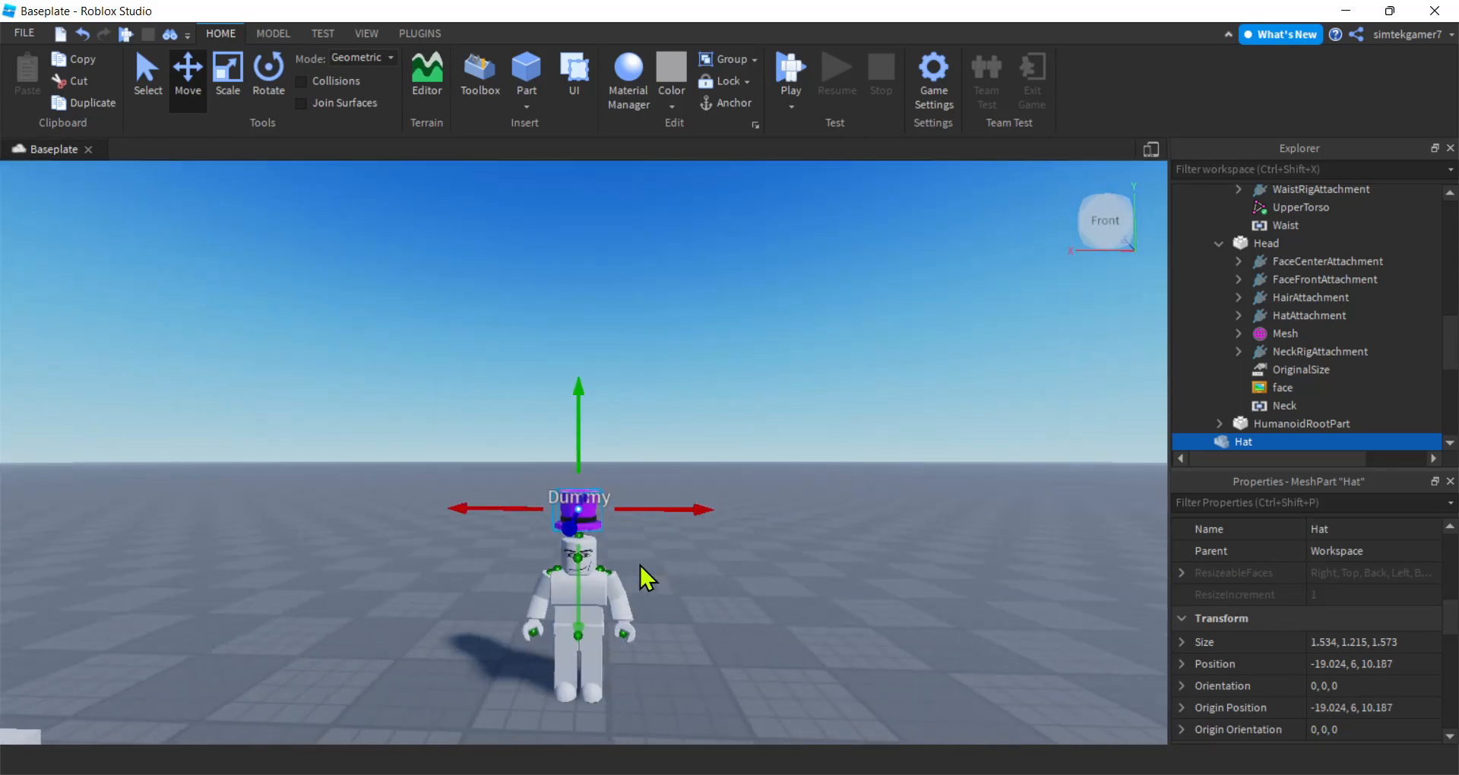
Step: Shift the hat sideways off the dummy to about X -12.46 and rename its mesh Handle
drag(694, 508, 512, 509)
click(1243, 443)
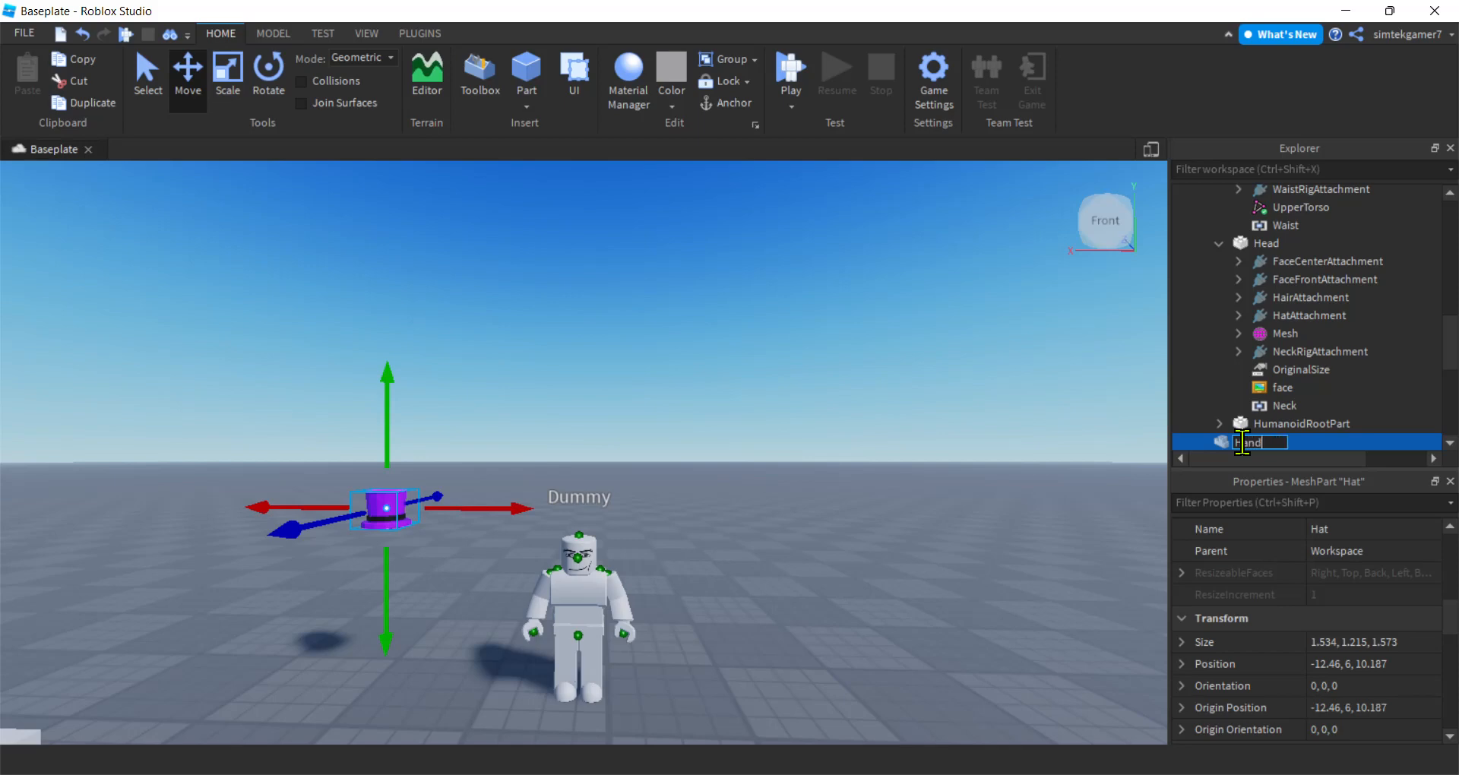
key(Return)
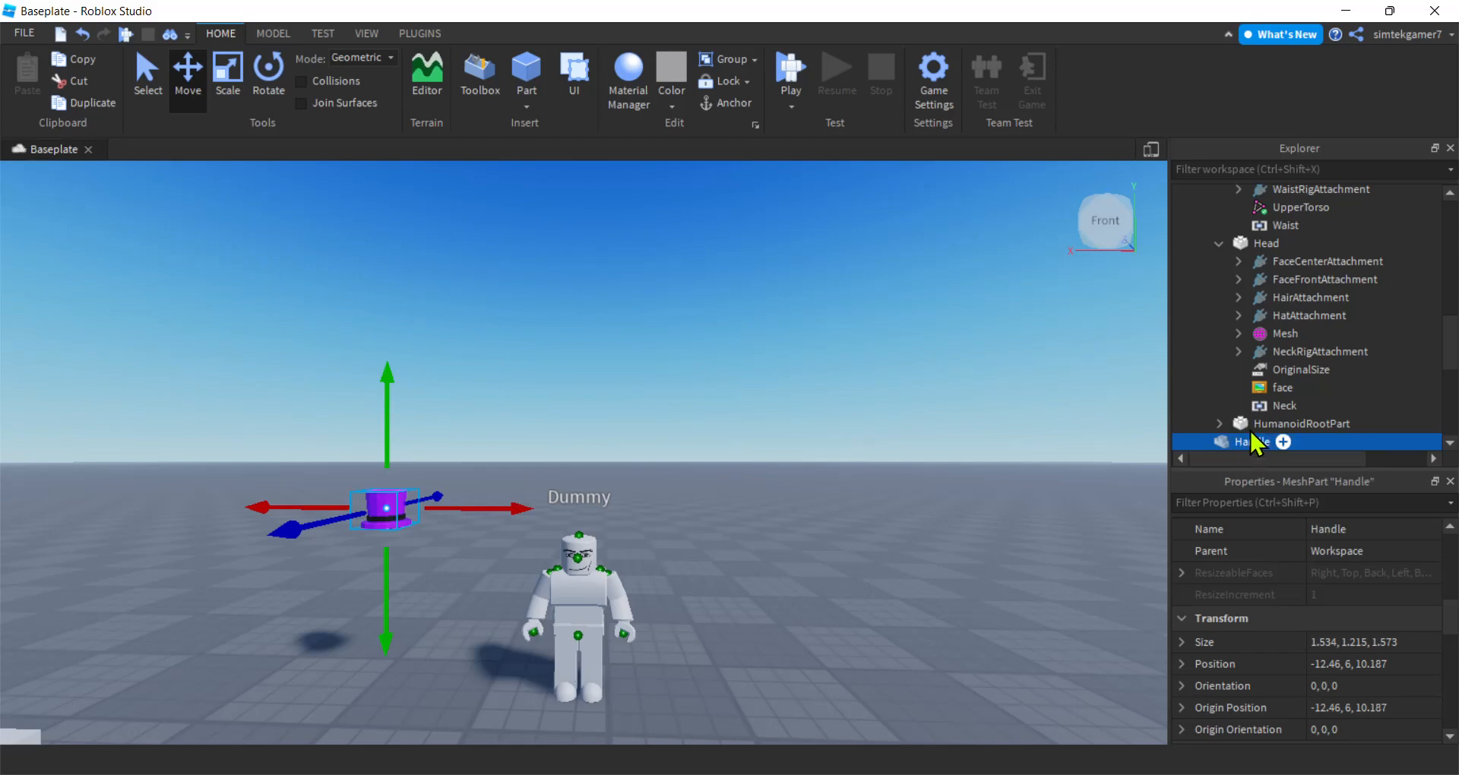
Step: Collapse the Dummy's hierarchy, insert an Accessory into the Workspace and name it Hat
scroll(1284, 281, up, 5)
scroll(1284, 282, up, 6)
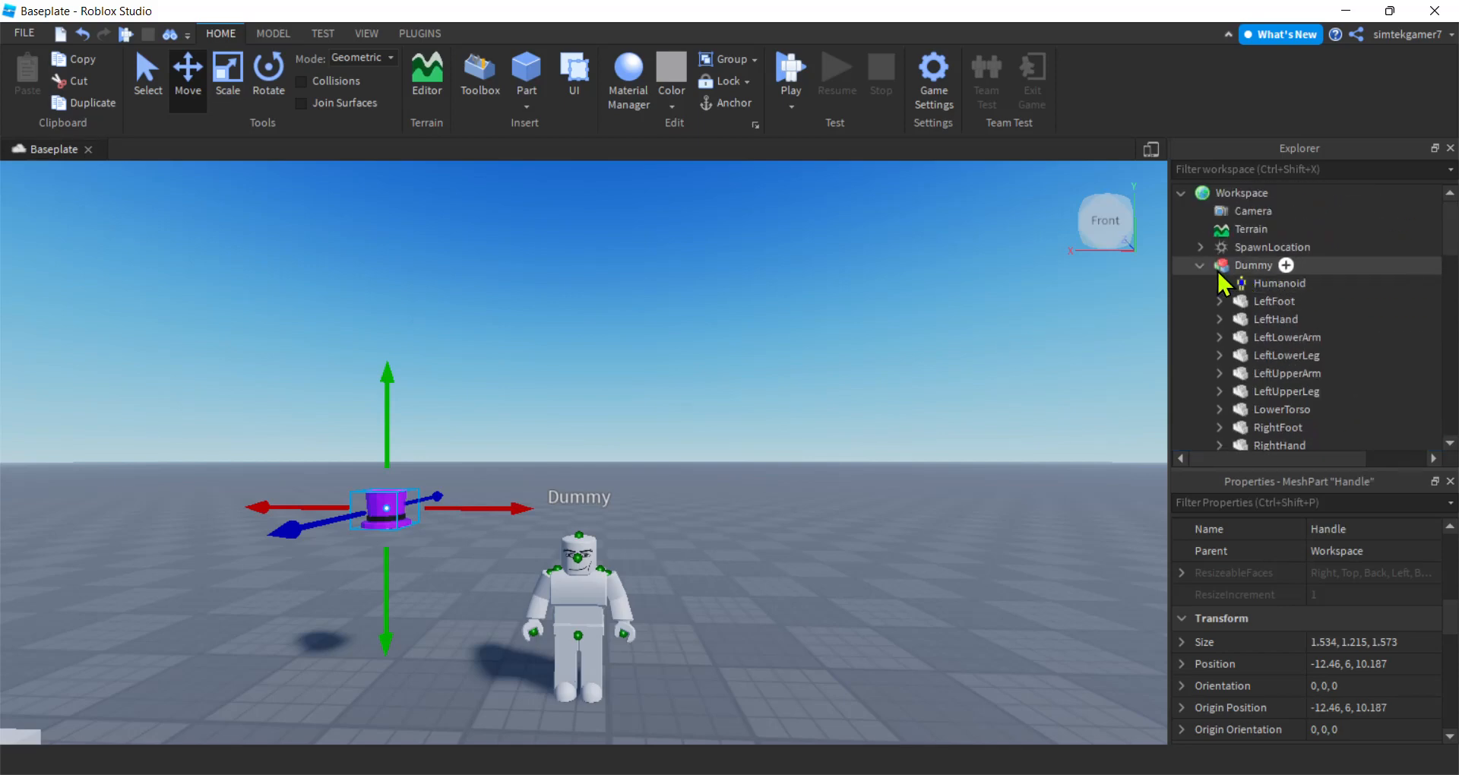
click(1199, 265)
click(1240, 193)
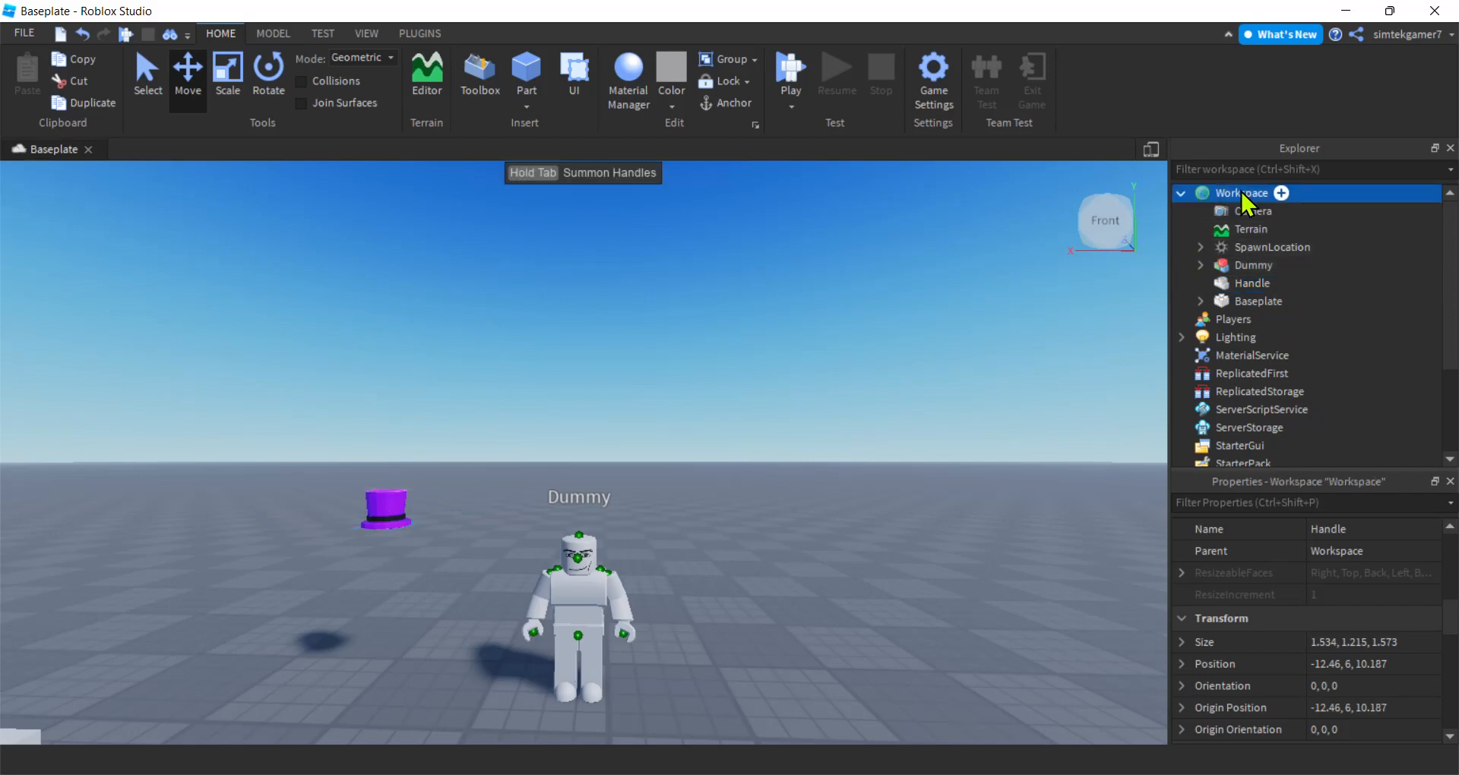
click(1281, 193)
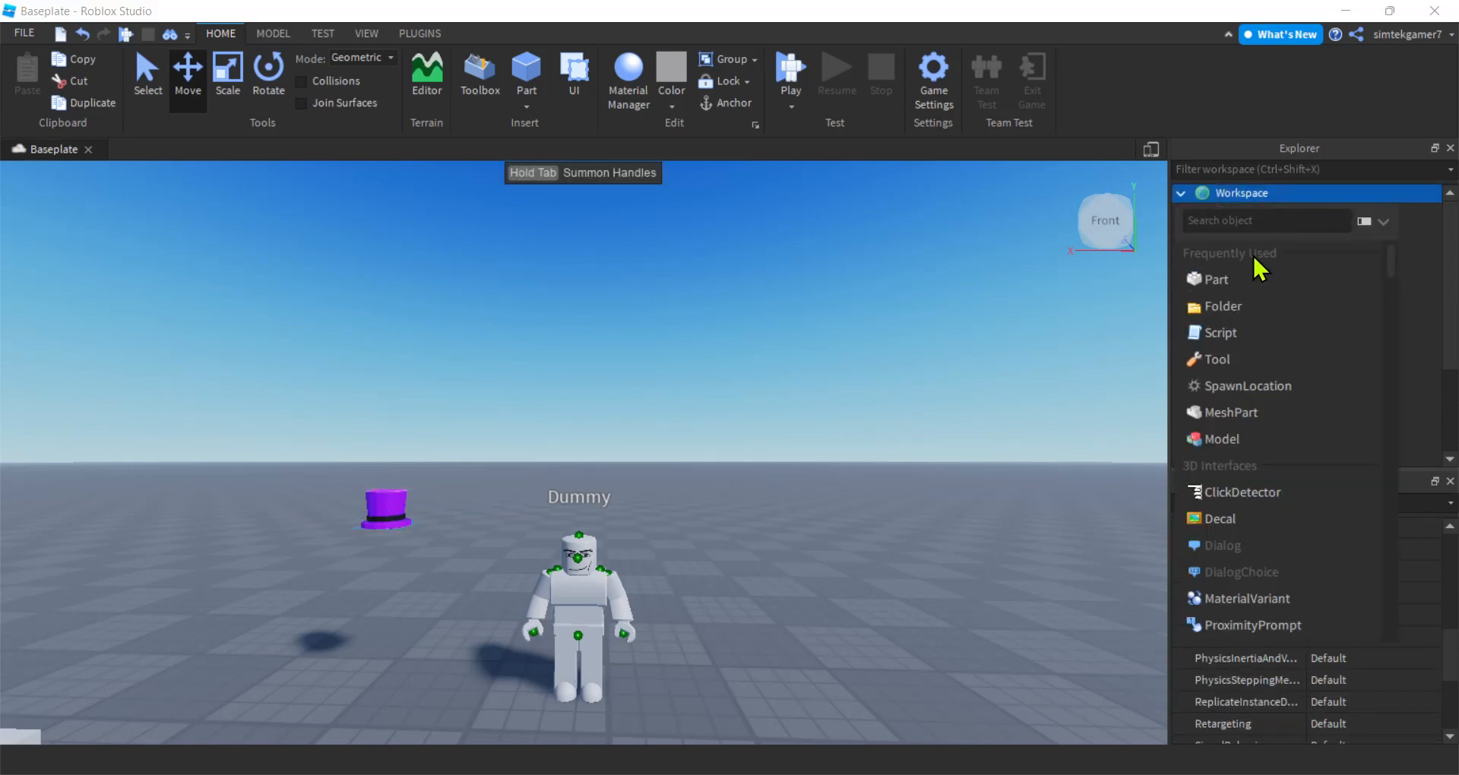
text(a)
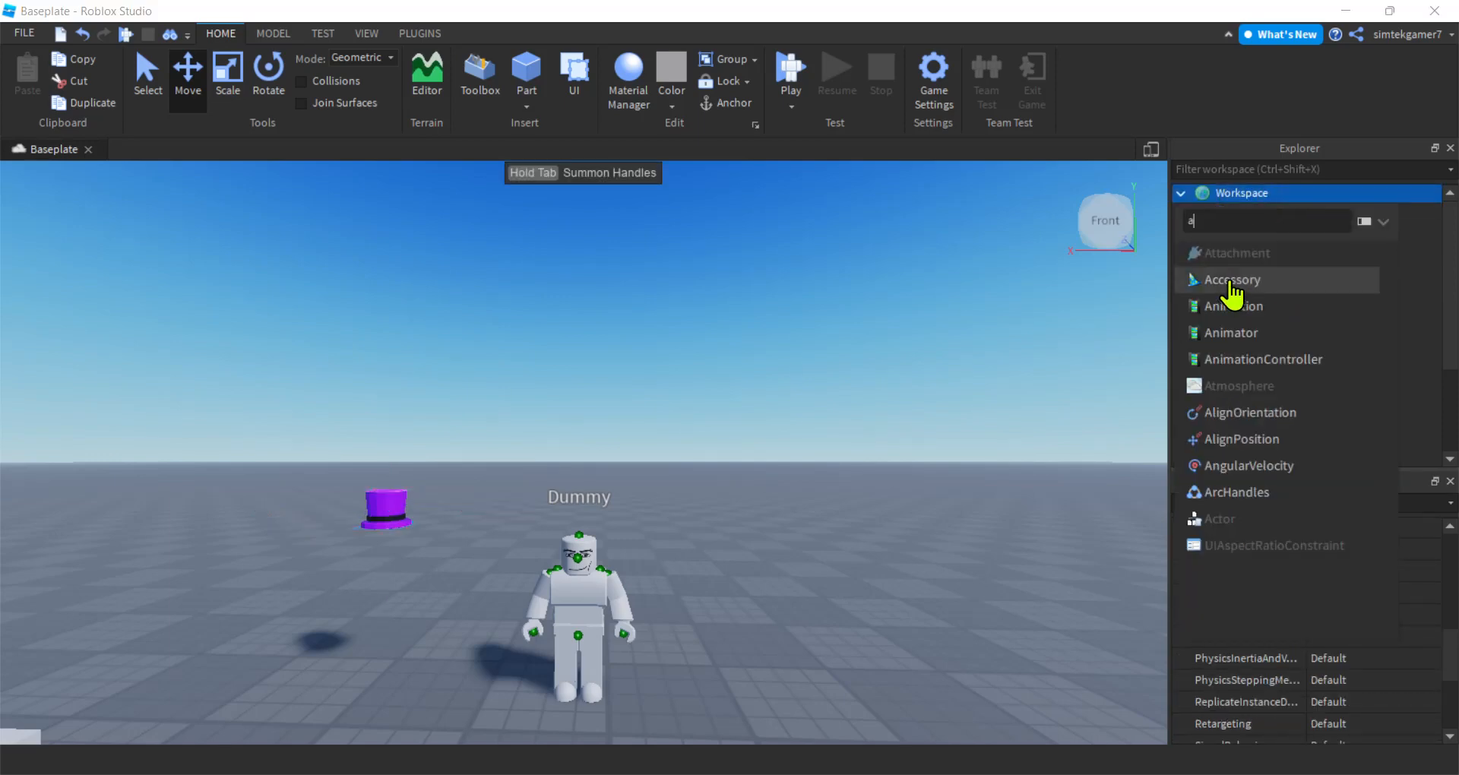
click(1228, 281)
click(1259, 247)
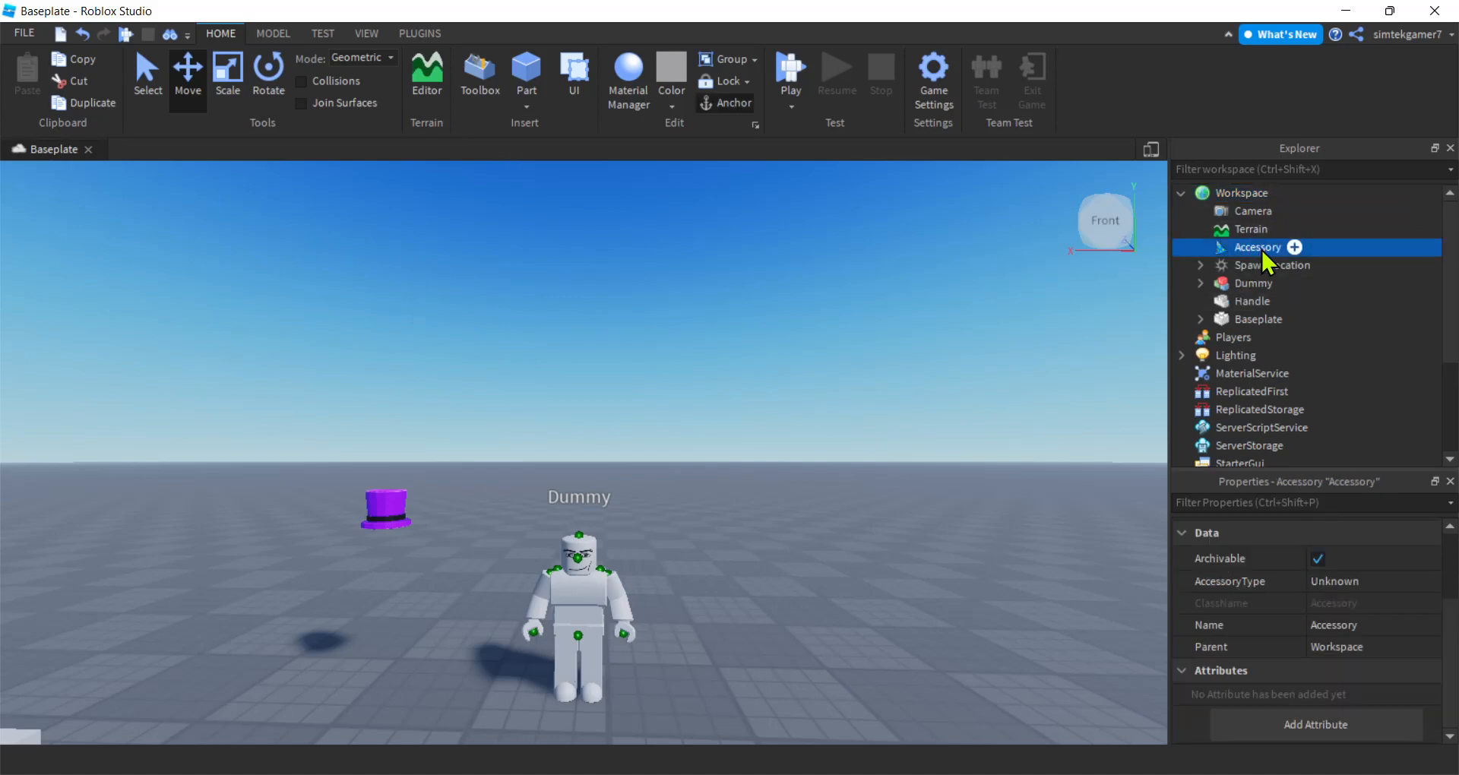
text(Hat)
key(Return)
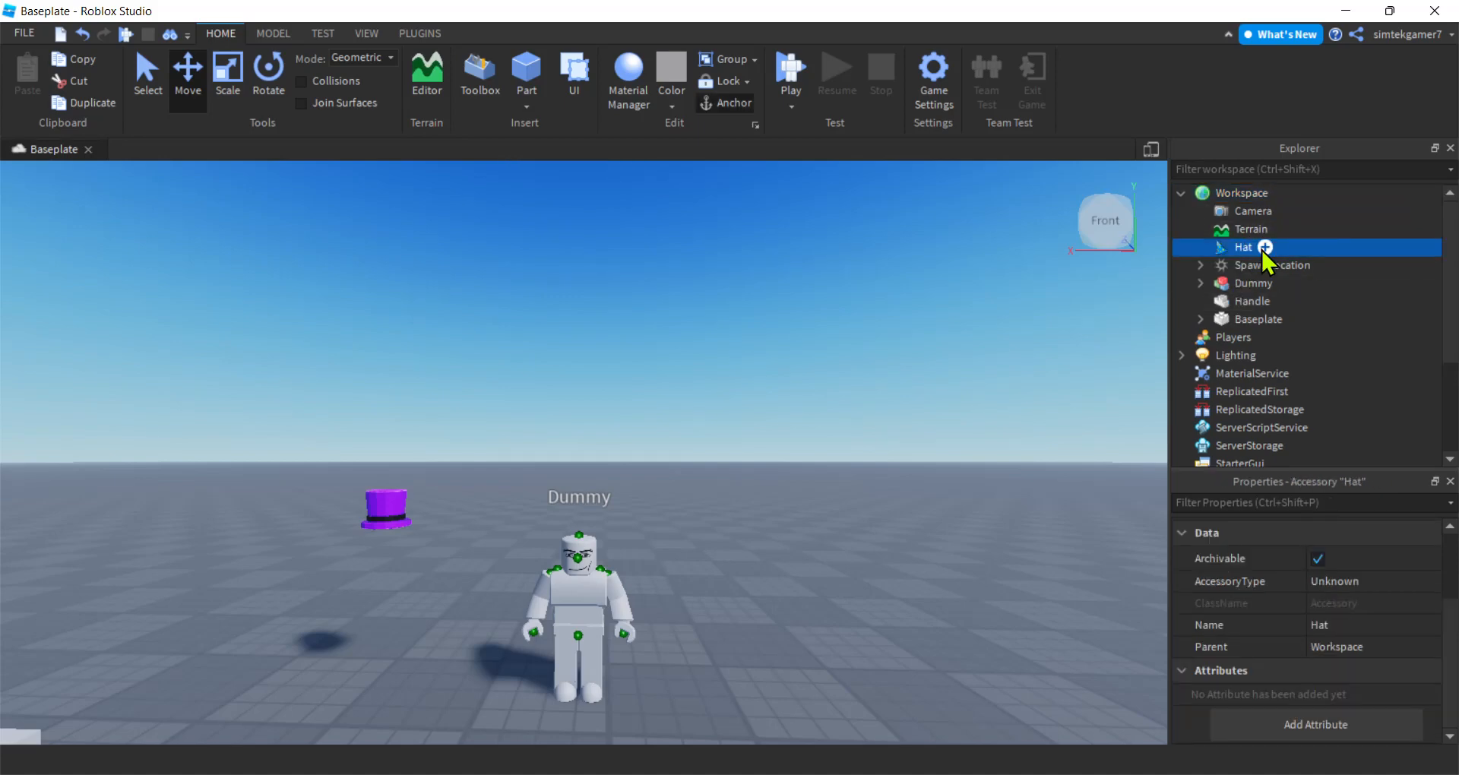
Step: Parent the Handle mesh to the Hat accessory and look through the mesh's properties
click(1241, 301)
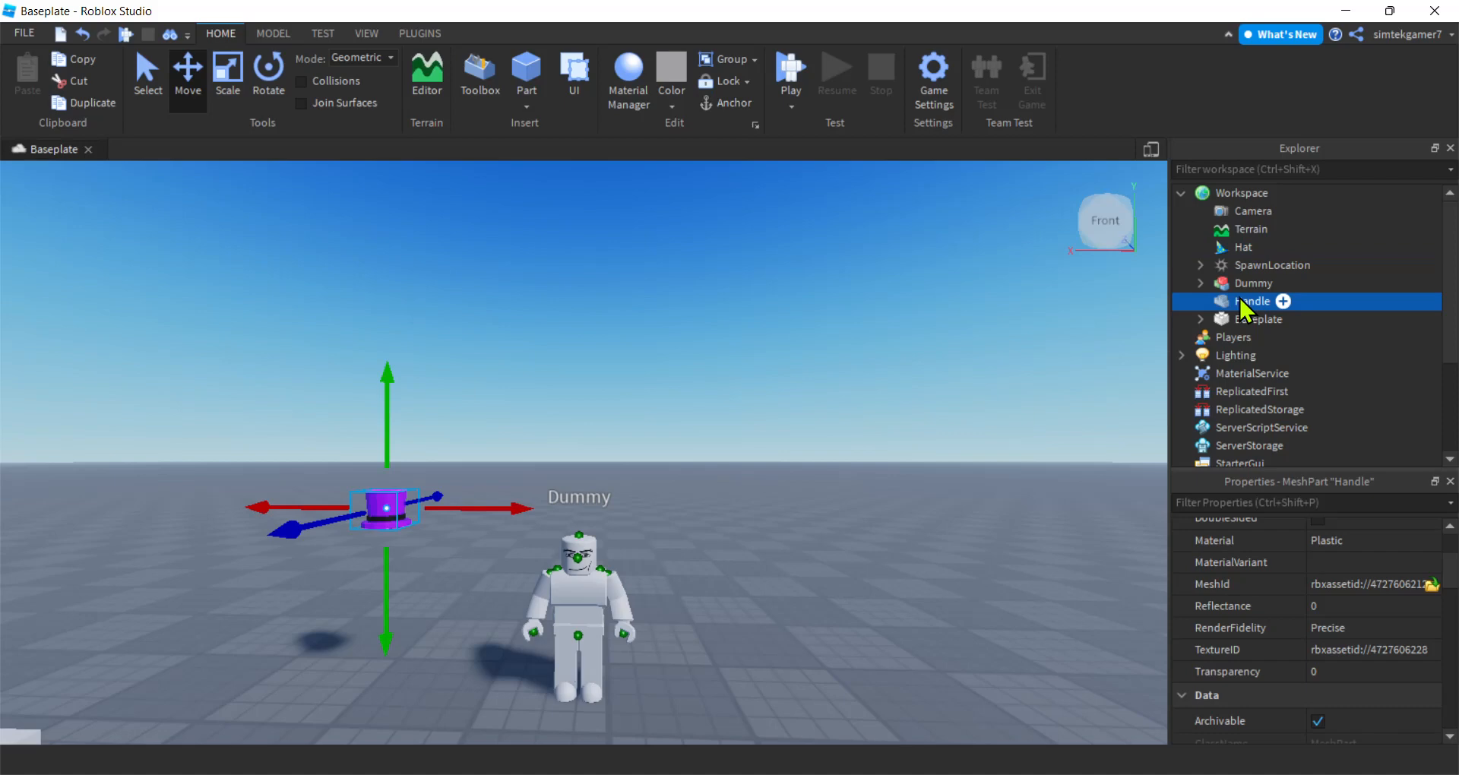
drag(1244, 307, 1233, 242)
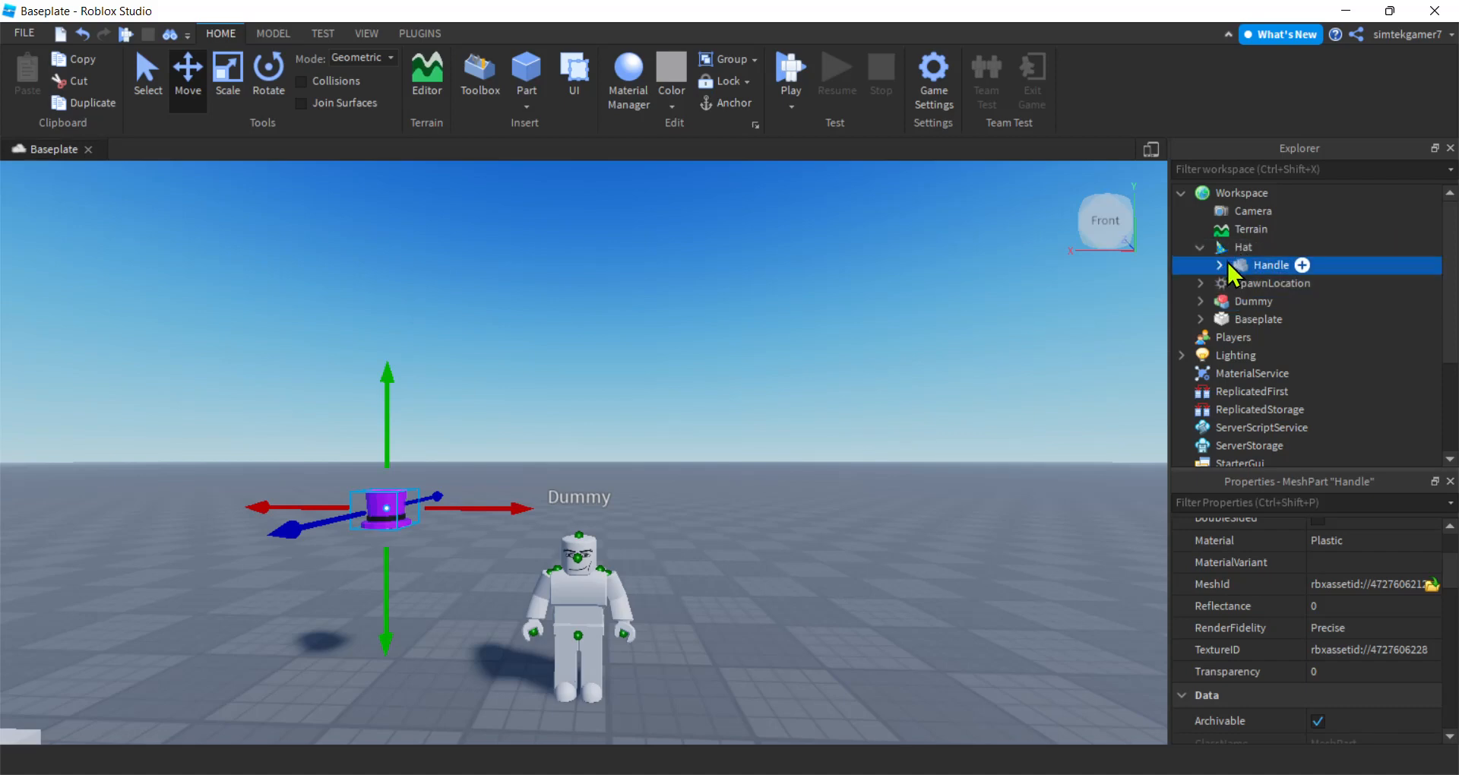
key(F2)
scroll(1342, 648, down, 6)
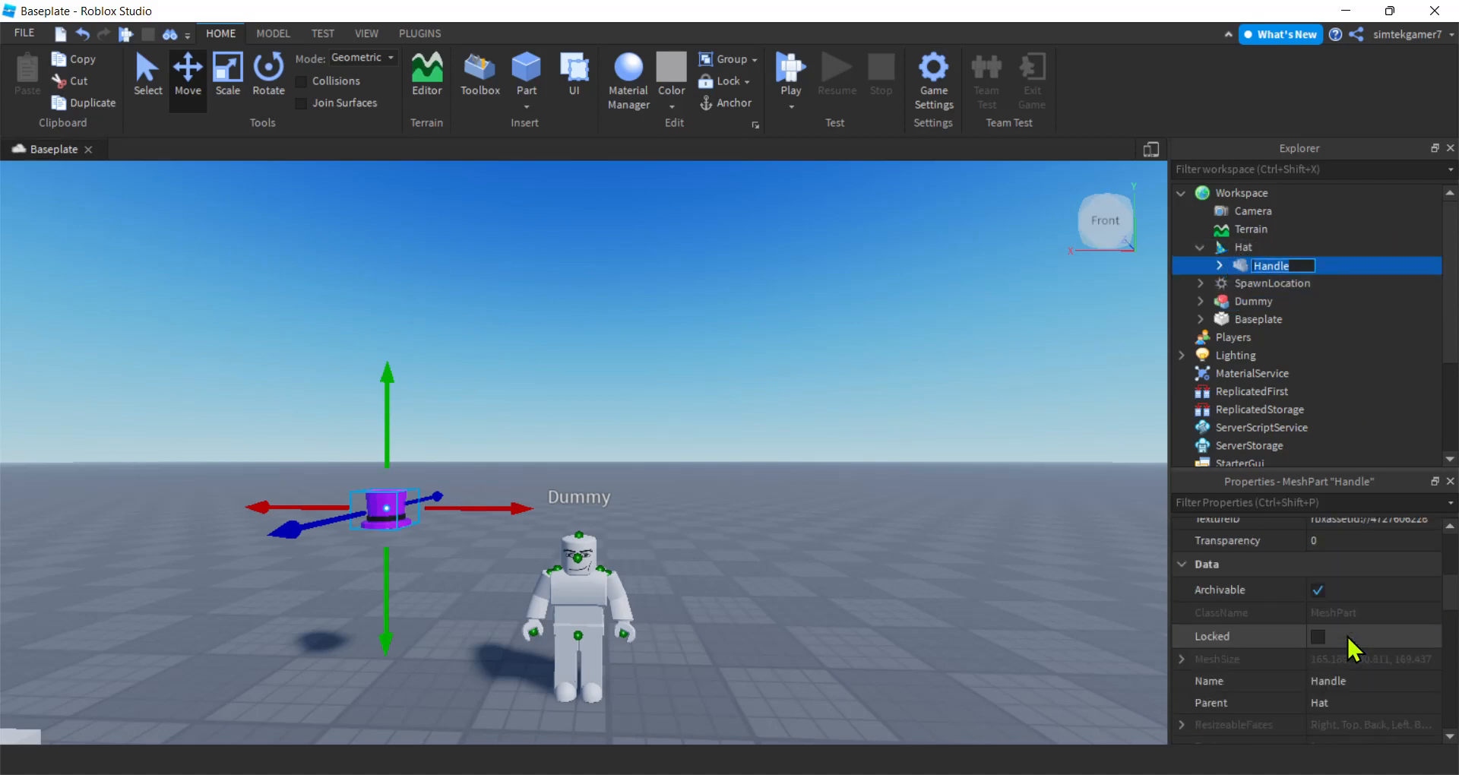
scroll(1347, 639, down, 5)
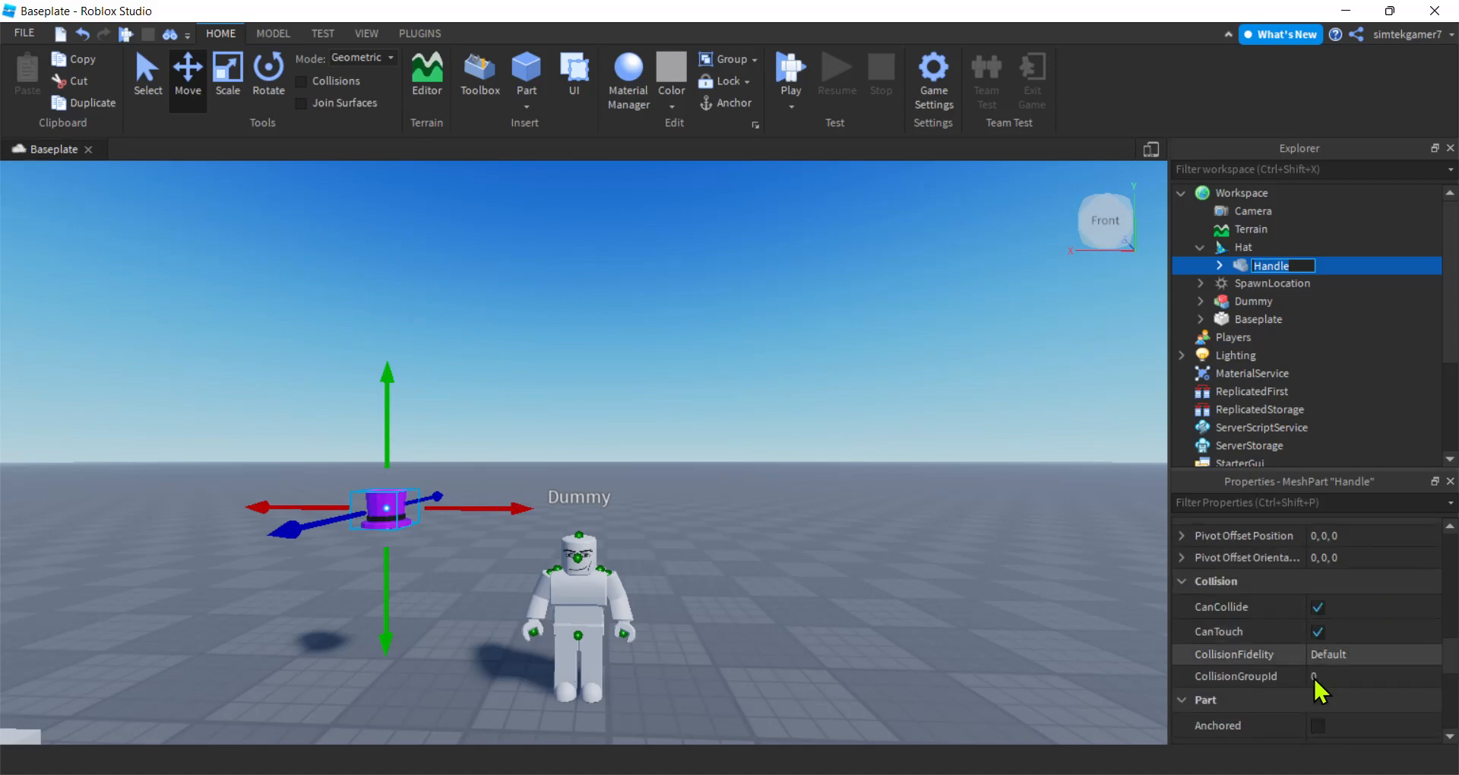
Step: Expand the Handle mesh and insert an Attachment inside it
click(1220, 265)
click(1302, 264)
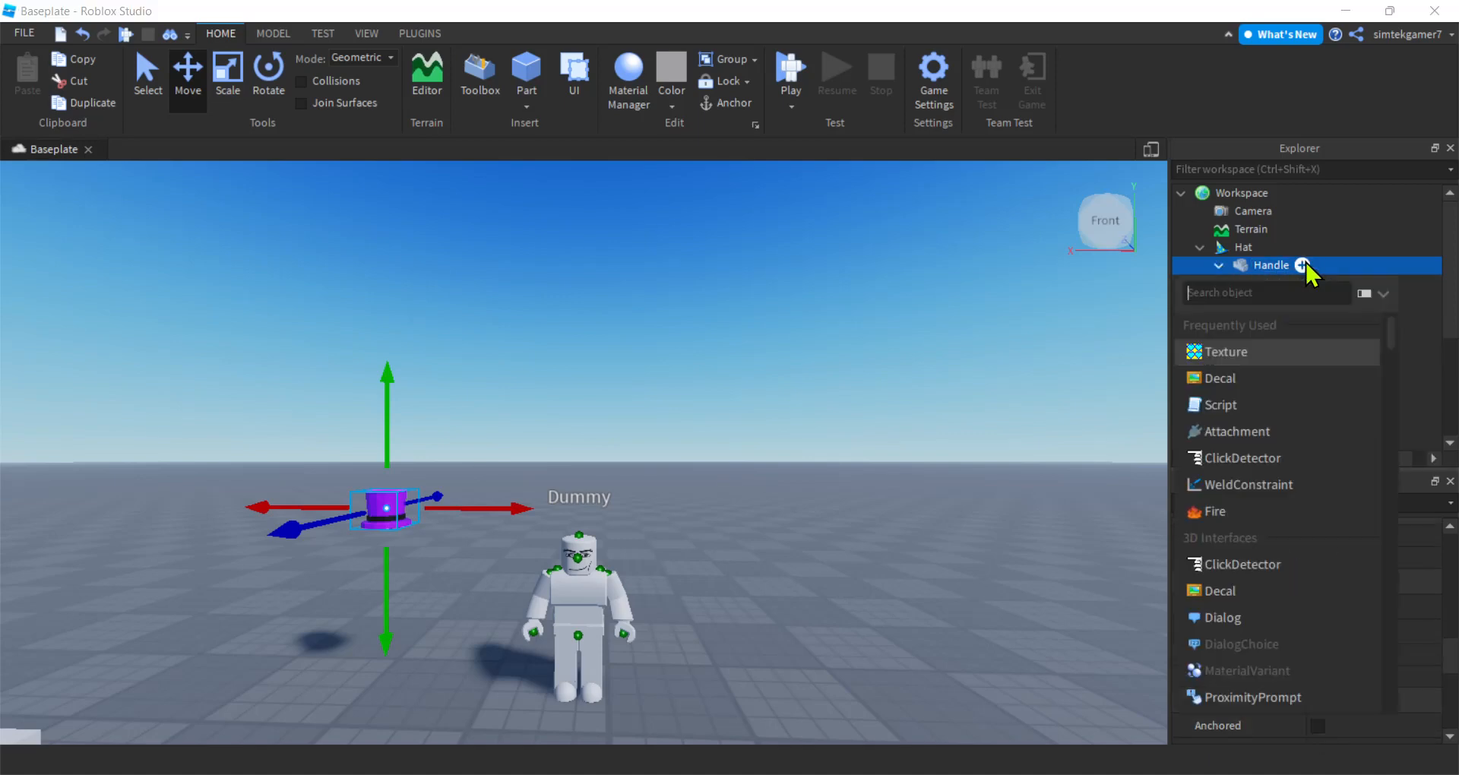
text(a)
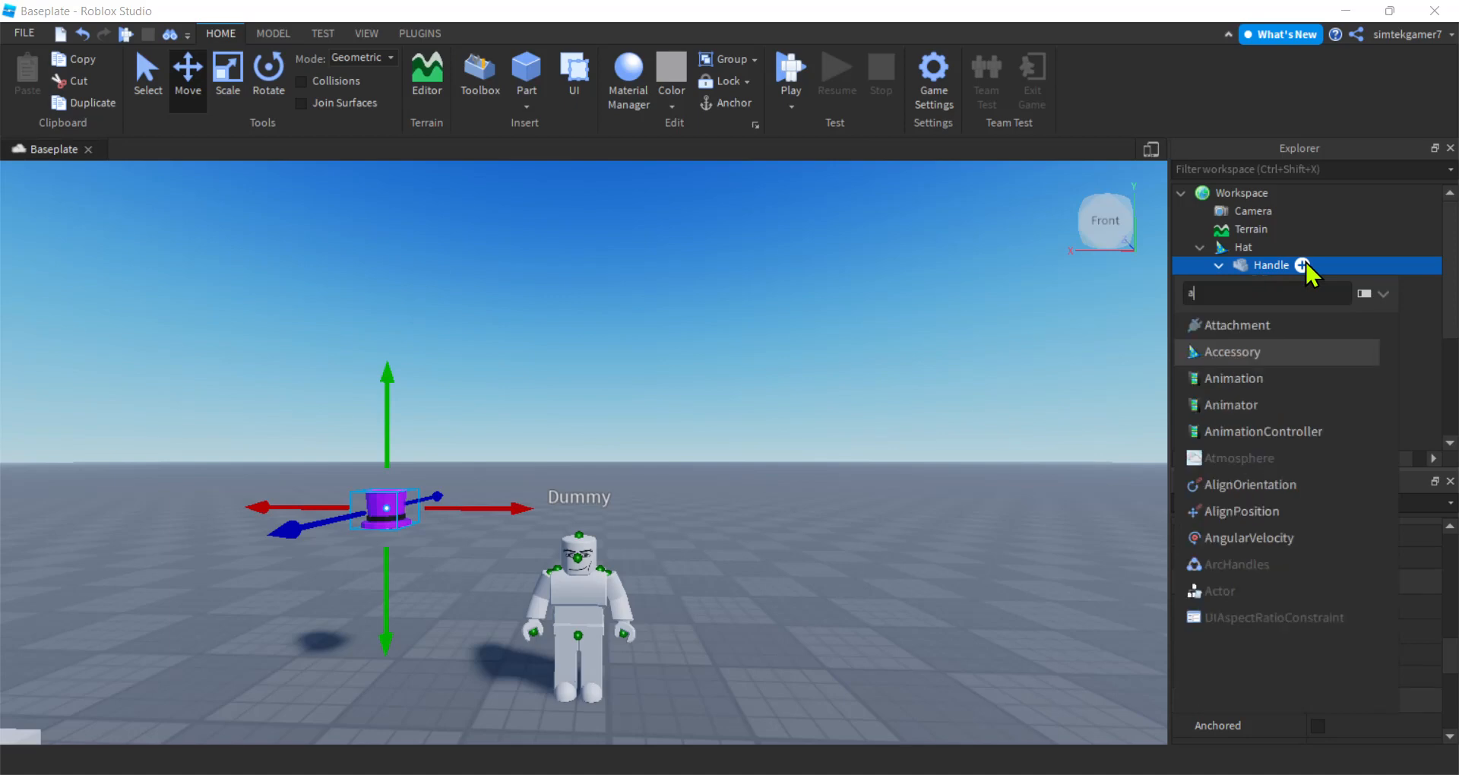
click(1265, 332)
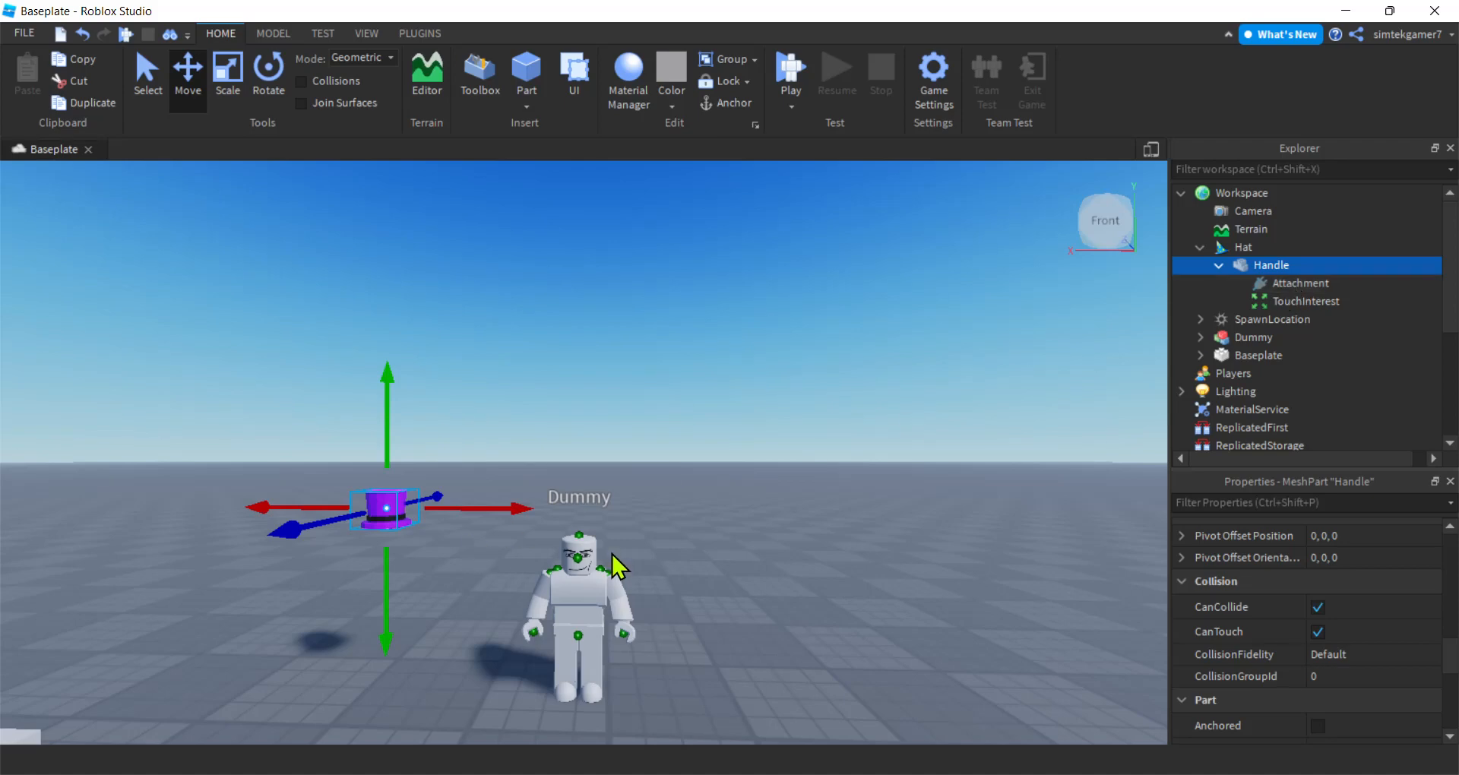
Step: Expand the Dummy's hierarchy and copy the name HatAttachment from the attachment inside its Head
scroll(1257, 329, down, 3)
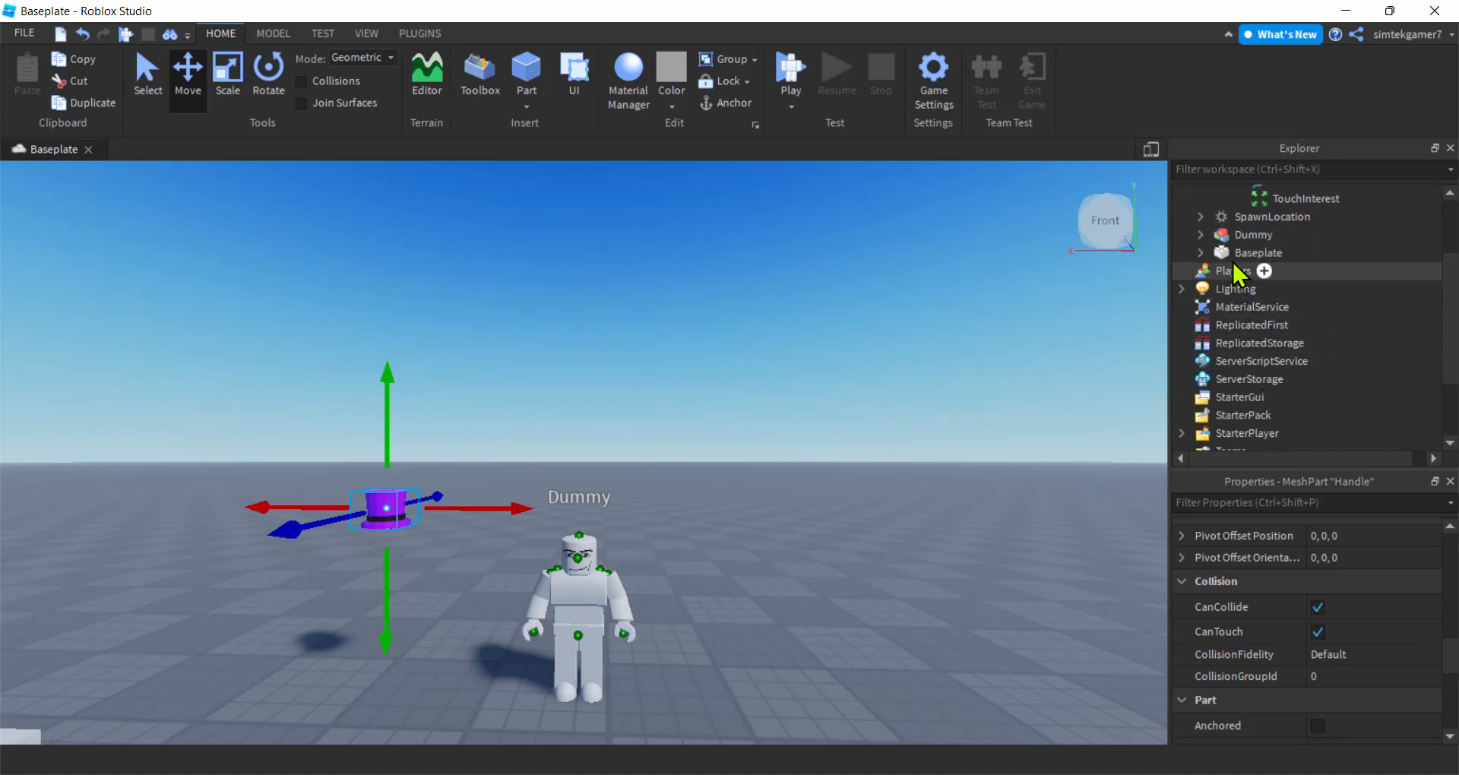
click(1202, 236)
scroll(1216, 334, down, 5)
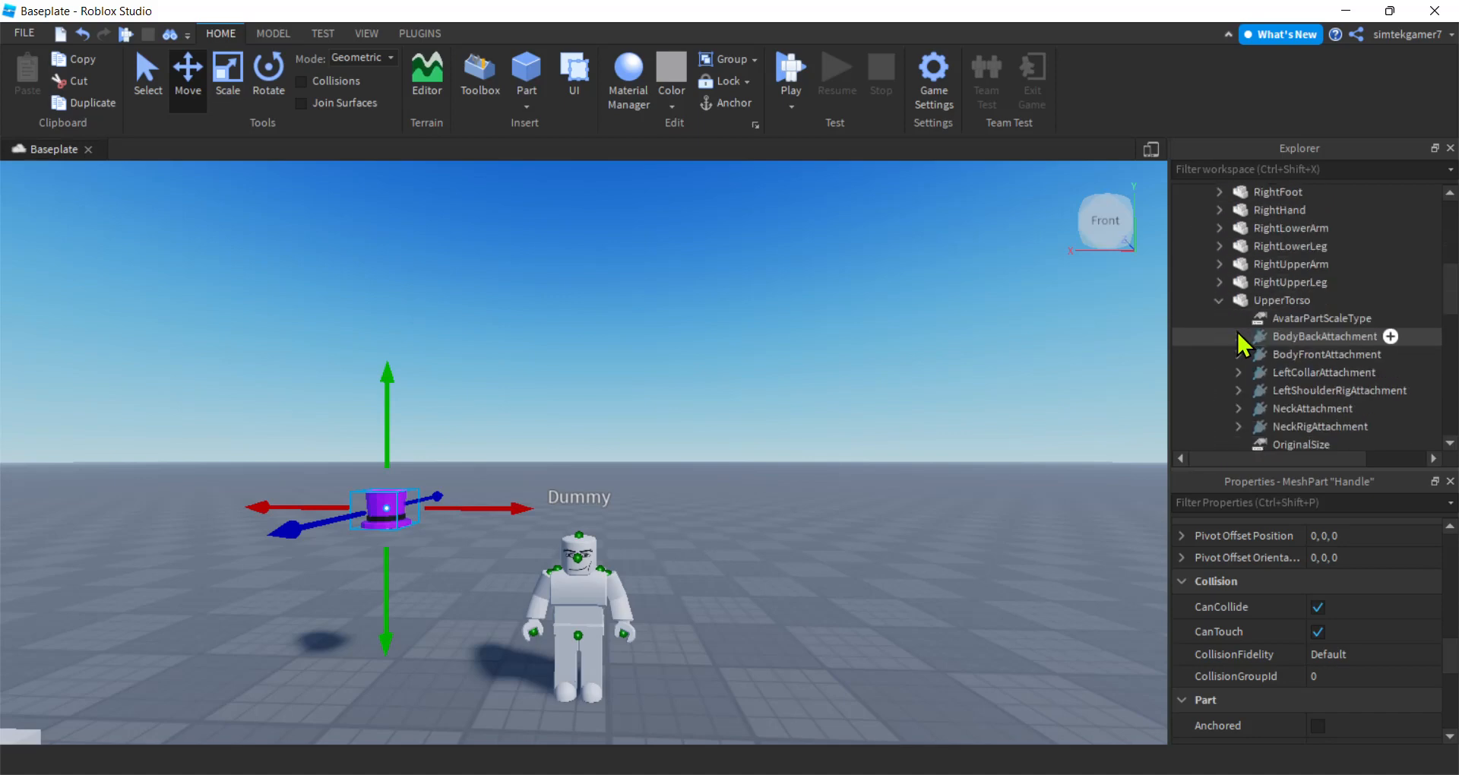
scroll(1235, 338, down, 6)
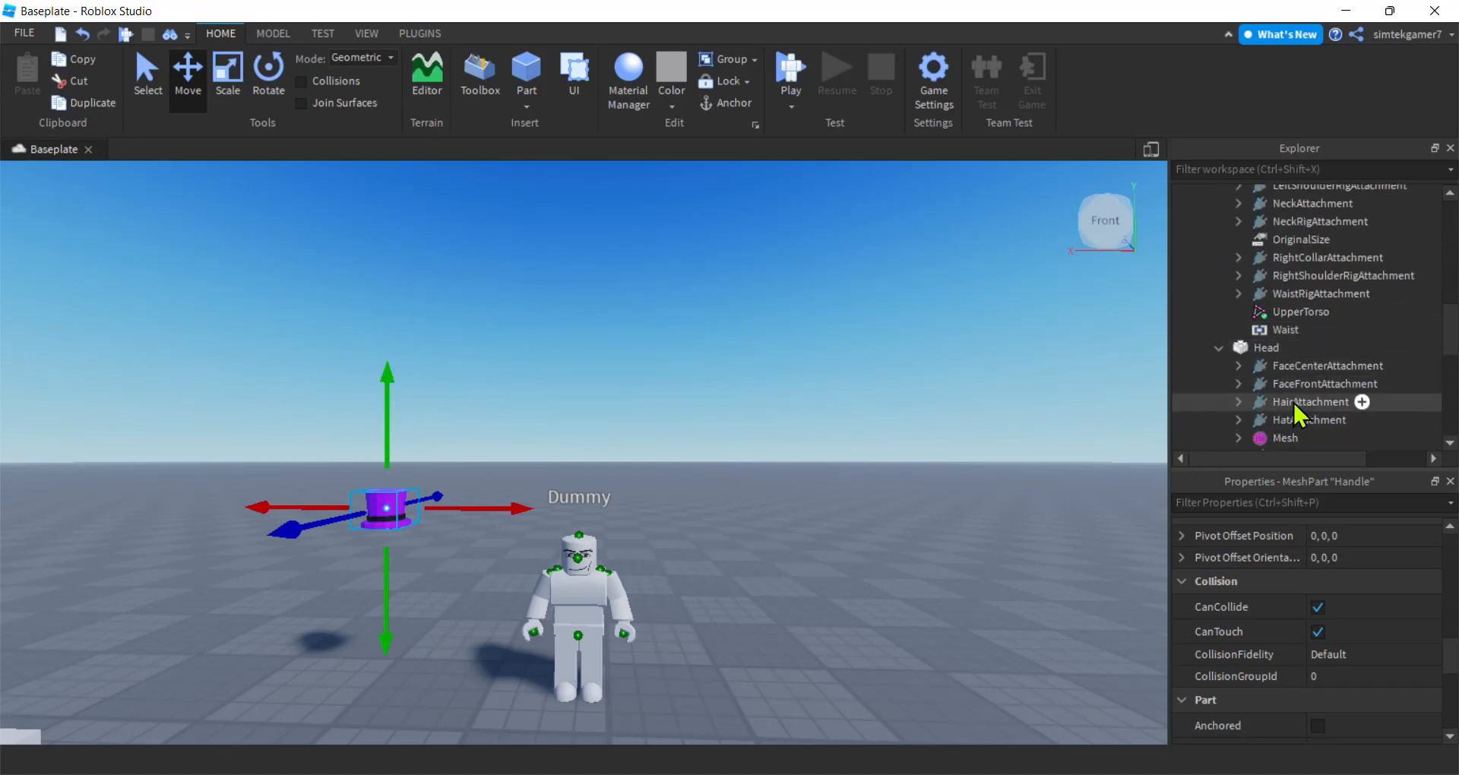
click(1307, 420)
click(1312, 423)
key(ctrl+c)
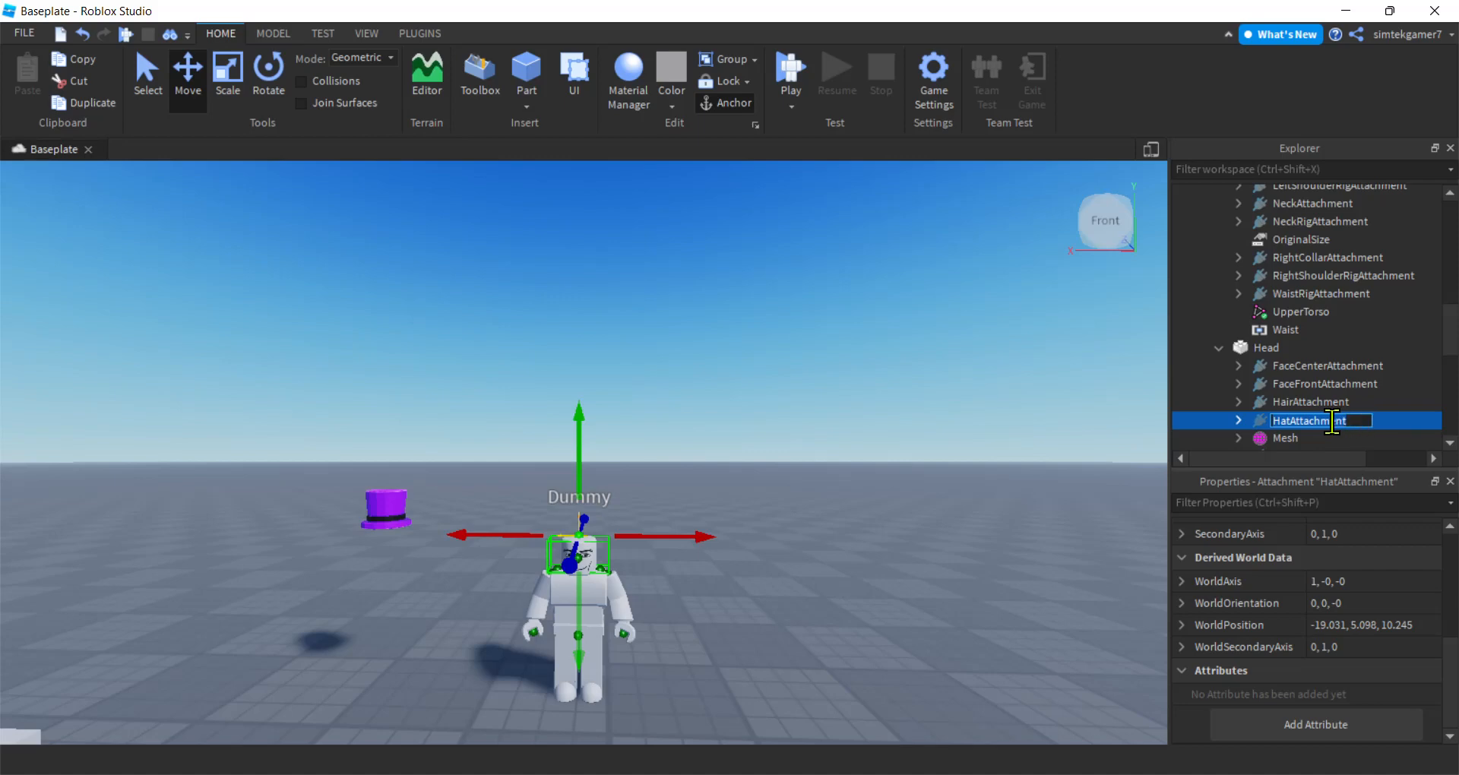
scroll(1306, 338, up, 10)
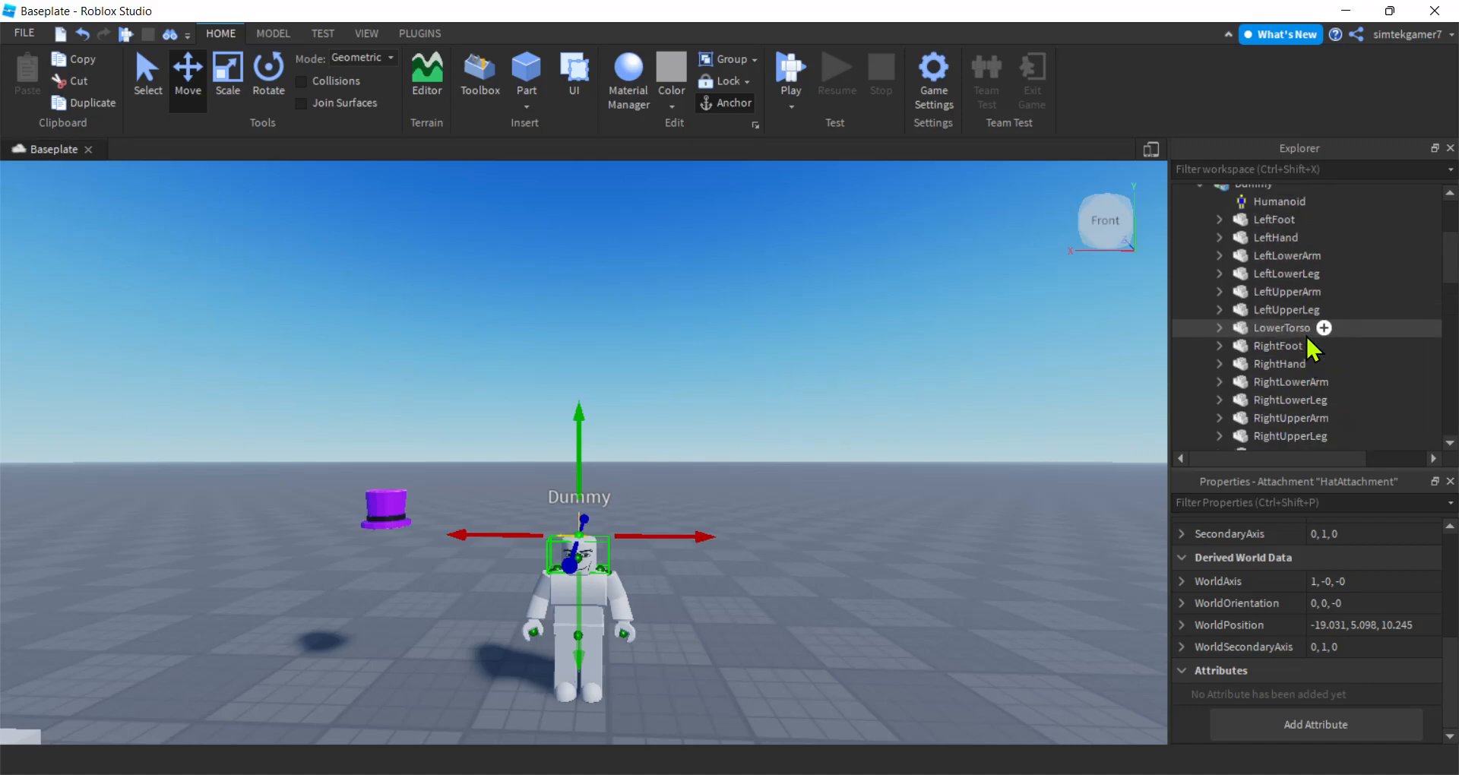
Step: Rename the Attachment inside the hat's Handle to HatAttachment
scroll(1305, 338, up, 3)
click(1291, 283)
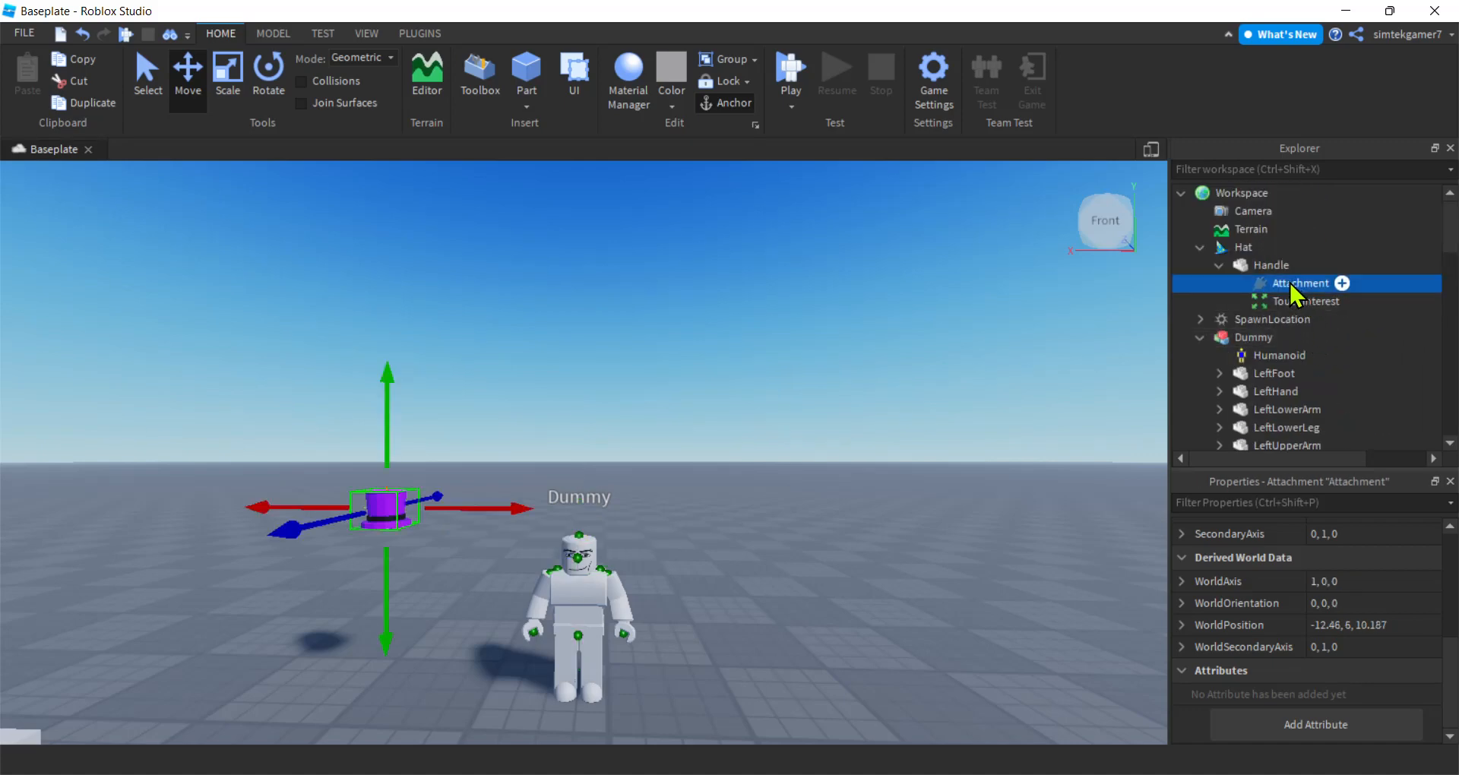
click(1289, 283)
key(ctrl+v)
key(Return)
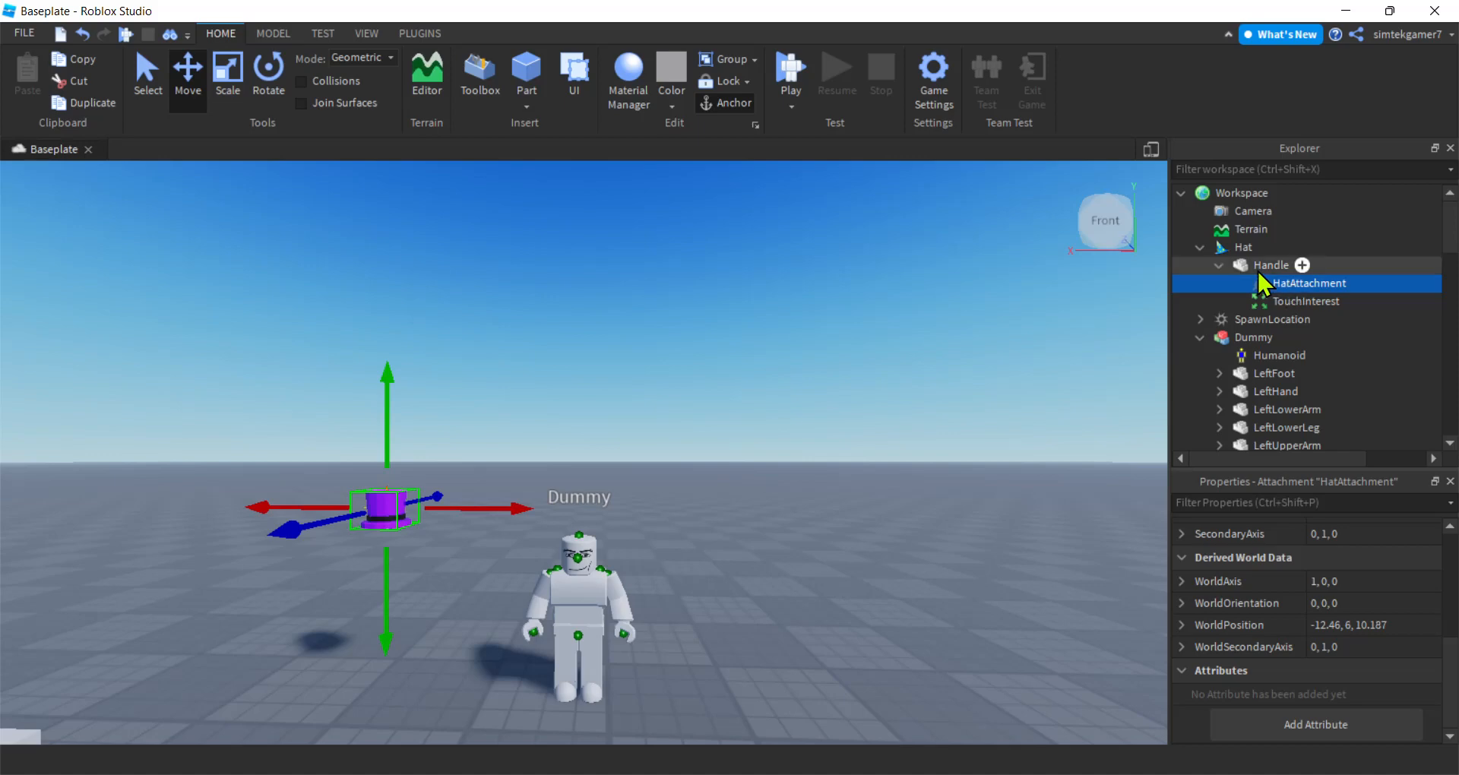
Step: Try the Hat accessory on the Dummy by parenting it to the Dummy, and inspect the fit on the head
click(1244, 247)
drag(1246, 256, 1250, 336)
key(f)
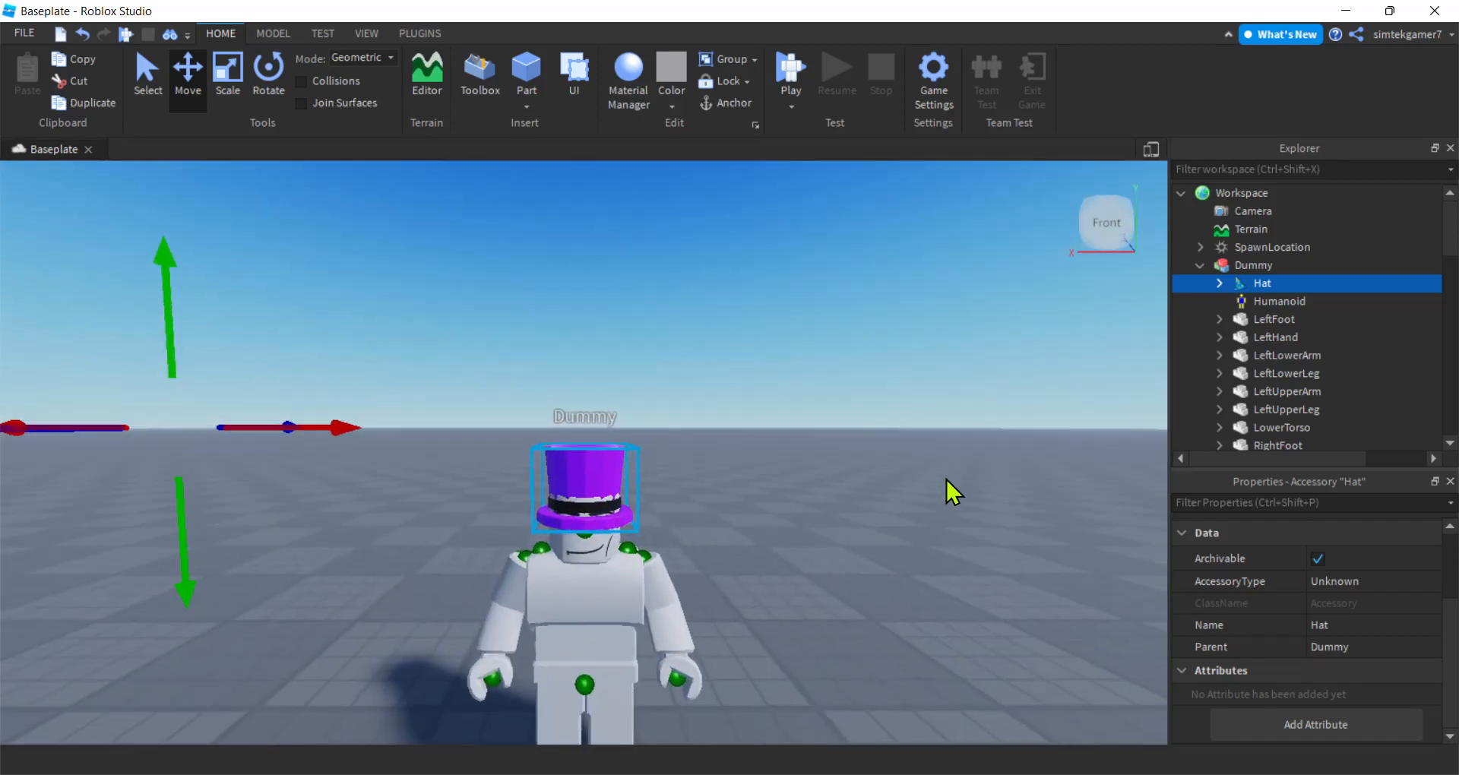
scroll(946, 480, down, 5)
right_drag(946, 480, 946, 482)
scroll(946, 481, up, 5)
right_drag(900, 530, 899, 515)
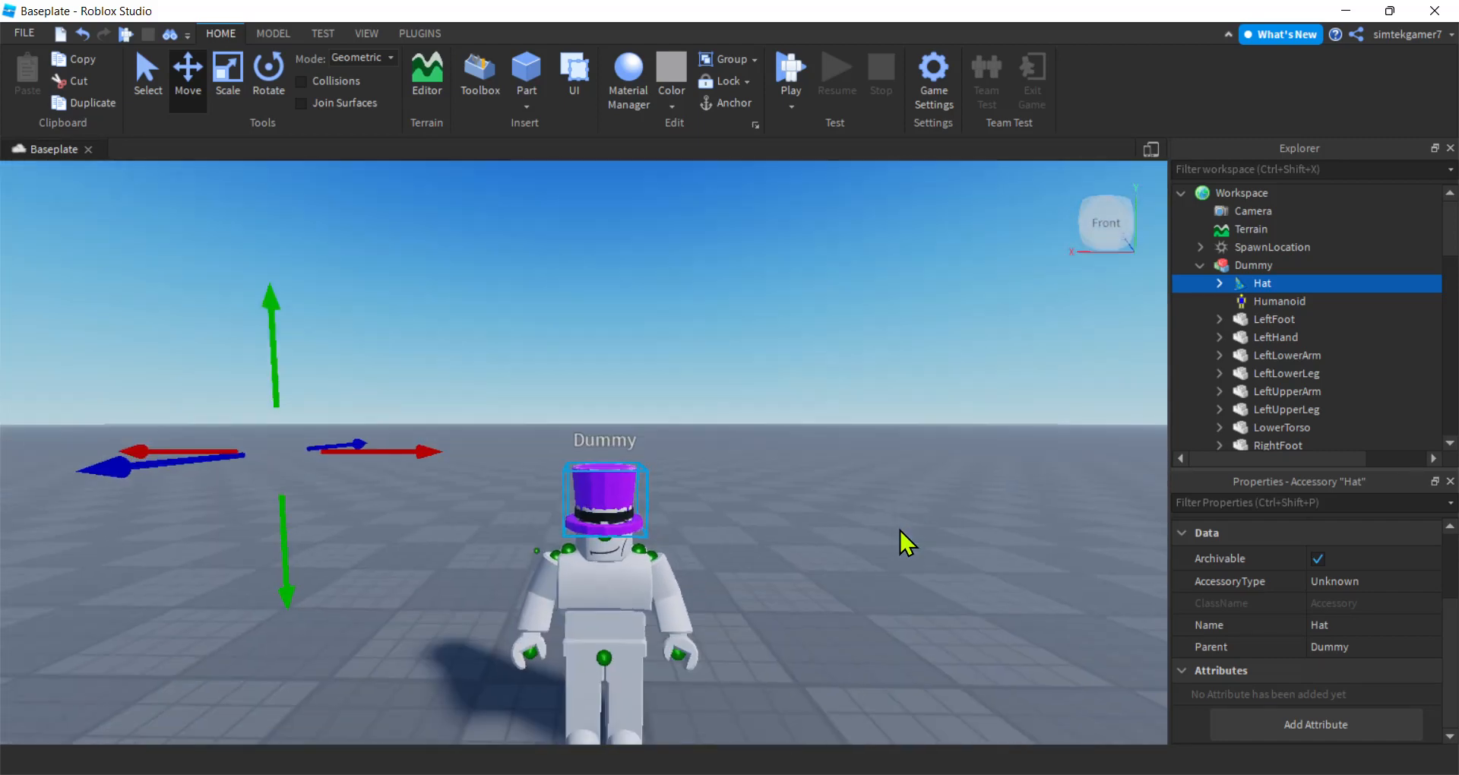
scroll(901, 536, down, 3)
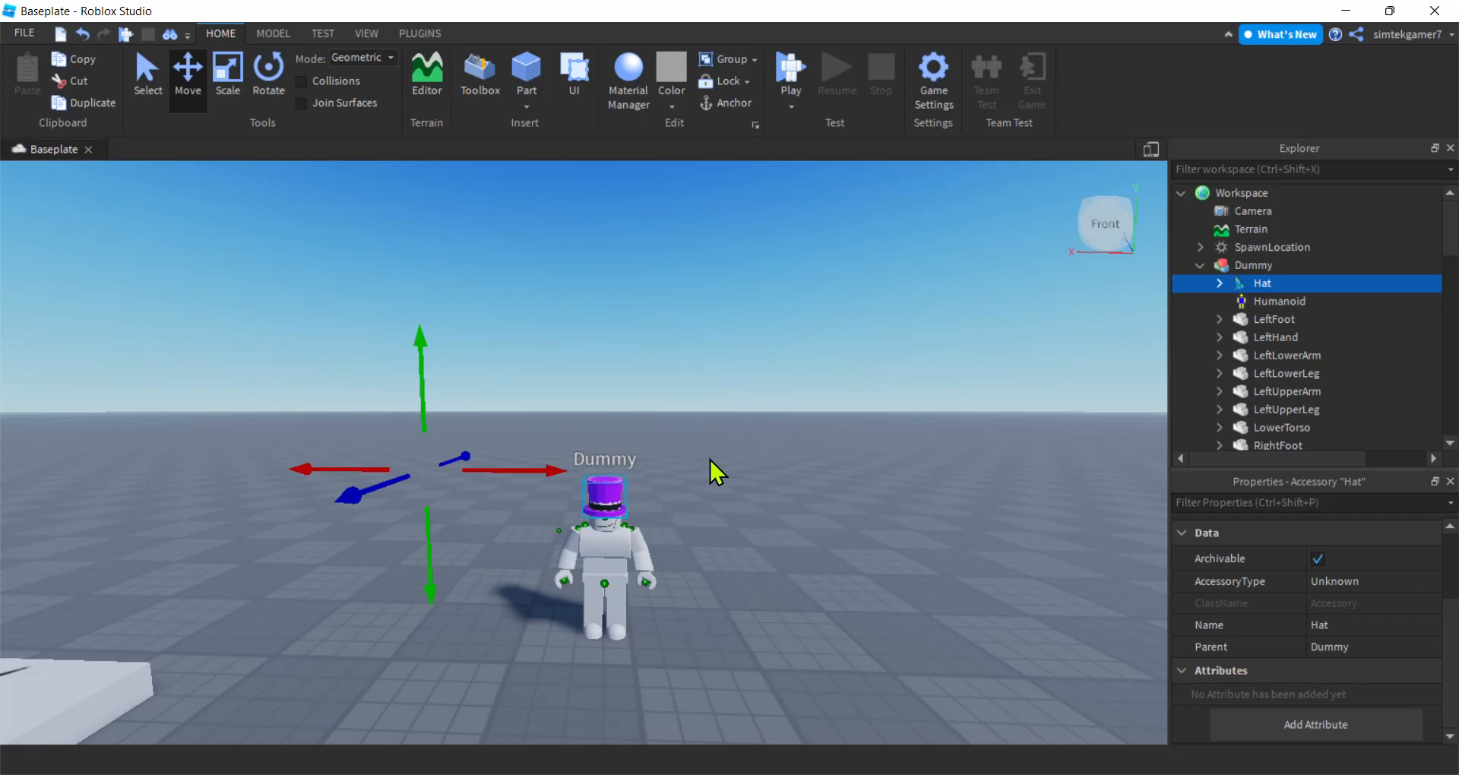
Step: Move the Hat accessory back into the Workspace, inspect its underside and raise it slightly above the Dummy
drag(1240, 281, 1238, 195)
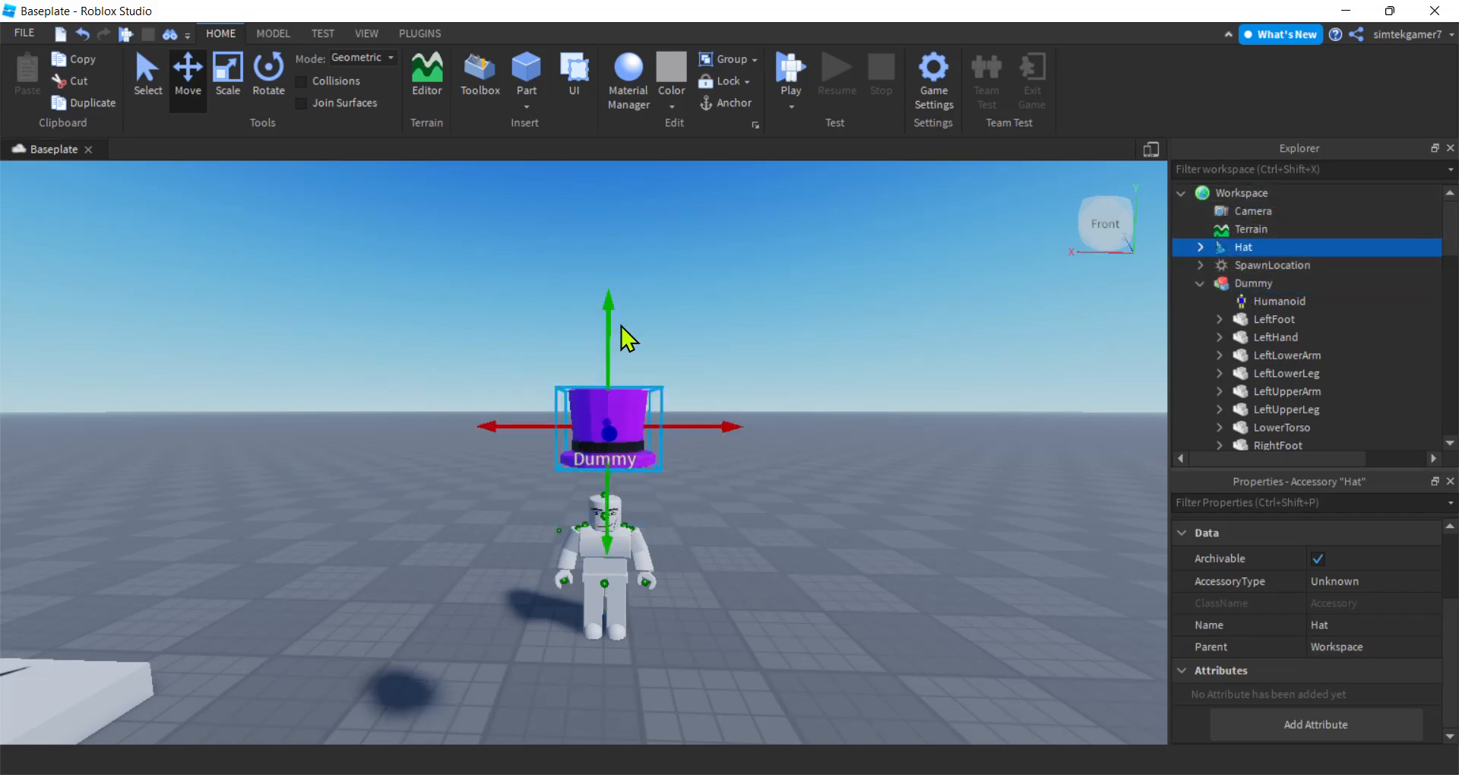
scroll(709, 474, up, 5)
key(f)
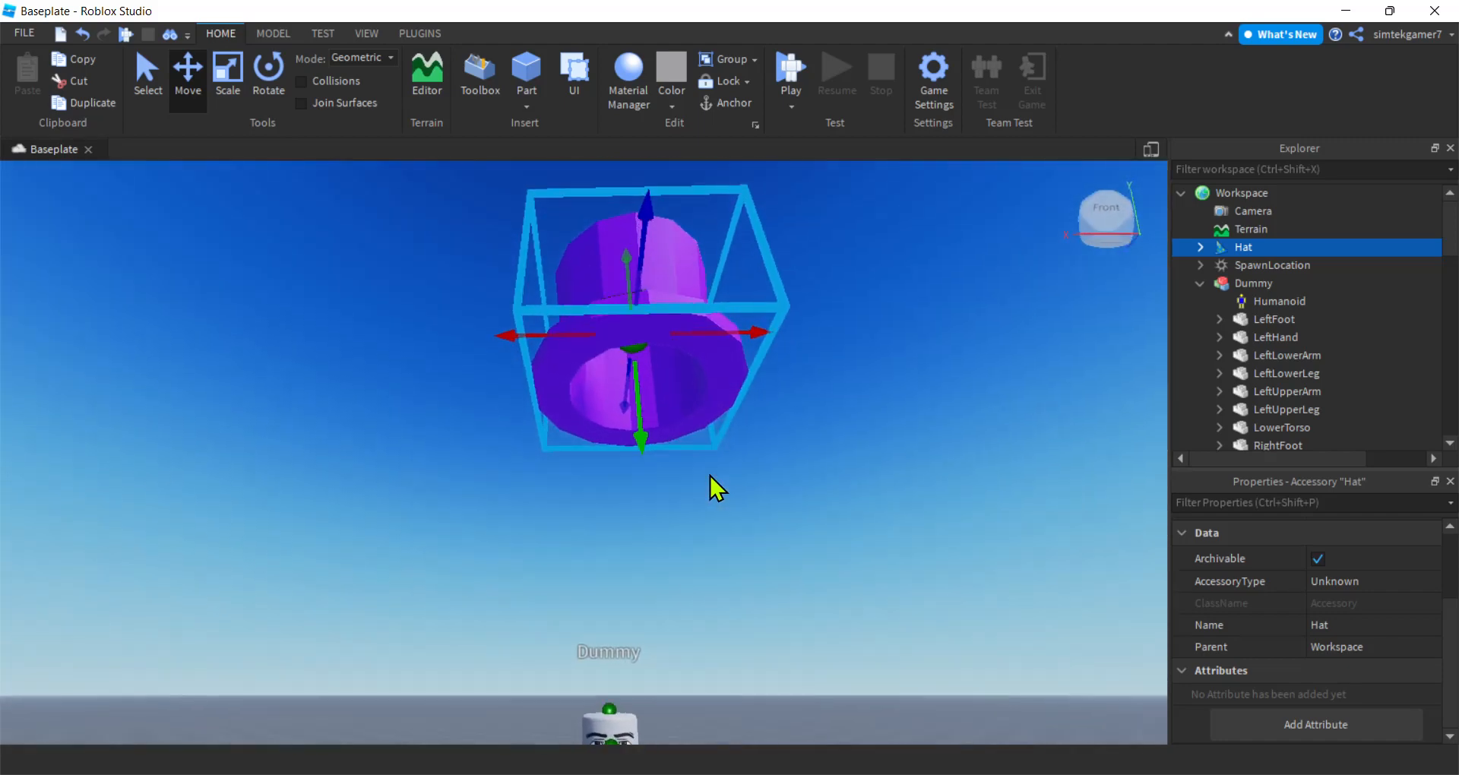
right_drag(713, 485, 735, 538)
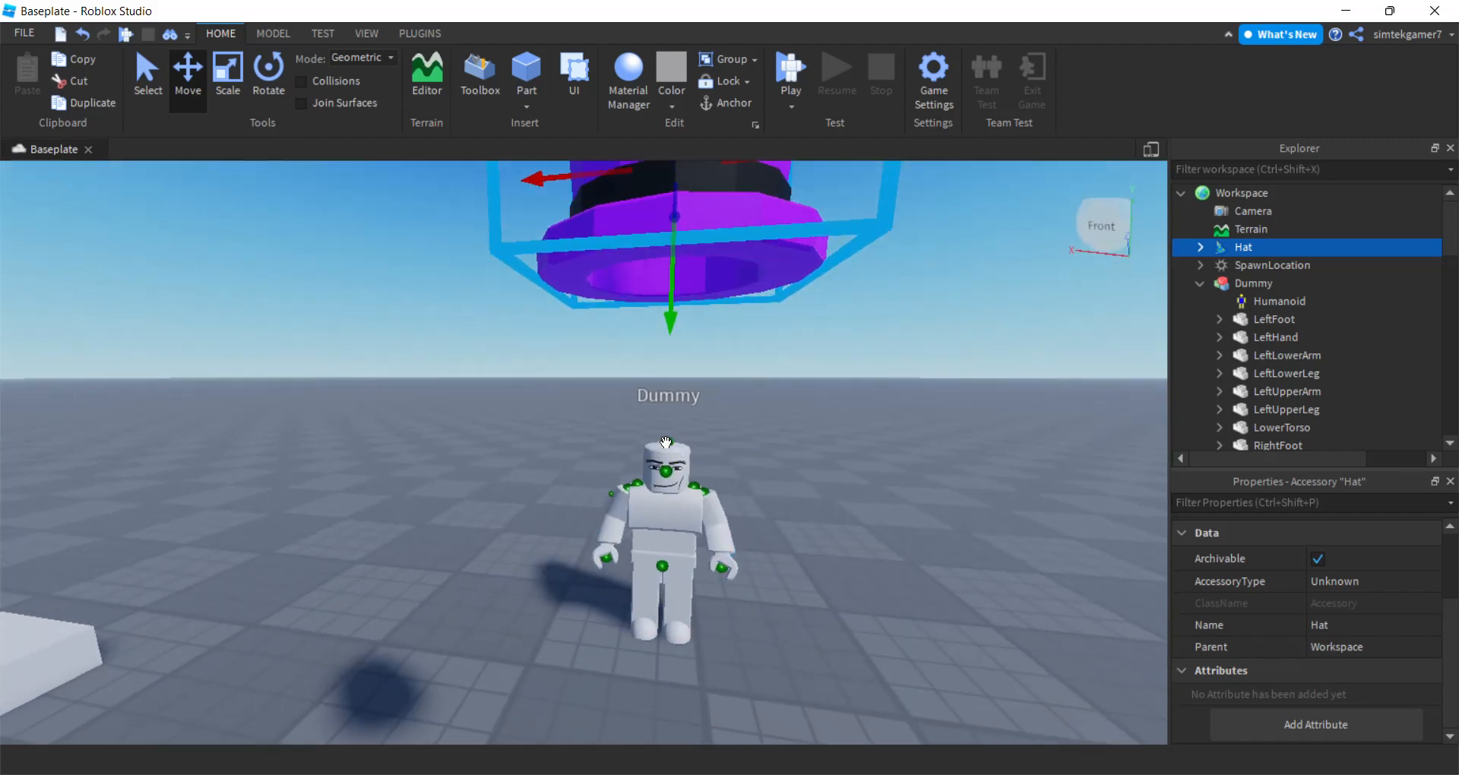
right_drag(738, 459, 740, 453)
scroll(740, 454, down, 4)
scroll(663, 447, up, 3)
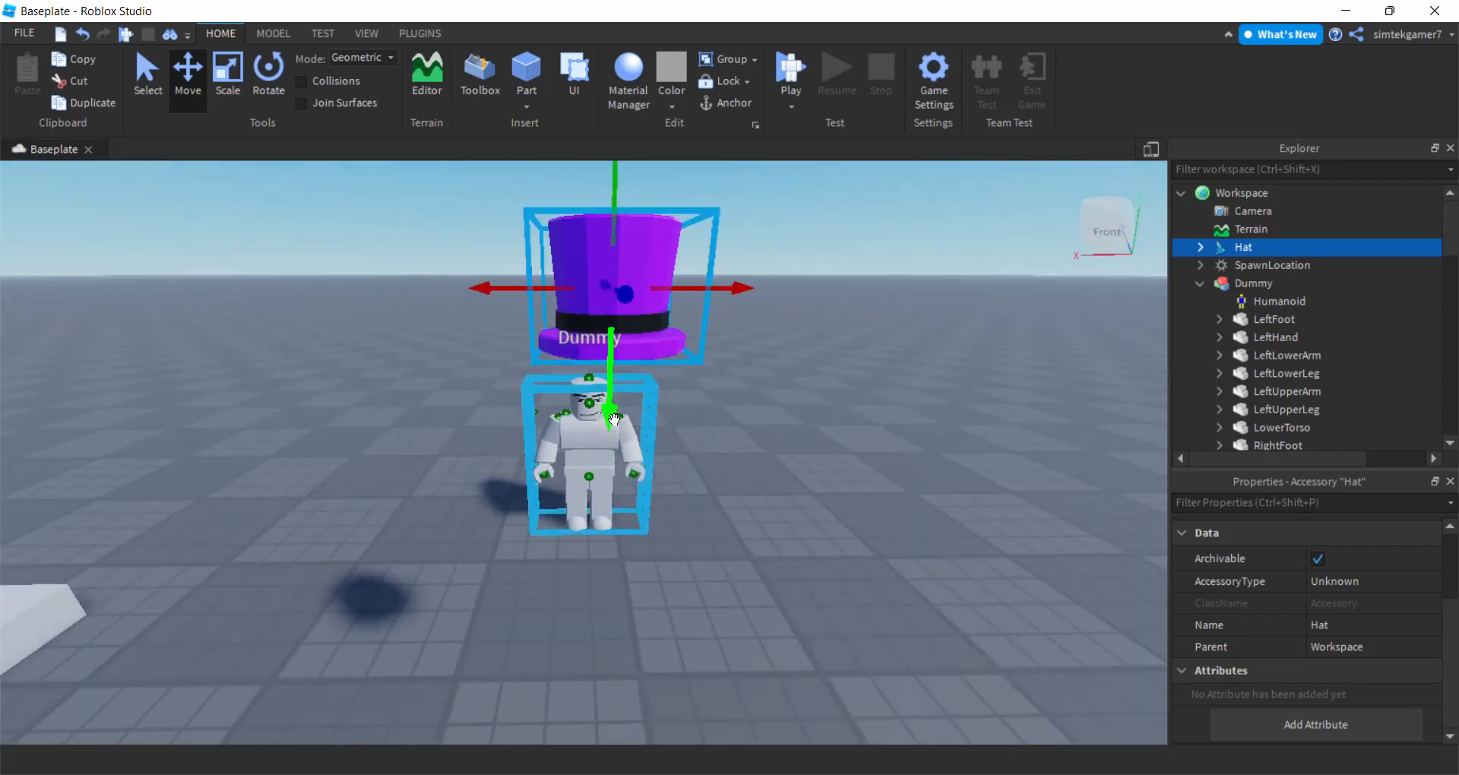
drag(607, 411, 607, 386)
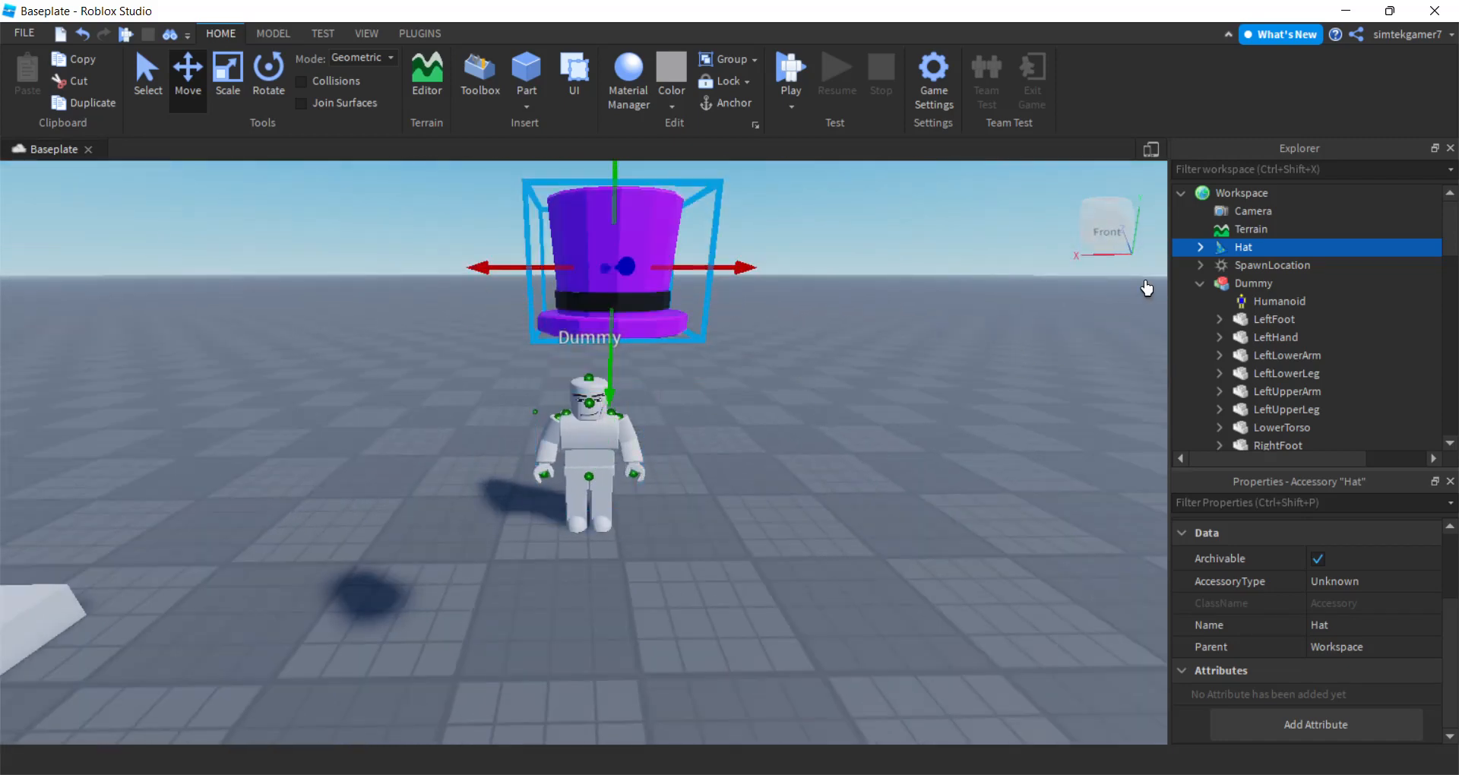
Step: Expand the Hat and its Handle, and lower the HatAttachment toward the brim to position 0, -0.427, 0
click(1200, 248)
click(1218, 264)
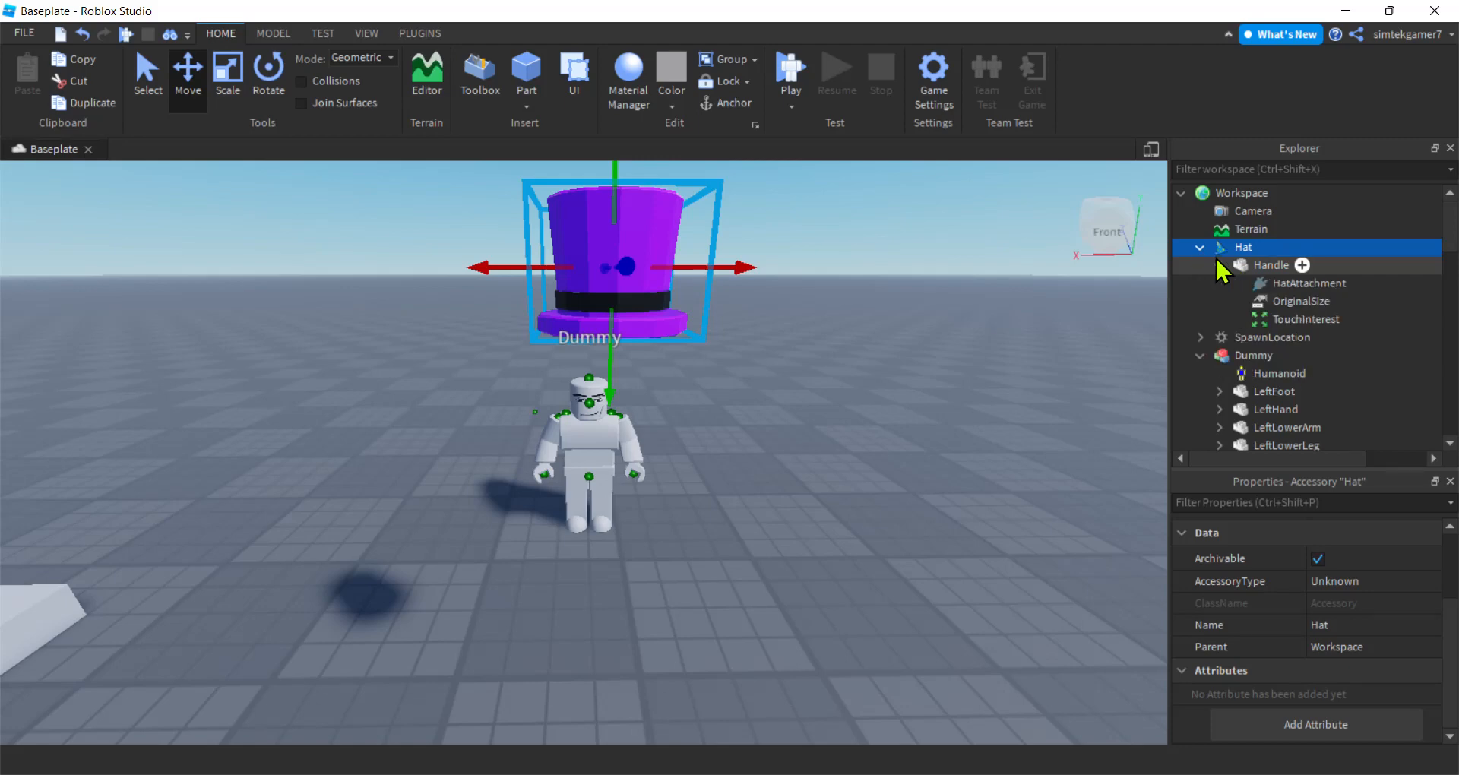
click(1286, 285)
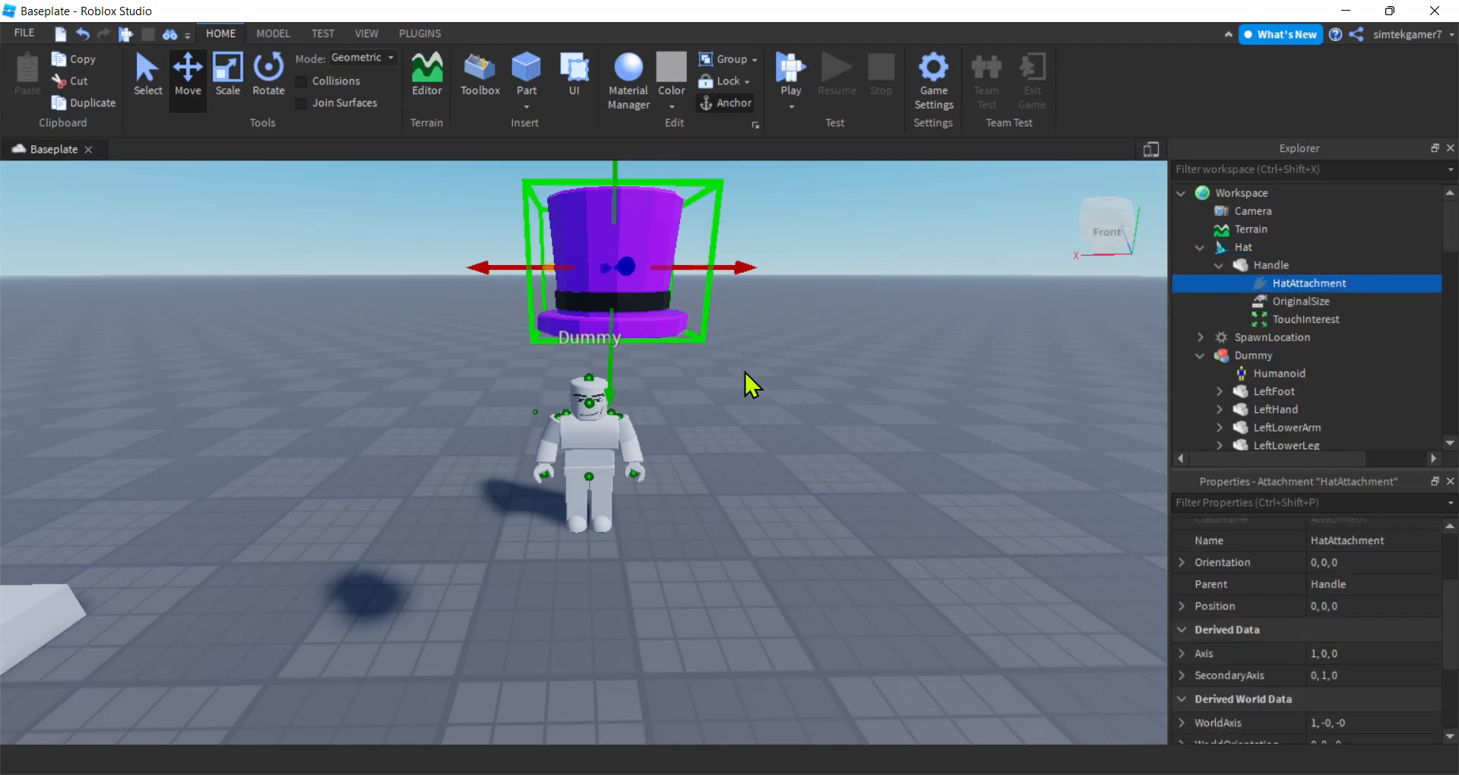
drag(611, 381, 611, 422)
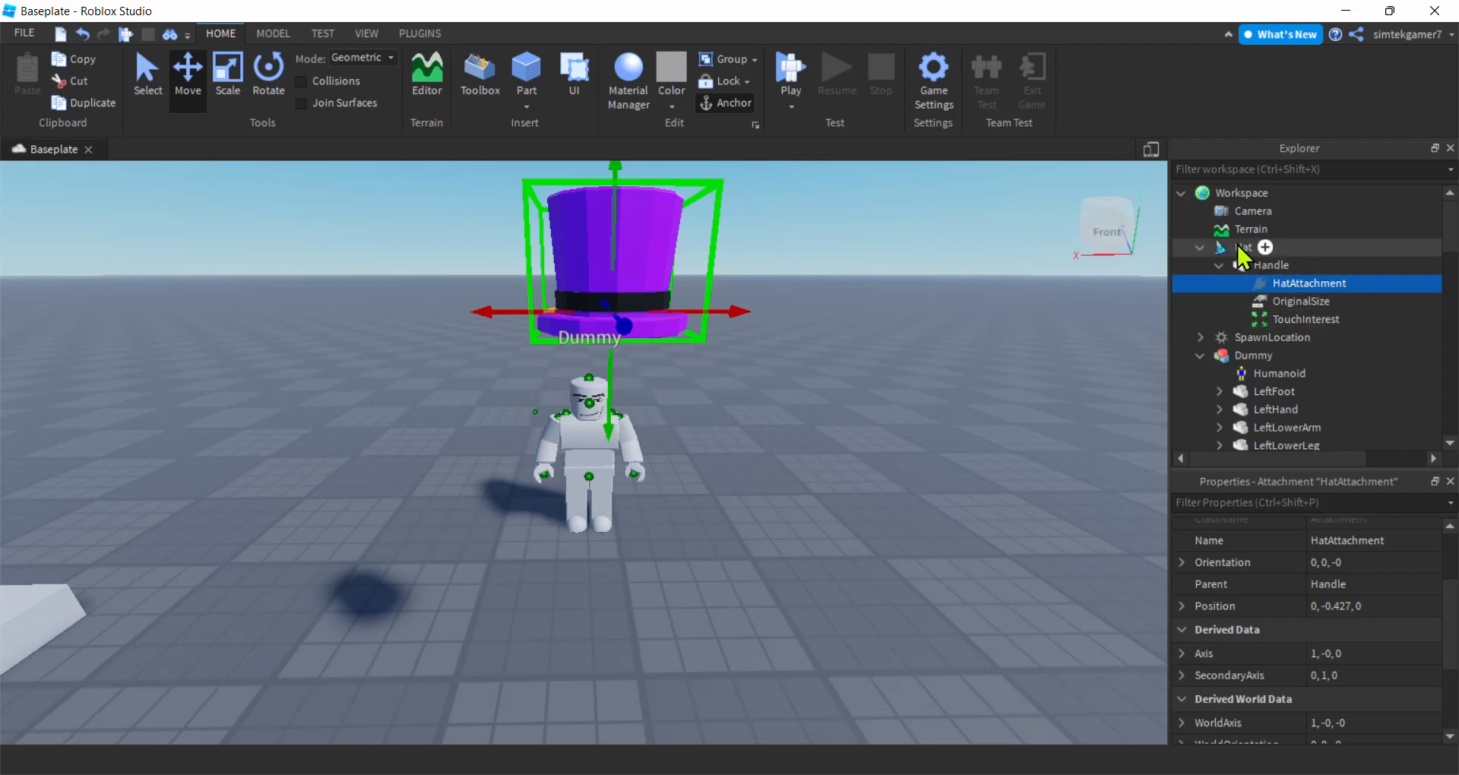
Step: Parent the Hat accessory to the Dummy, check how it sits on the head and clear the selection
drag(1239, 248, 1231, 354)
key(f)
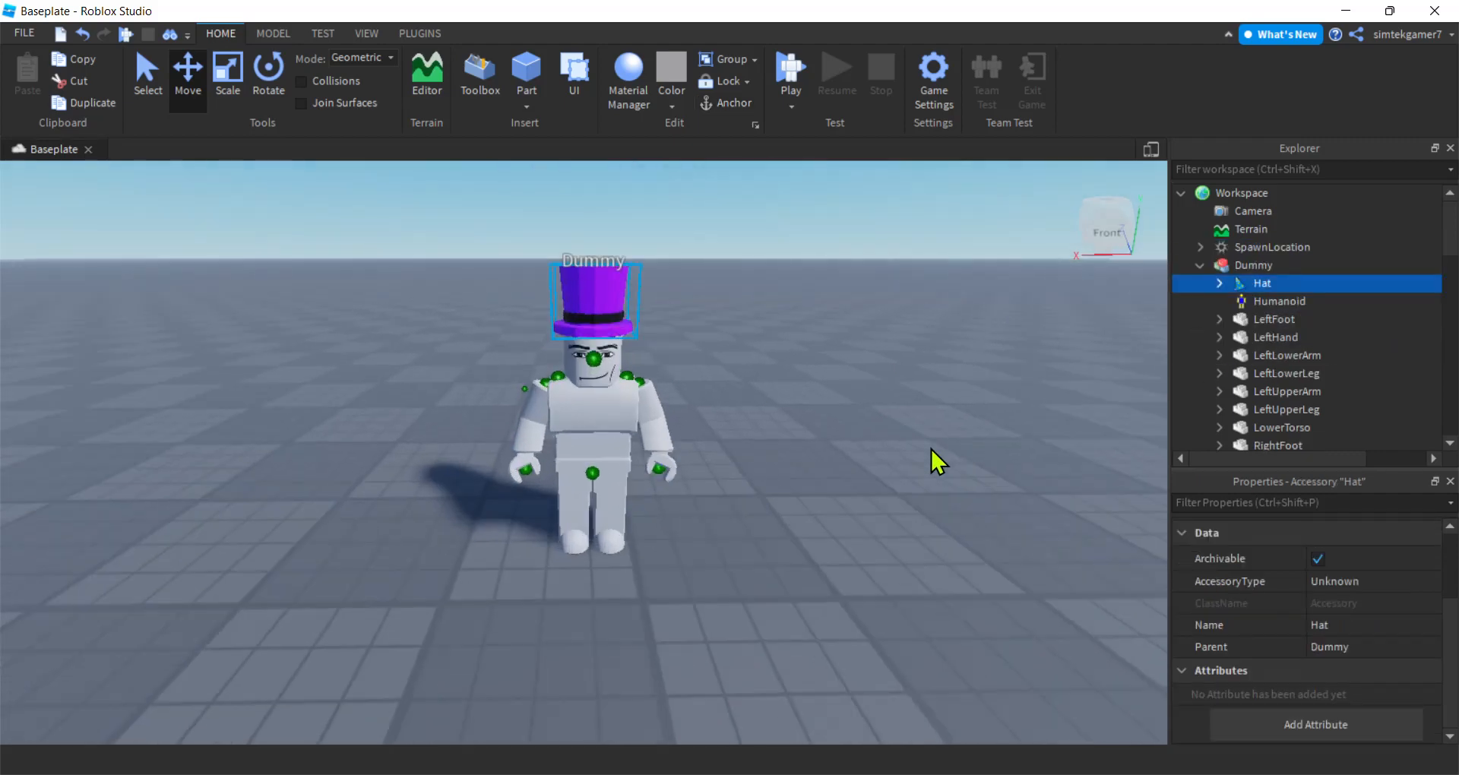
scroll(931, 467, down, 5)
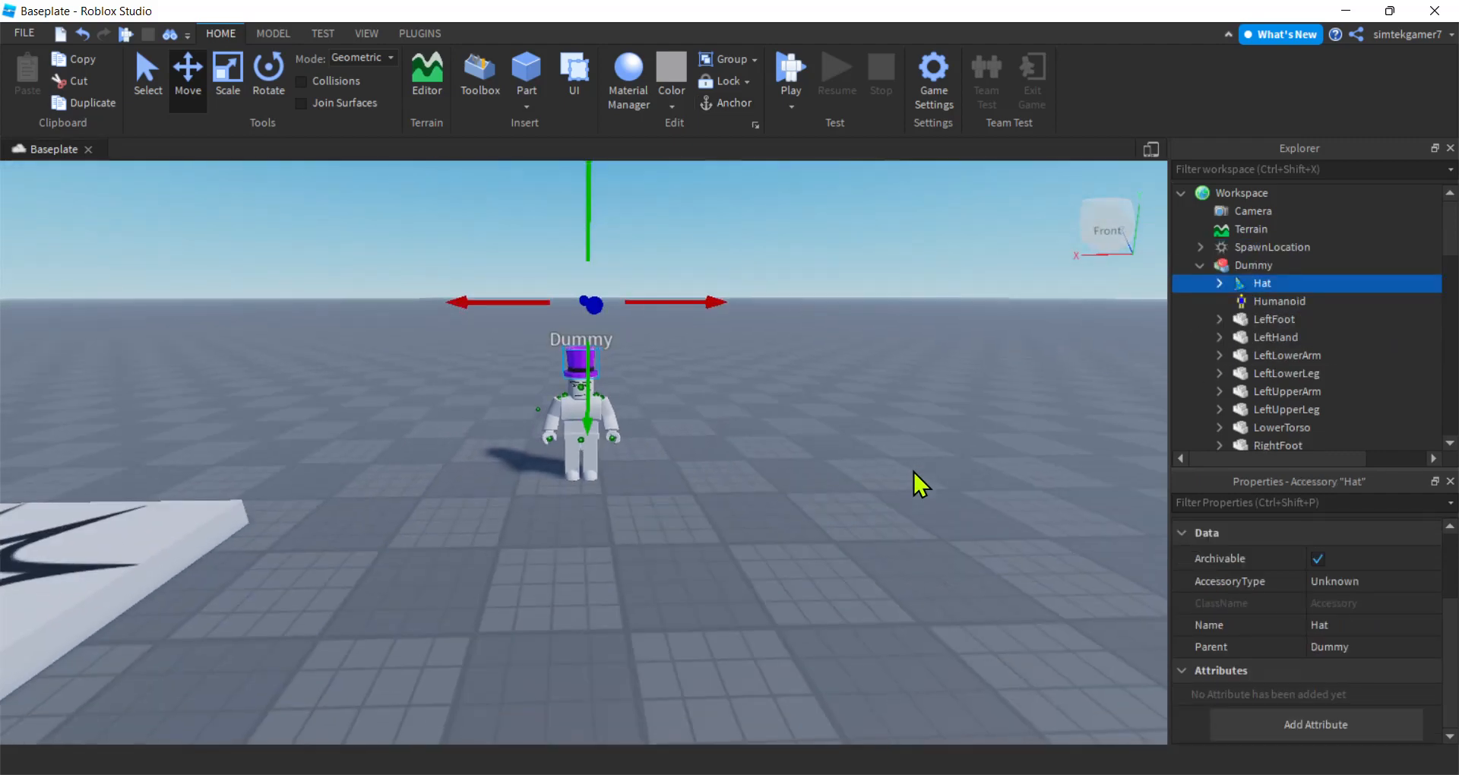
click(868, 472)
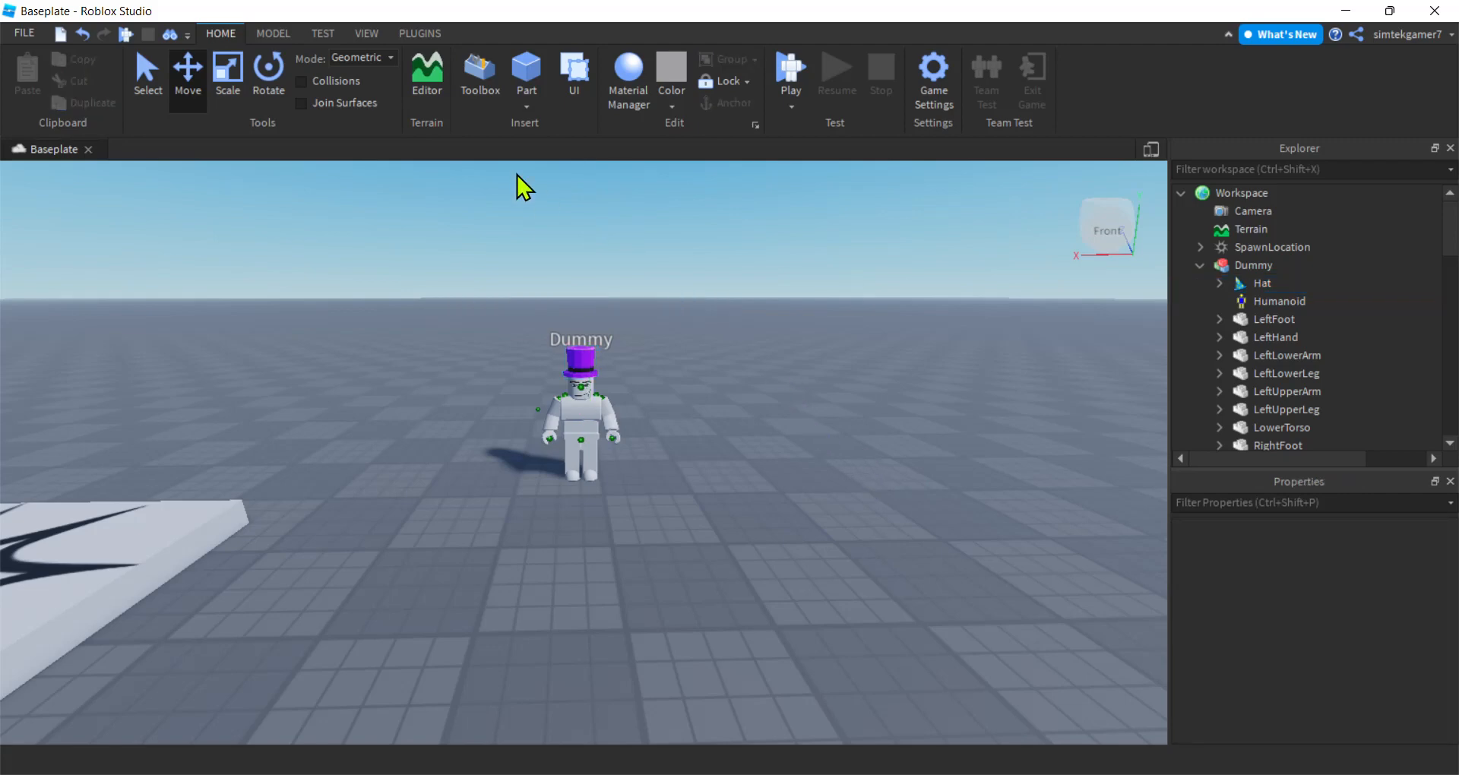
Step: Search the Toolbox for "twitter bird" in the Models category
click(481, 76)
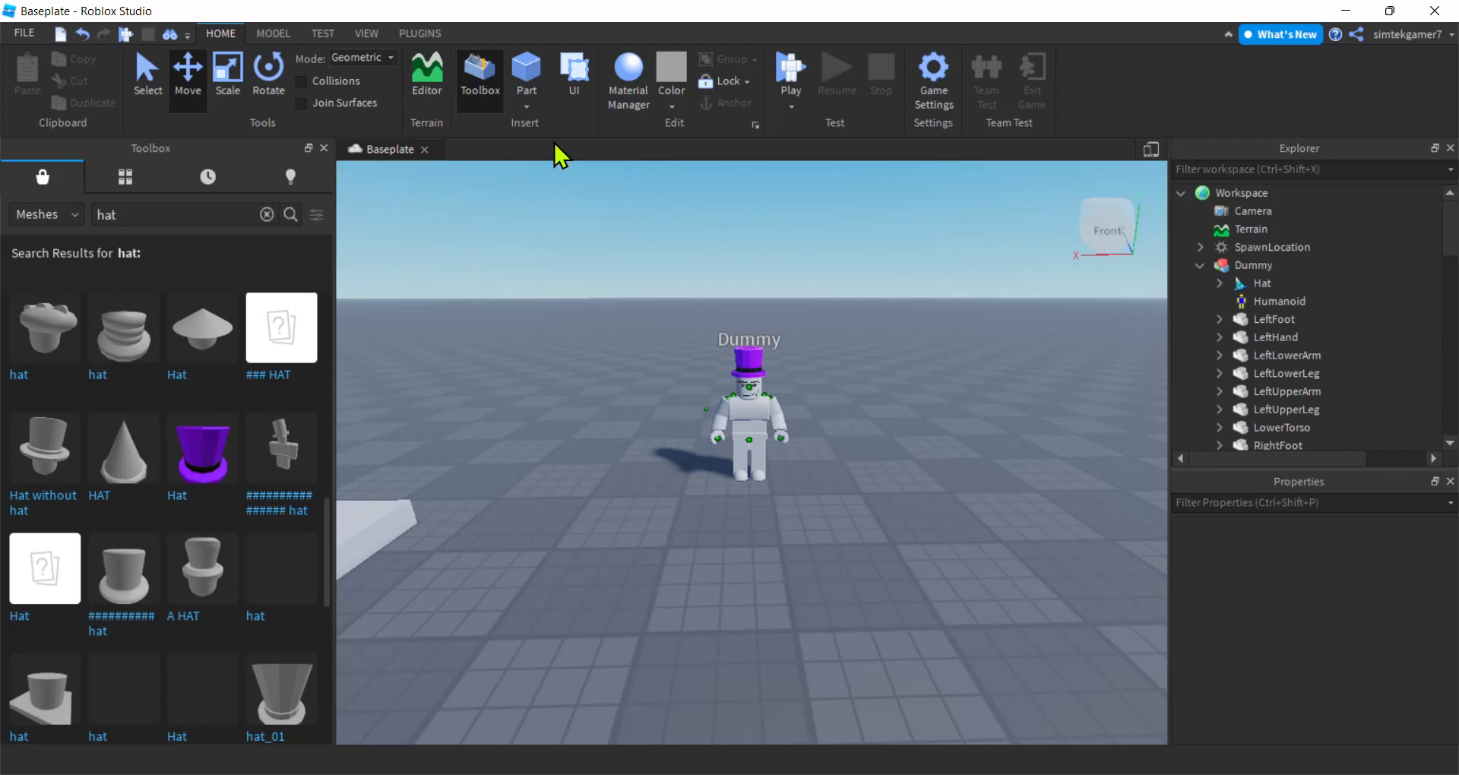
click(59, 216)
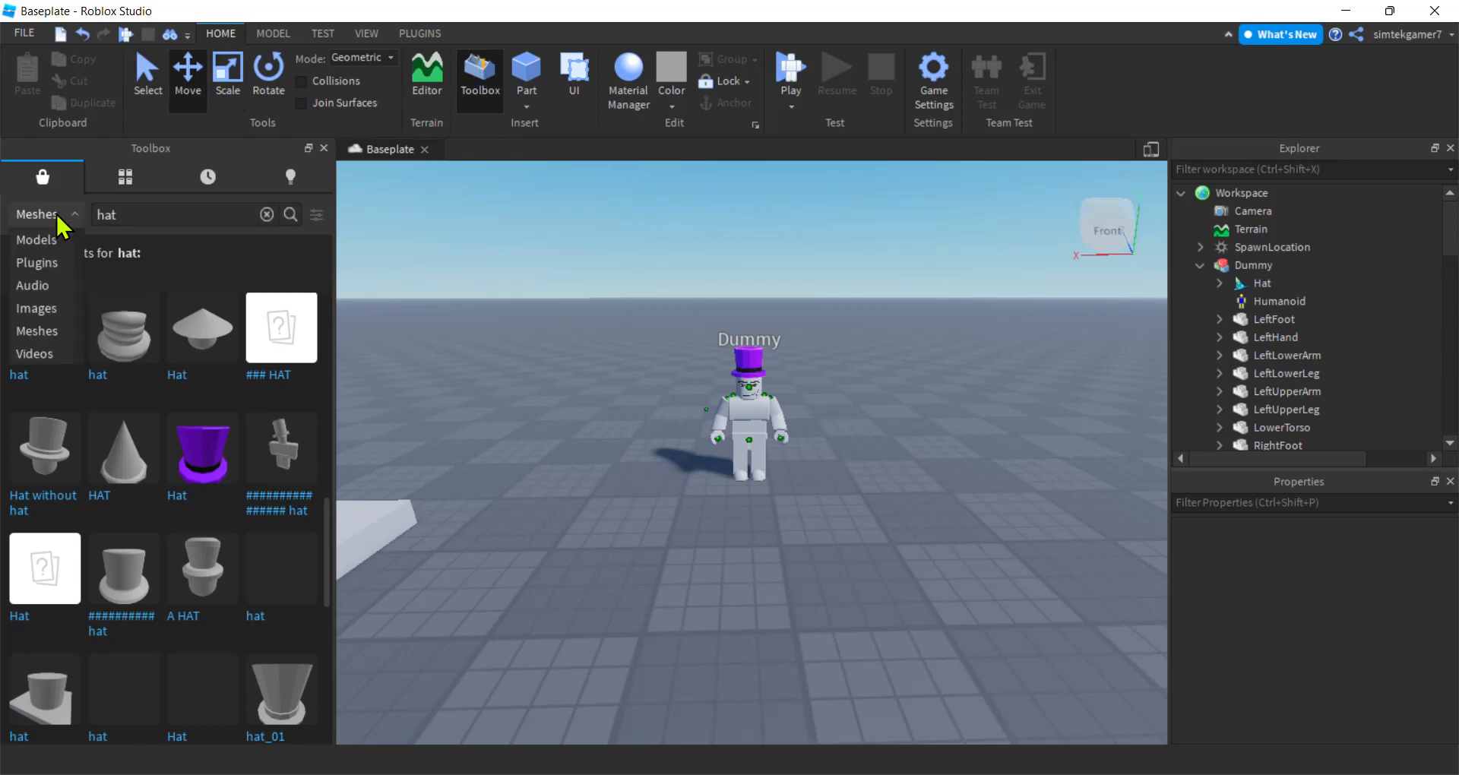
click(30, 240)
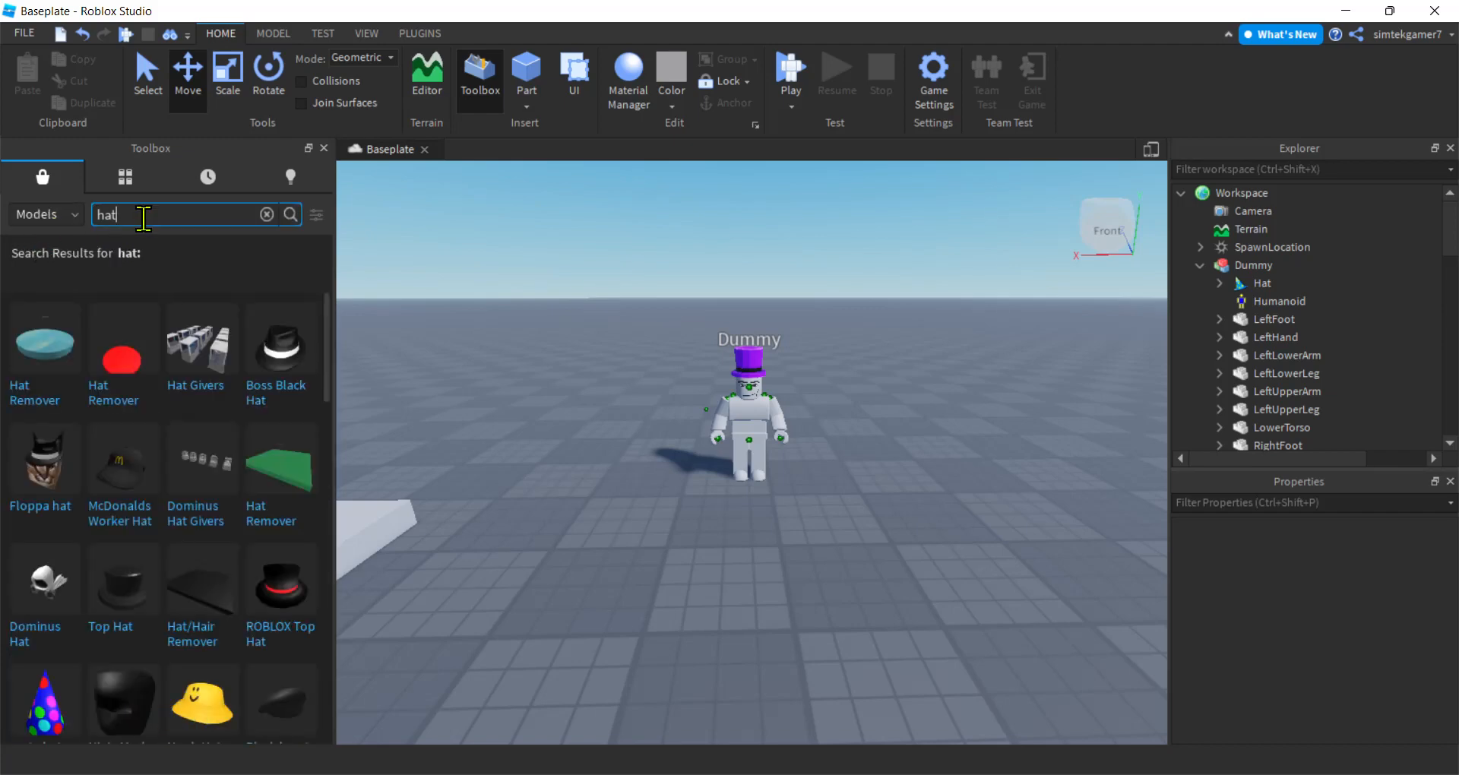
click(143, 215)
key(BackSpace)
key(BackSpace)
key(BackSpace)
text(twe)
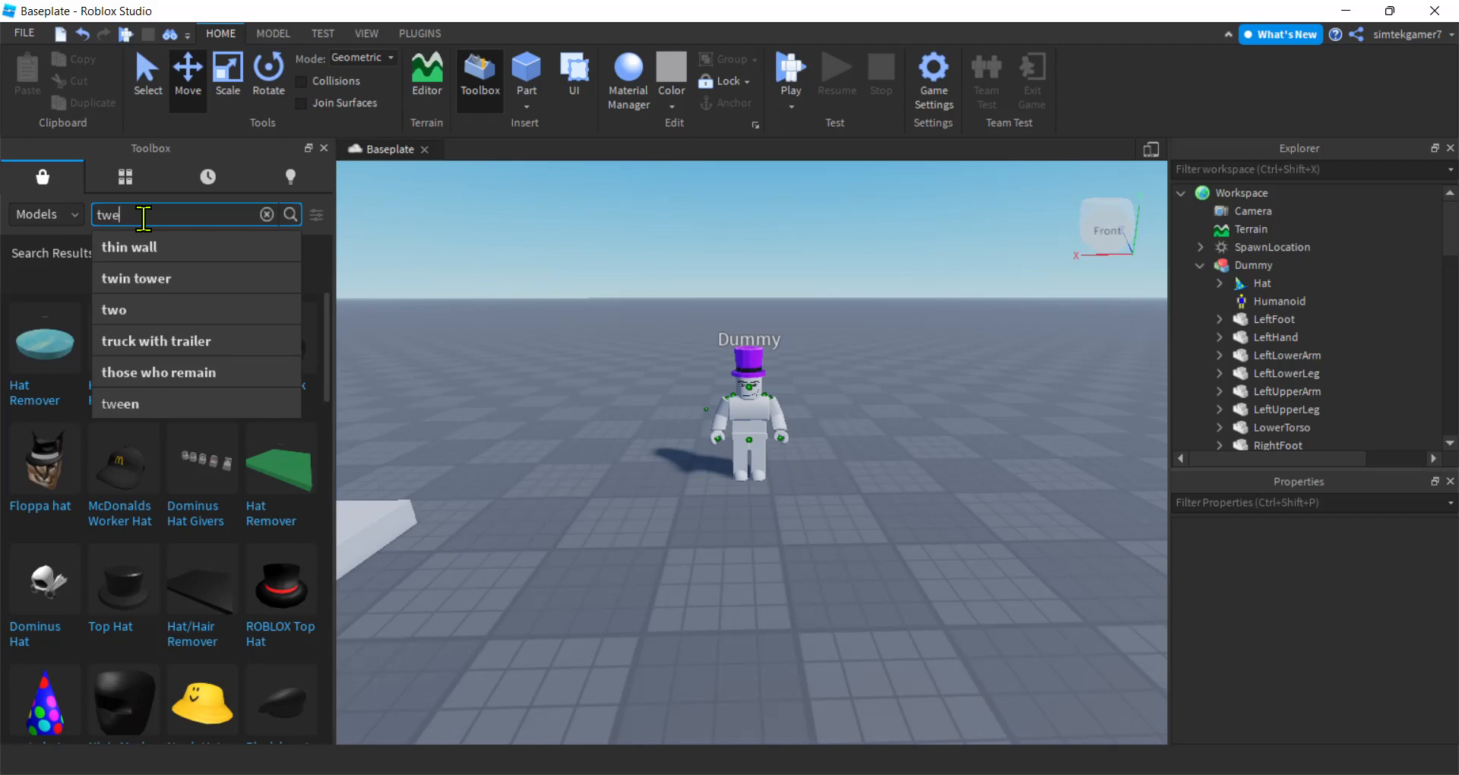
key(BackSpace)
text(itter)
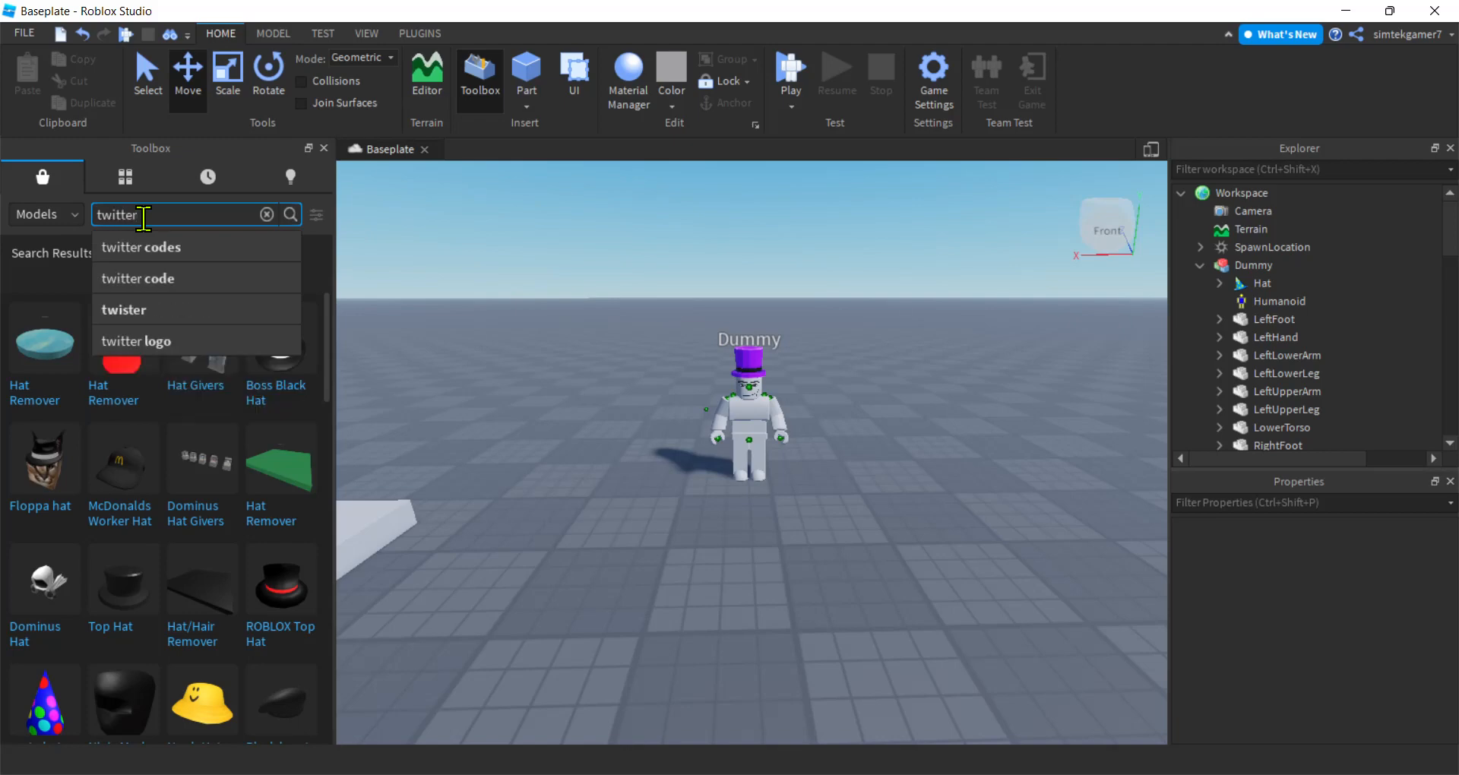
text( bird)
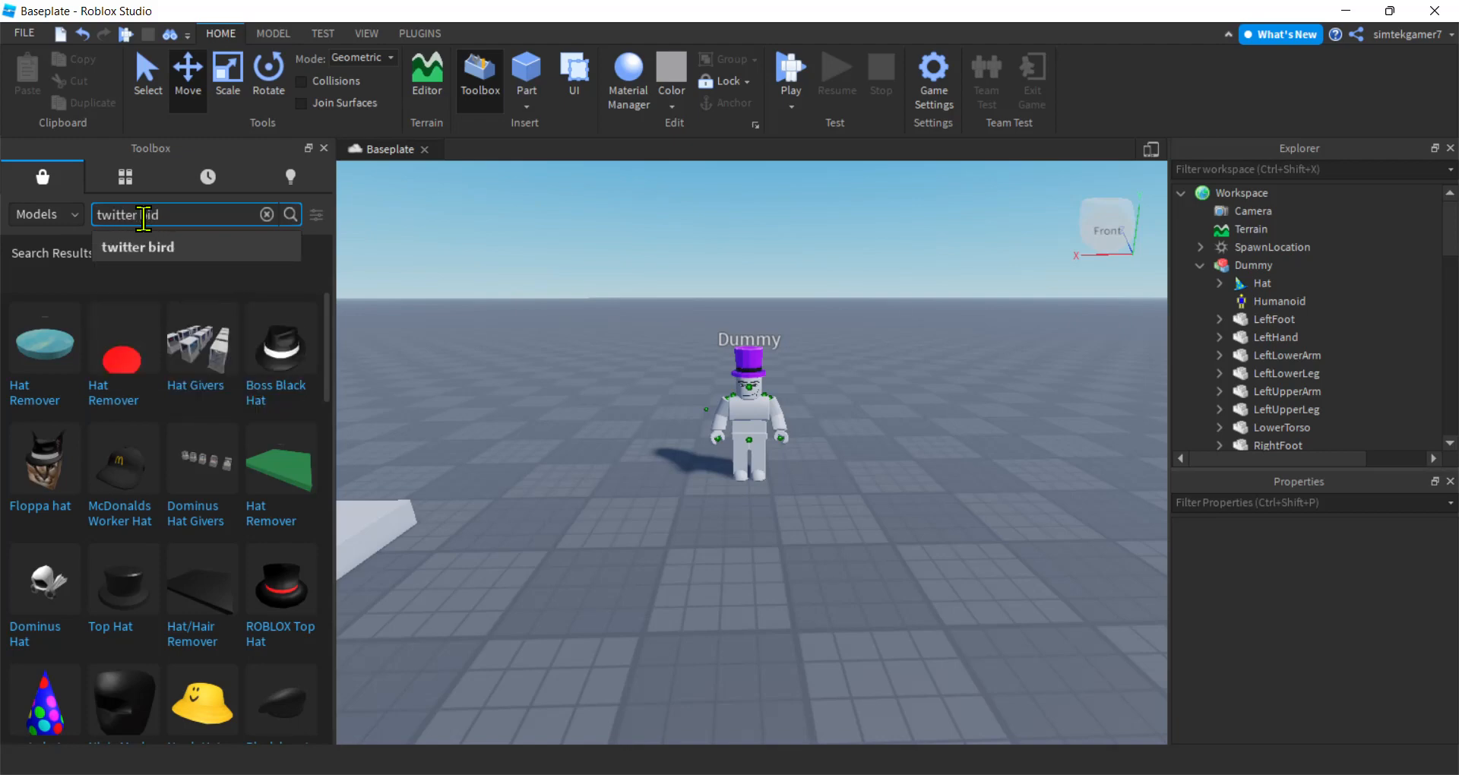
click(157, 245)
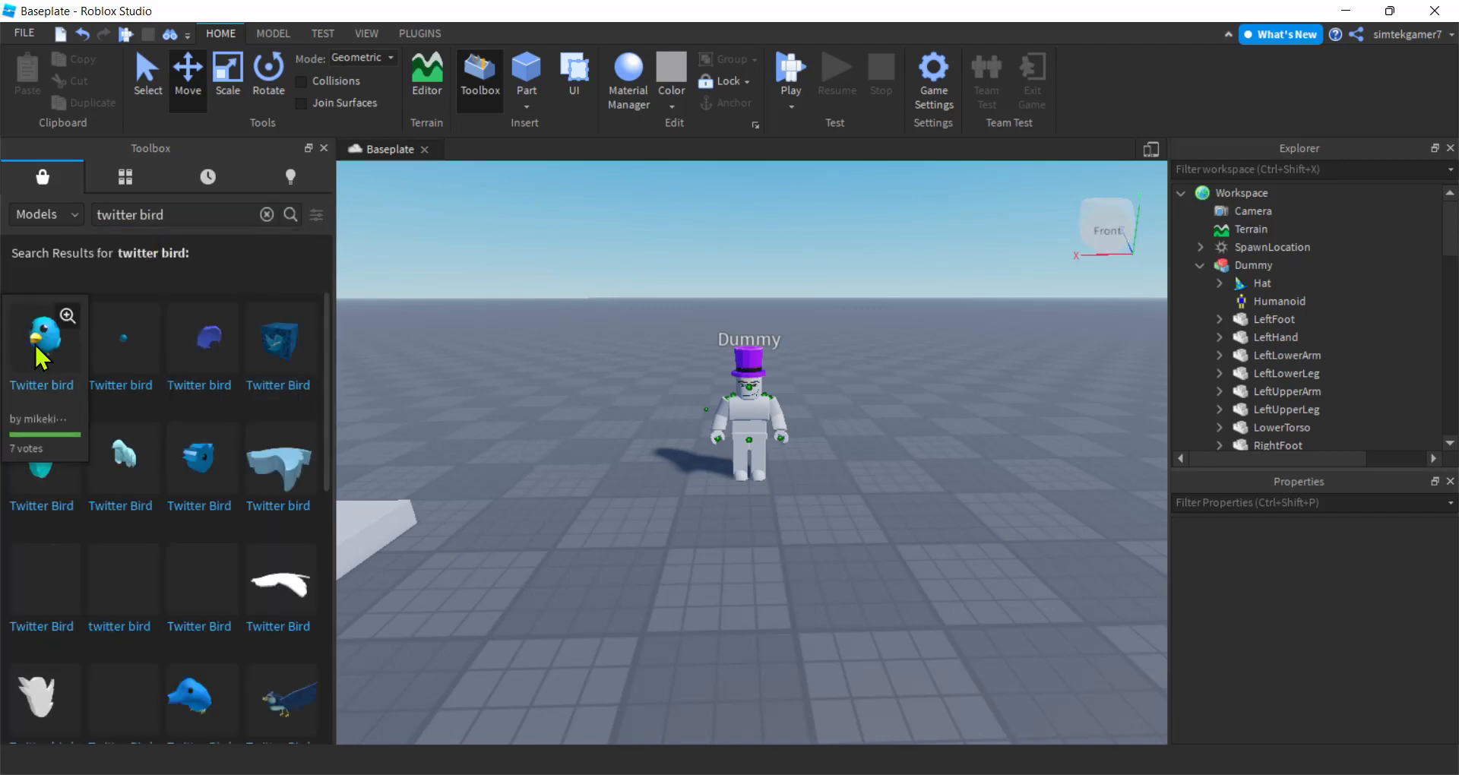
Step: Insert the blue Twitter bird model beside the Dummy, expand it in the hierarchy and close the Toolbox
drag(42, 357, 627, 496)
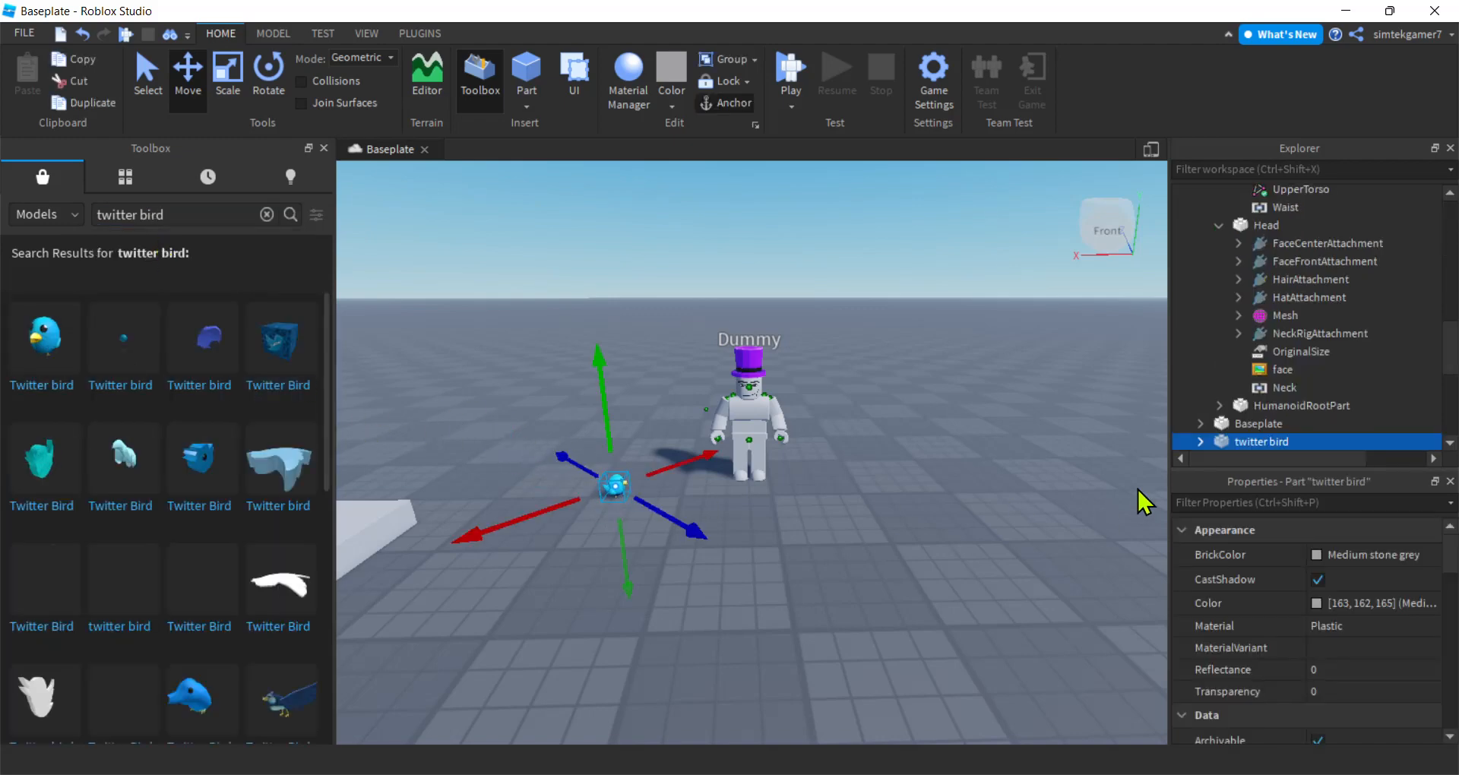
click(1200, 442)
scroll(1208, 396, down, 3)
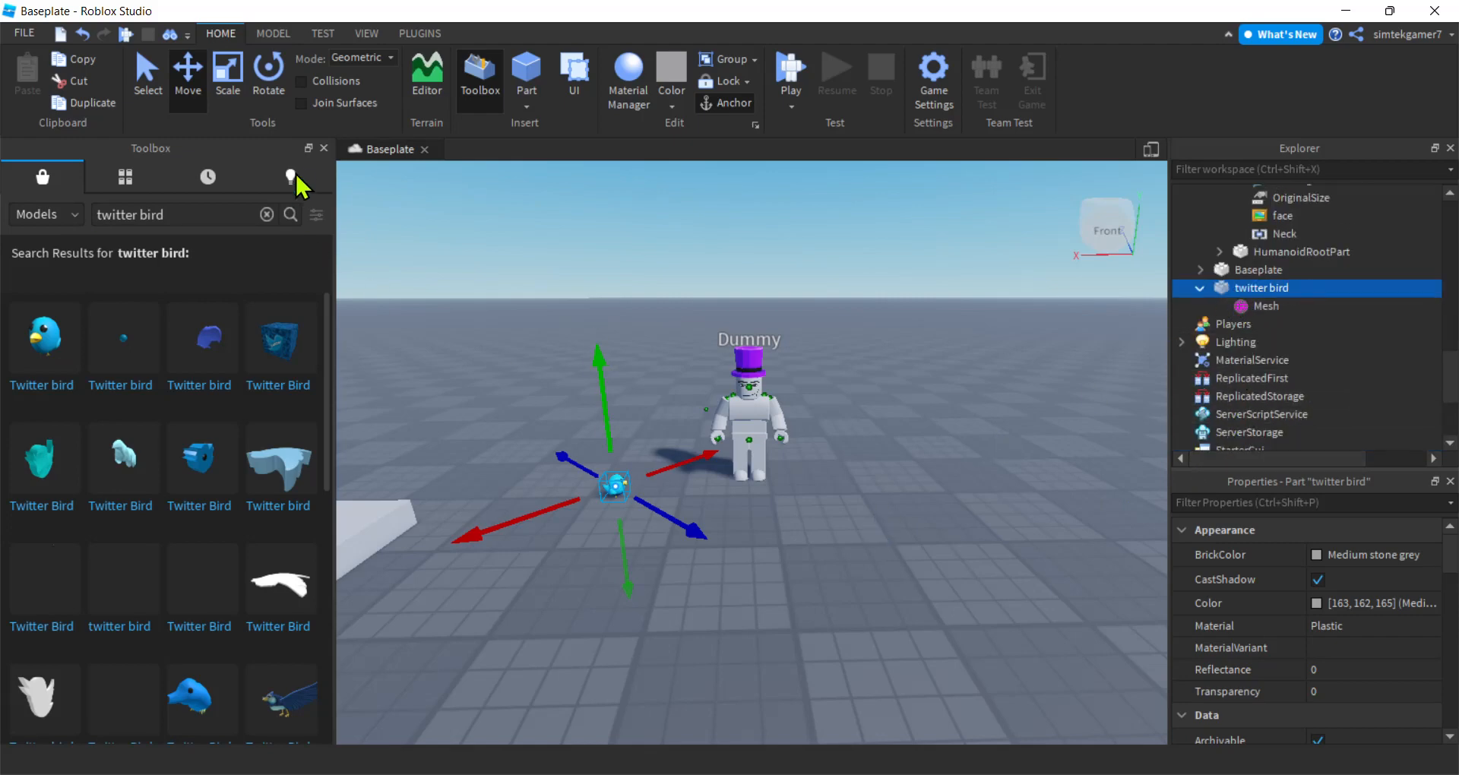
click(323, 149)
key(w)
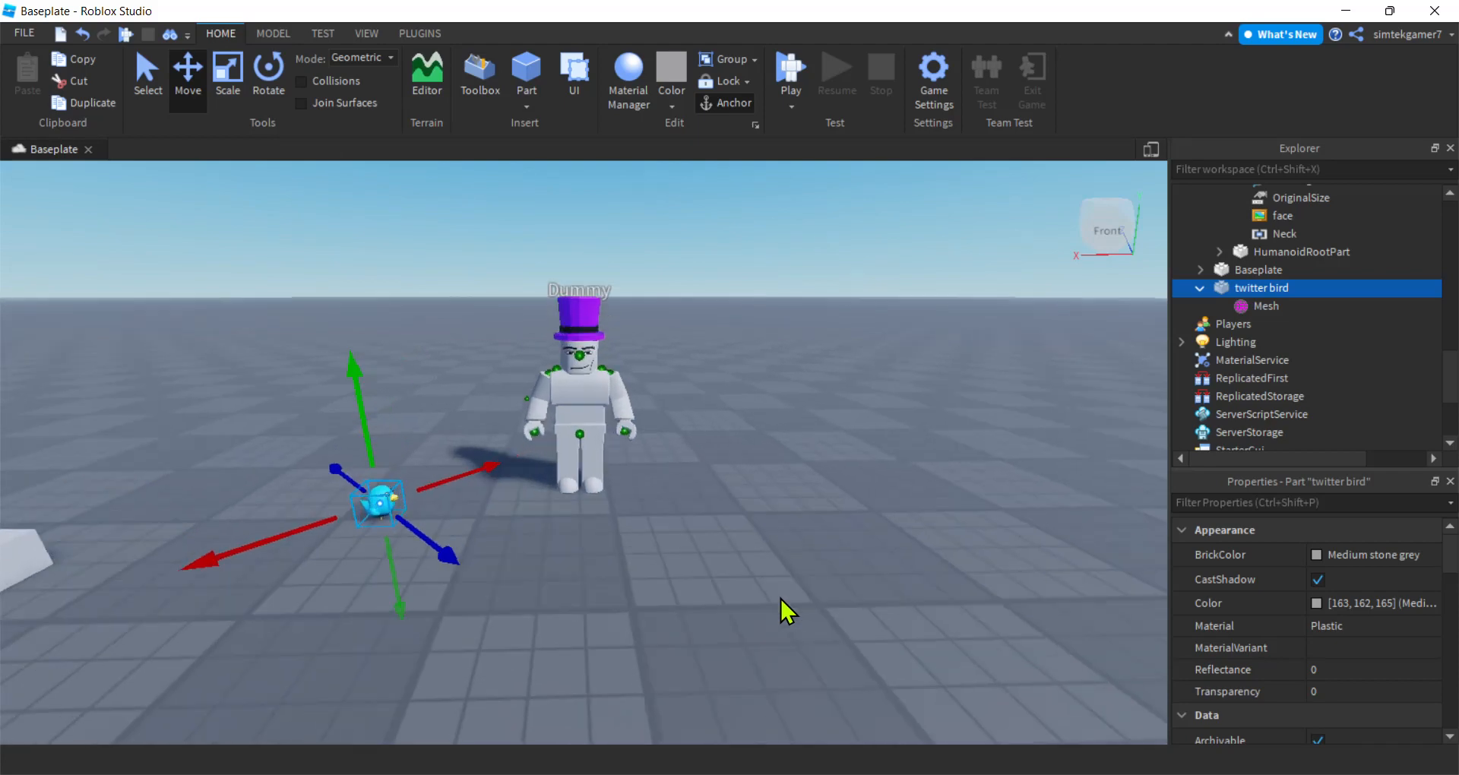
key(a)
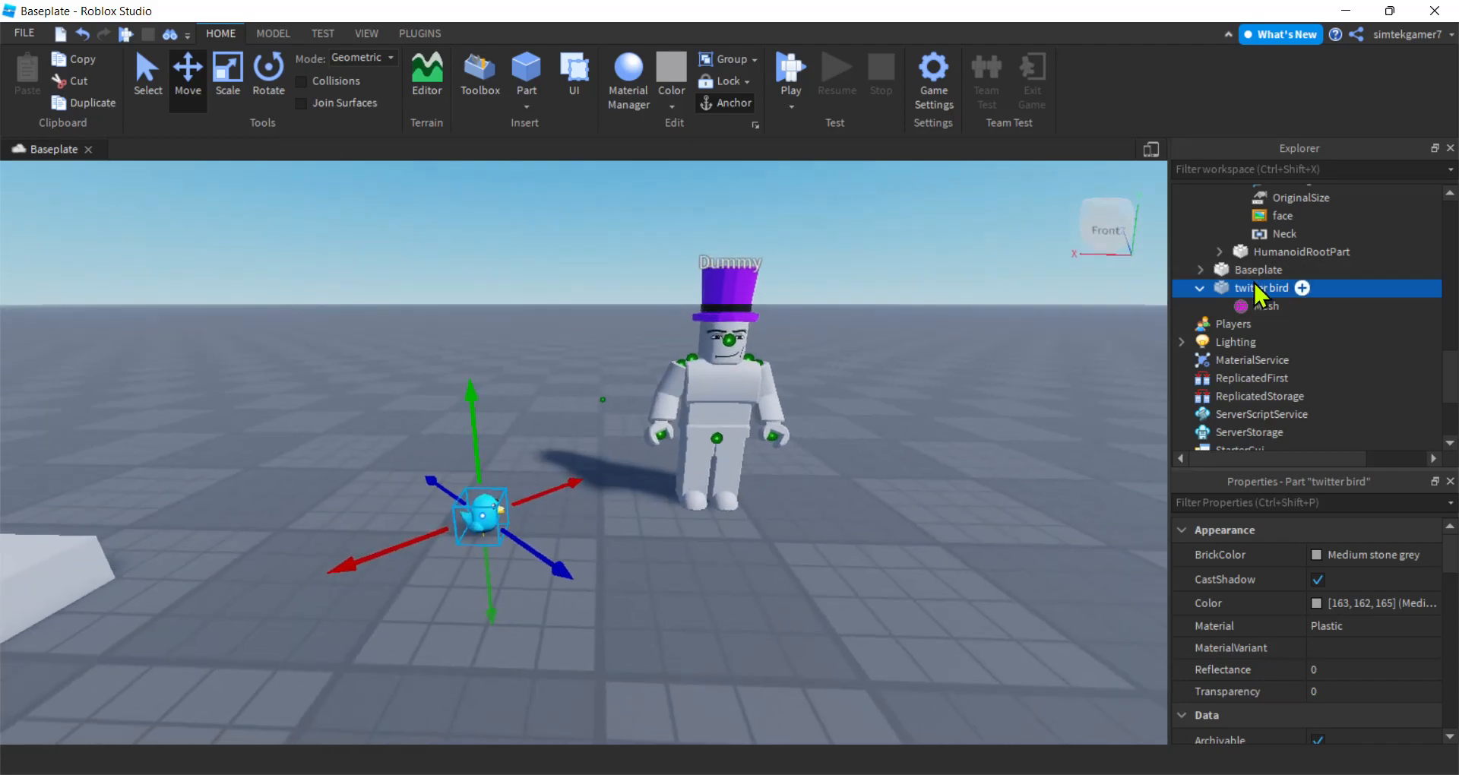
Step: Rename the twitter bird part to Handle and turn off its Anchored property
double_click(1254, 292)
text(Handle)
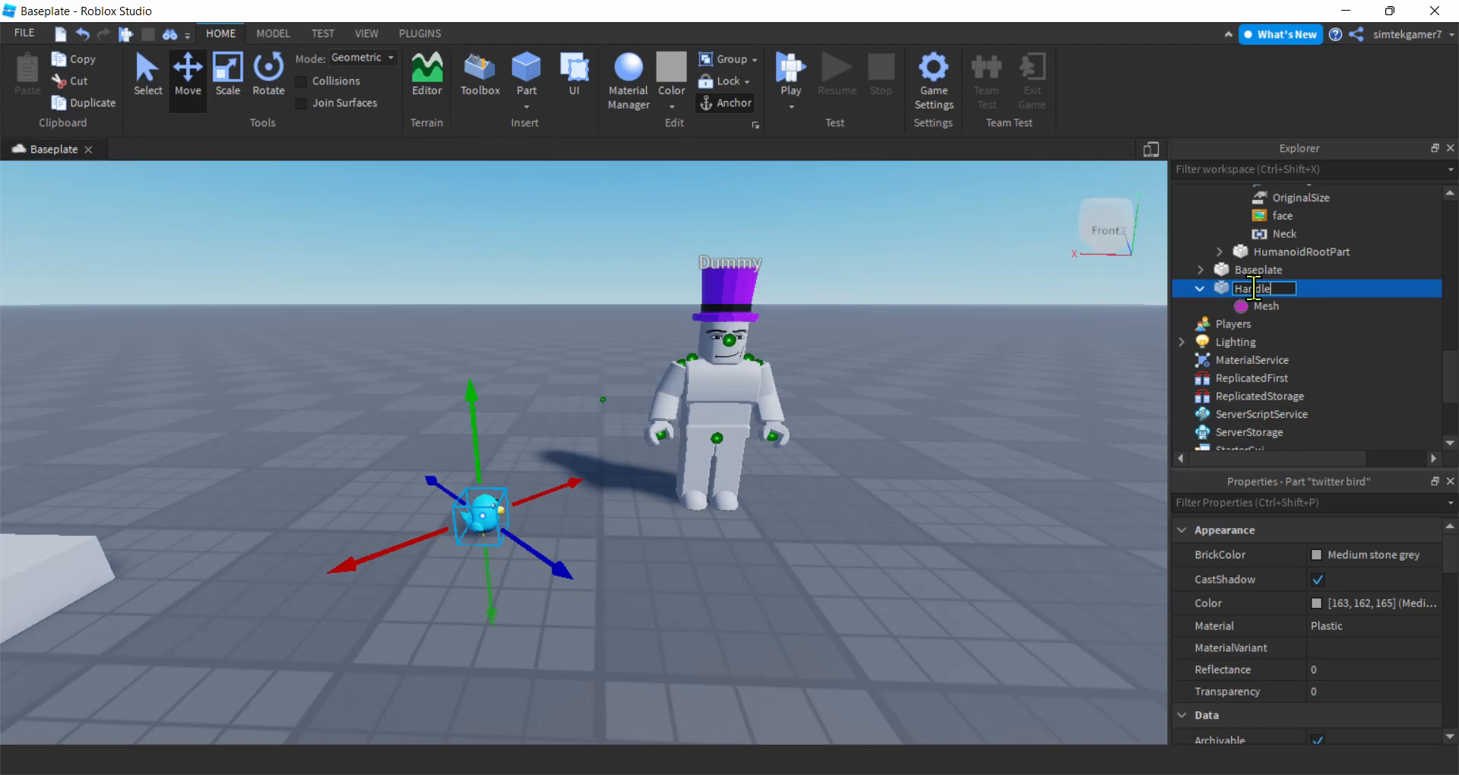
key(Return)
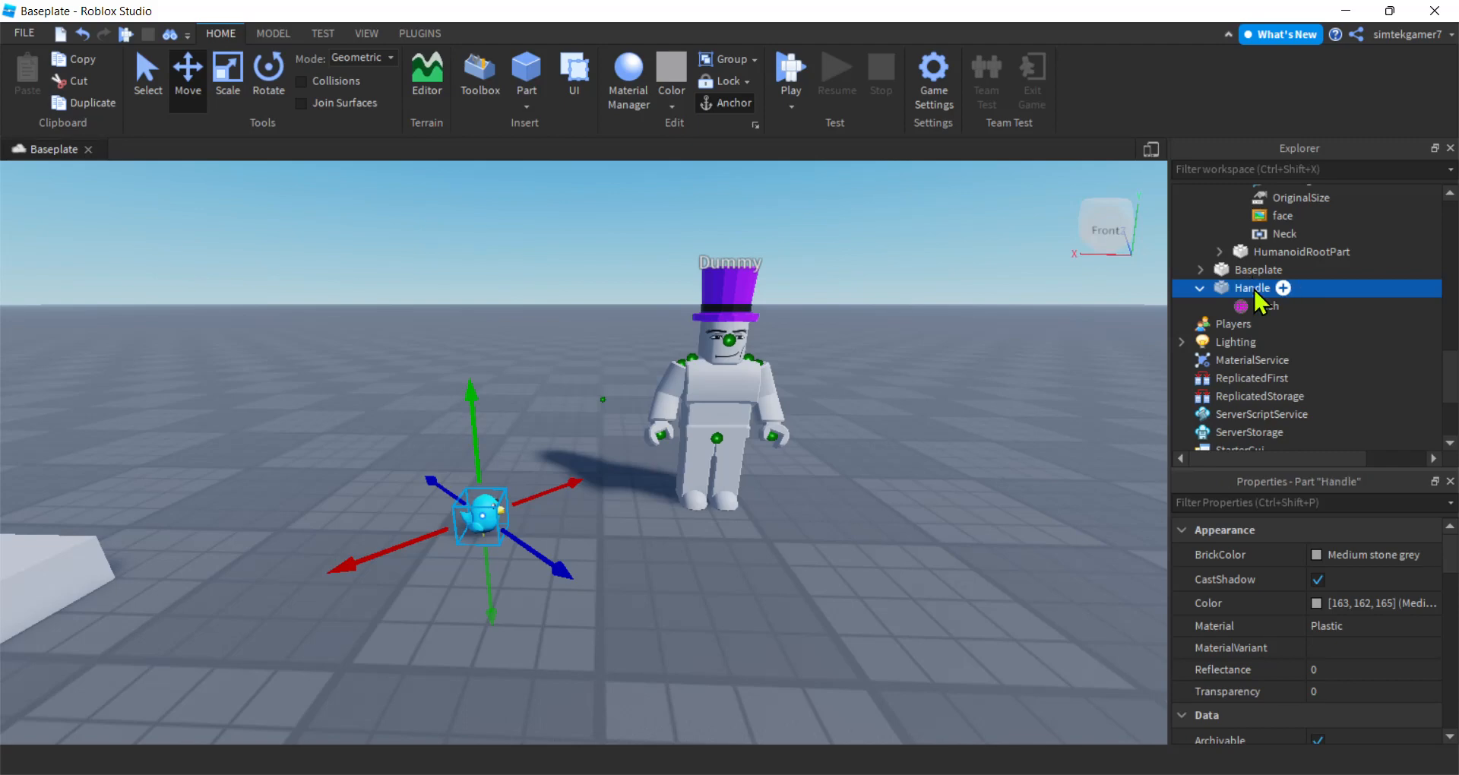
scroll(1329, 660, down, 5)
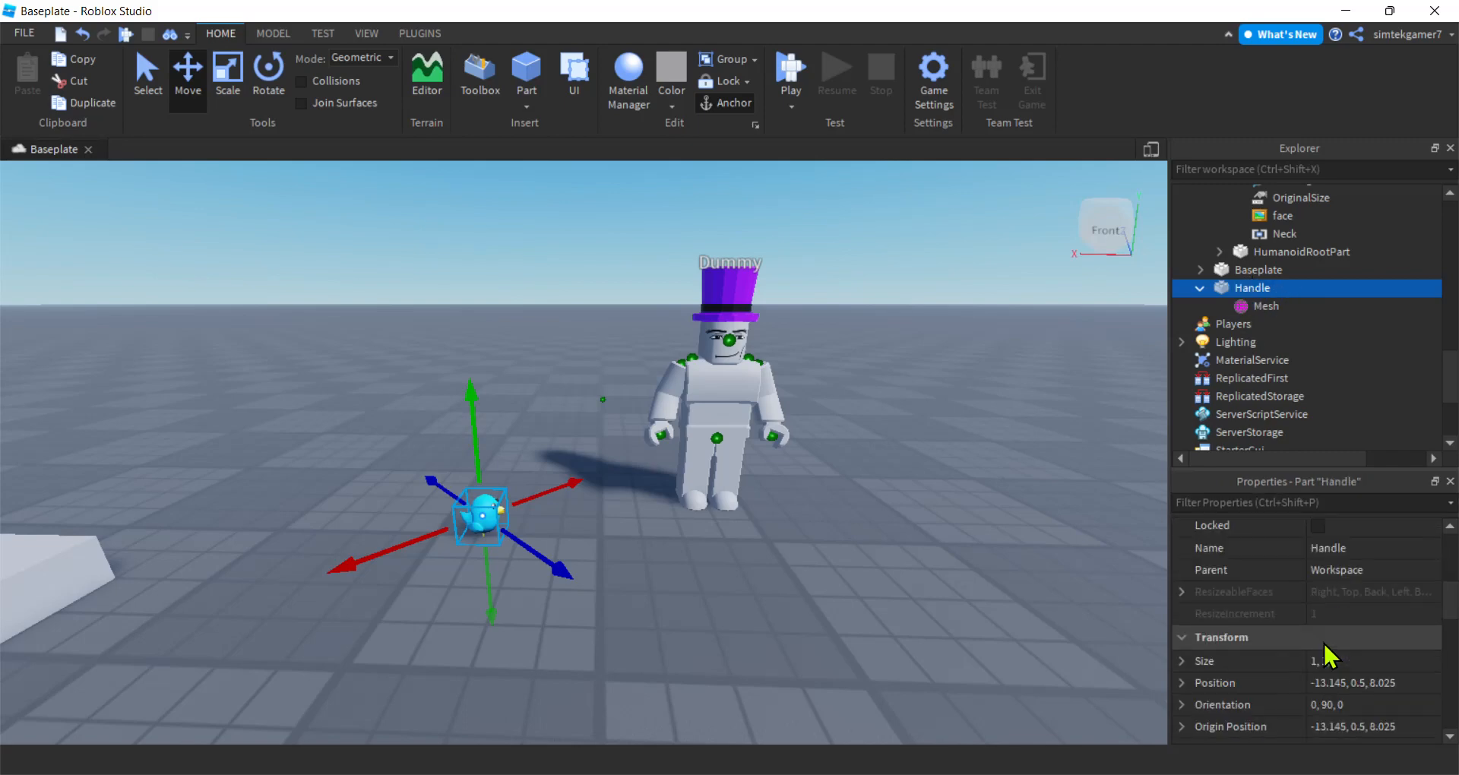
scroll(1329, 653, down, 8)
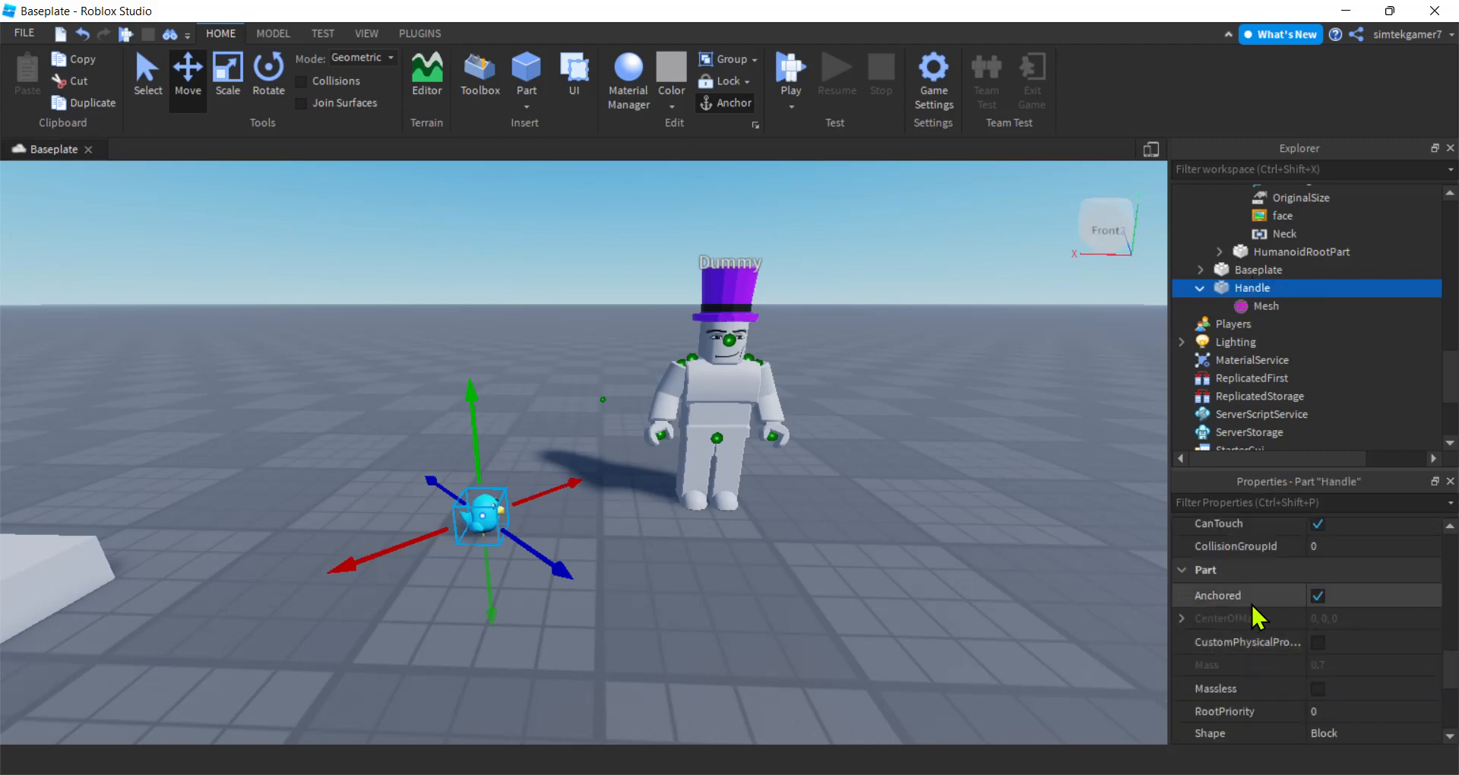
click(1318, 596)
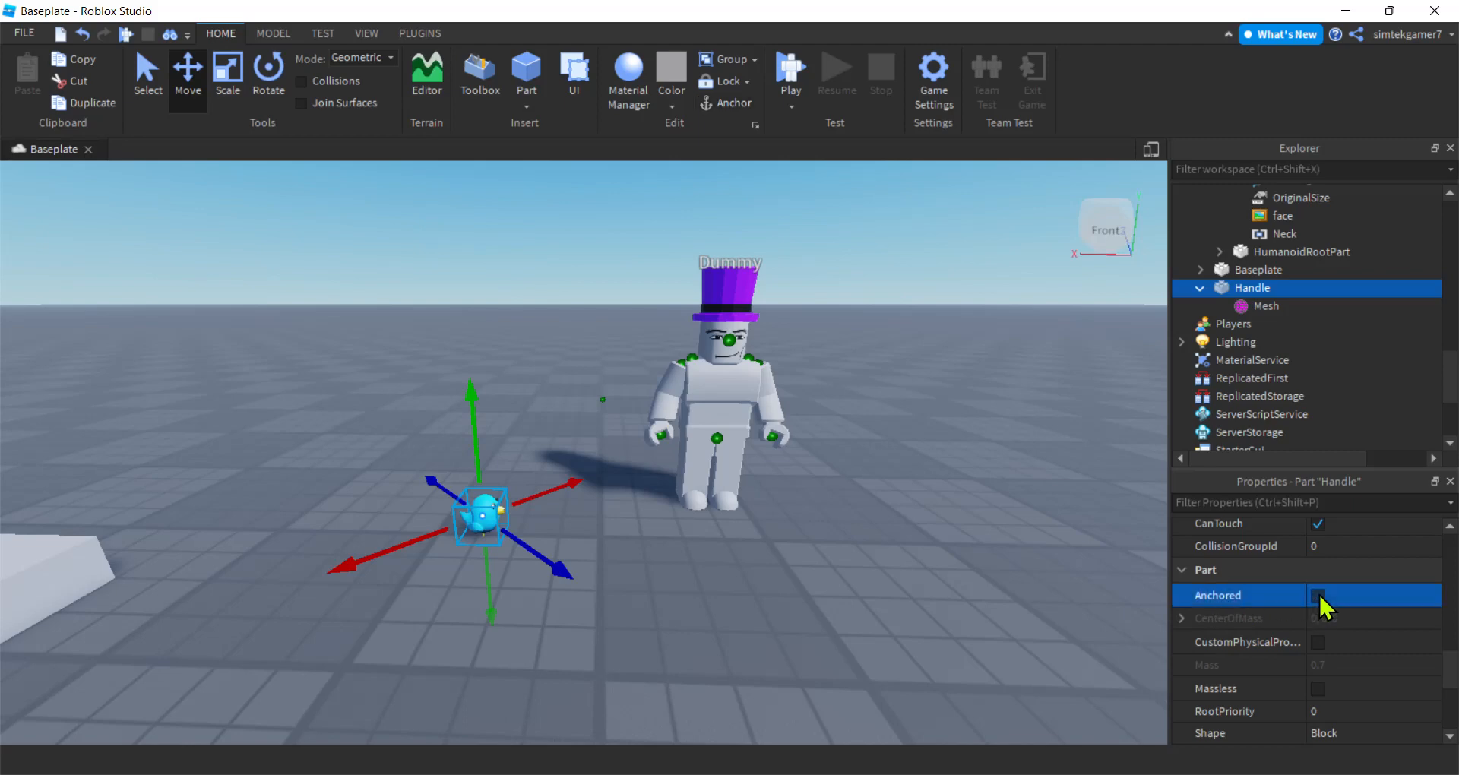
Step: Collapse the Dummy in the hierarchy, add an Accessory to the Workspace and name it Bird
scroll(1284, 287, up, 8)
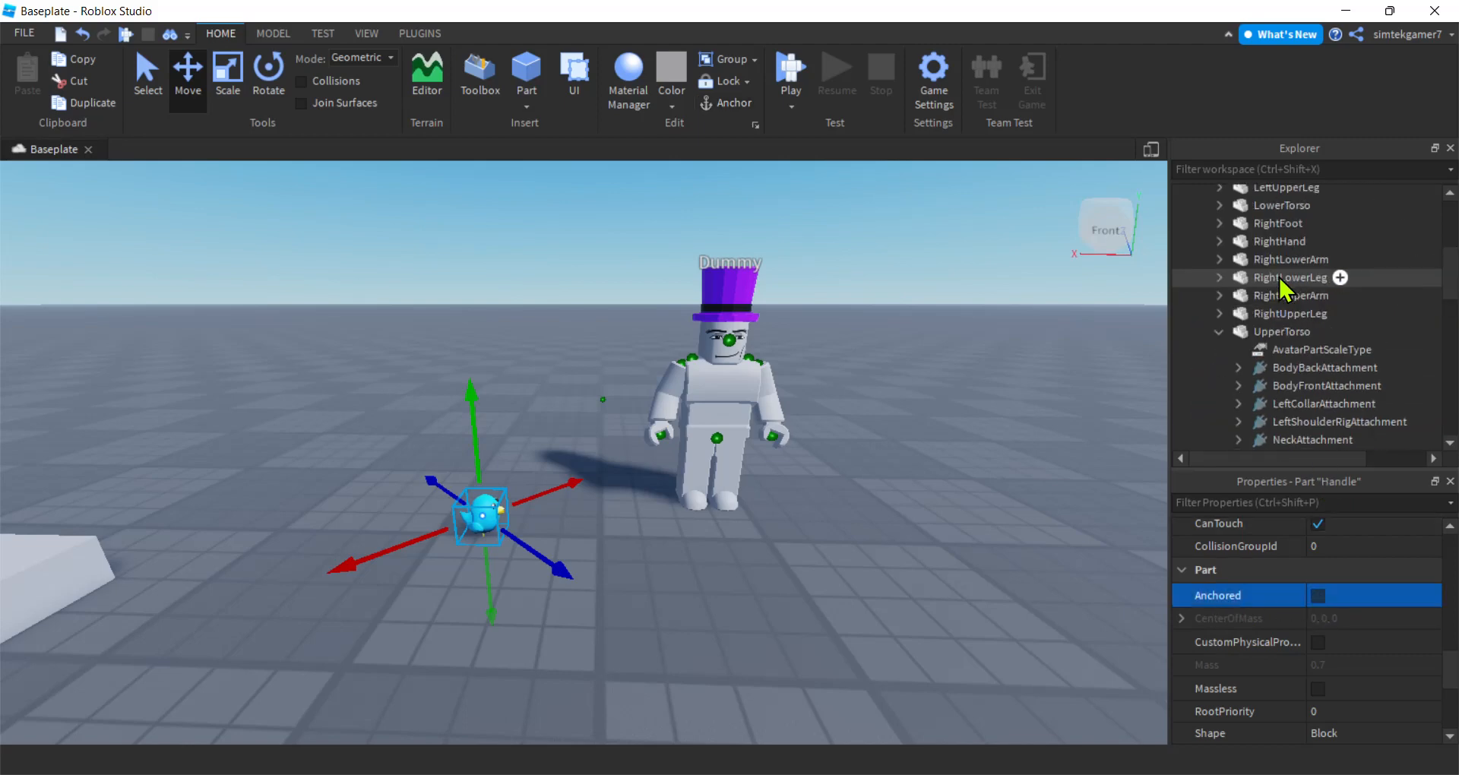
scroll(1285, 287, up, 4)
click(1200, 266)
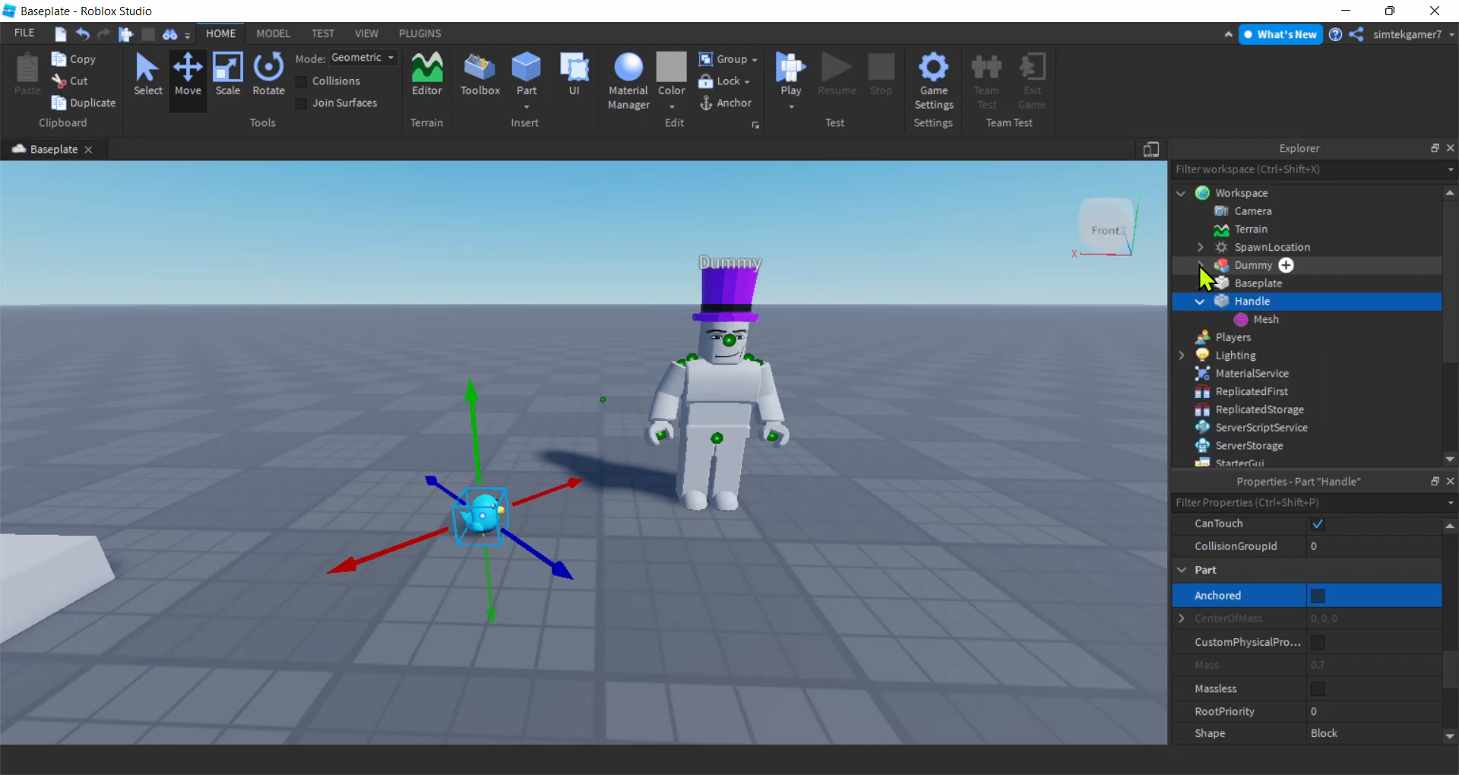
click(1282, 193)
text(w)
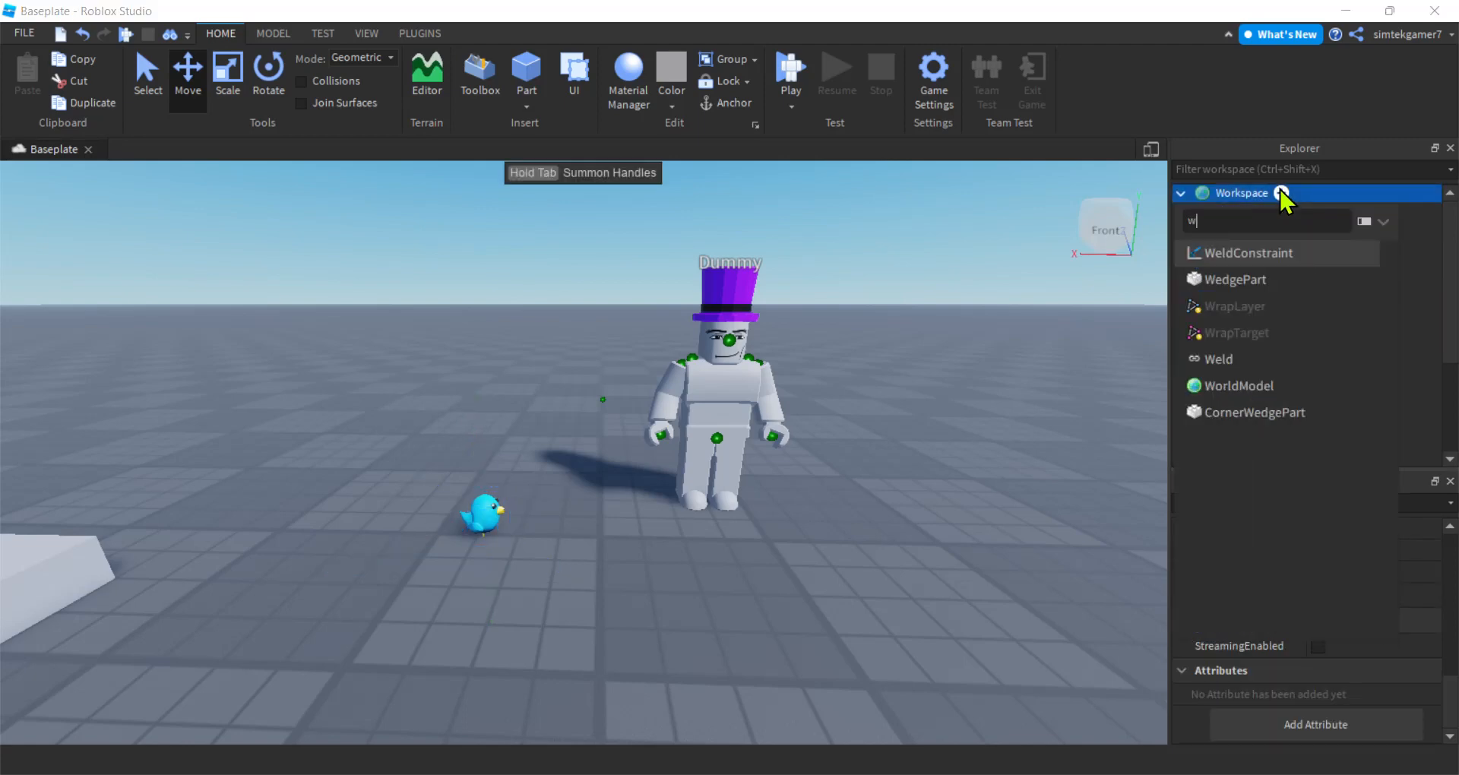
key(BackSpace)
text(a)
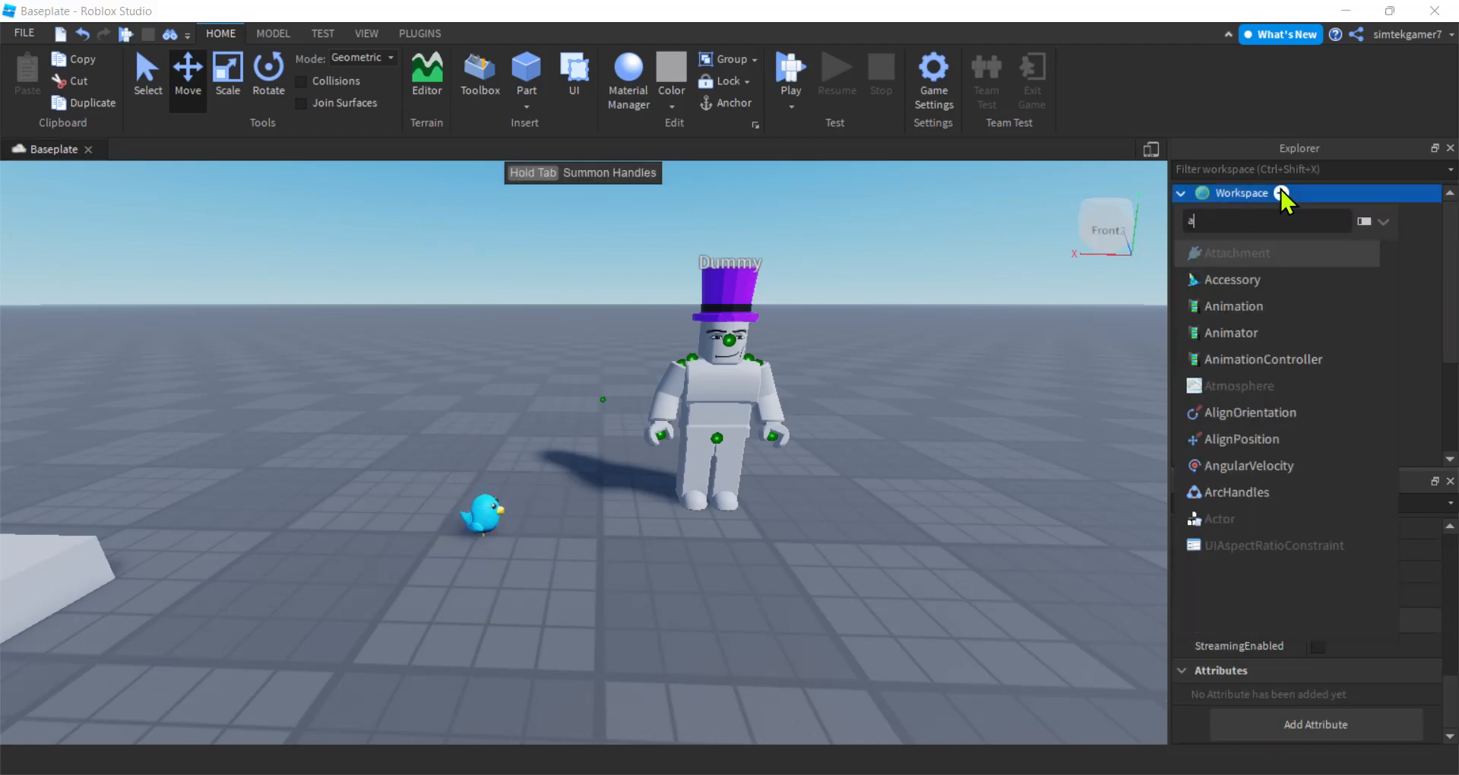
click(1246, 281)
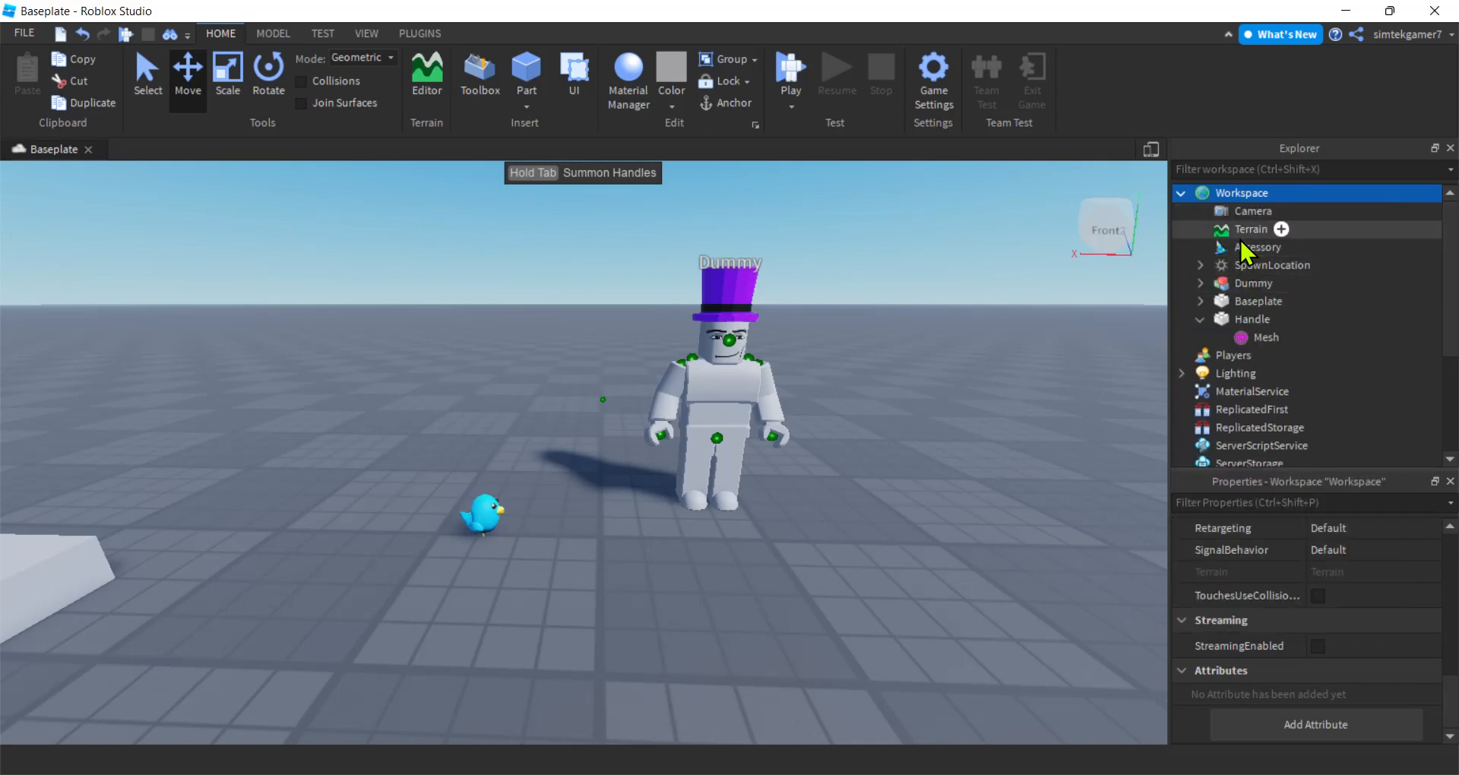
double_click(1255, 248)
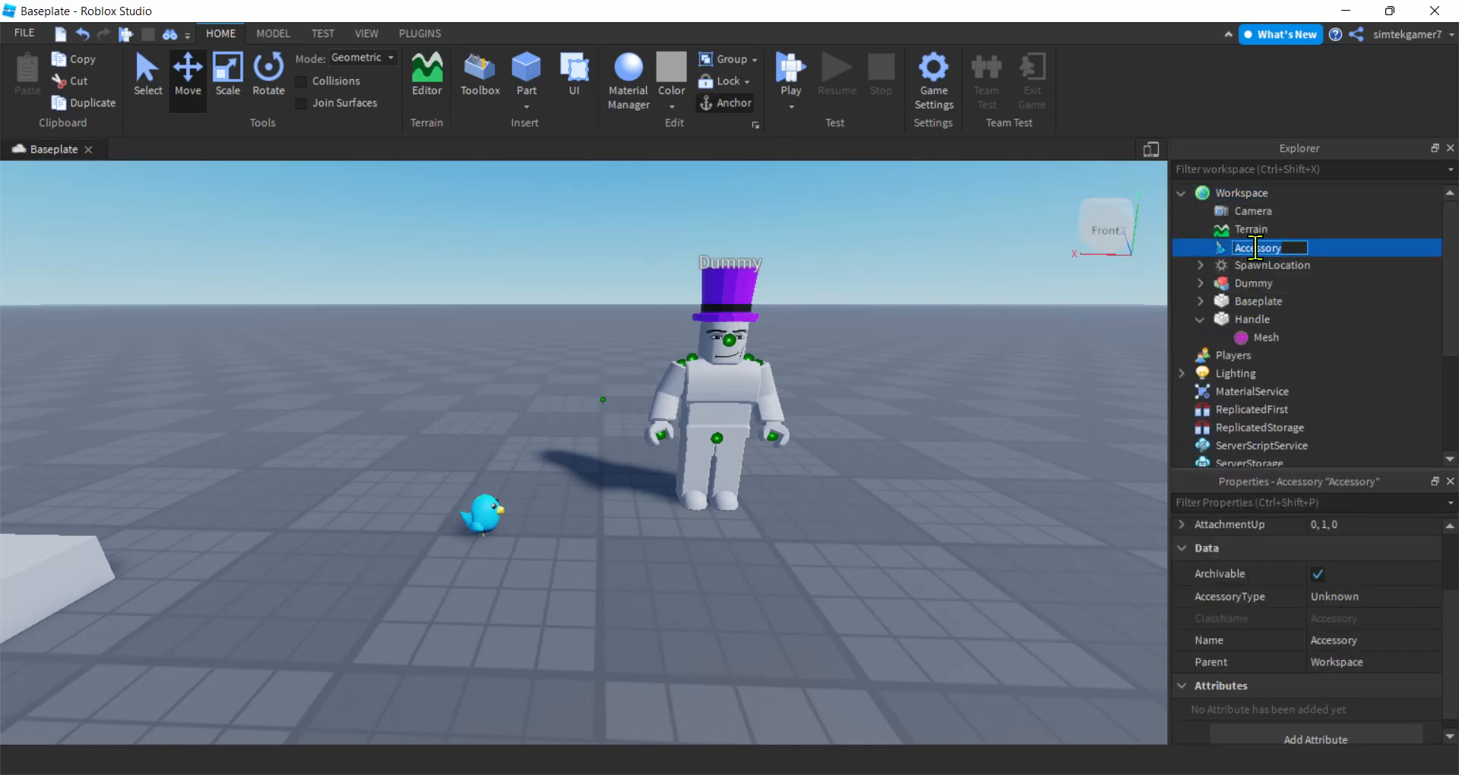
text(Bird)
key(Return)
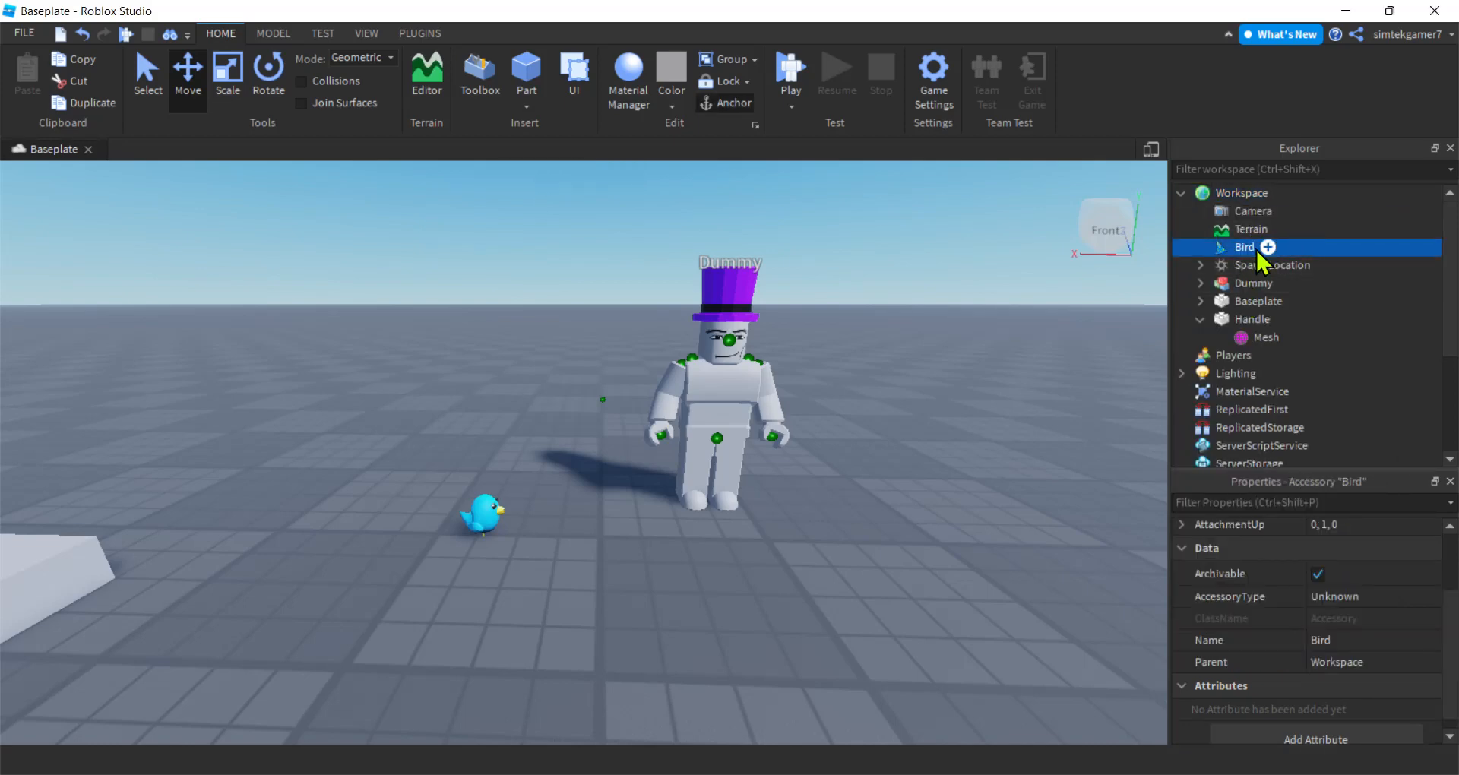
Step: Parent the bird's Handle to the Bird accessory and add an Attachment inside the Handle
drag(1240, 325, 1246, 257)
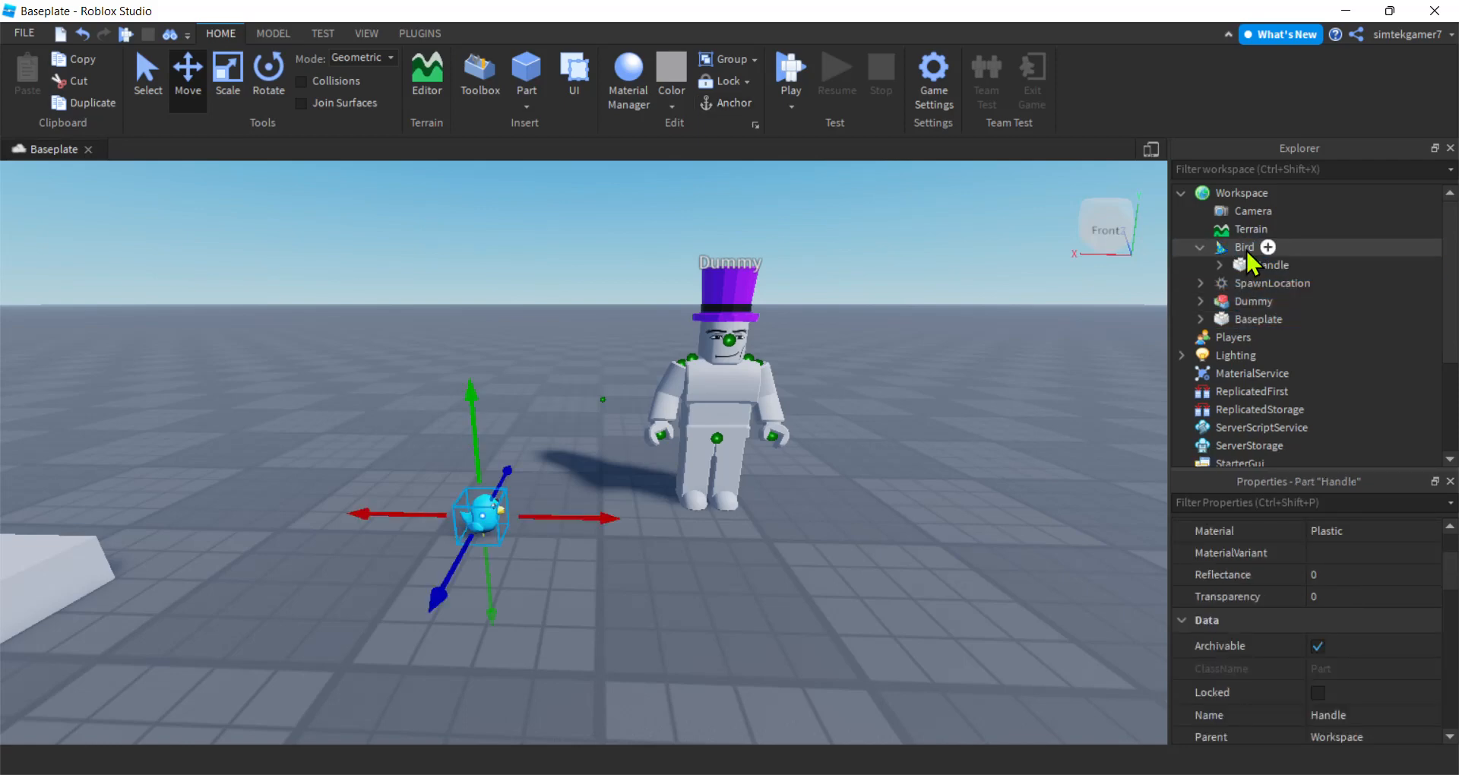
click(1302, 264)
text(a)
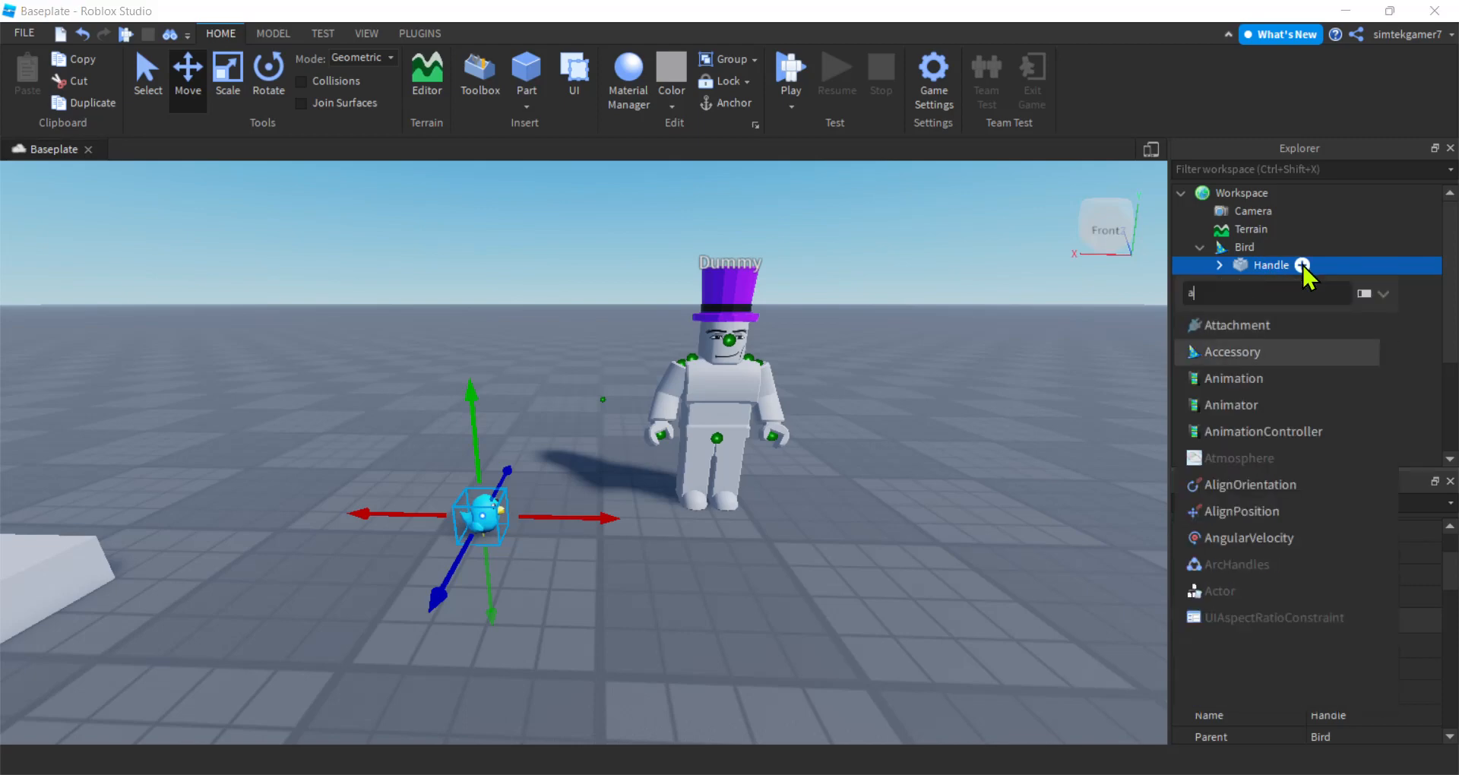
click(1265, 328)
click(1284, 286)
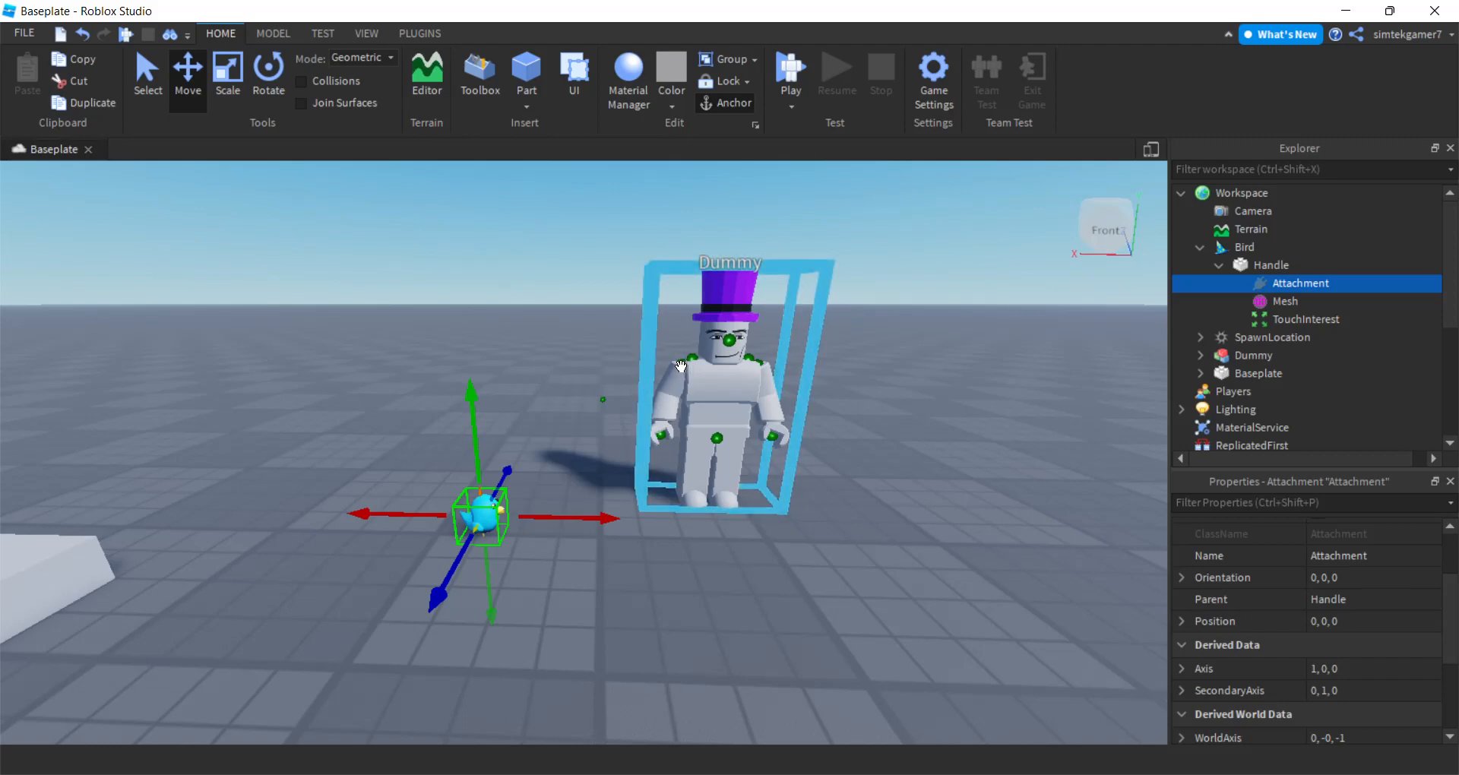
Step: Find the RightShoulderAttachment in the Dummy's RightUpperArm and copy its name
scroll(1281, 316, down, 3)
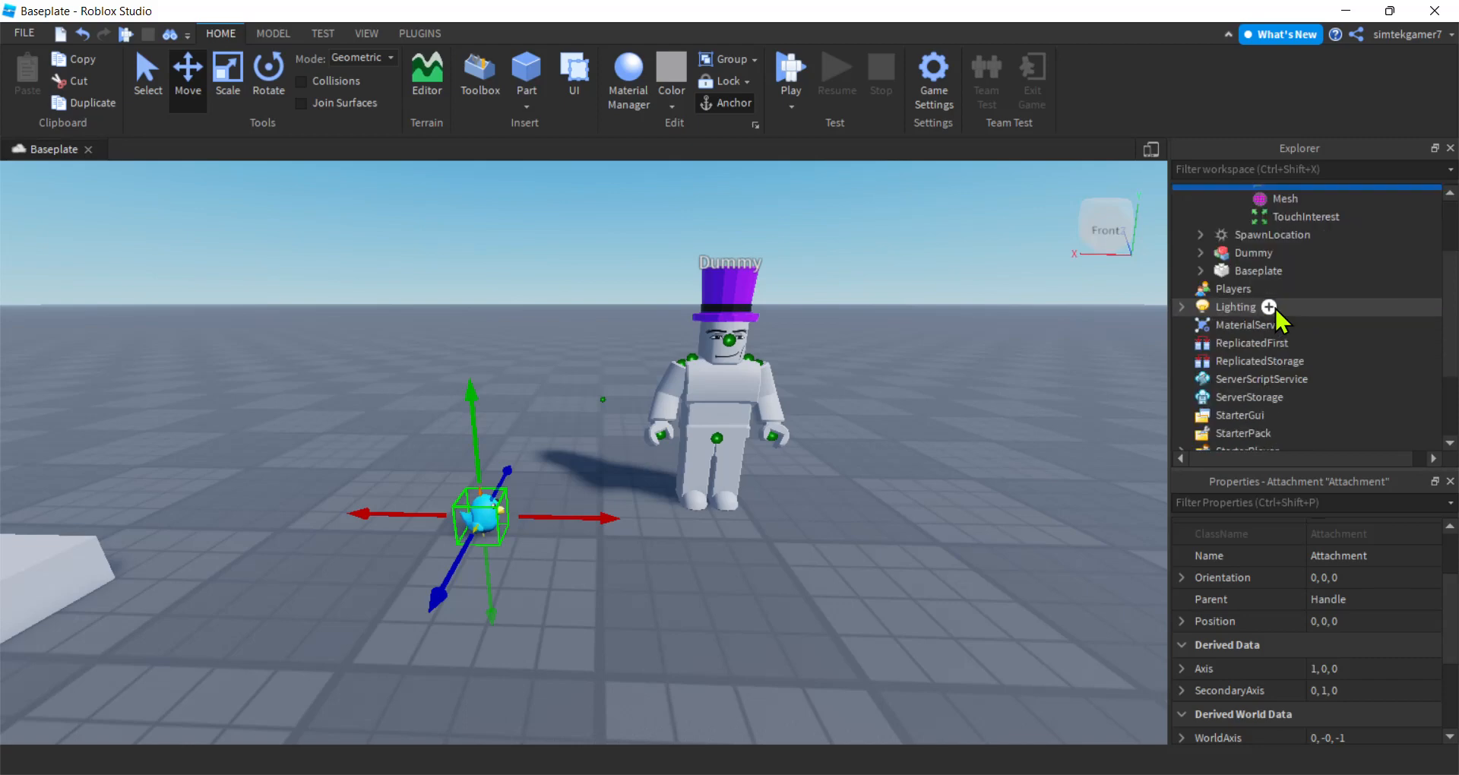
click(1200, 253)
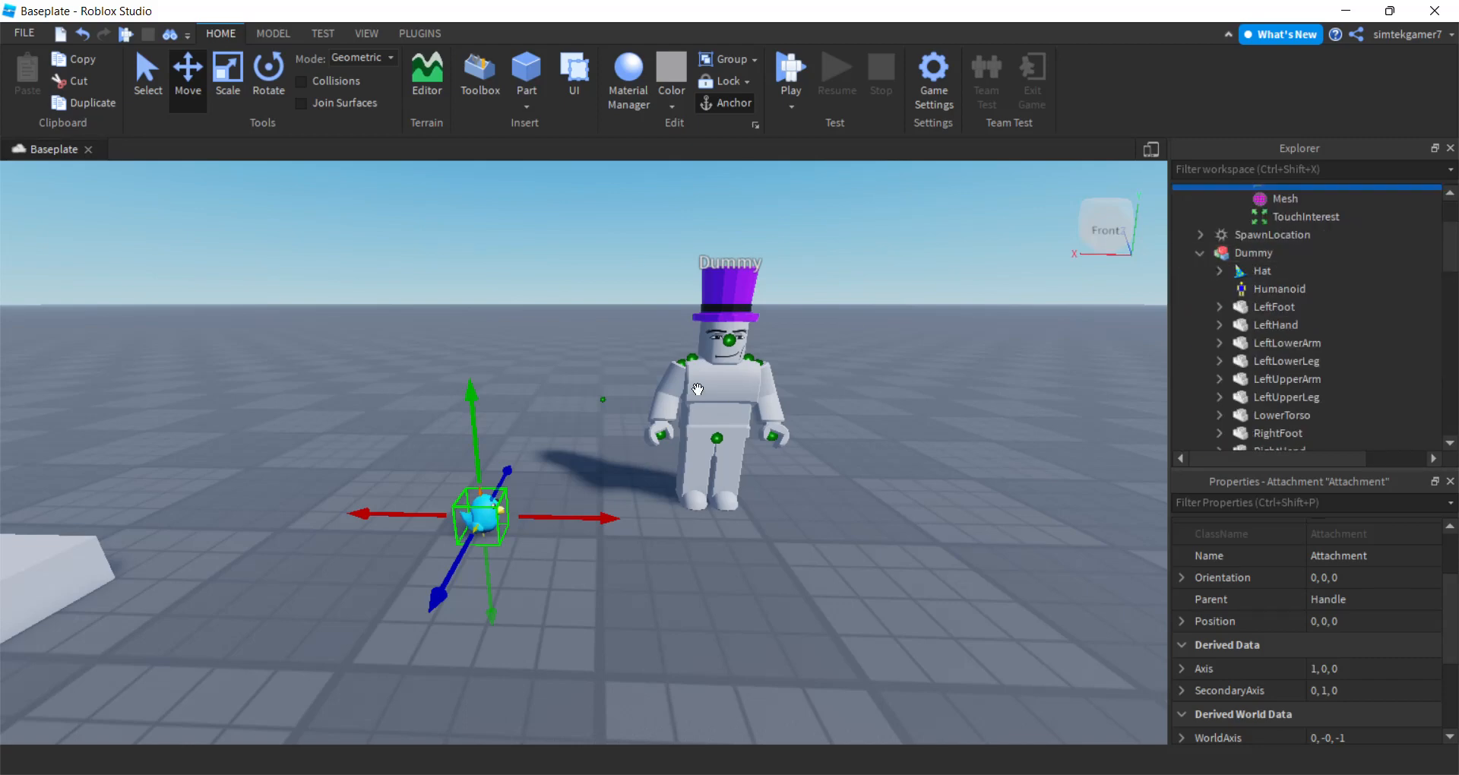
scroll(1337, 349, down, 4)
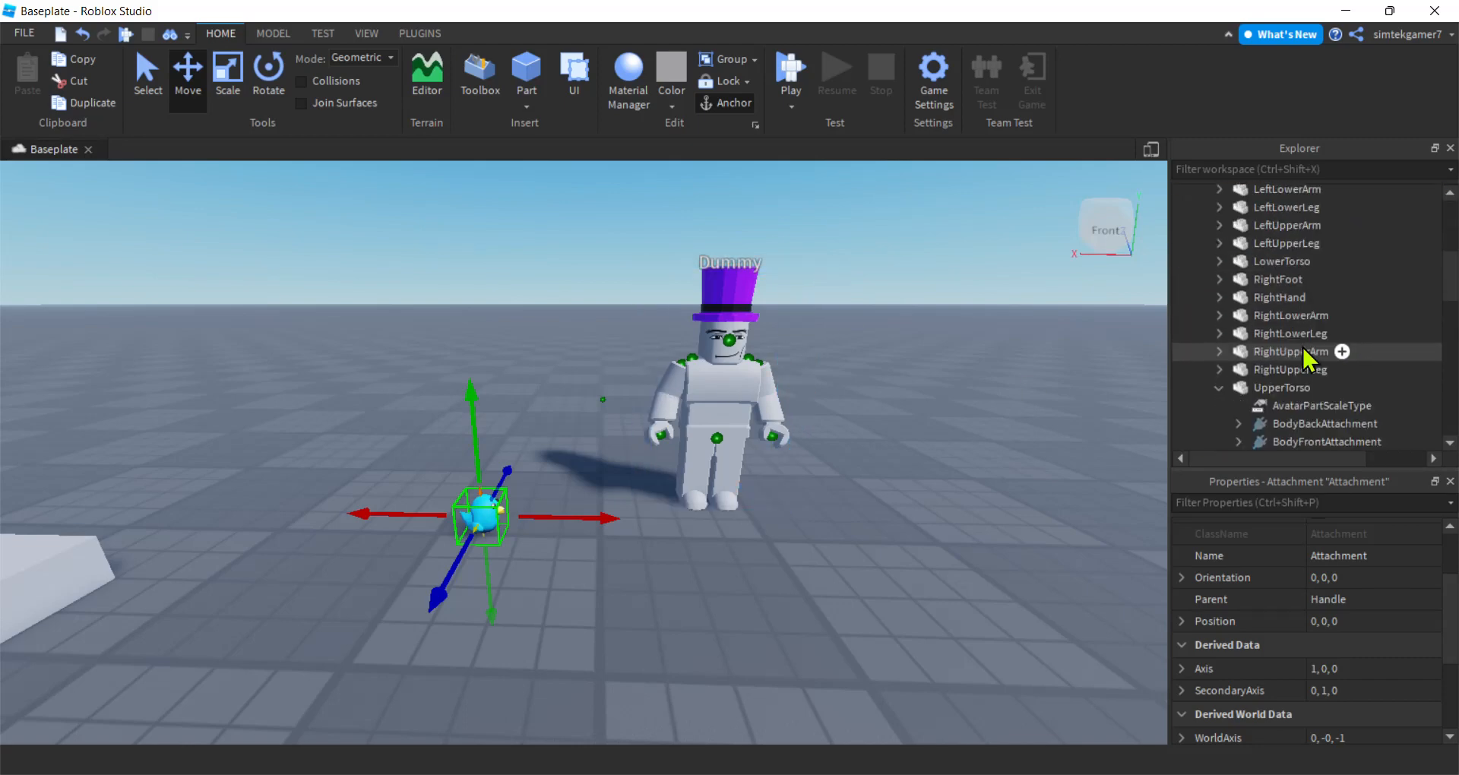
click(1285, 352)
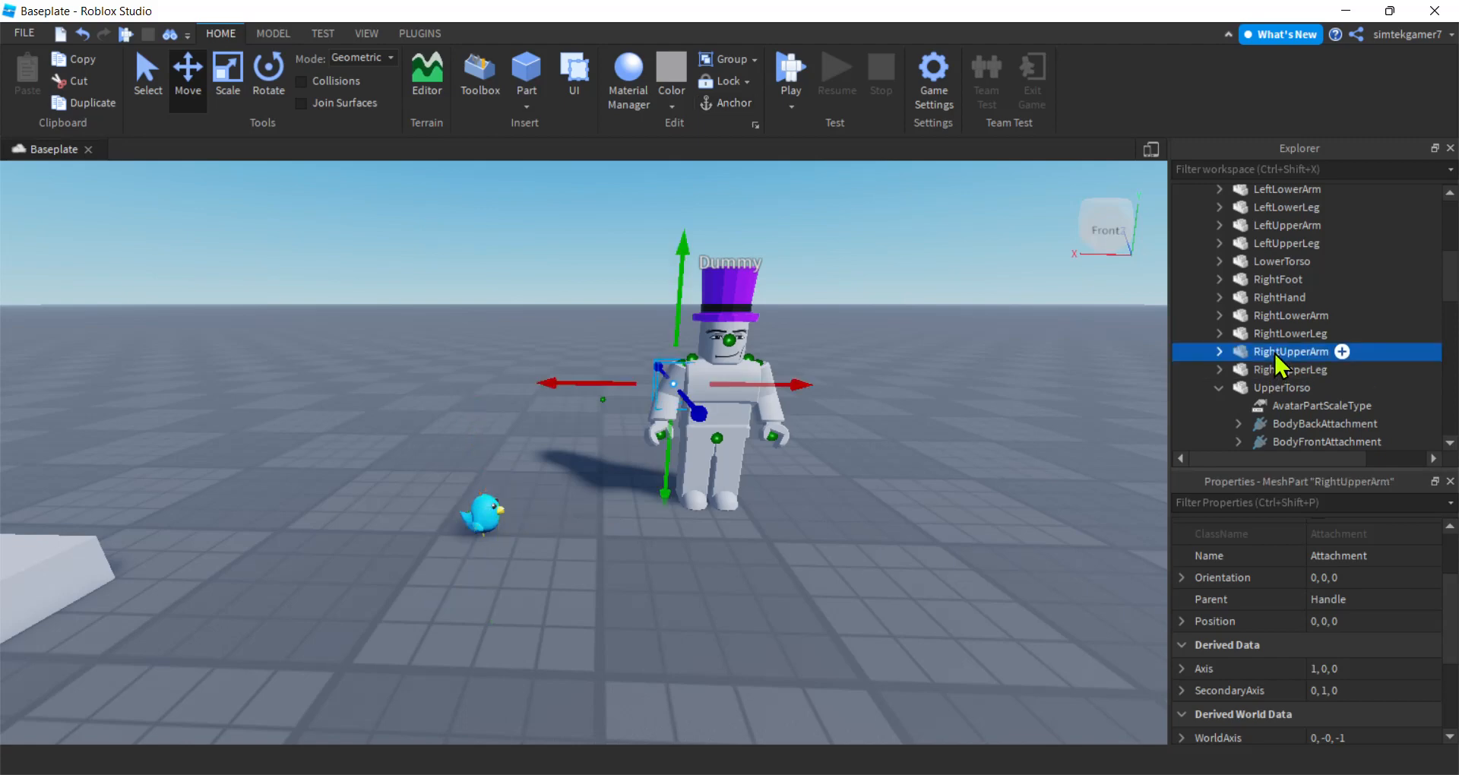
click(1218, 352)
scroll(1212, 365, down, 3)
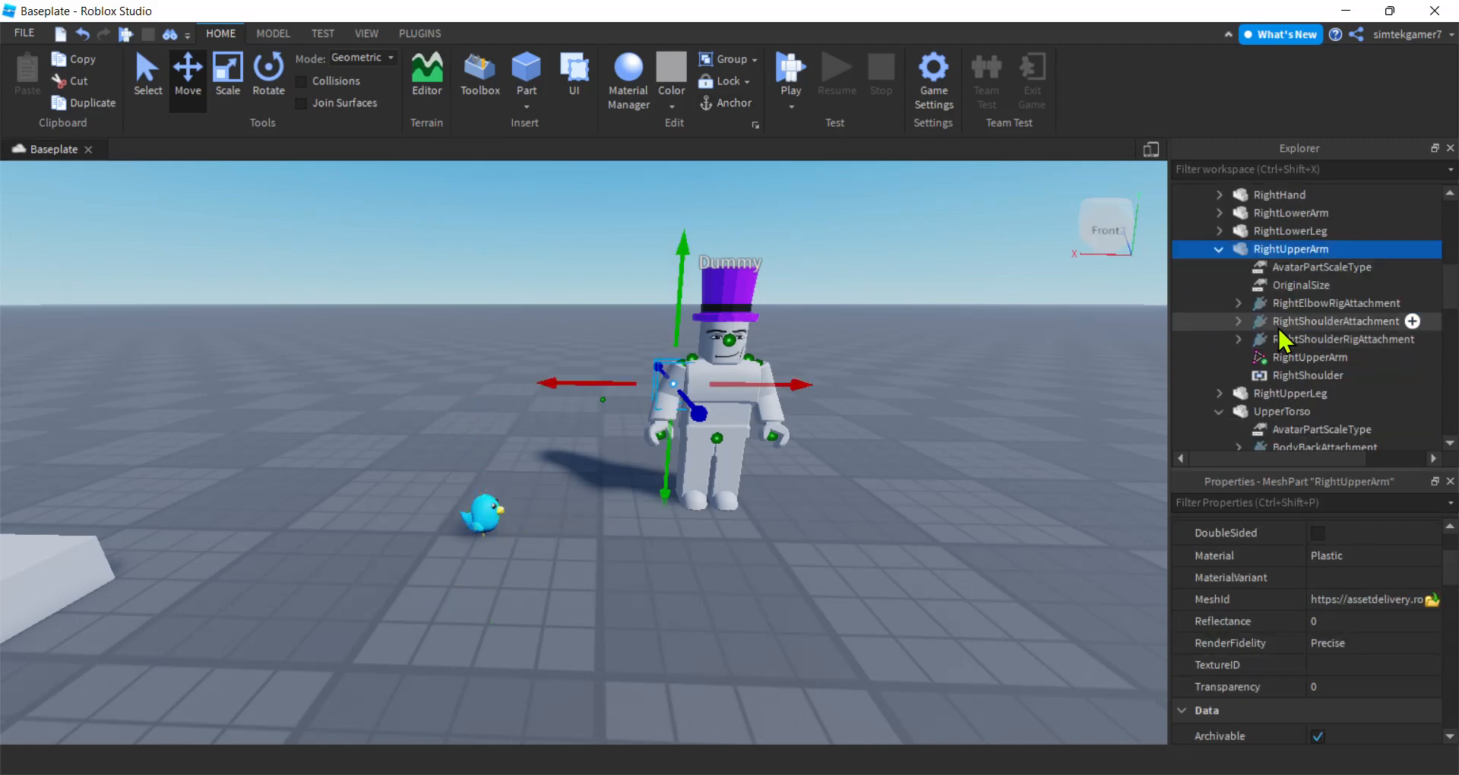
click(1283, 325)
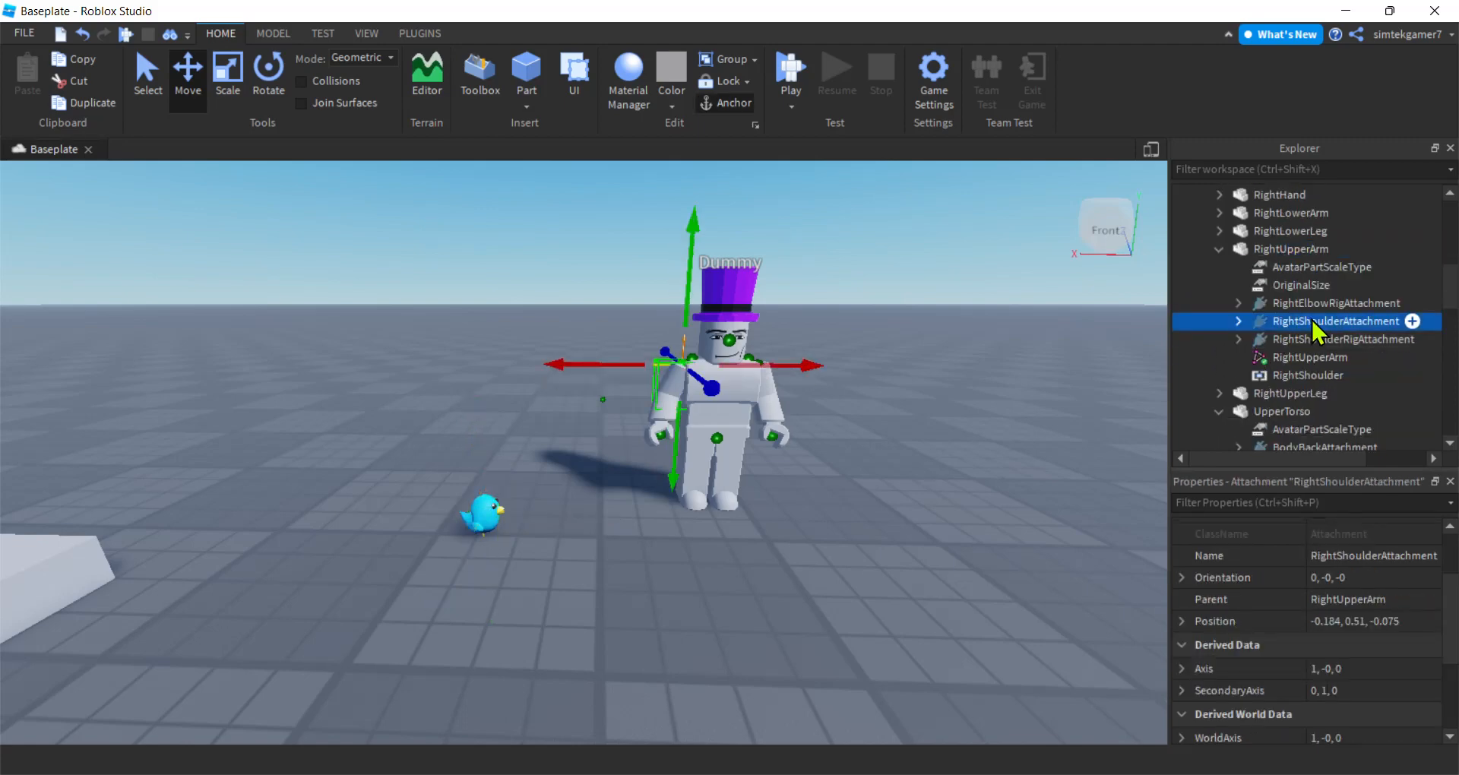
click(1312, 319)
key(ctrl+c)
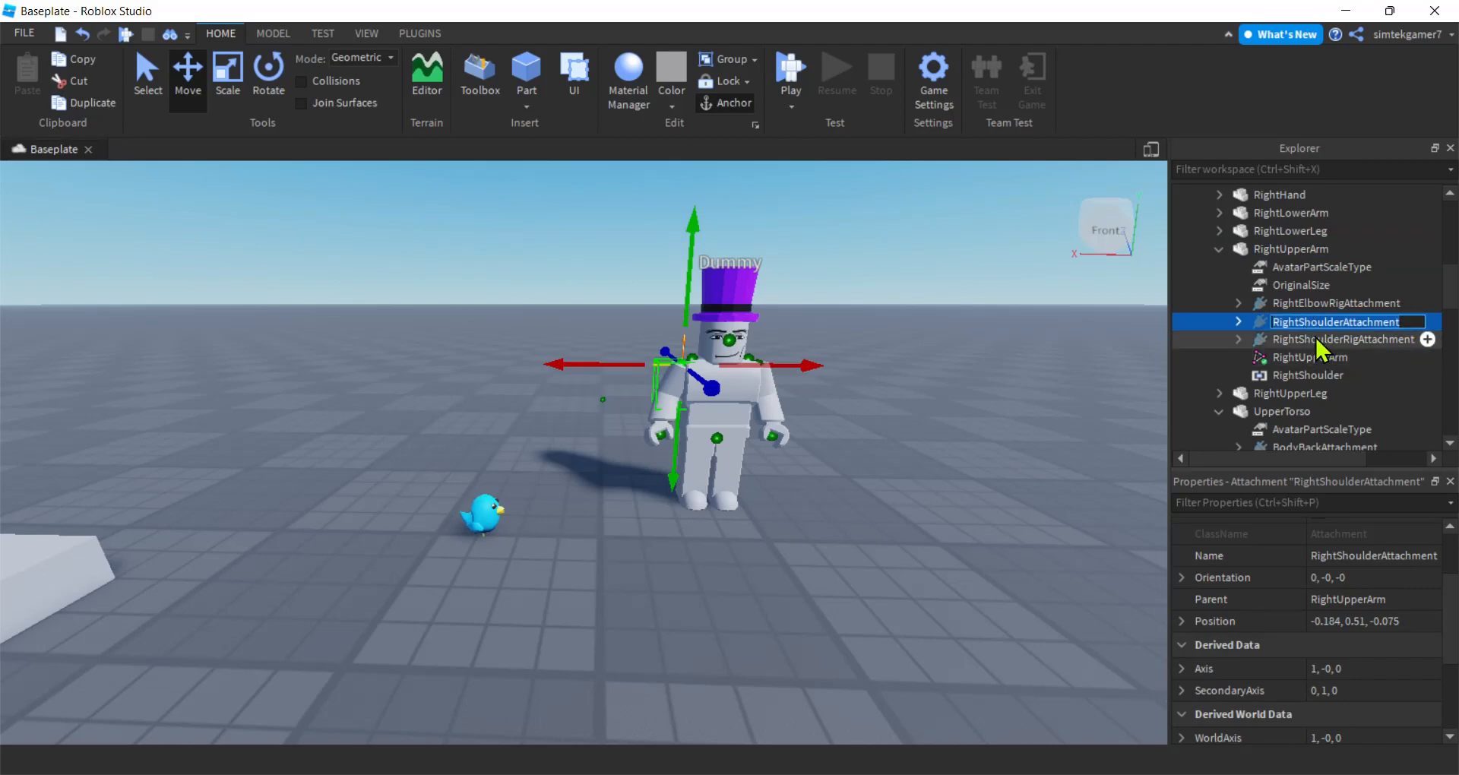
Step: Rename the Attachment in the Bird's Handle to RightShoulderAttachment using the copied name
scroll(1314, 319, up, 2)
scroll(1315, 321, up, 1)
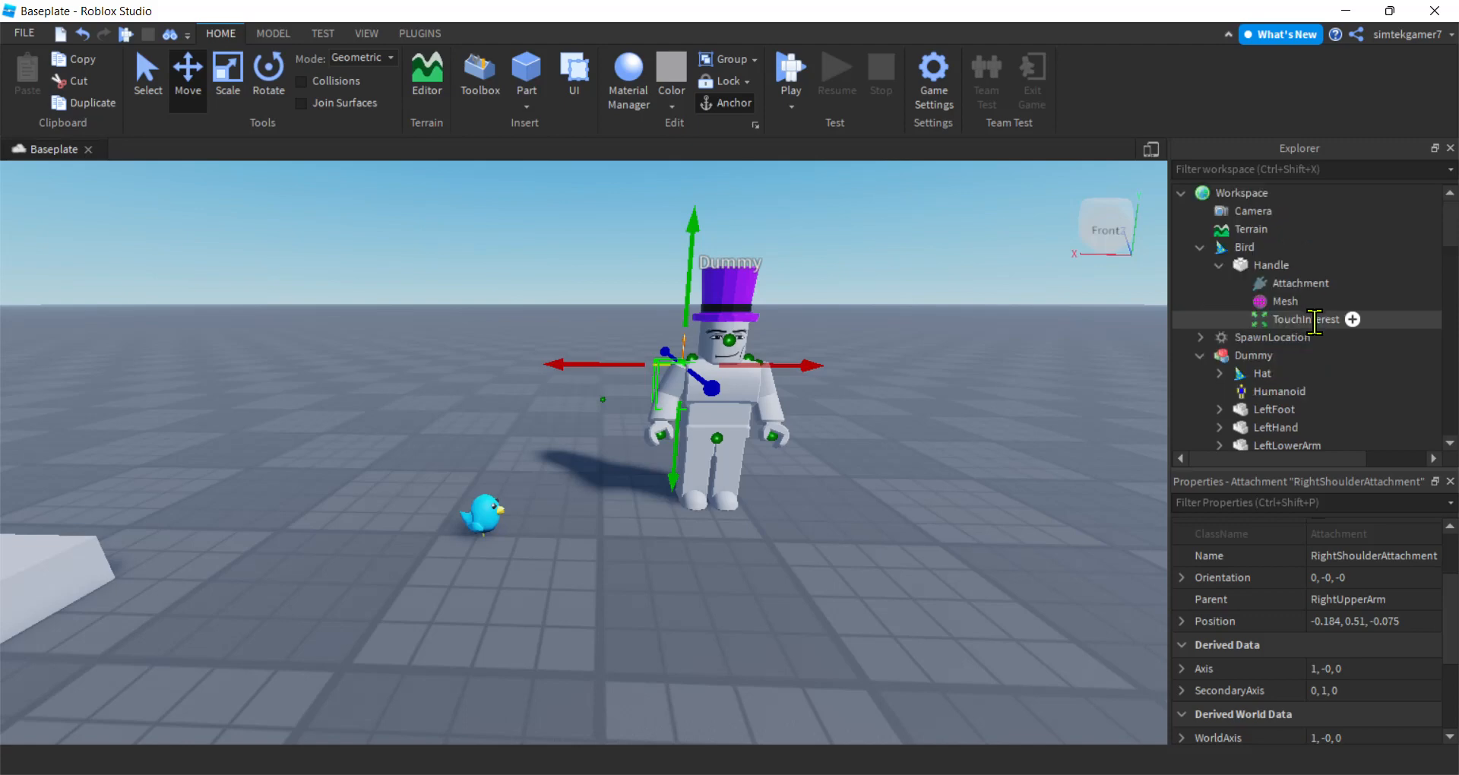
click(1290, 286)
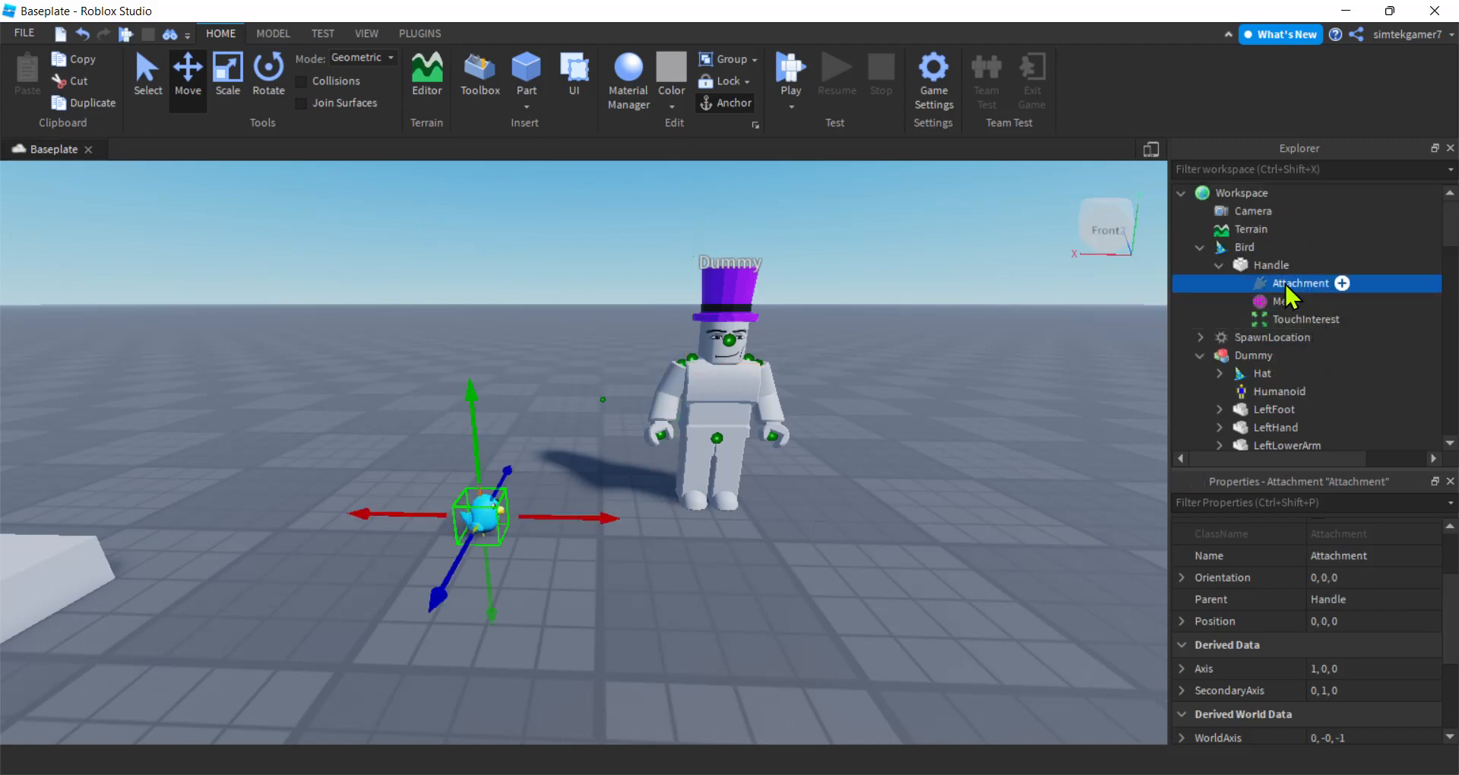
double_click(1284, 284)
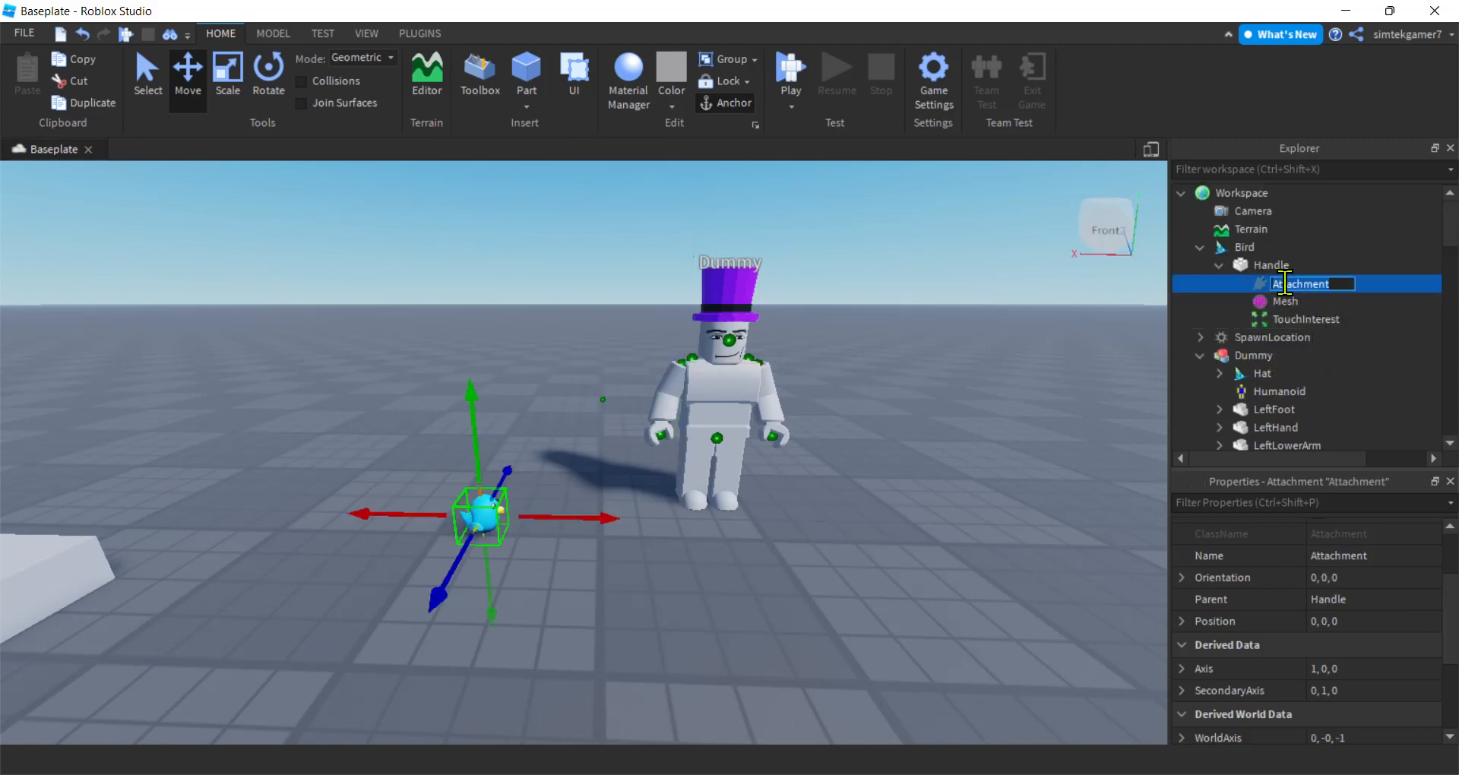
key(ctrl+v)
key(Return)
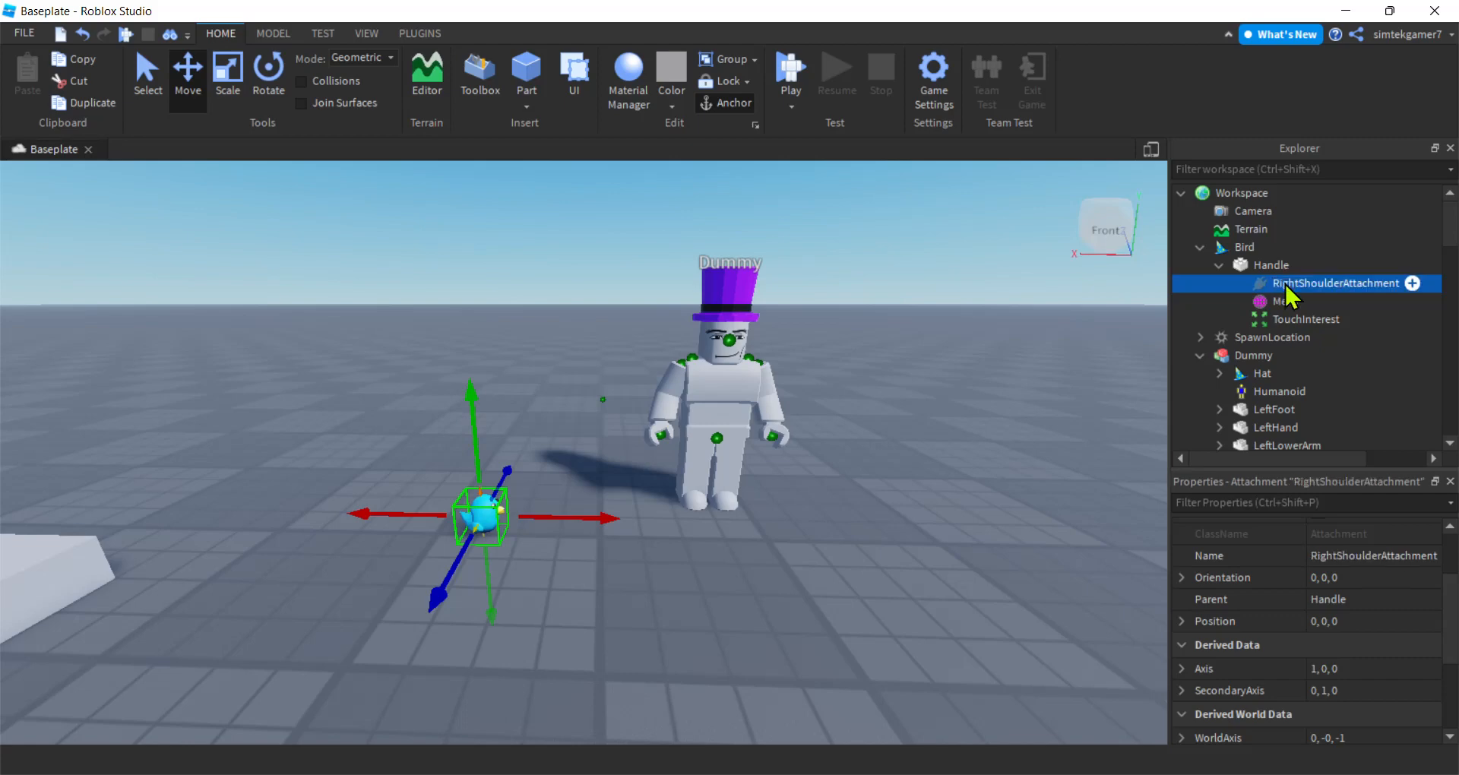
Step: Select the Bird accessory and raise it straight up off the baseplate
click(1238, 248)
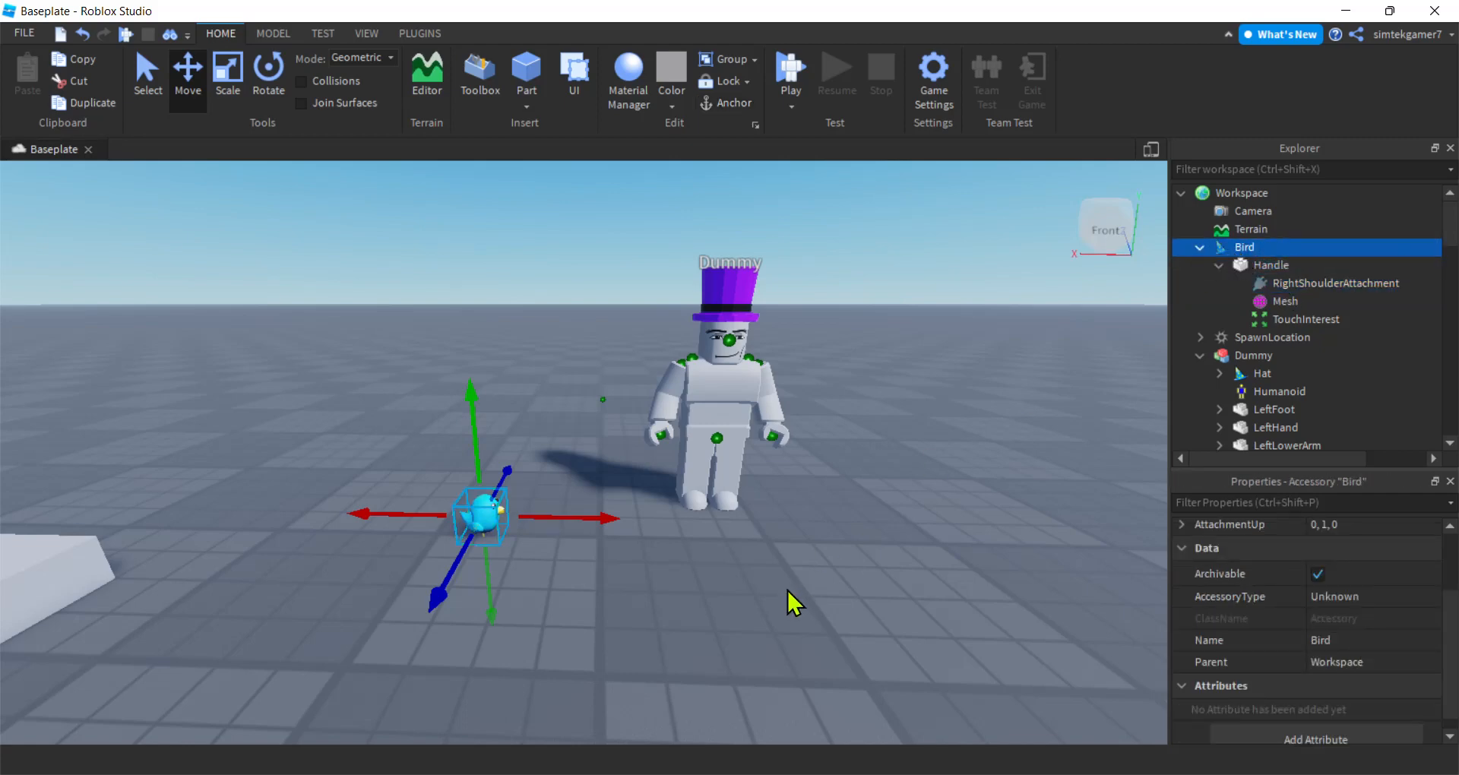
key(d)
right_drag(787, 589, 786, 590)
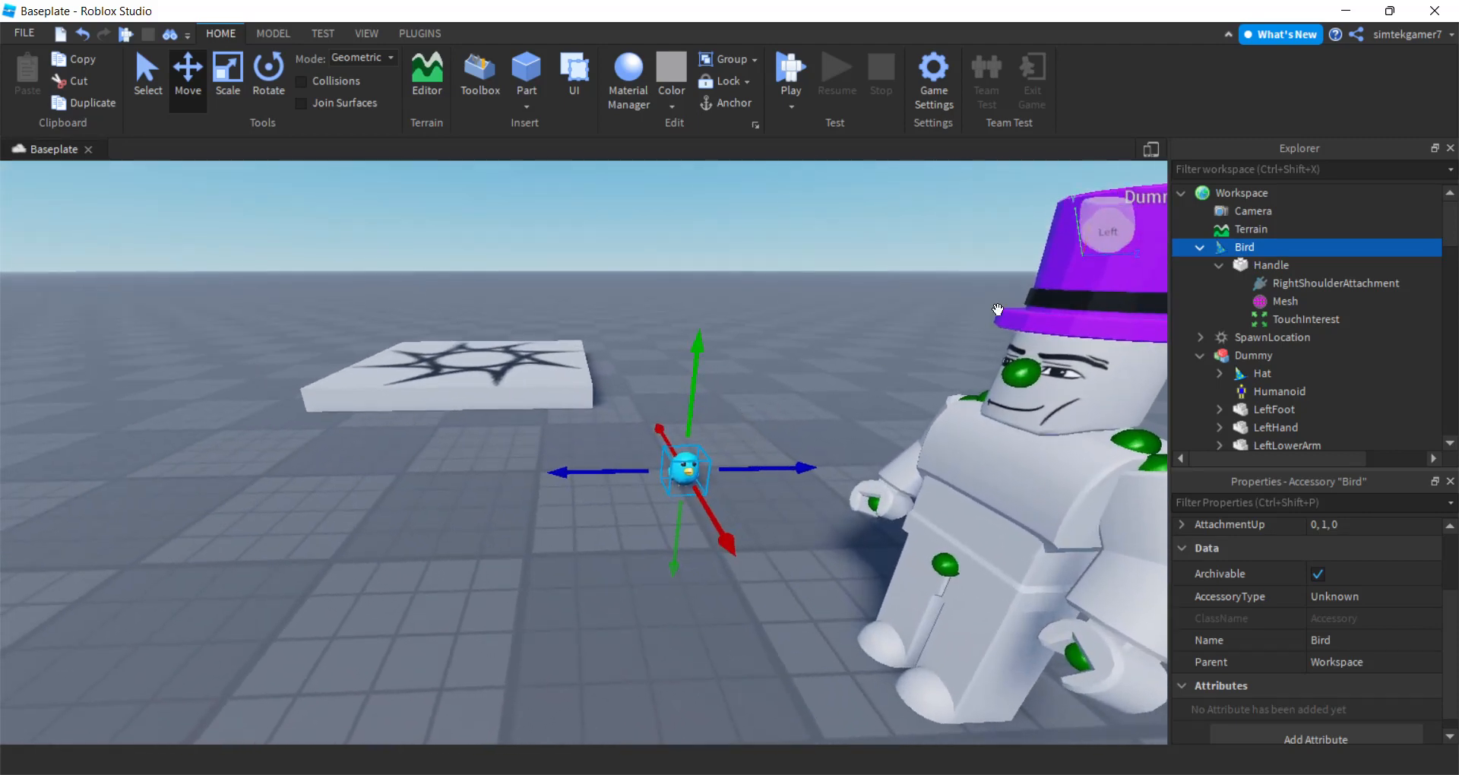
drag(700, 346, 760, 215)
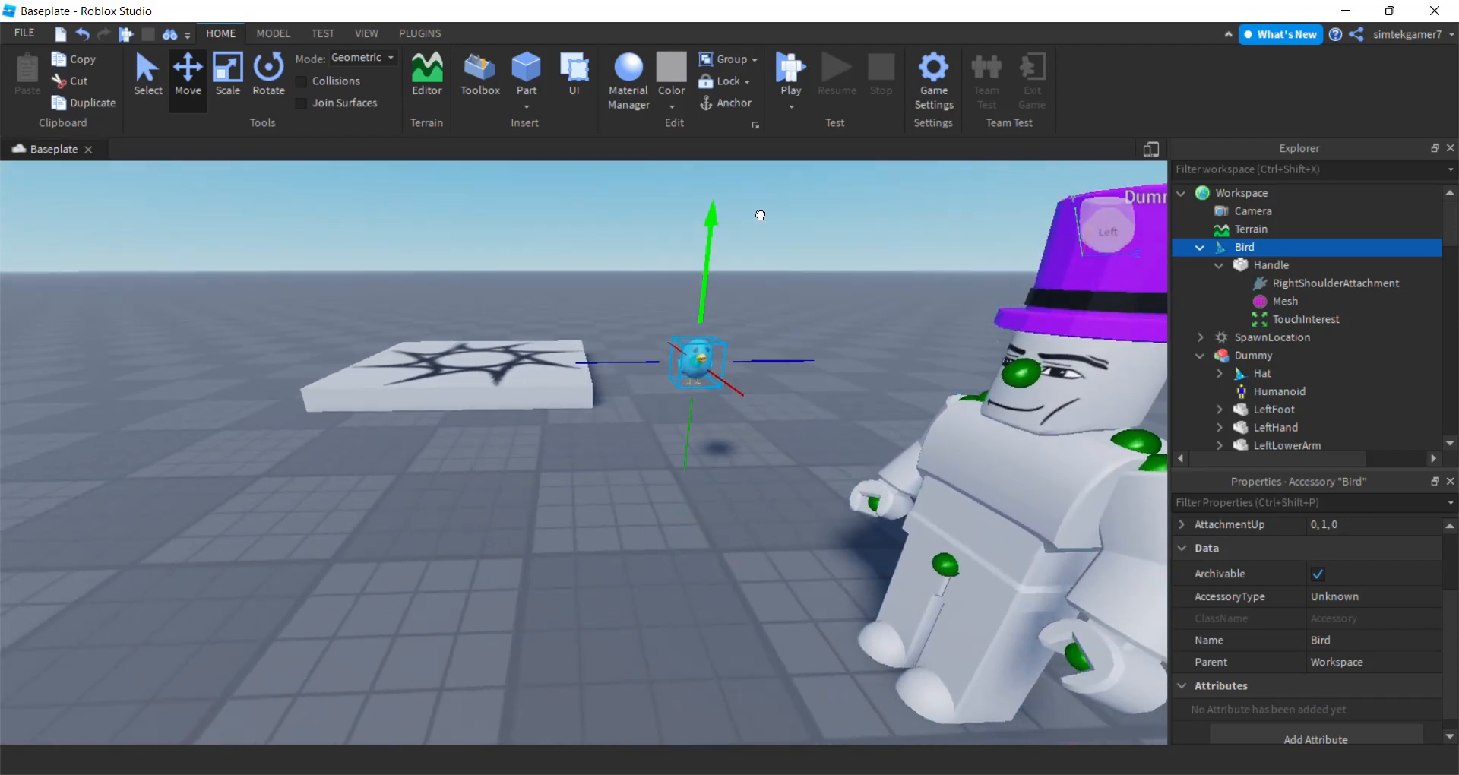
Step: Move the Bird's RightShoulderAttachment down to the bird's feet and slightly sideways, to a position of about -0.096, -0.399, 0
click(1313, 286)
key(w)
right_drag(691, 525, 683, 541)
drag(681, 446, 679, 464)
key(a)
right_drag(720, 500, 720, 500)
key(d)
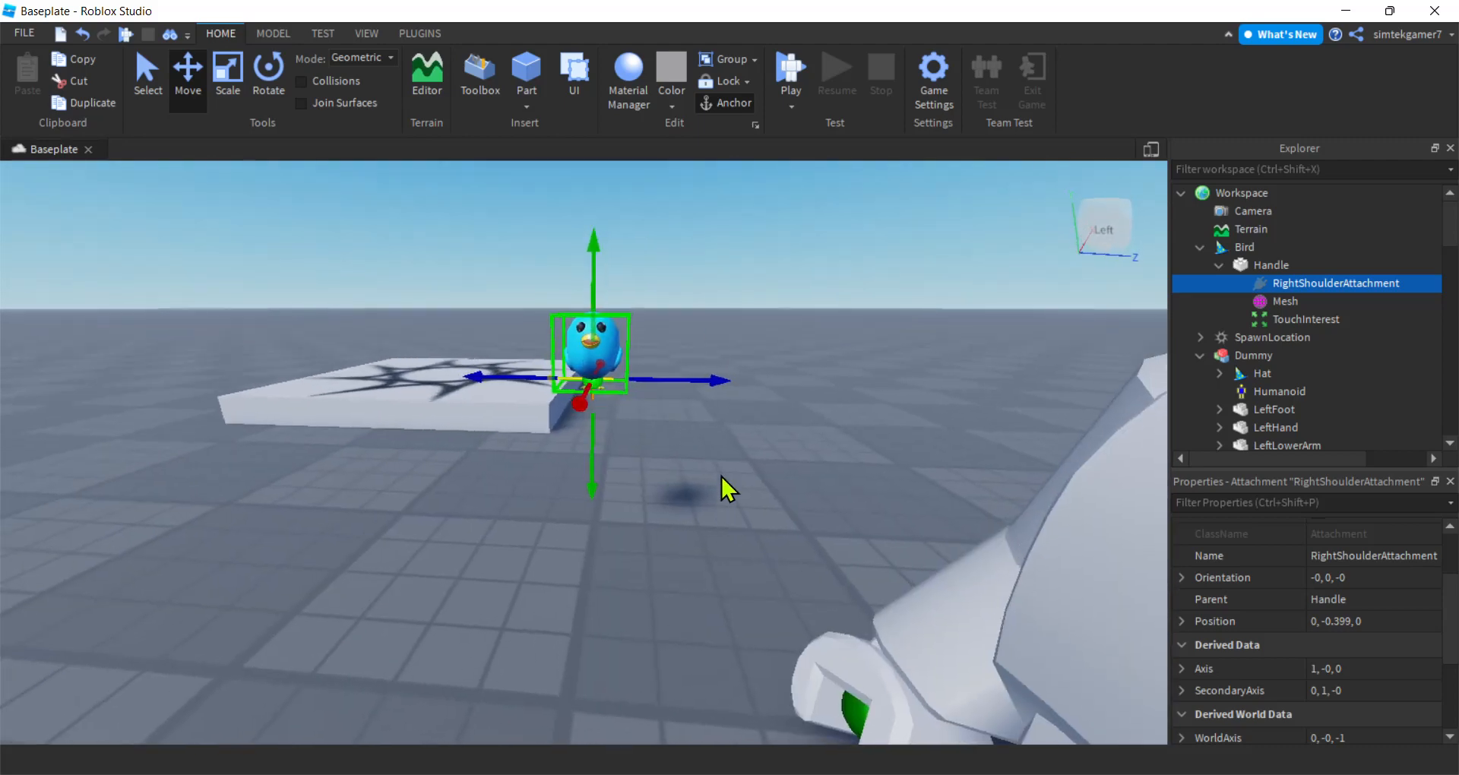
drag(723, 382, 731, 384)
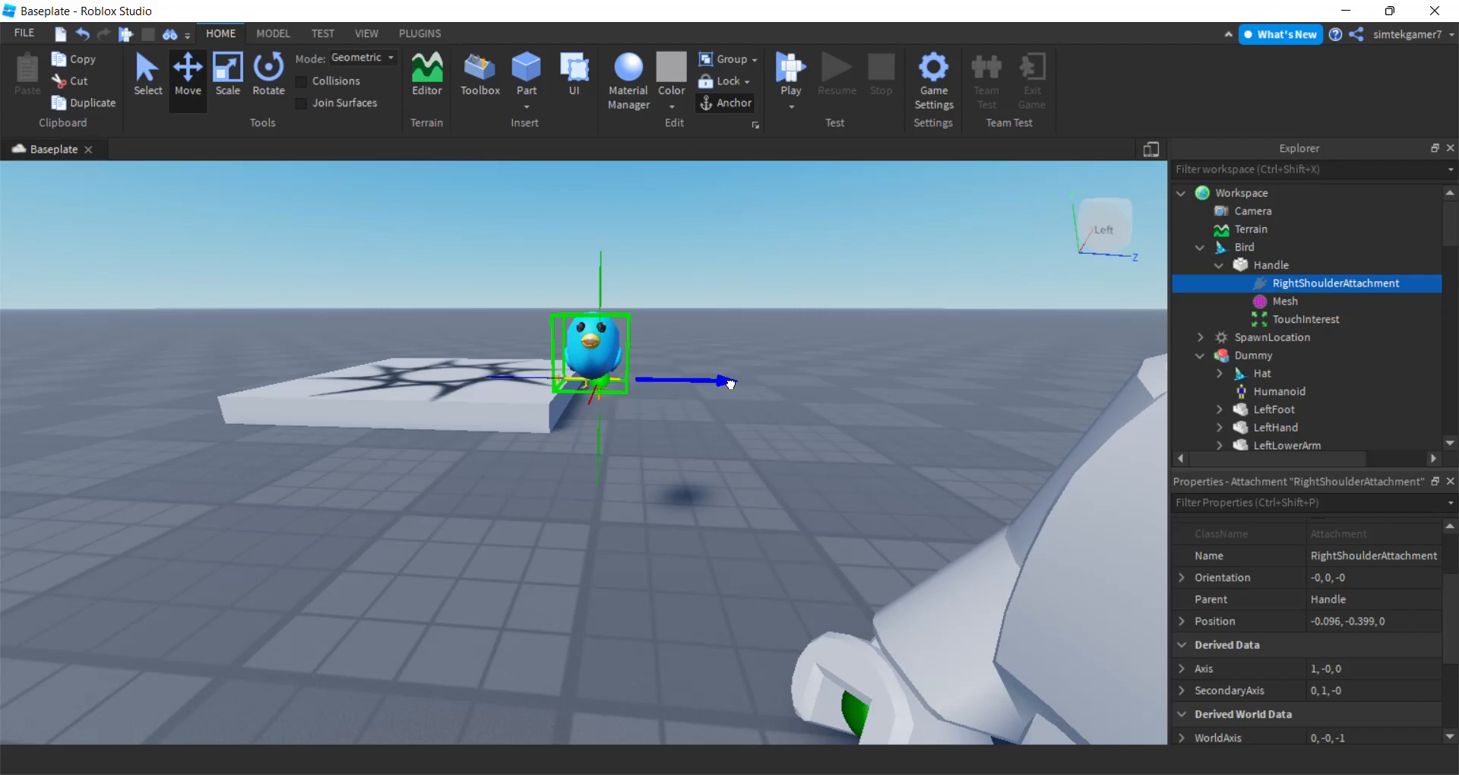
Step: Parent the Bird accessory to the Dummy and check how it sits on the shoulder
key(s)
right_drag(723, 445, 724, 445)
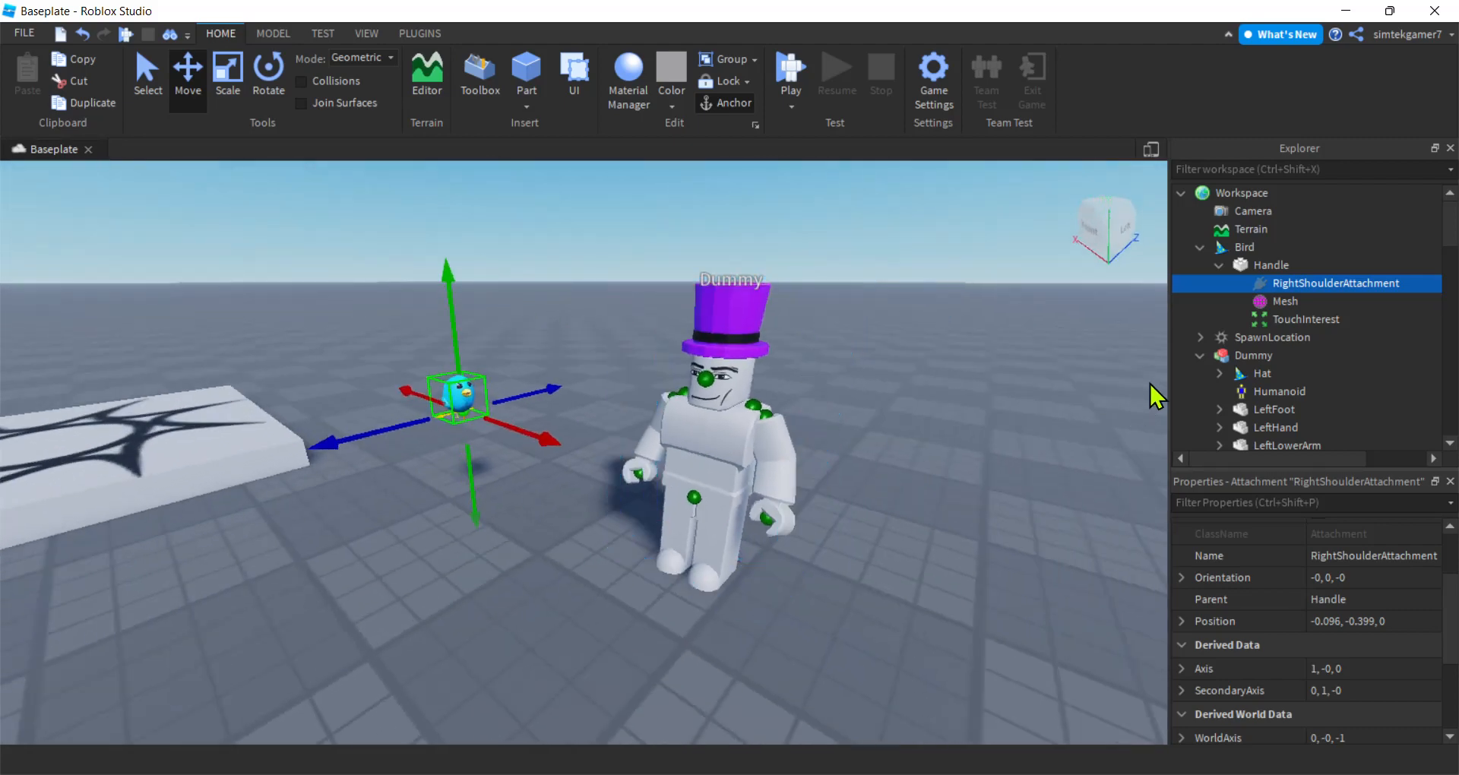
drag(1243, 245, 1253, 356)
mouse_move(923, 517)
right_down()
mouse_move(929, 530)
mouse_move(922, 517)
right_up()
key(d)
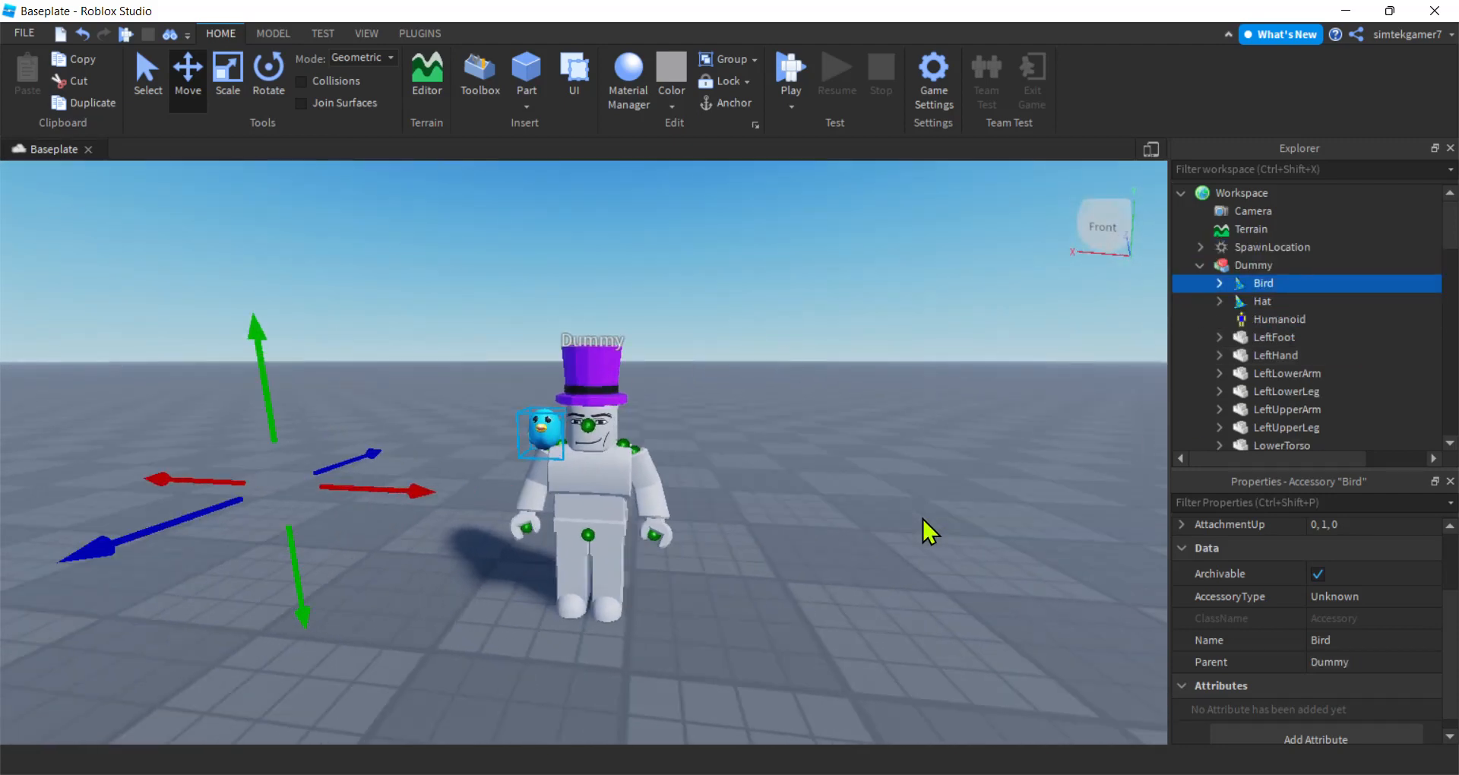
key(a)
key(s)
right_drag(888, 581, 887, 581)
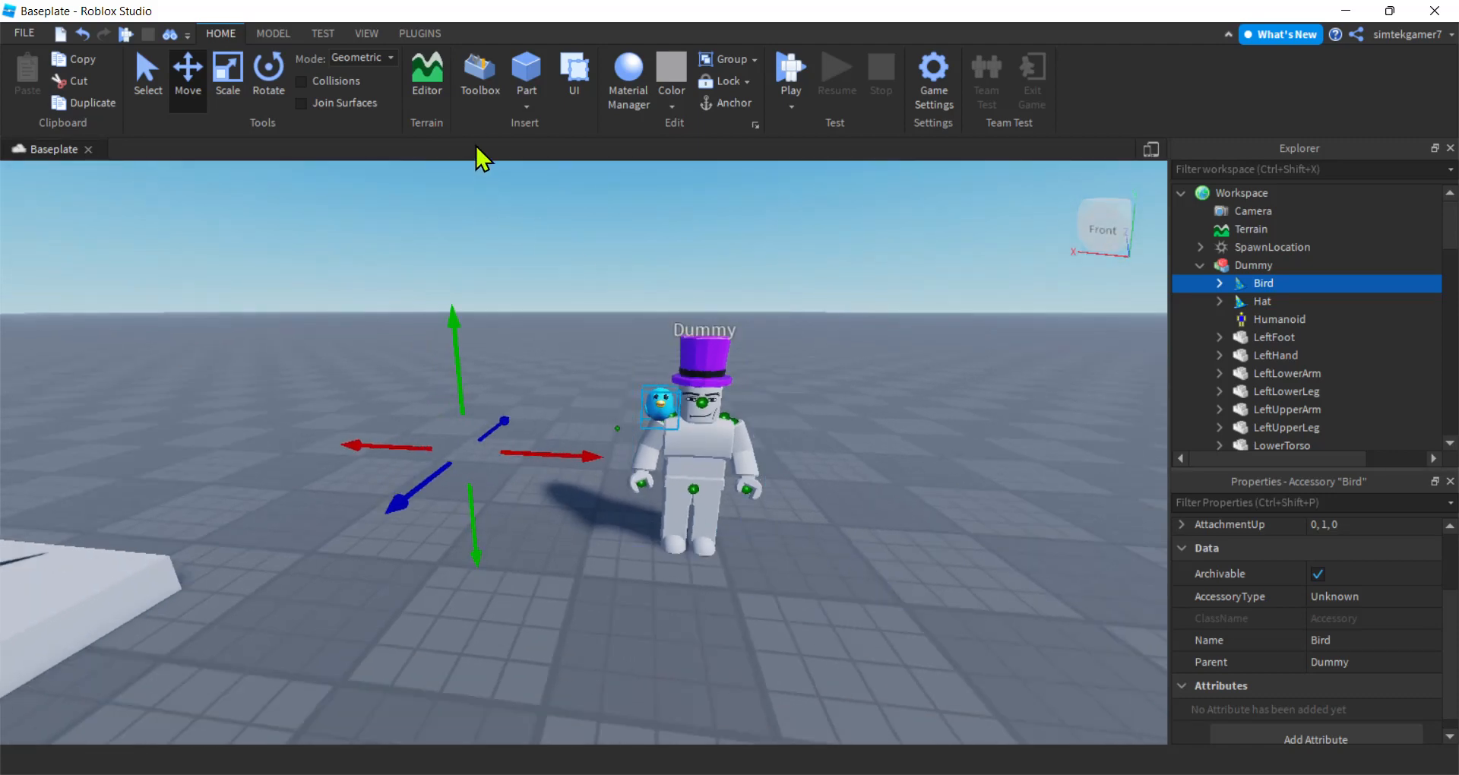
Step: Search the Toolbox models for "backpack" and insert the first Tactical Backpack beside the Dummy
click(482, 82)
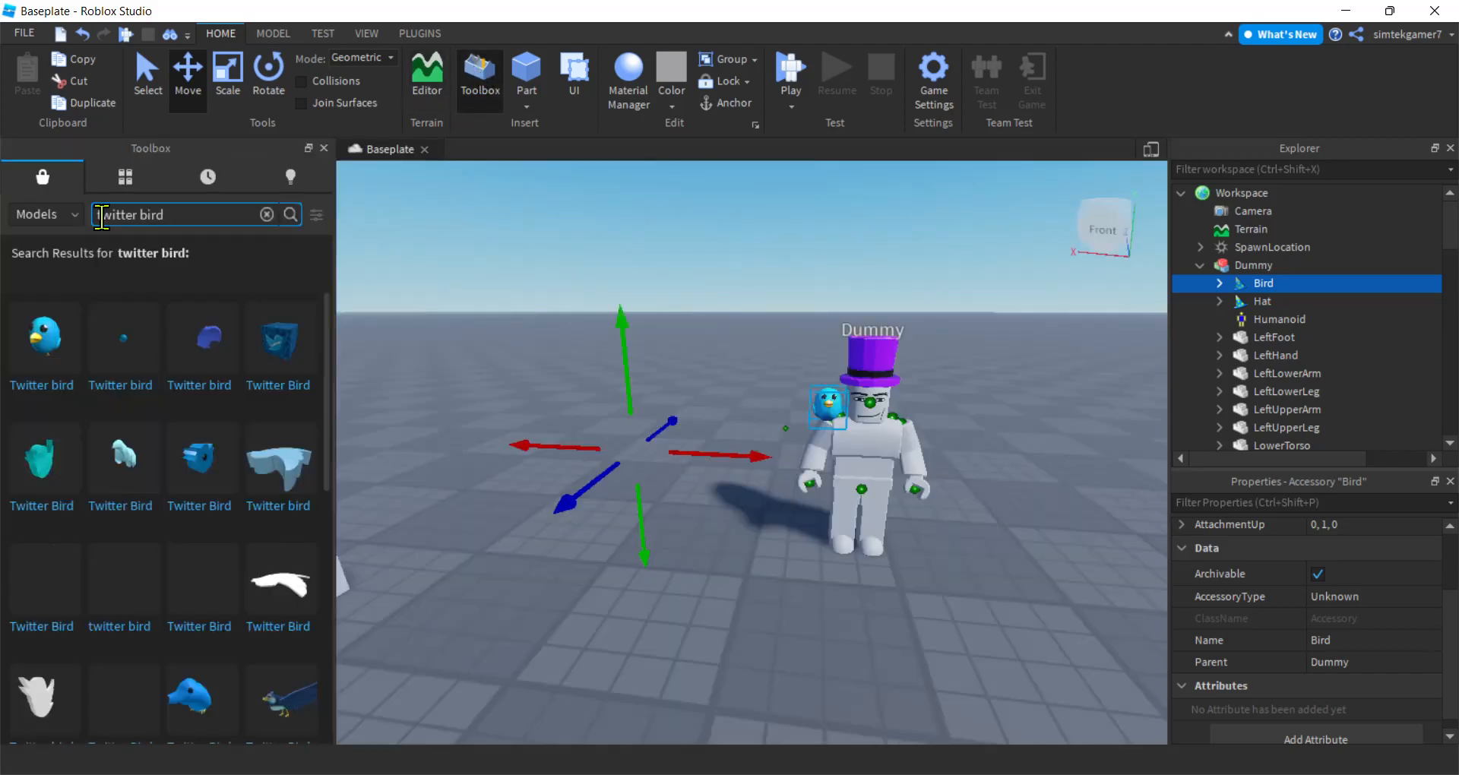
drag(205, 214, 71, 222)
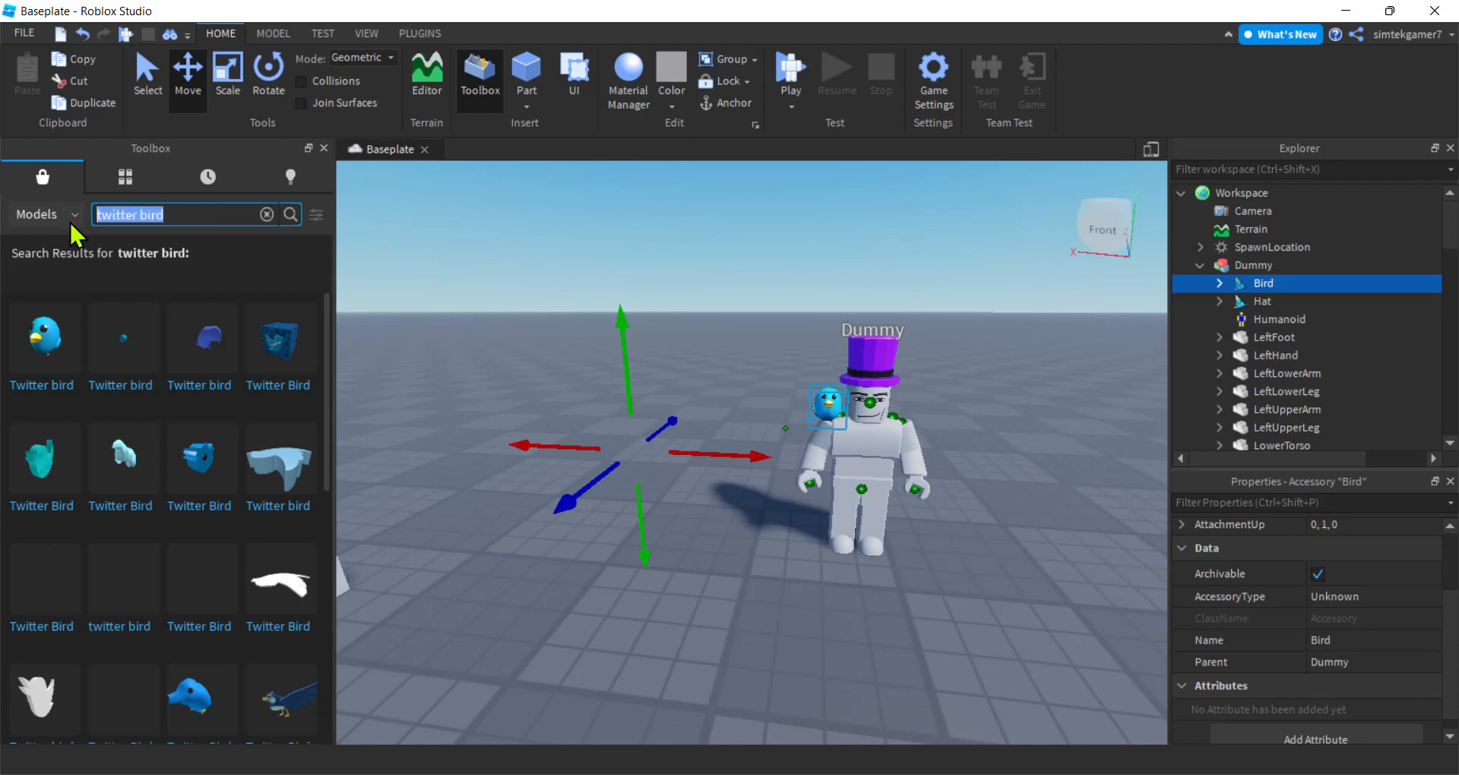
text(back)
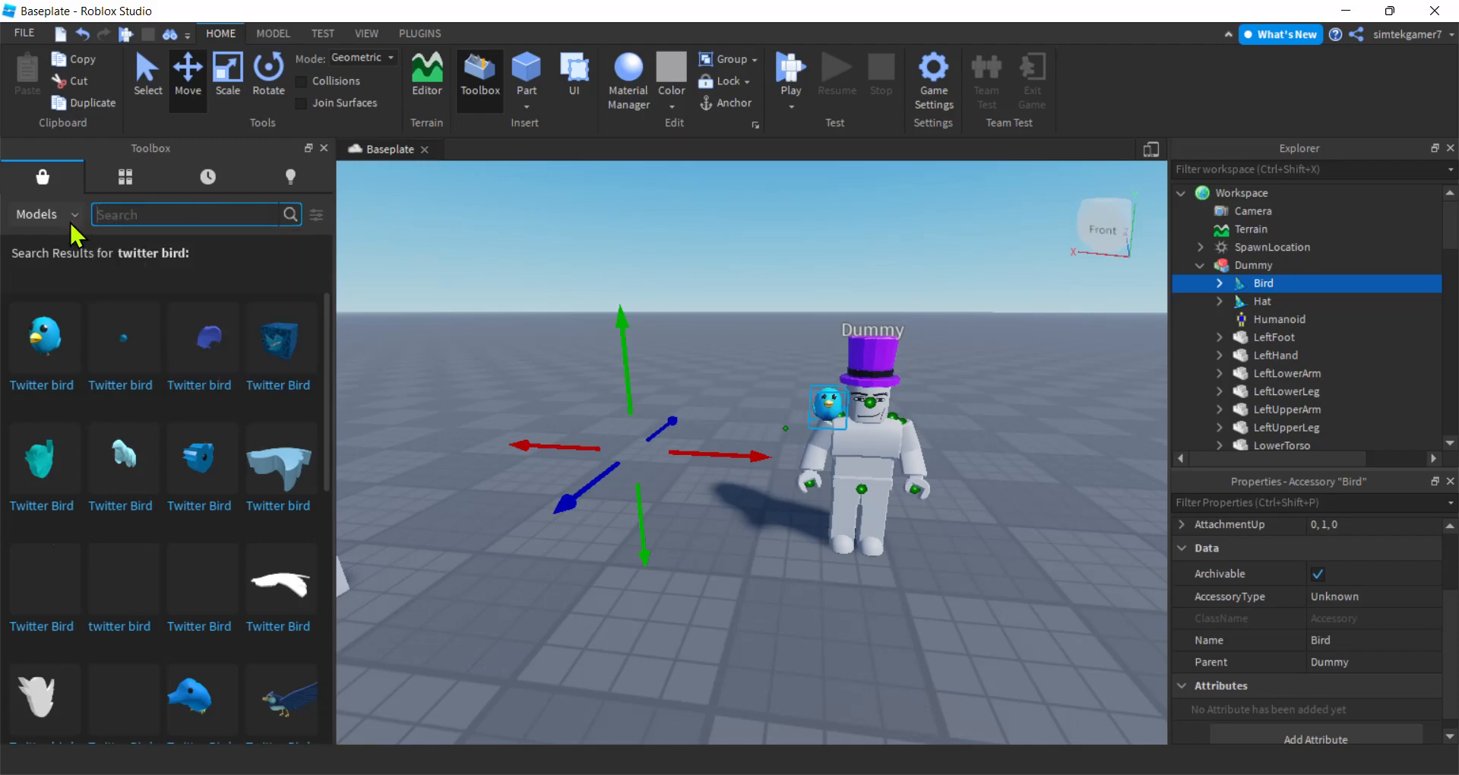
text(pack)
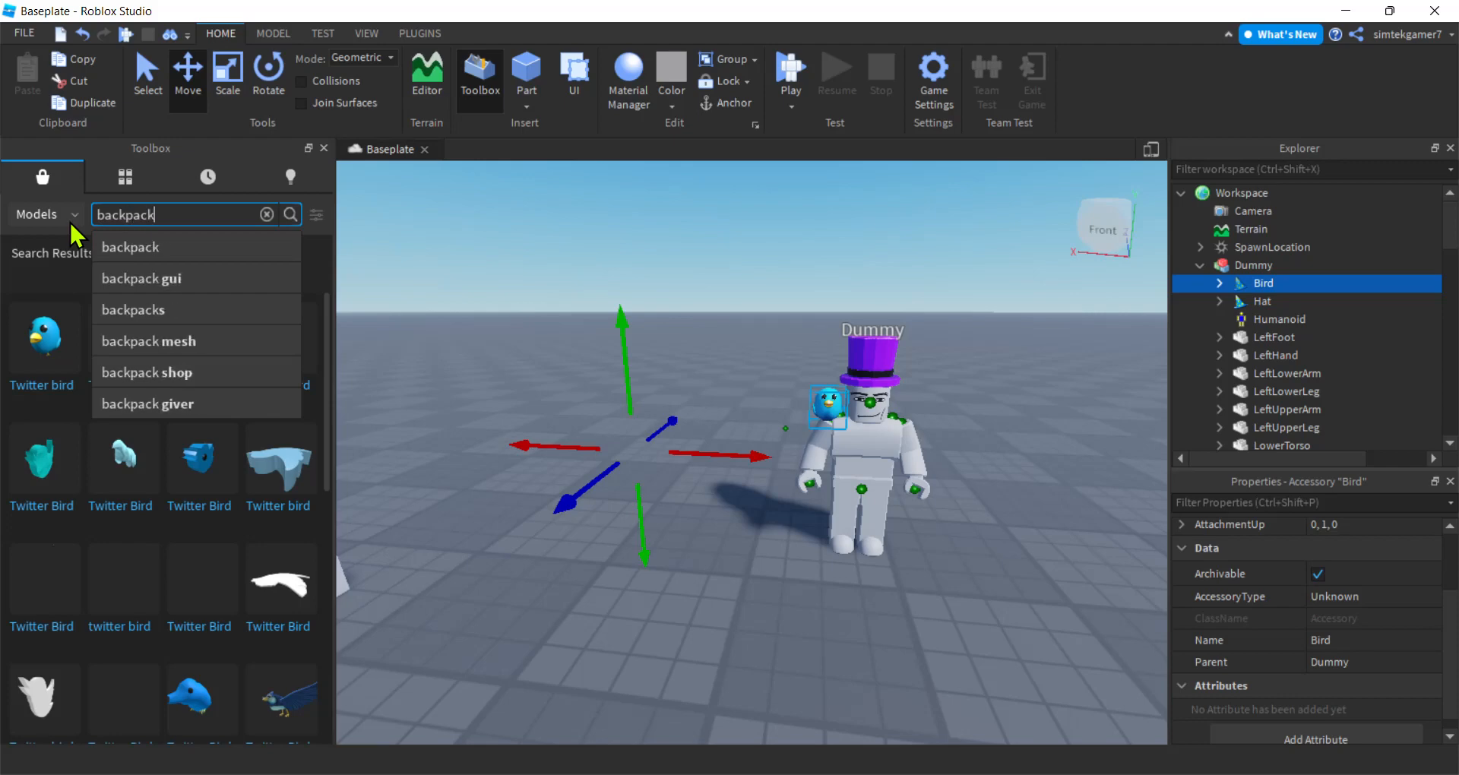
click(110, 249)
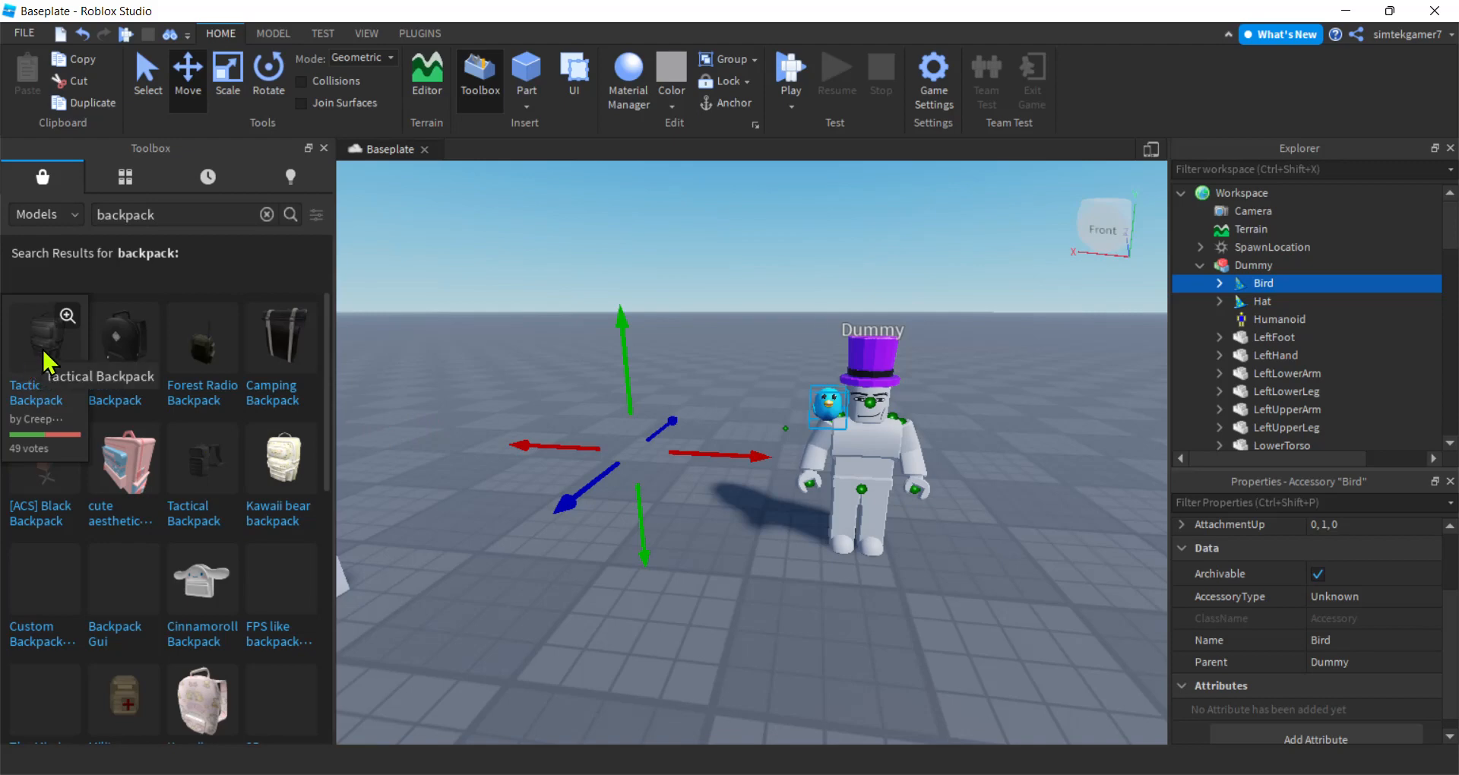
drag(43, 351, 602, 494)
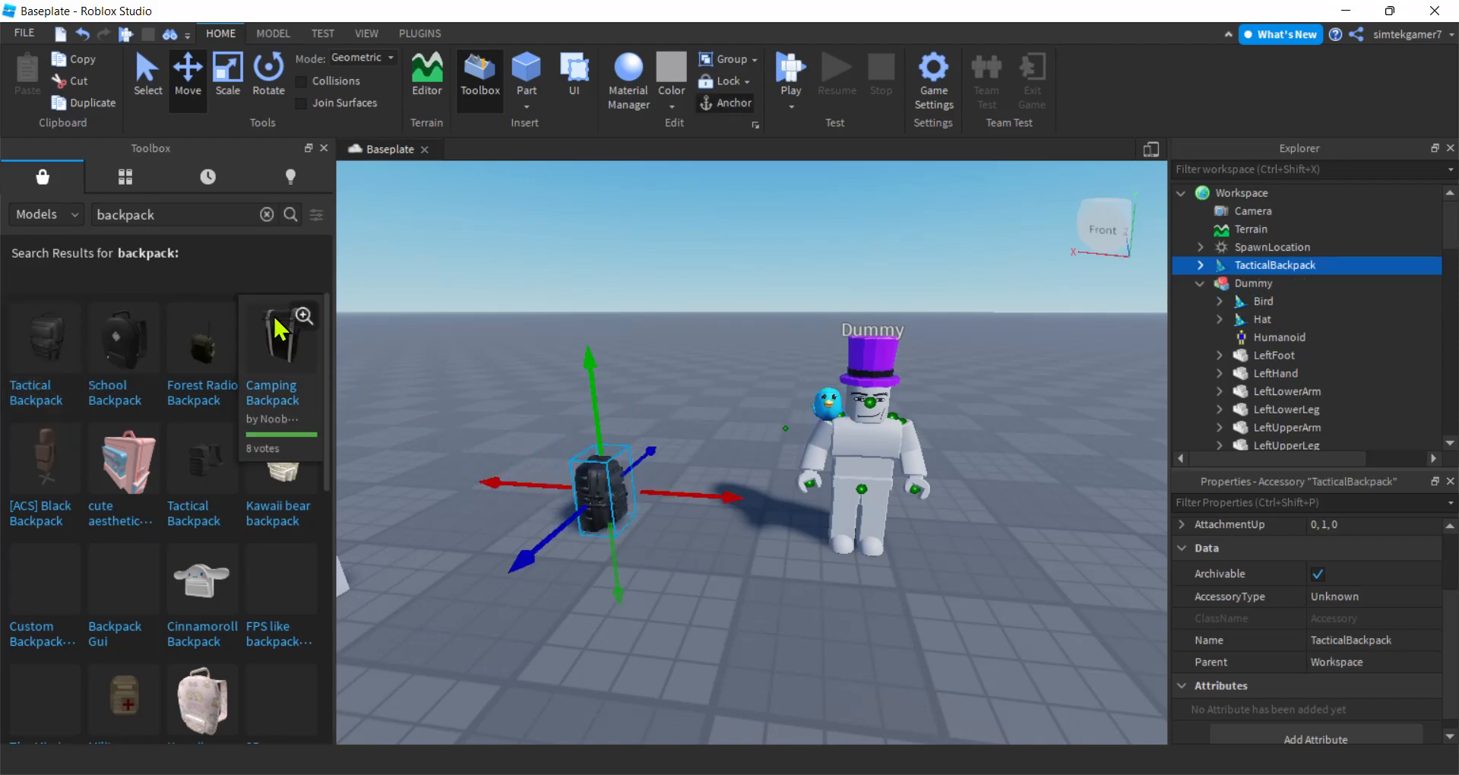
Step: Close the Toolbox and expand the TacticalBackpack and its Handle to inspect what they contain
click(324, 148)
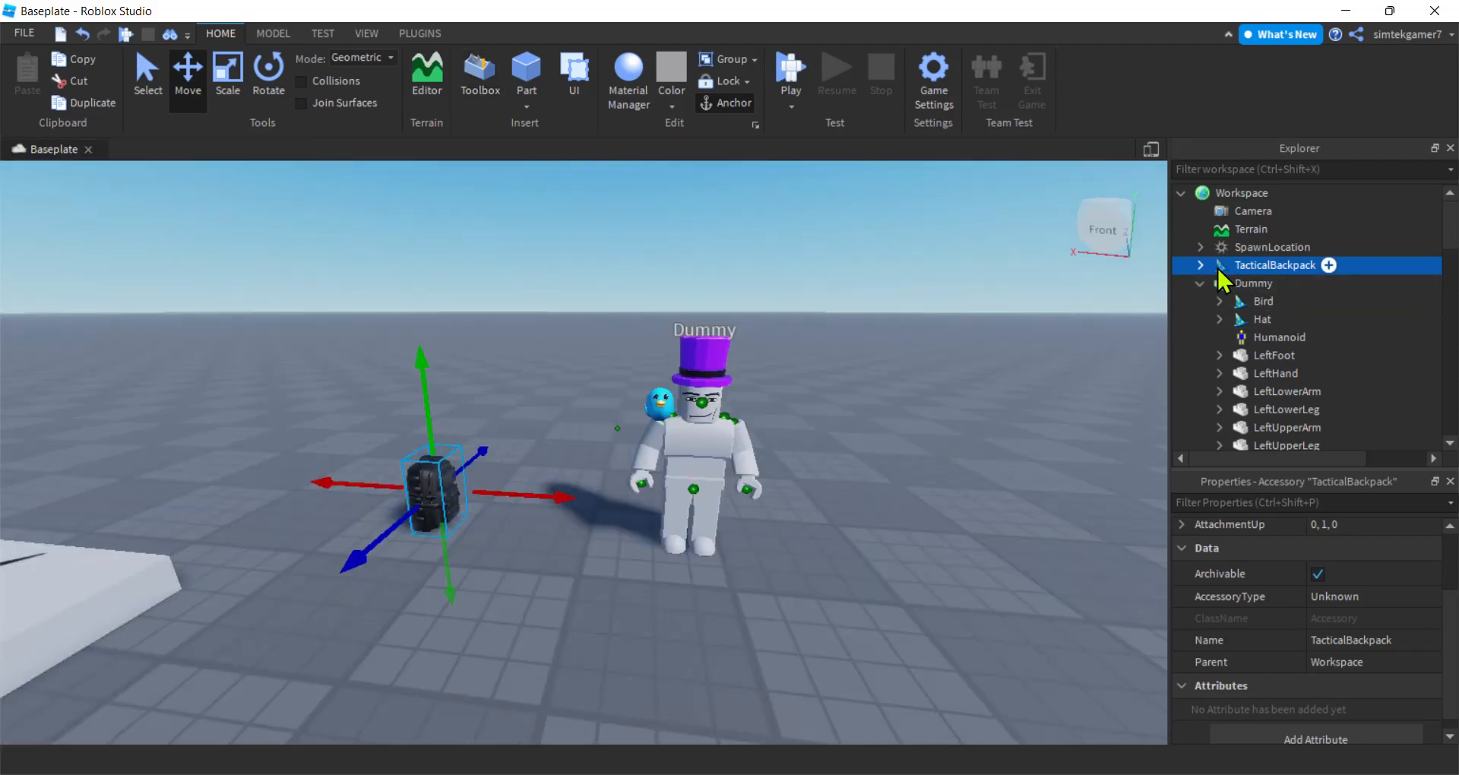
click(1200, 265)
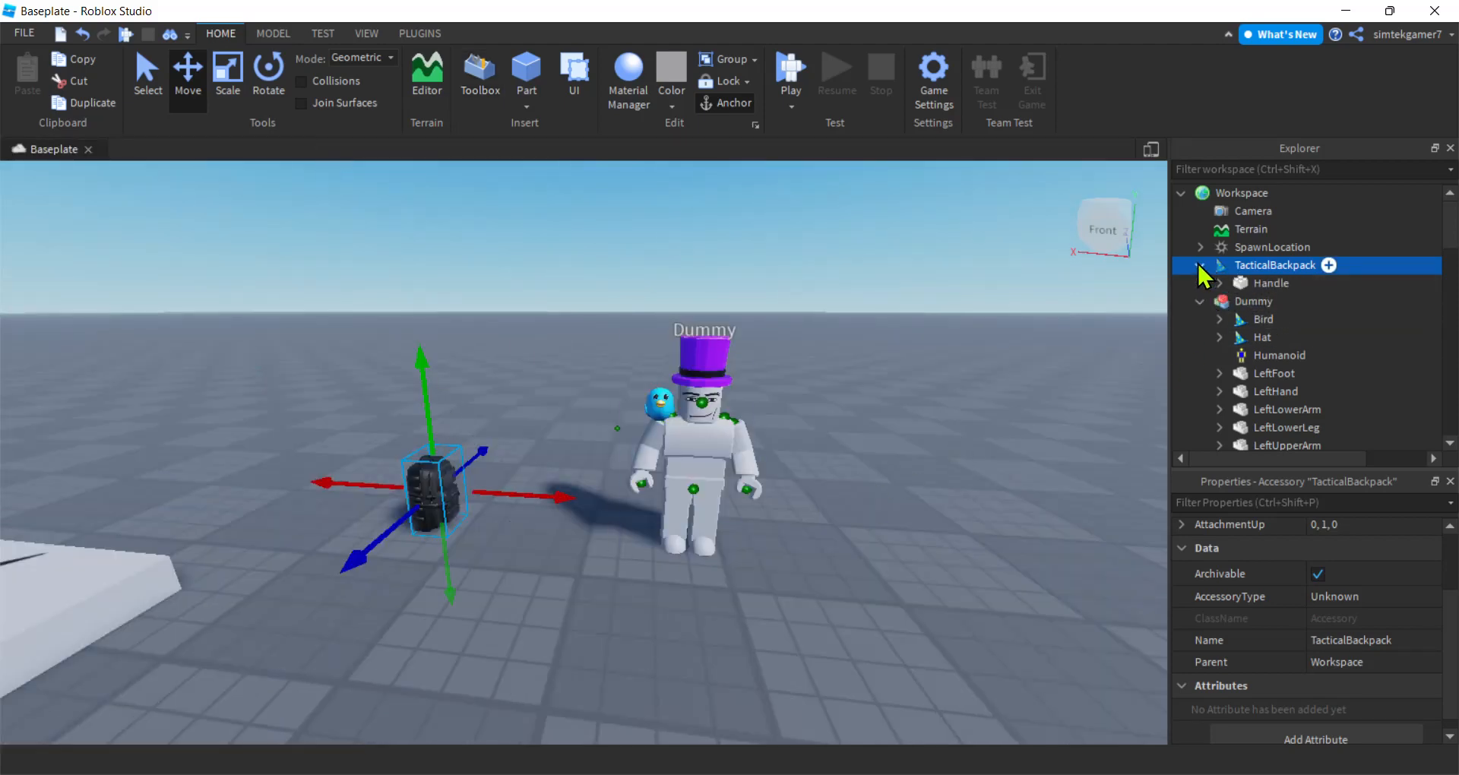
click(1218, 283)
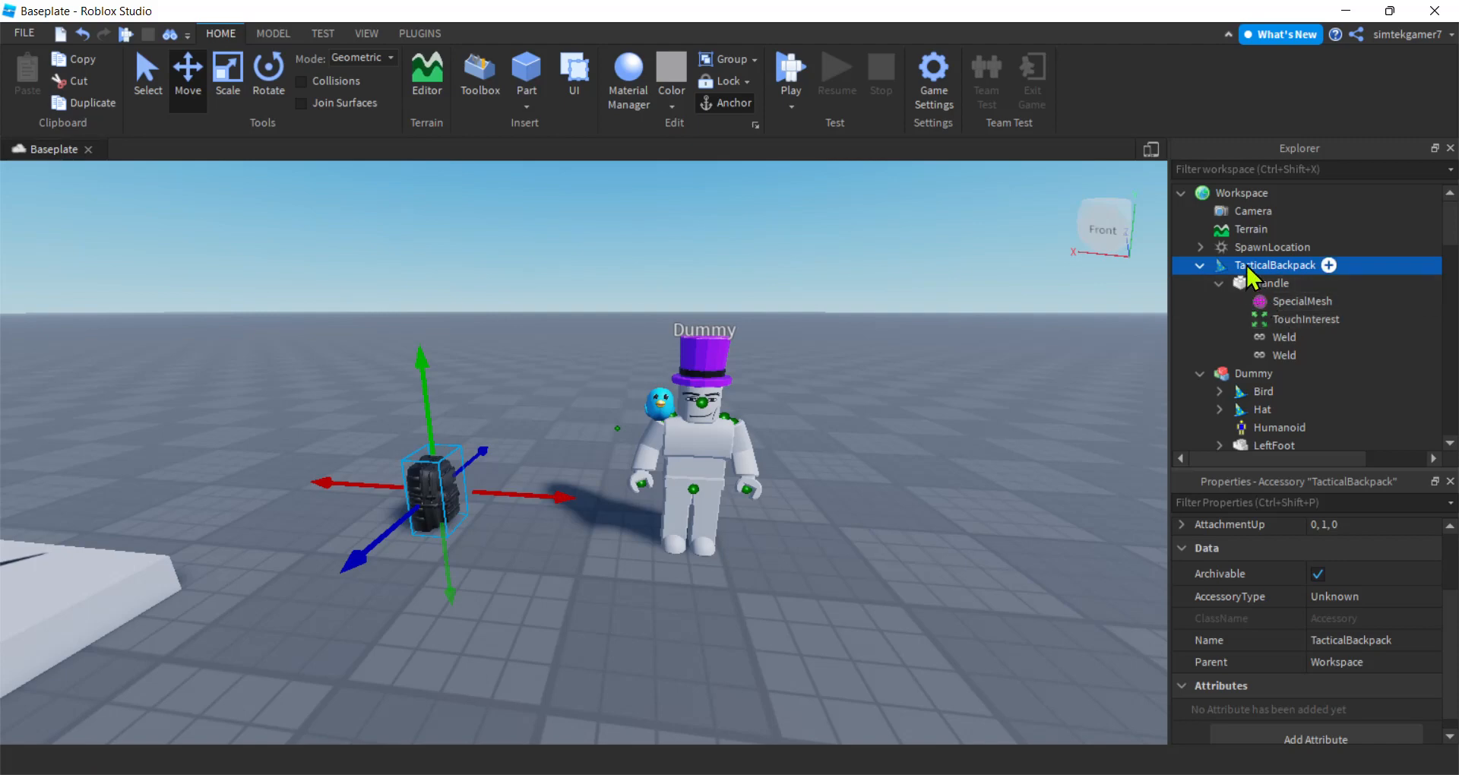
Step: Try parenting the TacticalBackpack to the Dummy while its Handle is anchored, and undo the move
drag(1248, 269, 1251, 377)
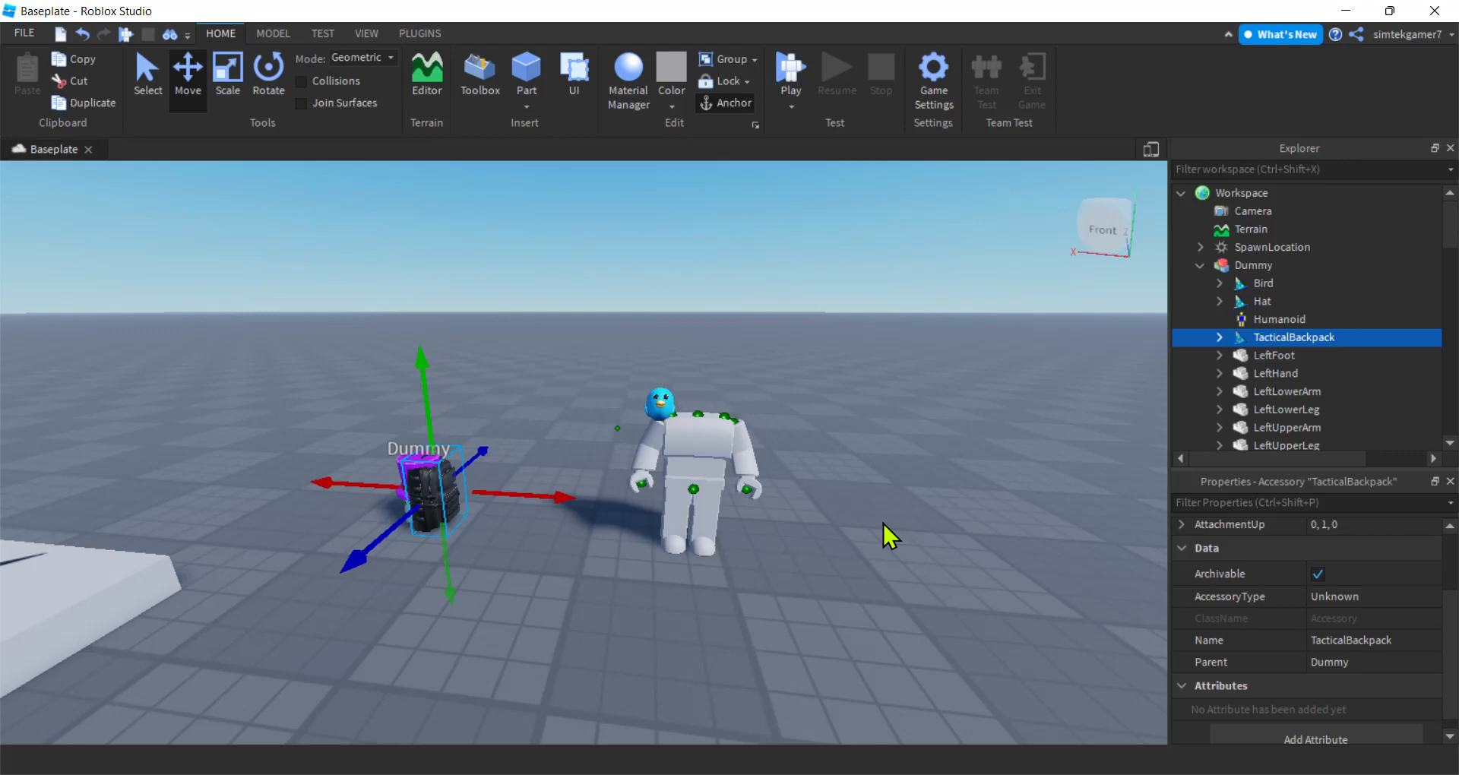
key(ctrl+z)
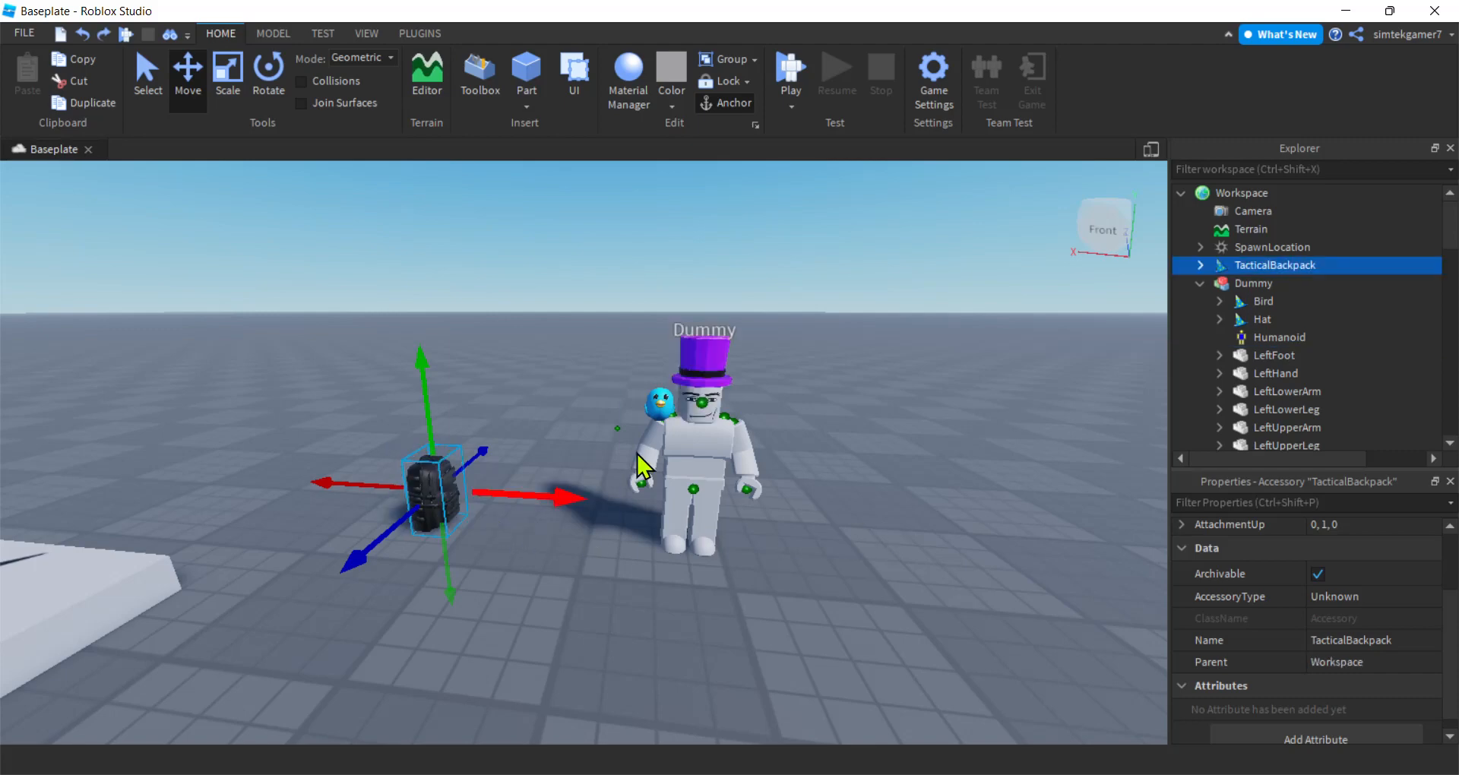
Step: Unanchor the Handle part of the TacticalBackpack
scroll(1285, 349, down, 1)
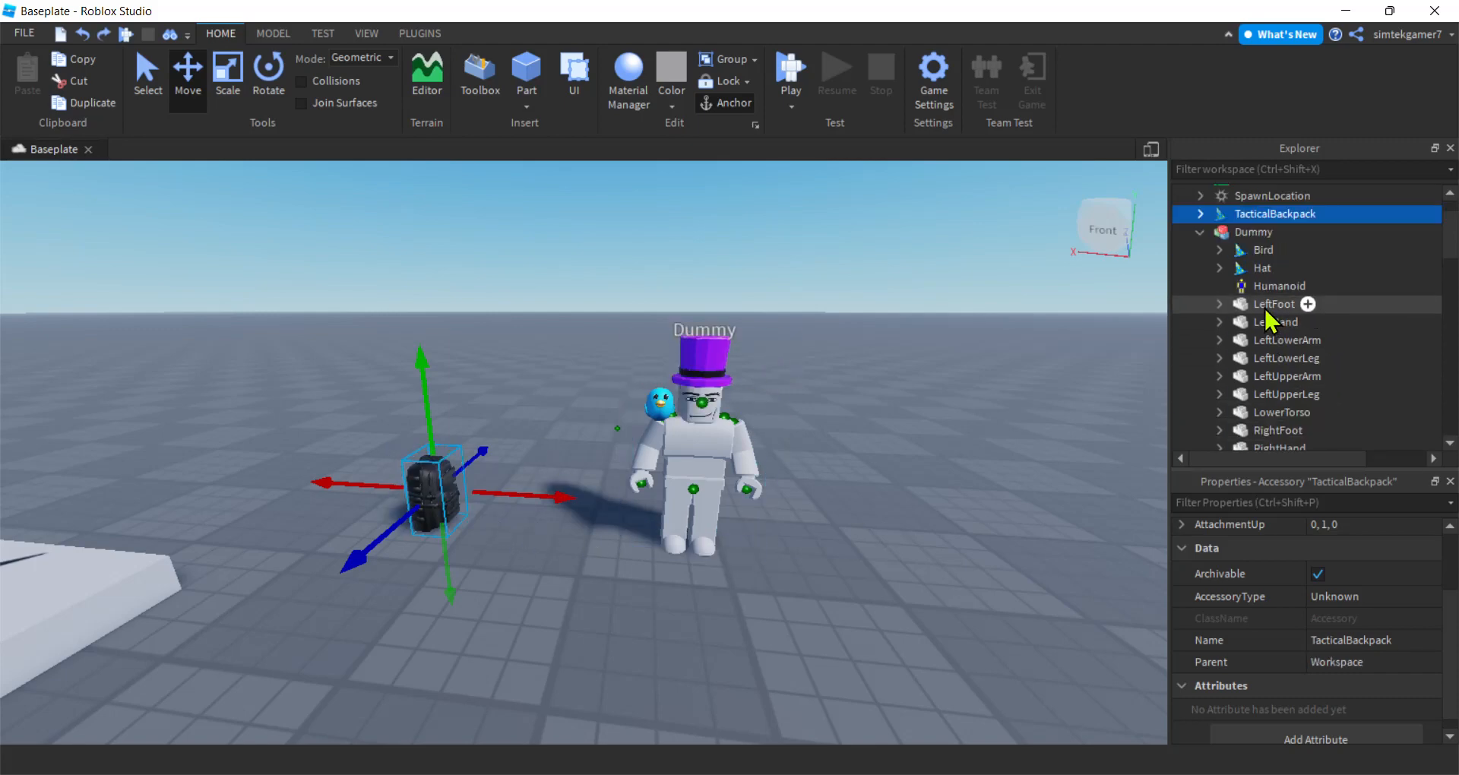
click(1200, 215)
click(1235, 232)
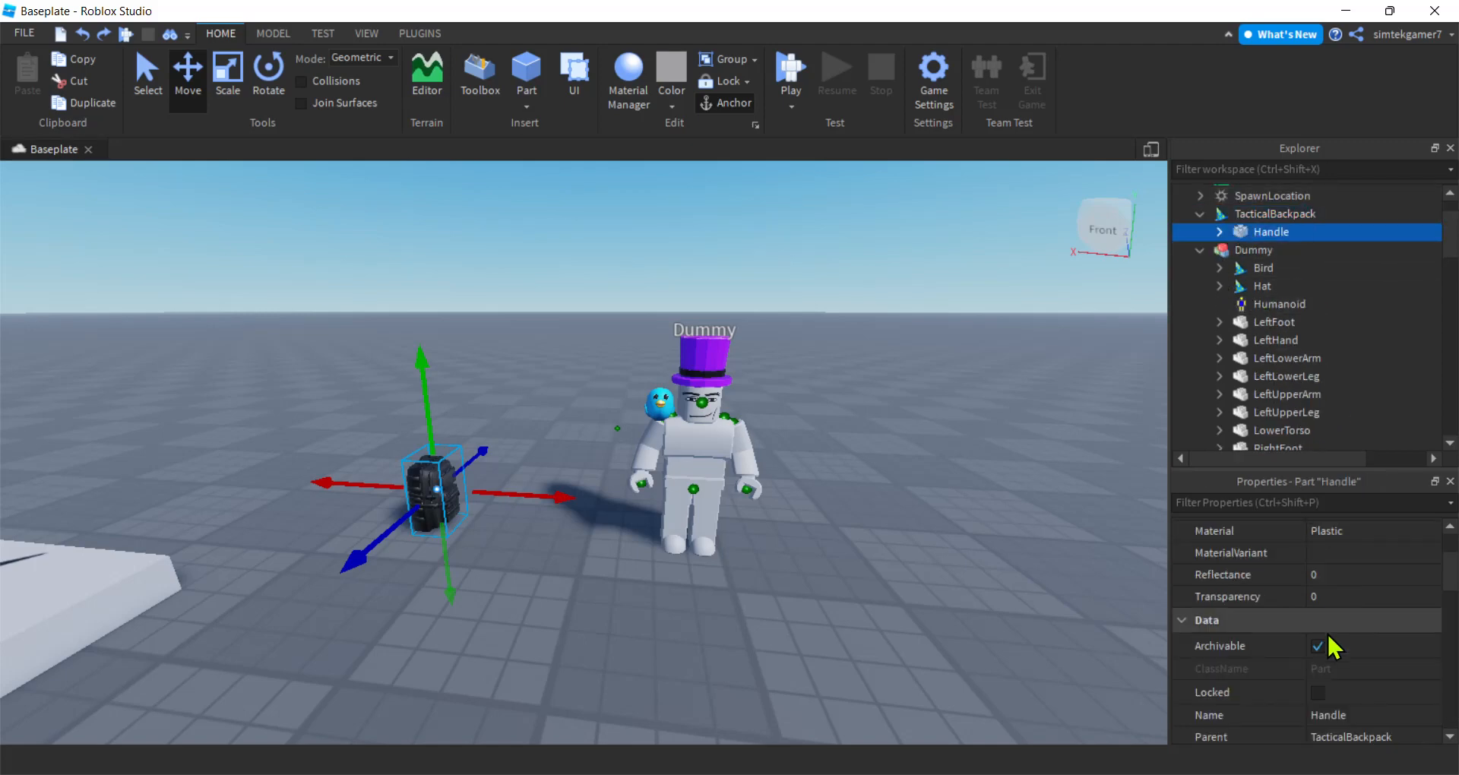
scroll(1329, 649, down, 3)
scroll(1329, 648, down, 4)
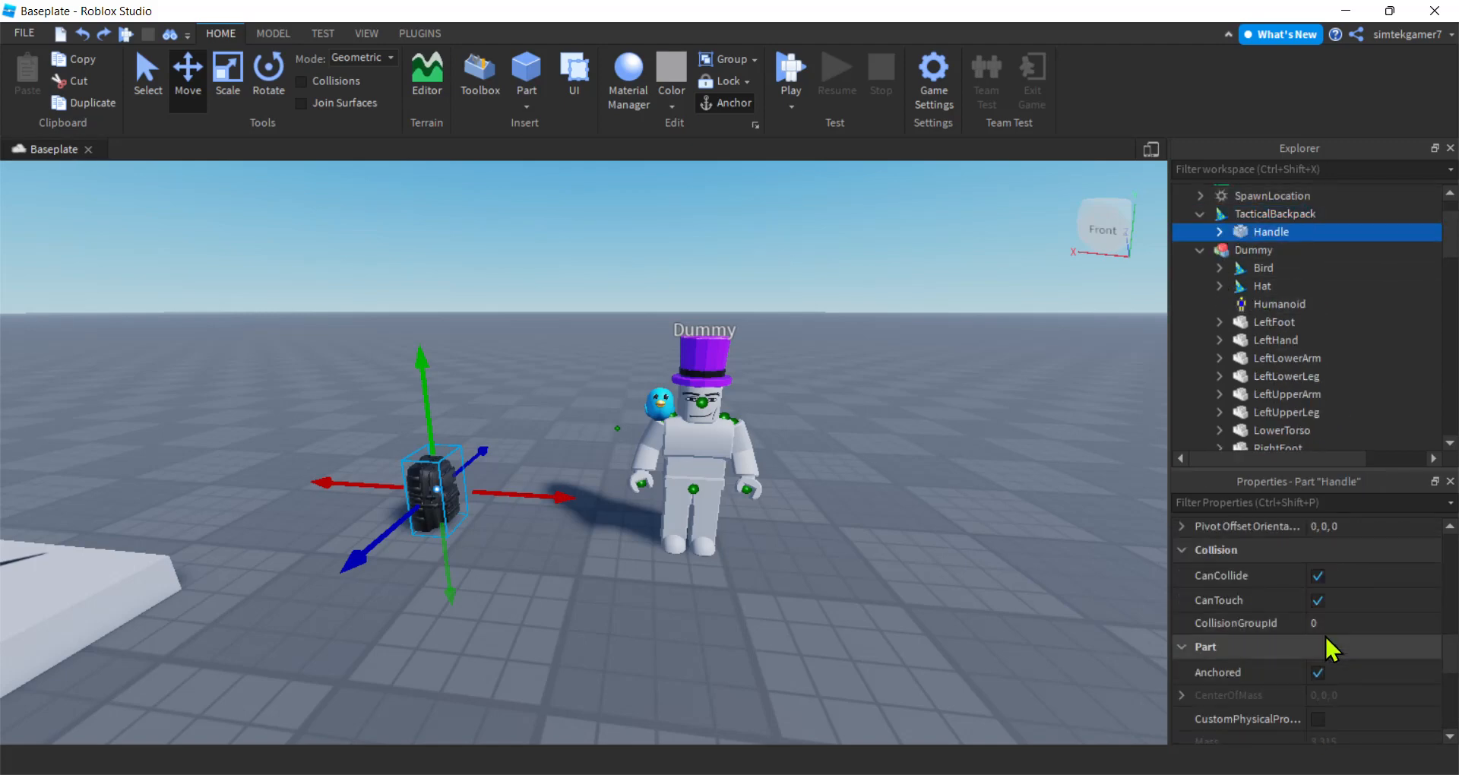
click(1315, 673)
scroll(1284, 272, up, 2)
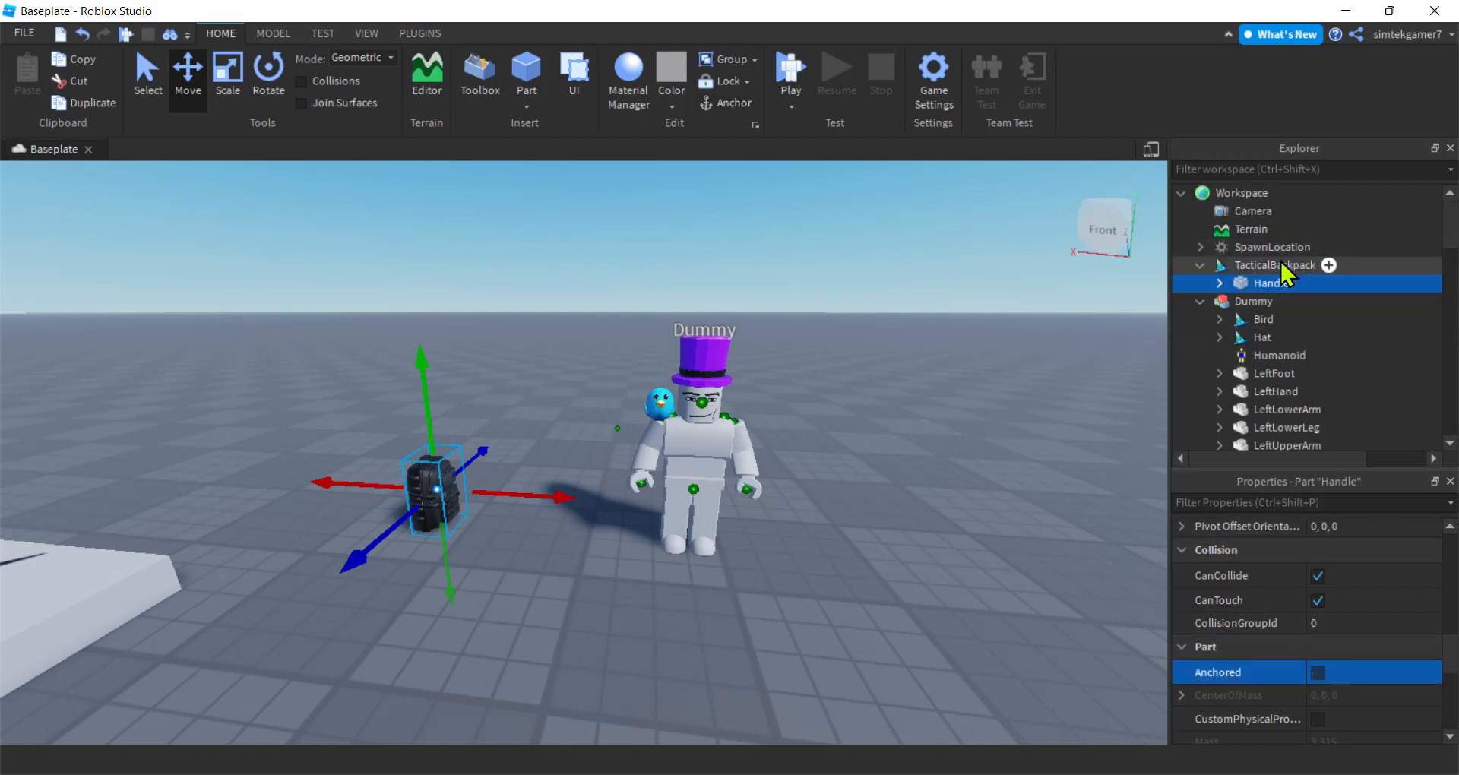
Step: Parent the TacticalBackpack to the Dummy to check its fit, and return it to the Workspace
drag(1262, 269, 1248, 304)
key(f)
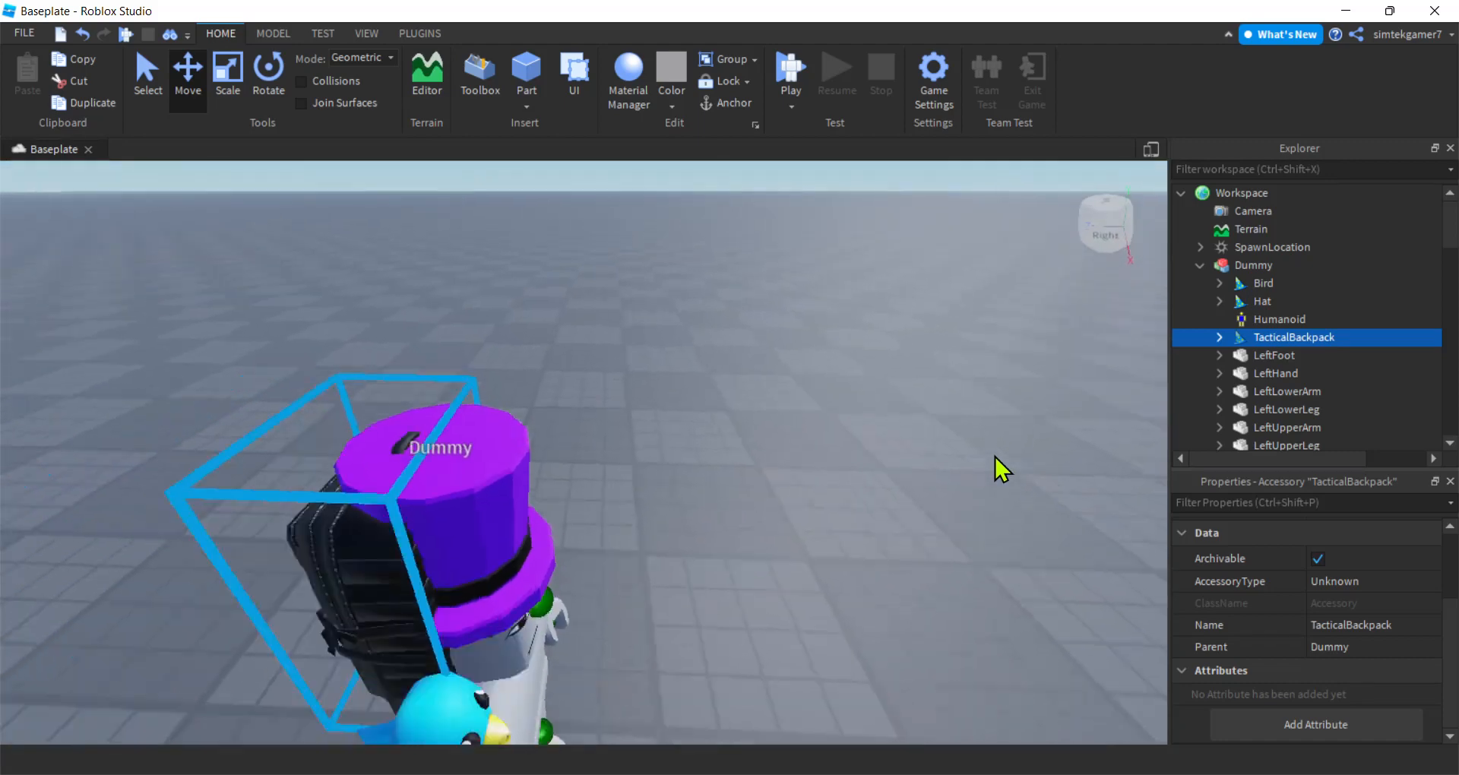
scroll(994, 456, down, 5)
right_drag(994, 456, 995, 456)
drag(1268, 337, 1255, 193)
key(f)
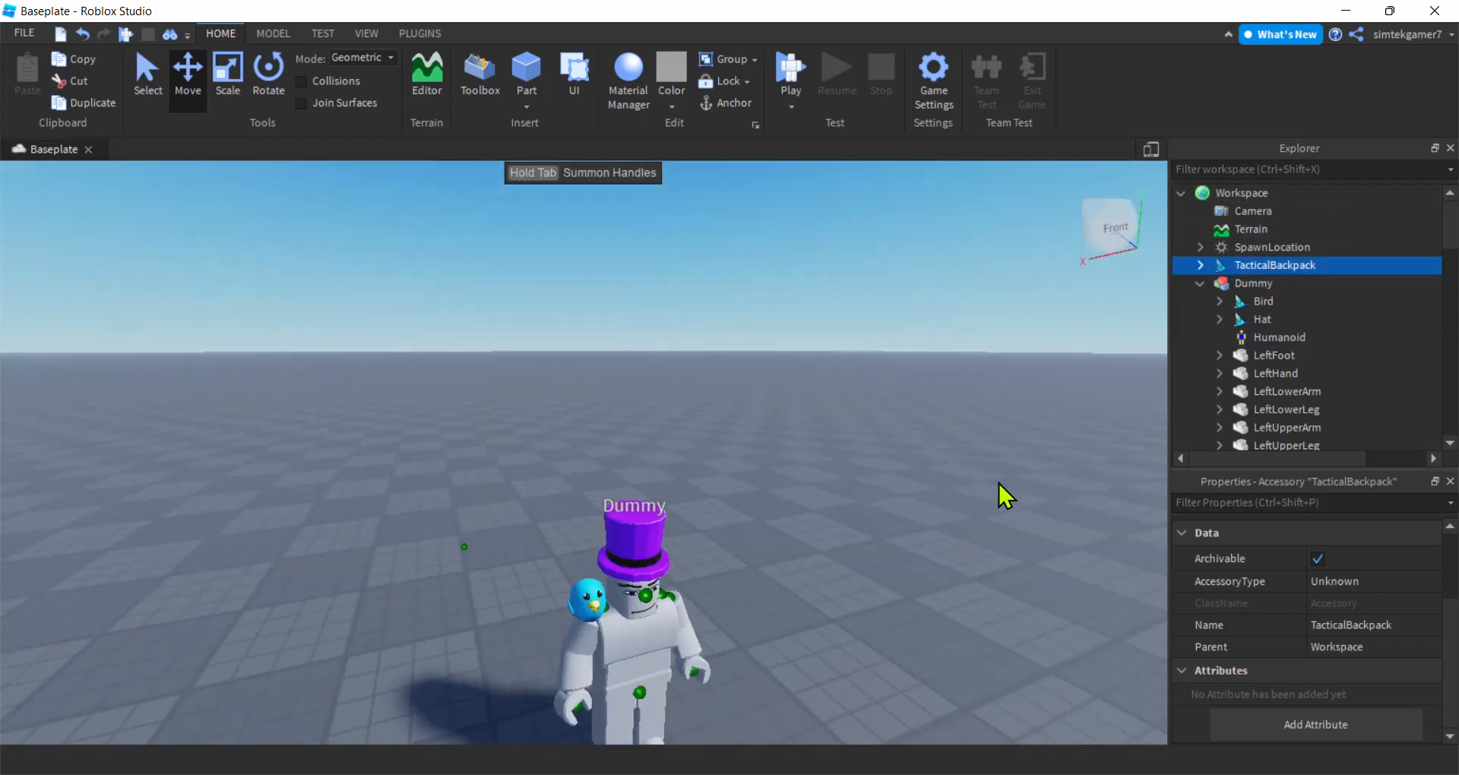
right_drag(997, 483, 997, 482)
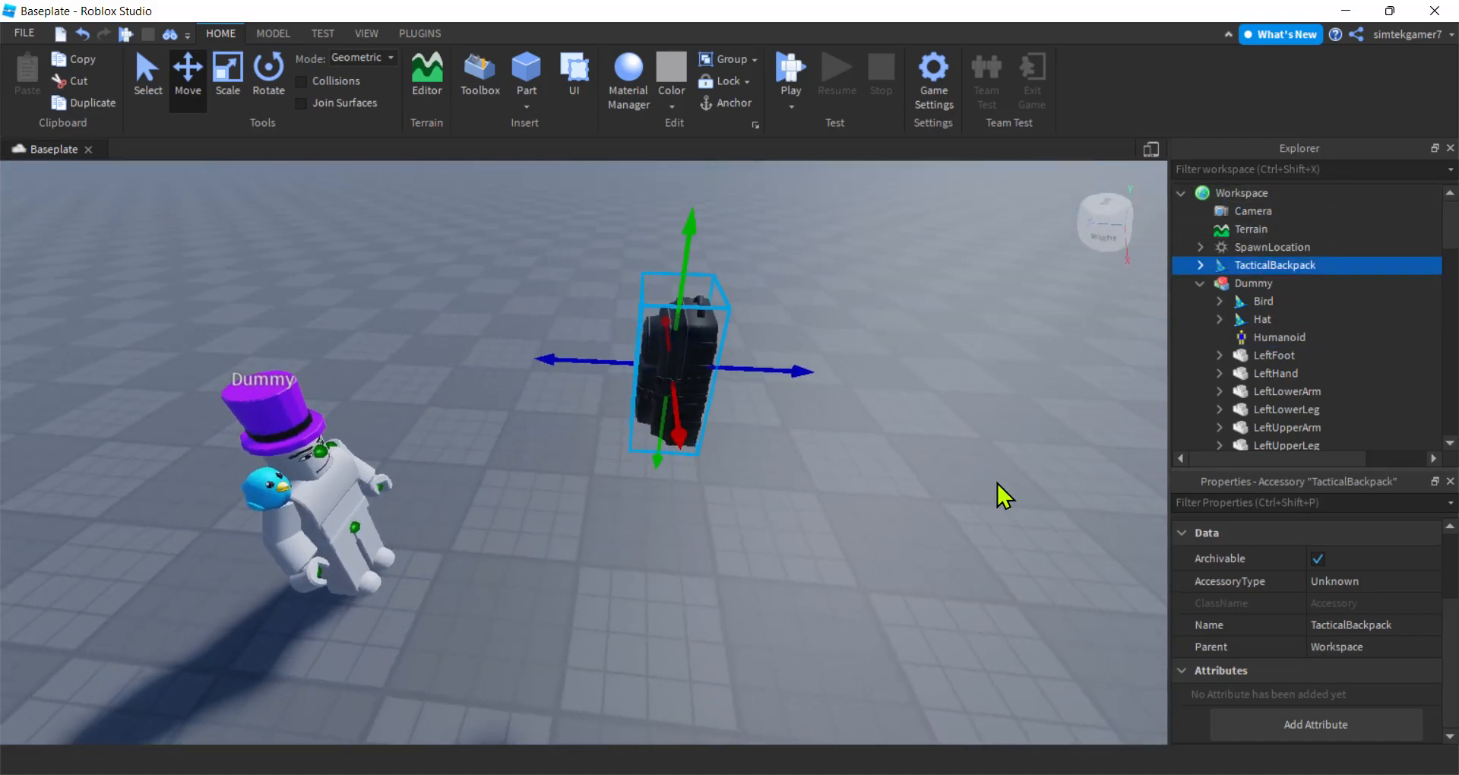
Step: Add an Attachment to the TacticalBackpack's Handle
click(1200, 264)
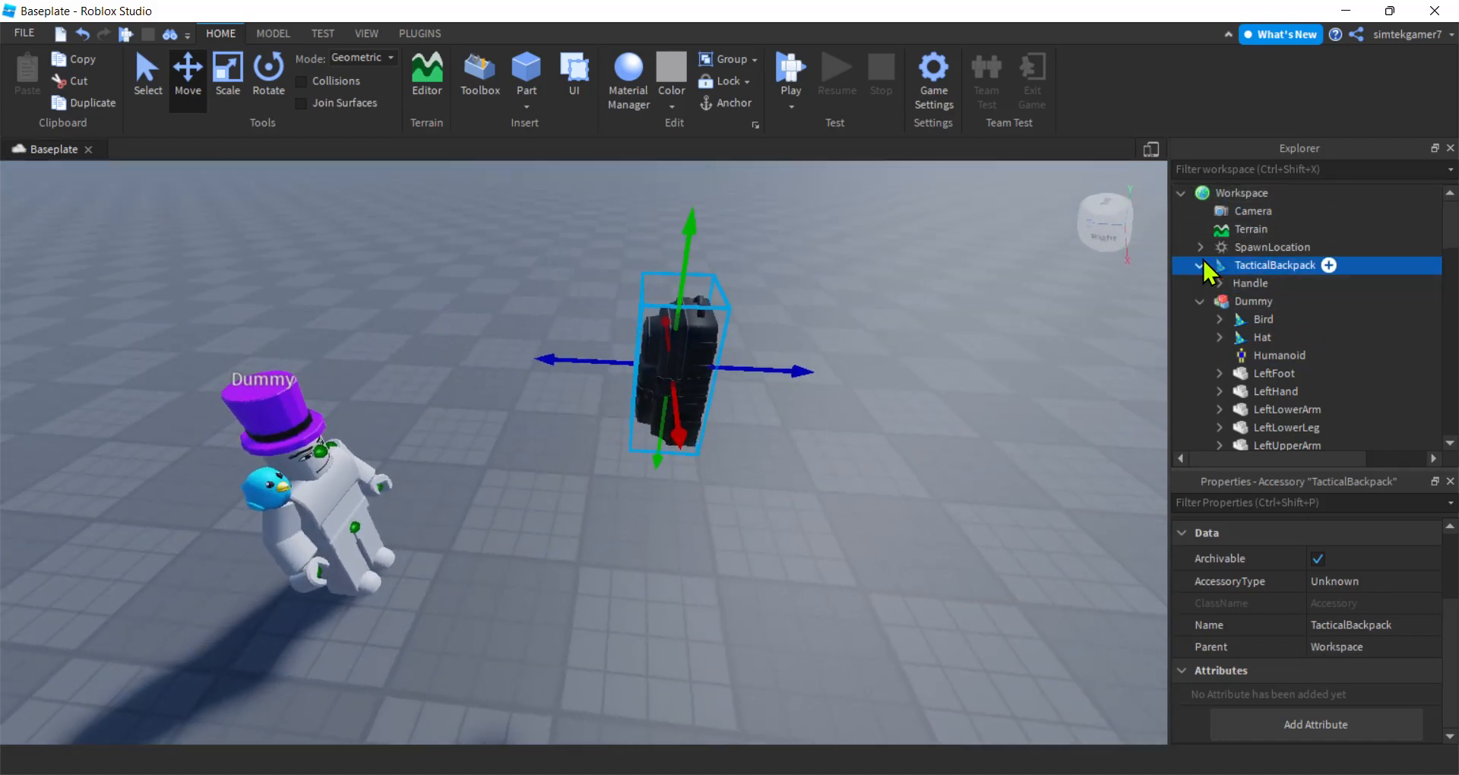
click(1260, 284)
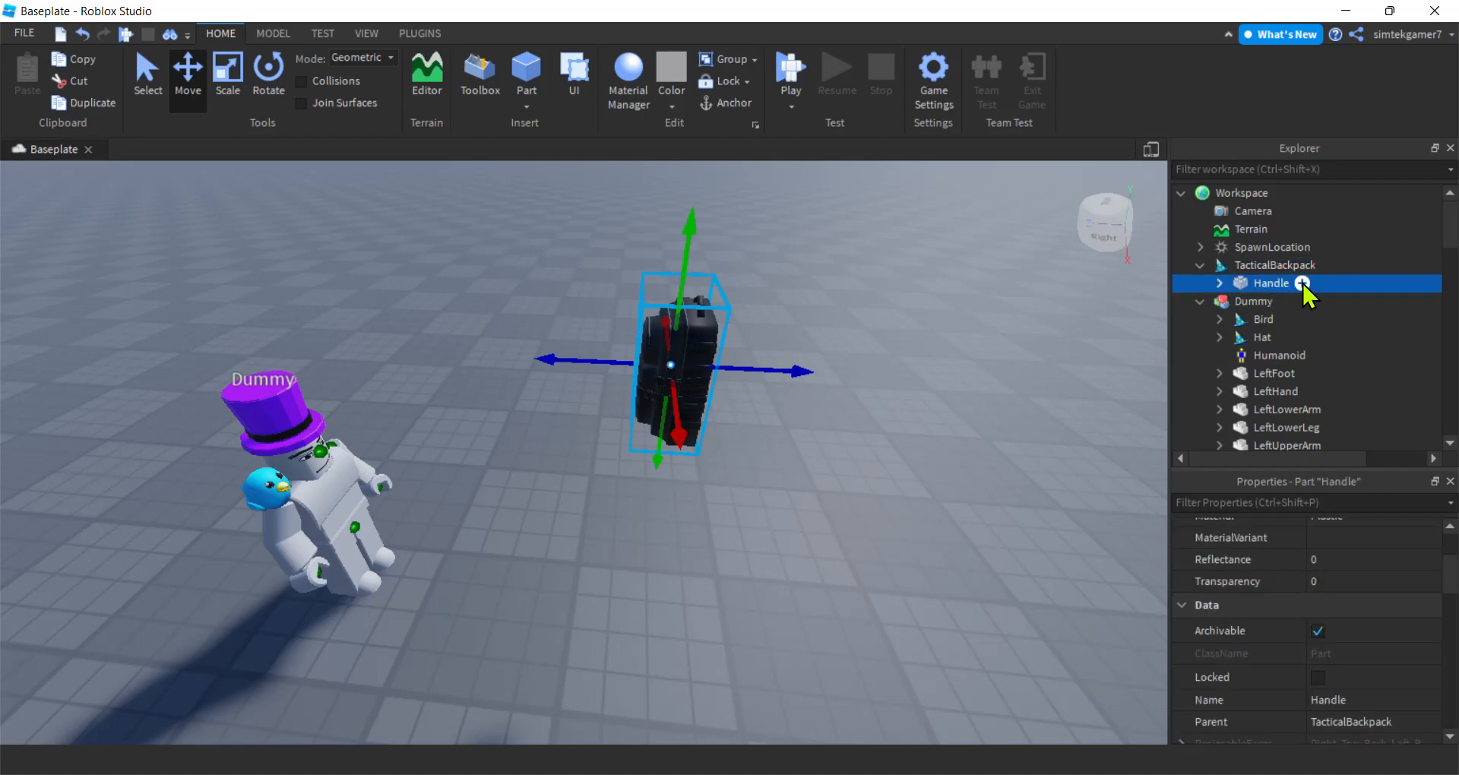
click(1302, 283)
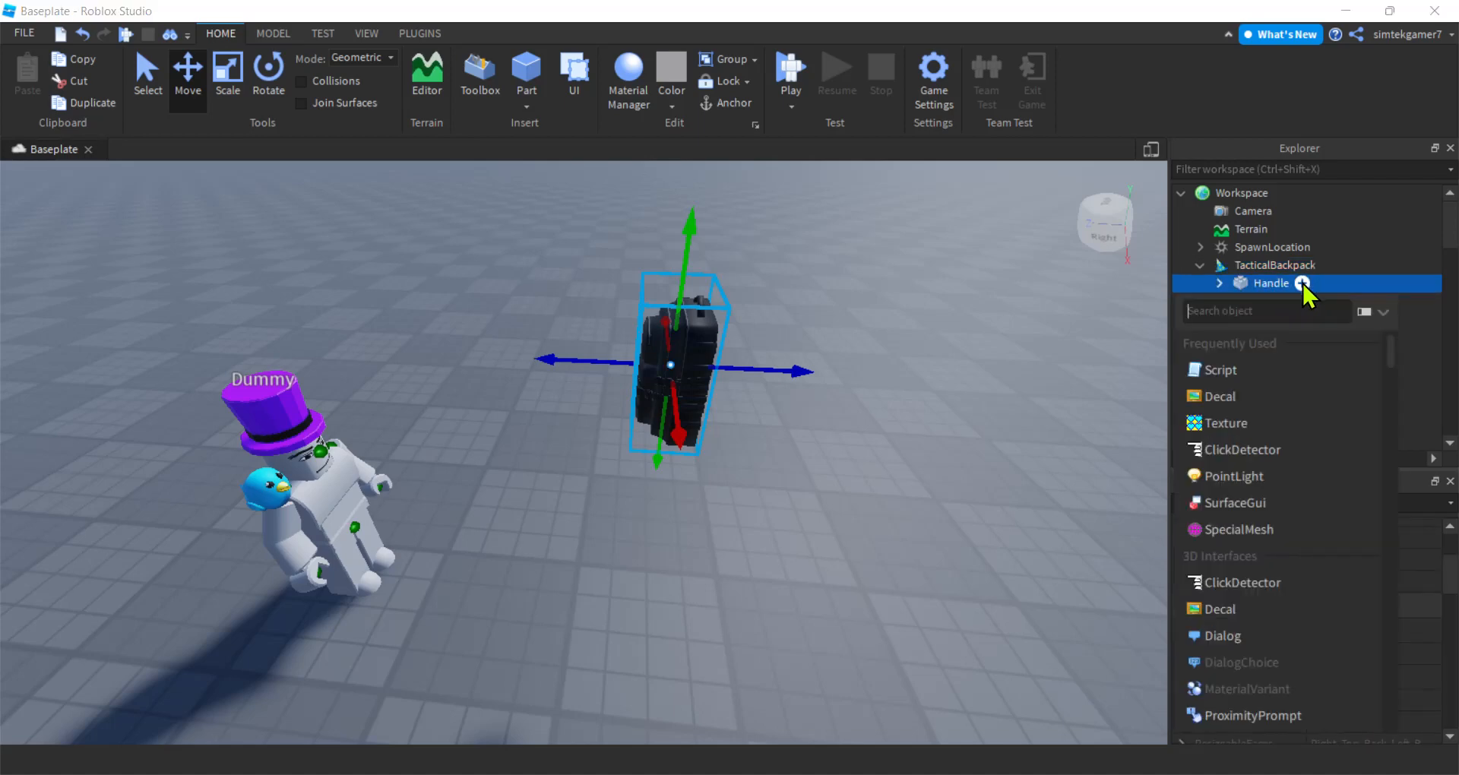
click(1250, 345)
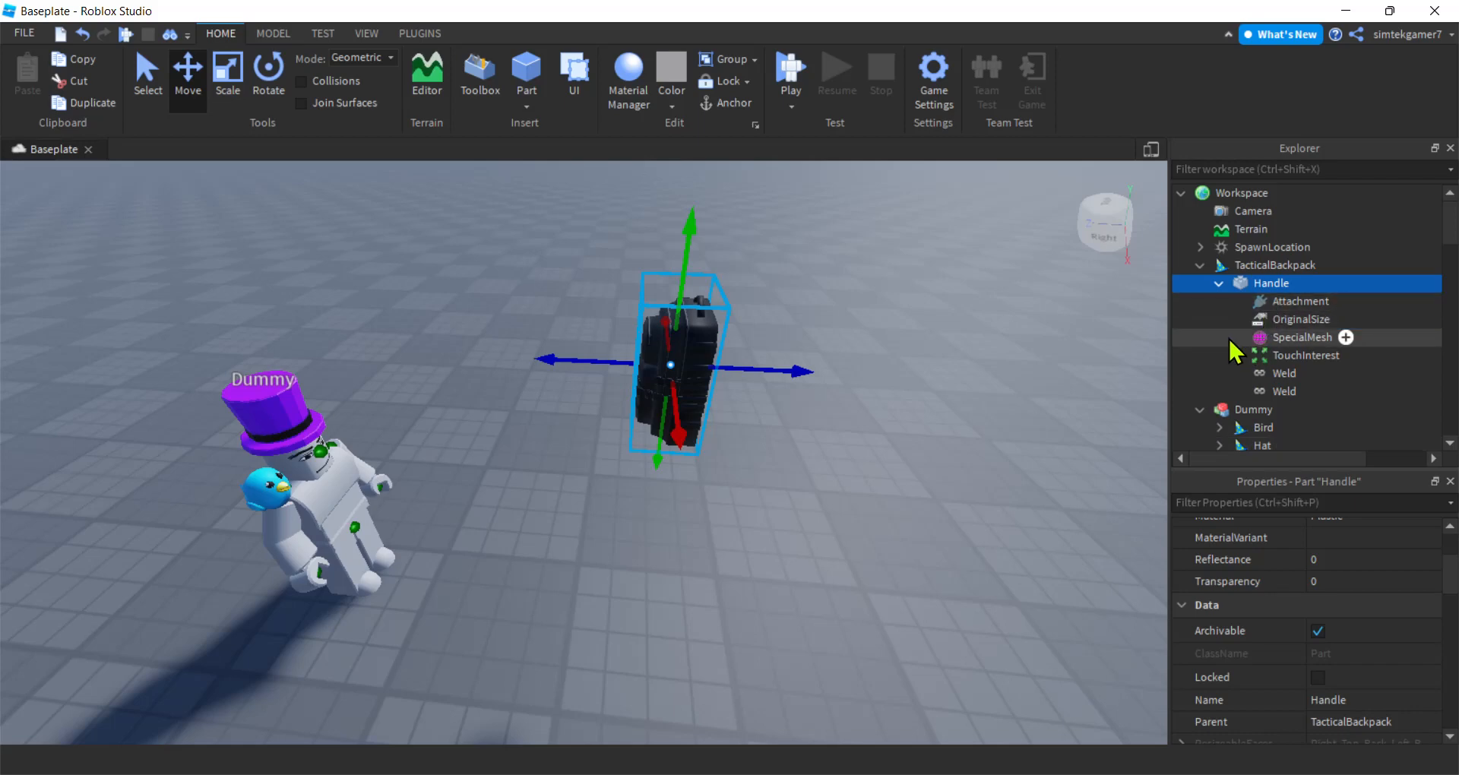
Step: Find the BodyBackAttachment under the Dummy's UpperTorso and examine where it sits on the body
scroll(1228, 336, down, 3)
scroll(1228, 348, down, 5)
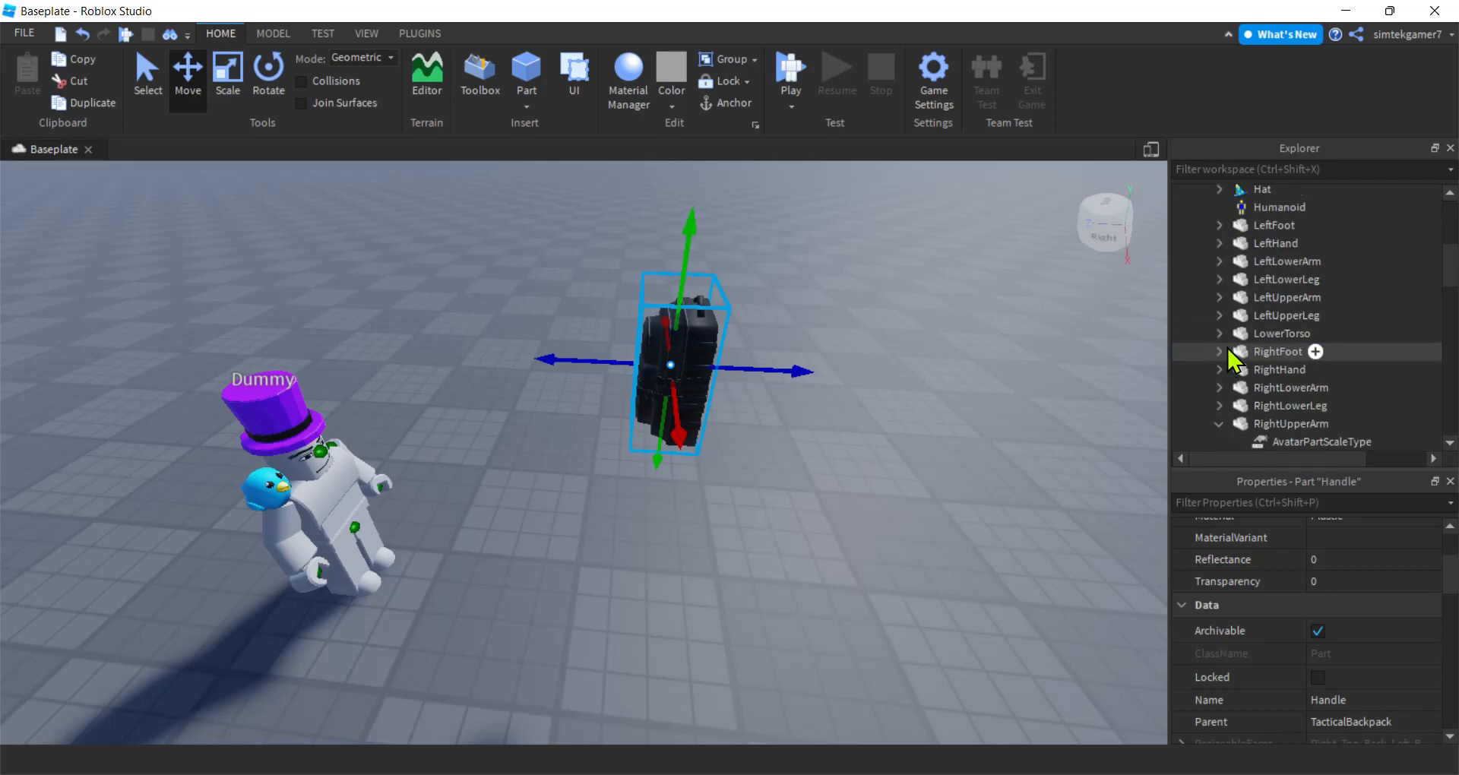
scroll(1228, 349, down, 5)
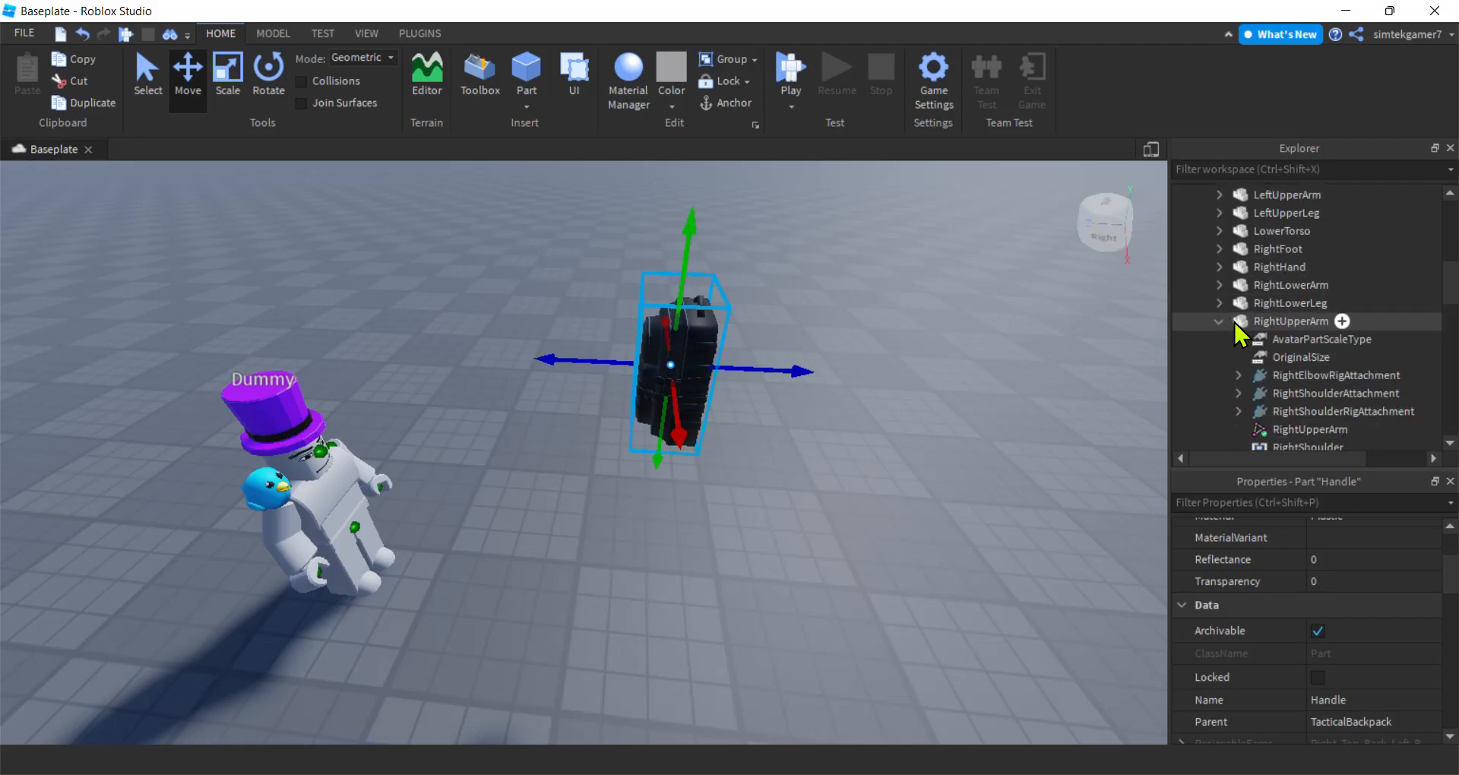
scroll(1231, 356, down, 5)
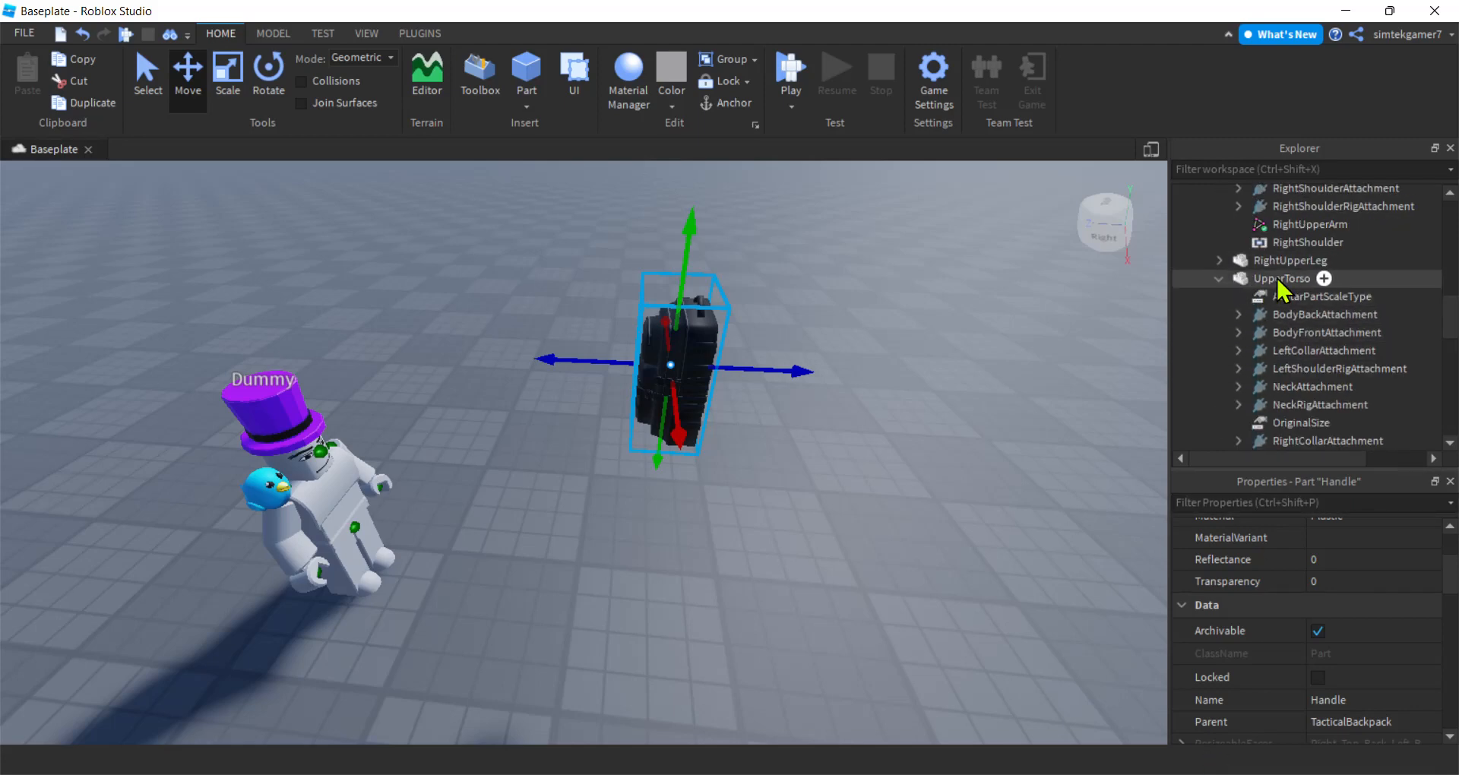
scroll(1259, 425, down, 2)
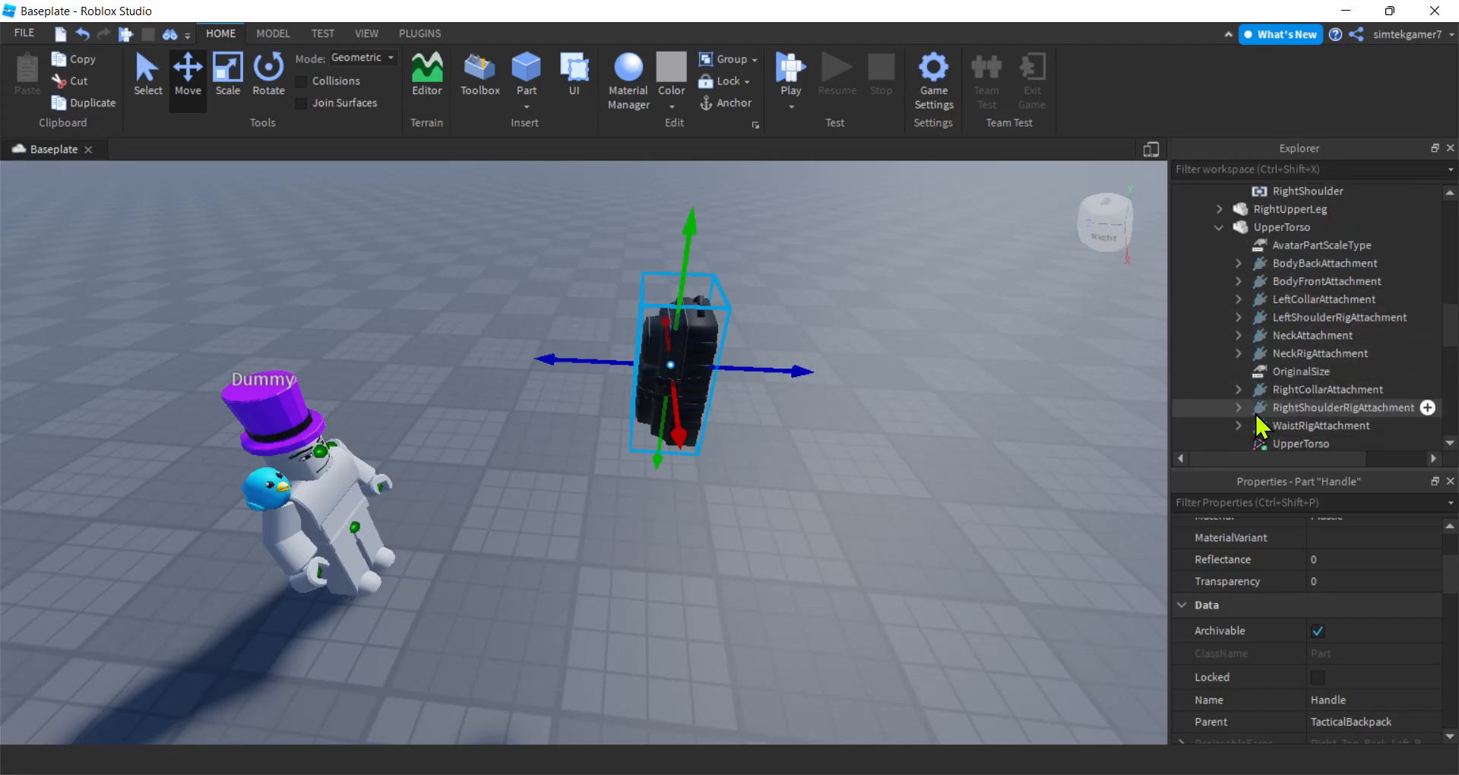
click(1298, 264)
key(f)
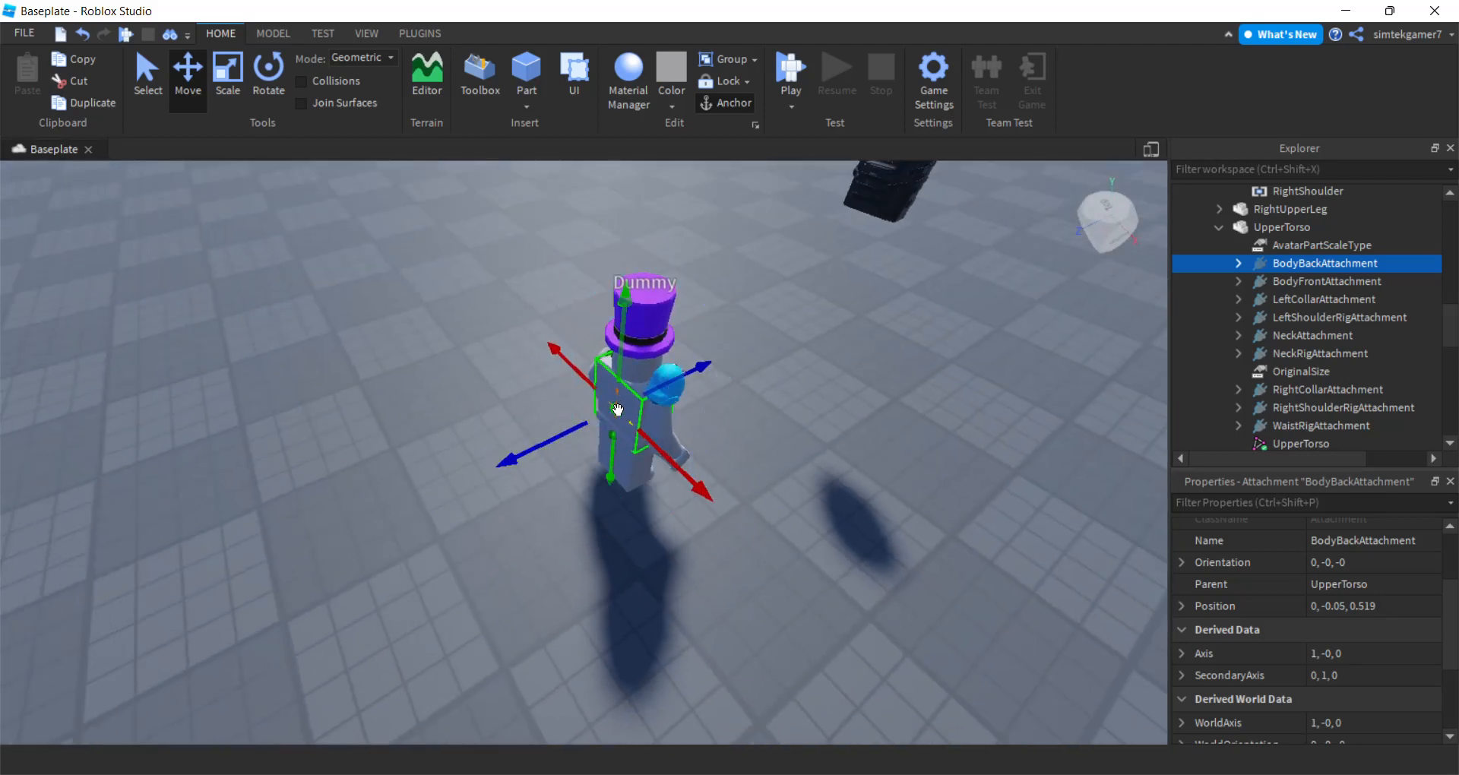
right_drag(728, 450, 1022, 307)
right_drag(950, 370, 696, 407)
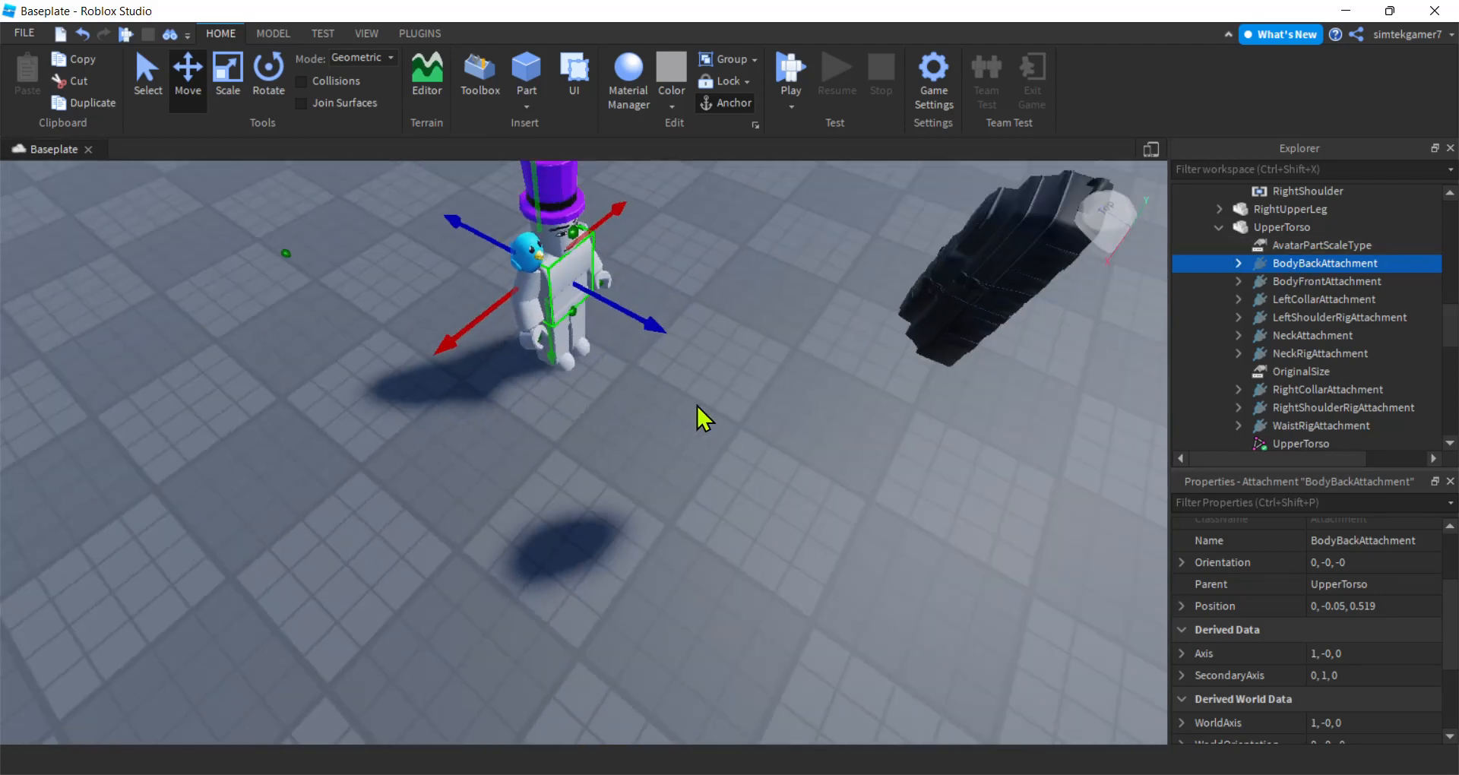
Step: Compare the location of the UpperTorso's BodyFrontAttachment with that of its BodyBackAttachment around the Dummy
click(1296, 282)
right_drag(853, 461, 544, 530)
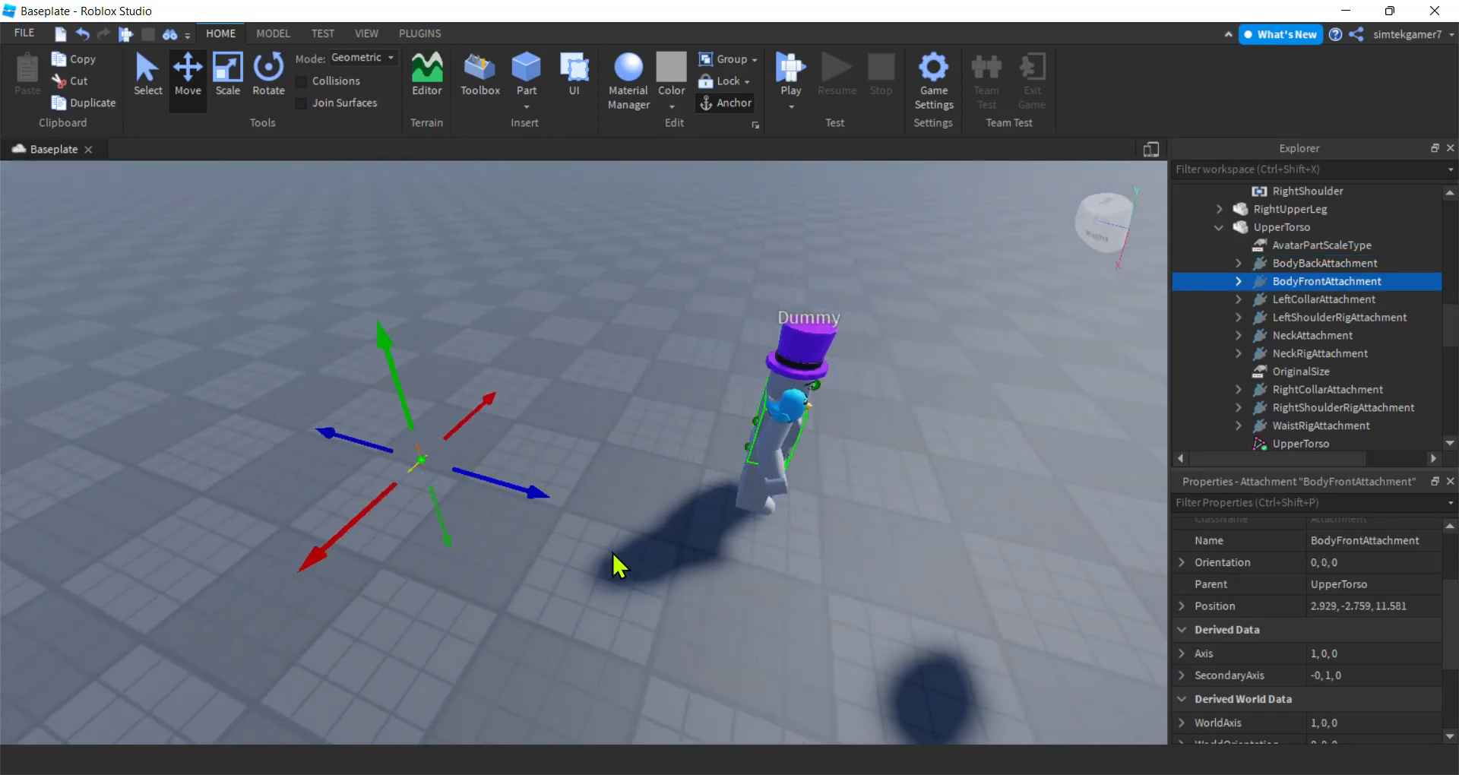
key(f)
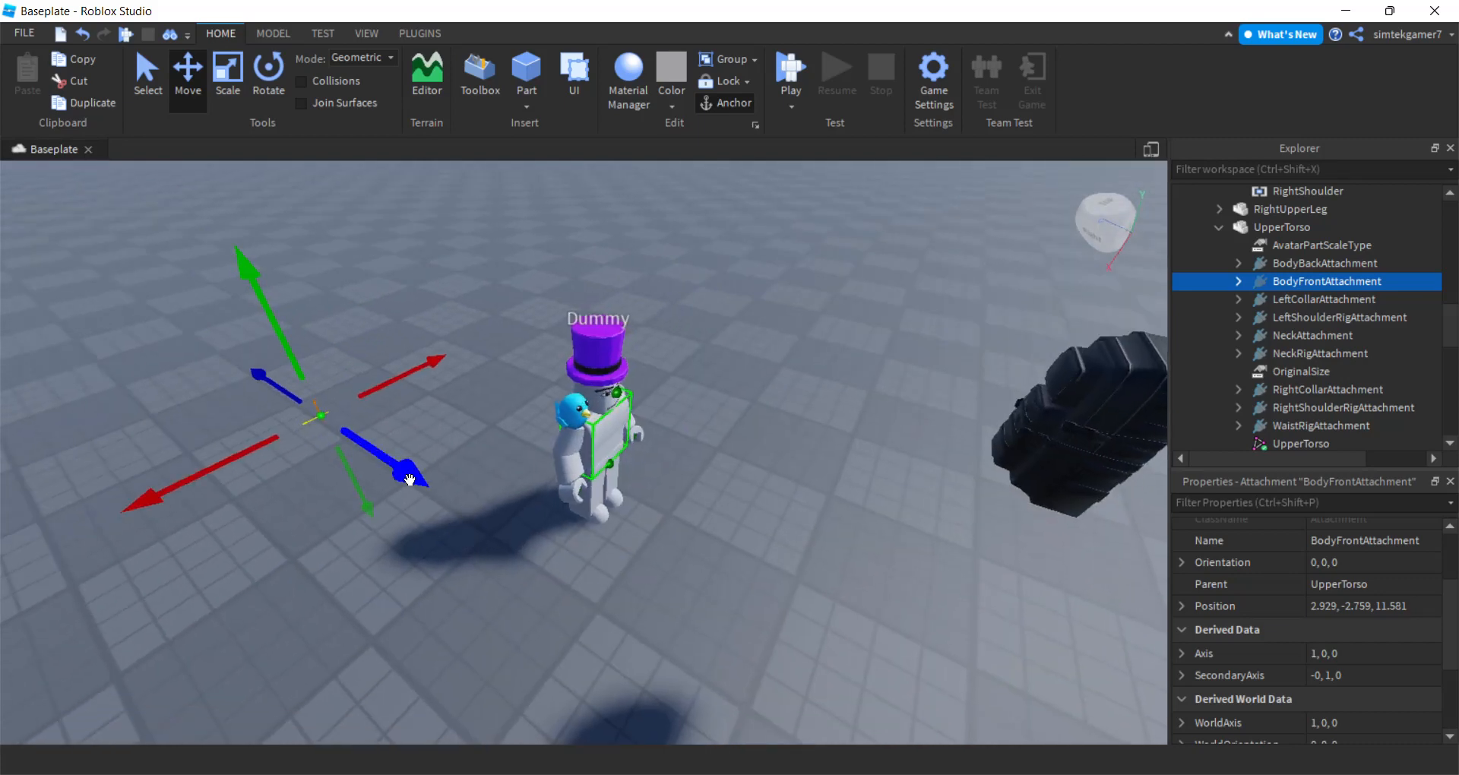
right_drag(517, 531, 390, 535)
key(a)
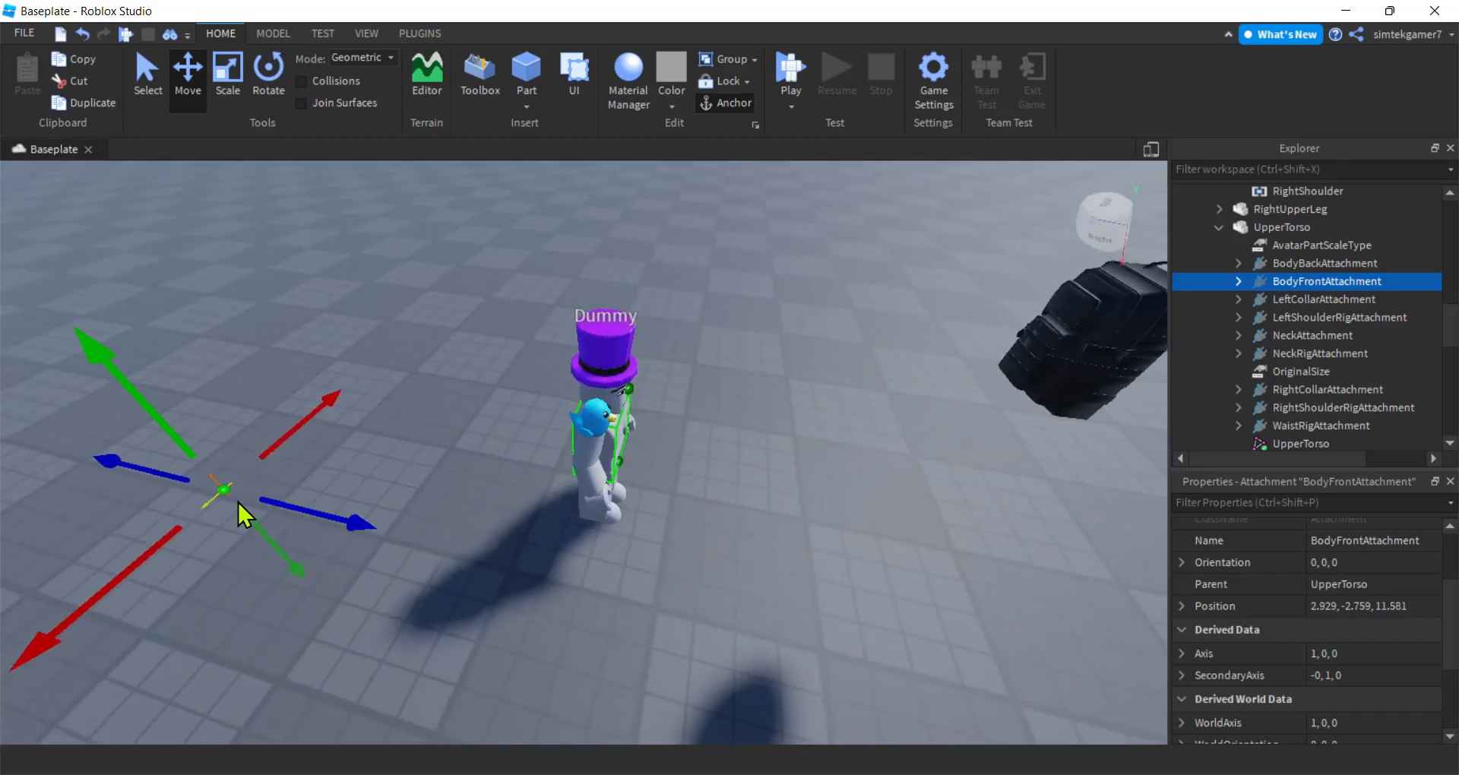
key(d)
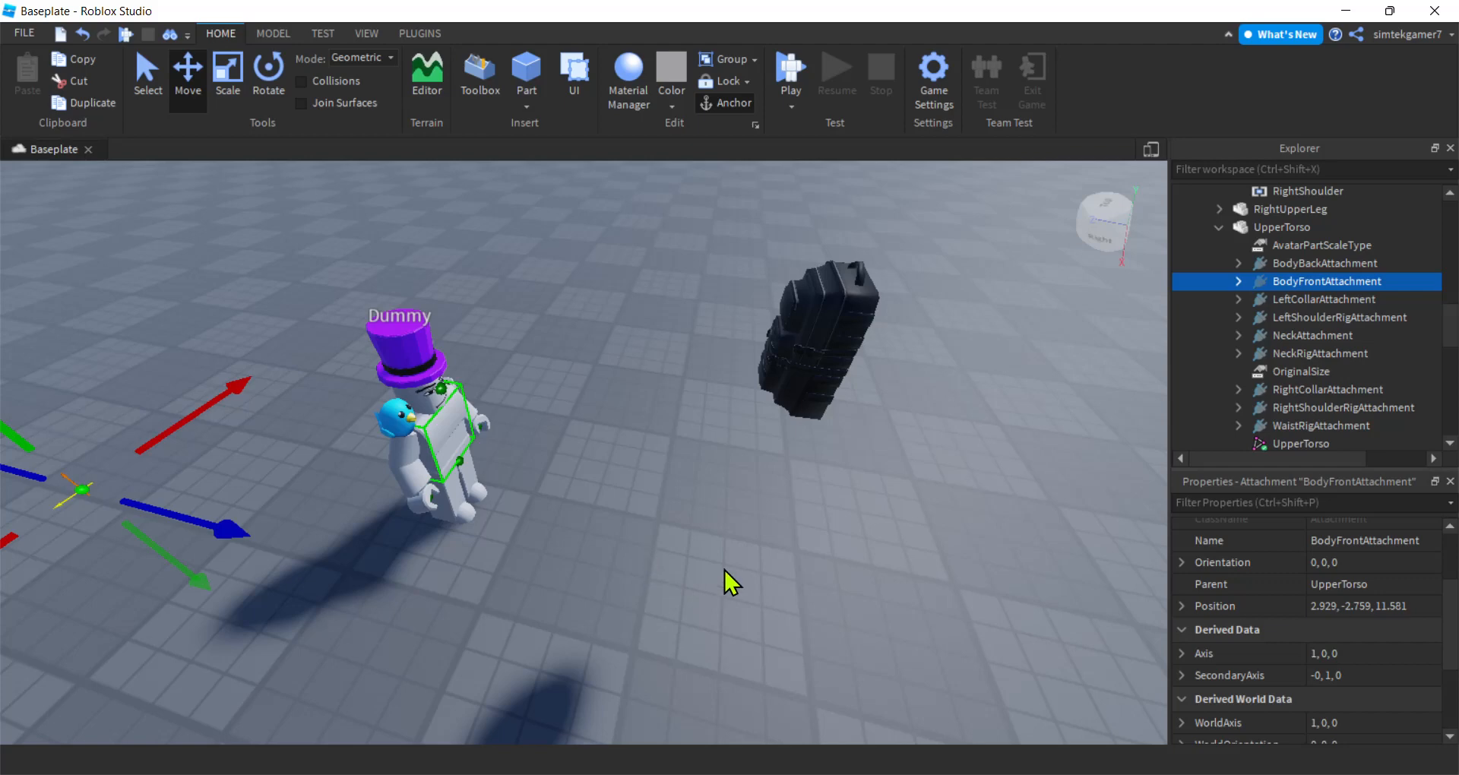
click(1289, 261)
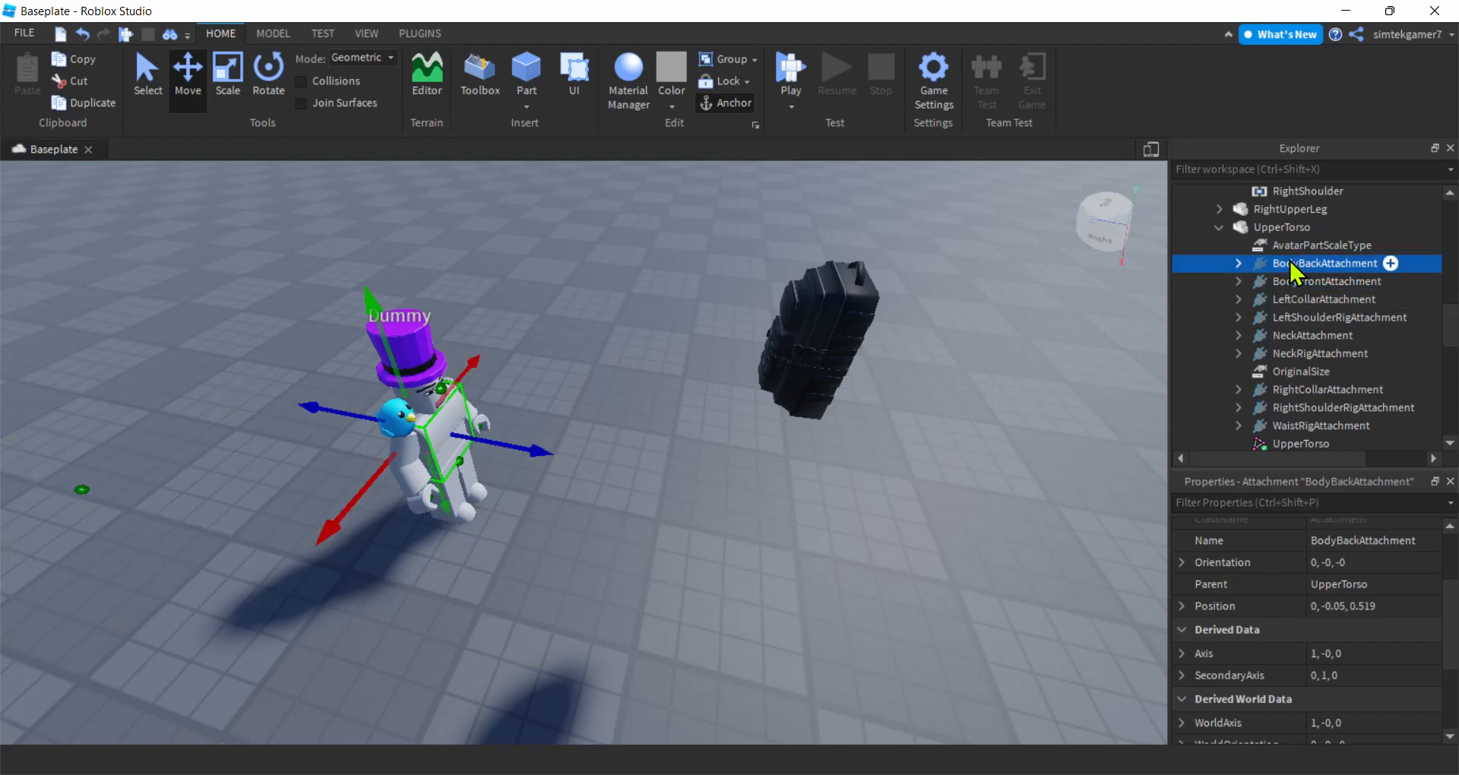
right_drag(460, 686, 469, 558)
key(a)
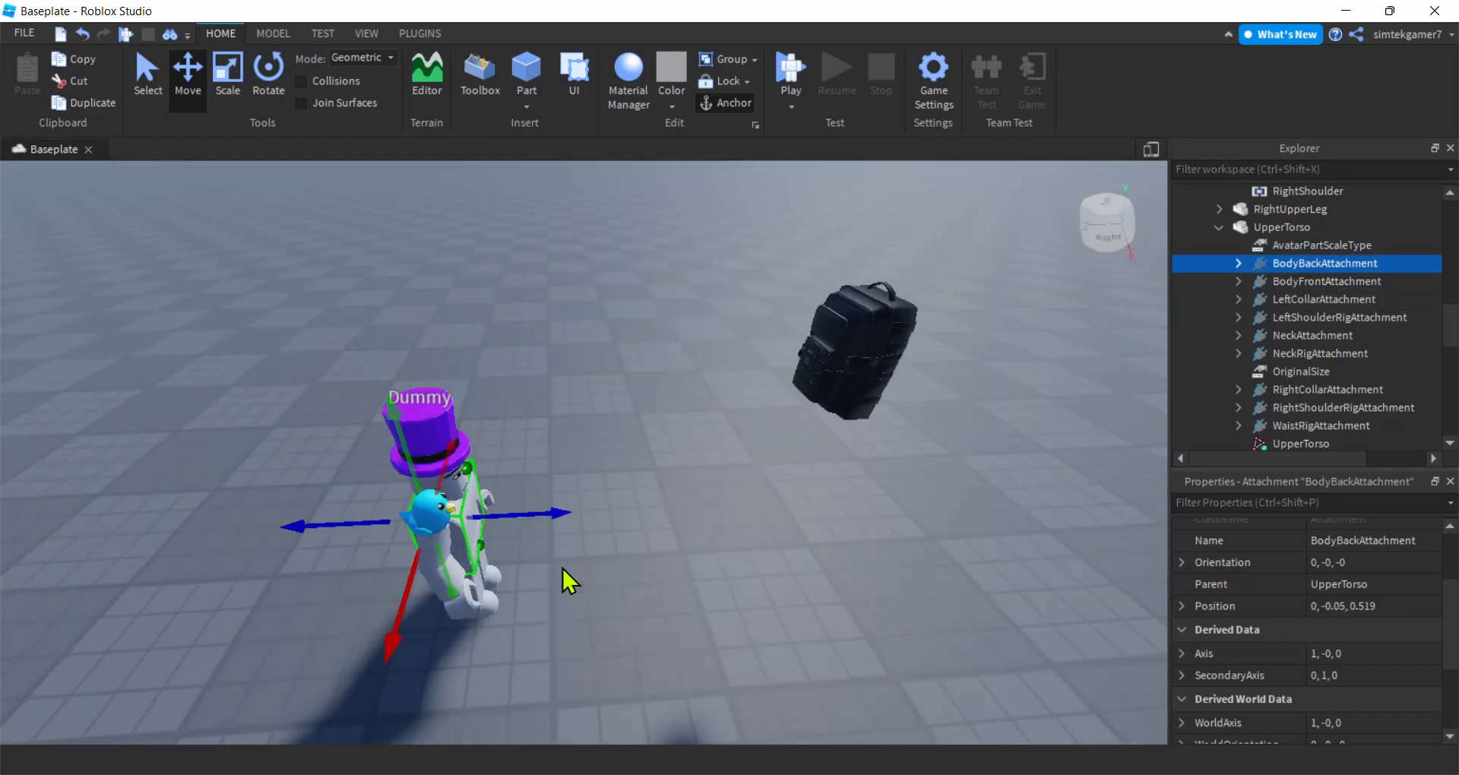
key(a)
key(a)
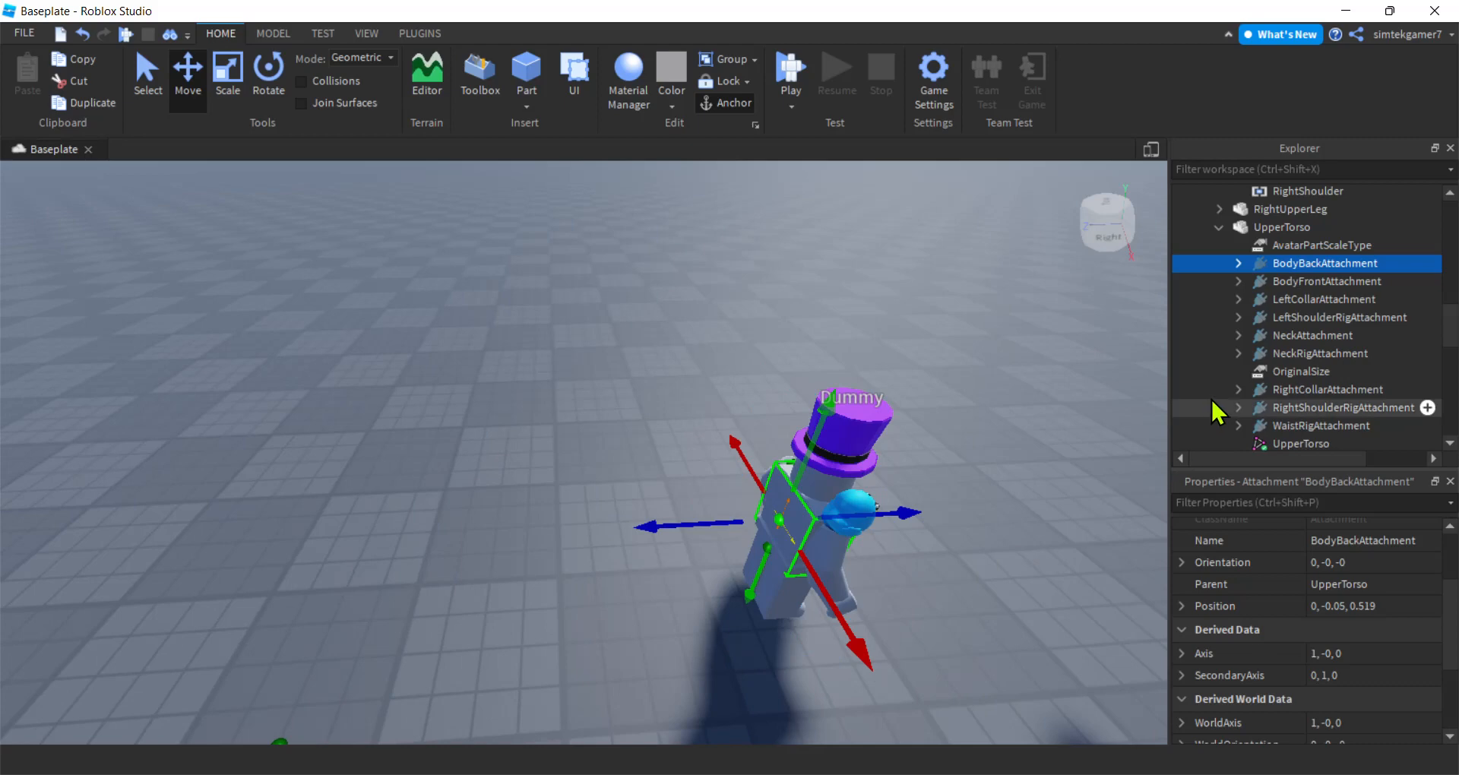
Step: Copy the name of the UpperTorso's BodyBackAttachment and rename the backpack Handle's attachment to BodyBackAttachment
click(1299, 262)
key(ctrl+c)
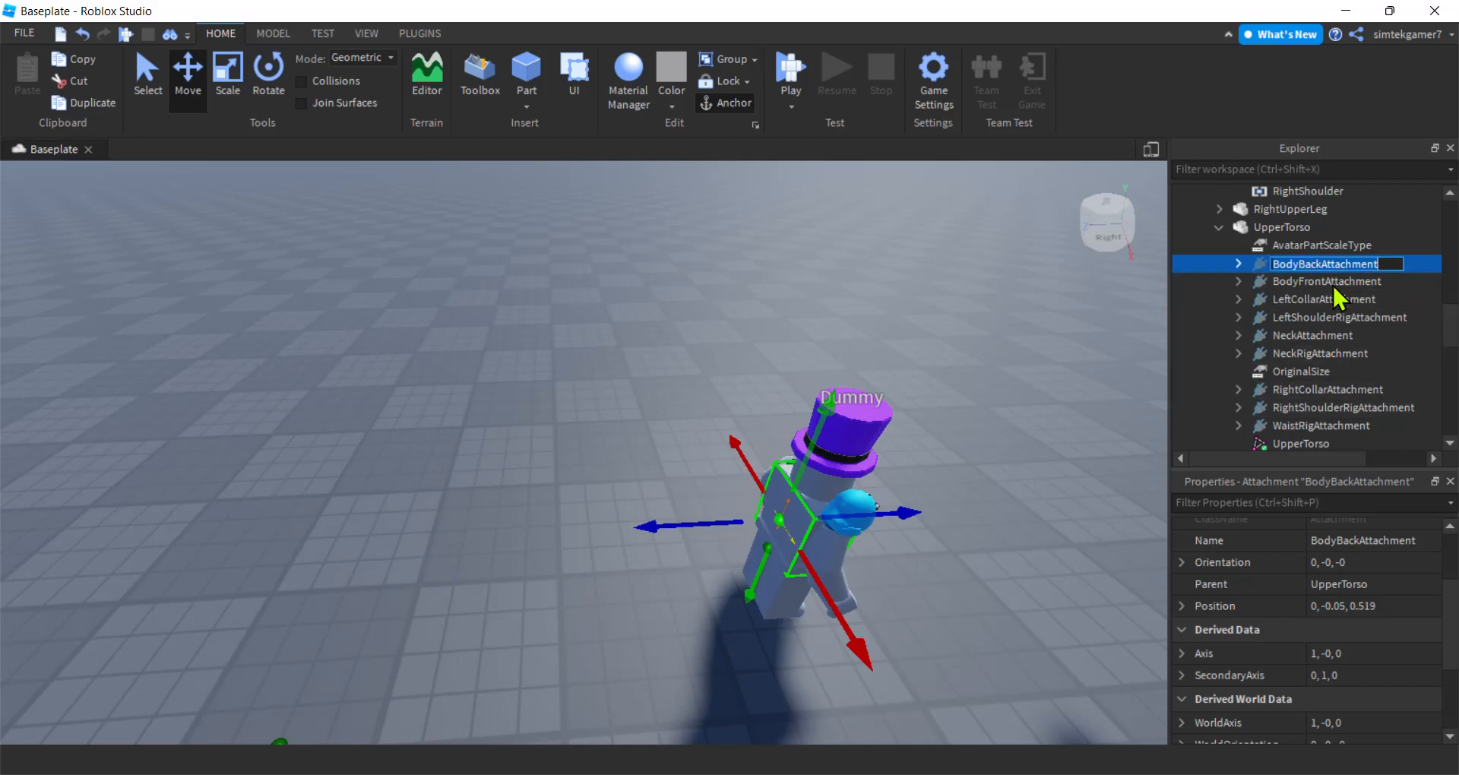
scroll(1332, 293, up, 5)
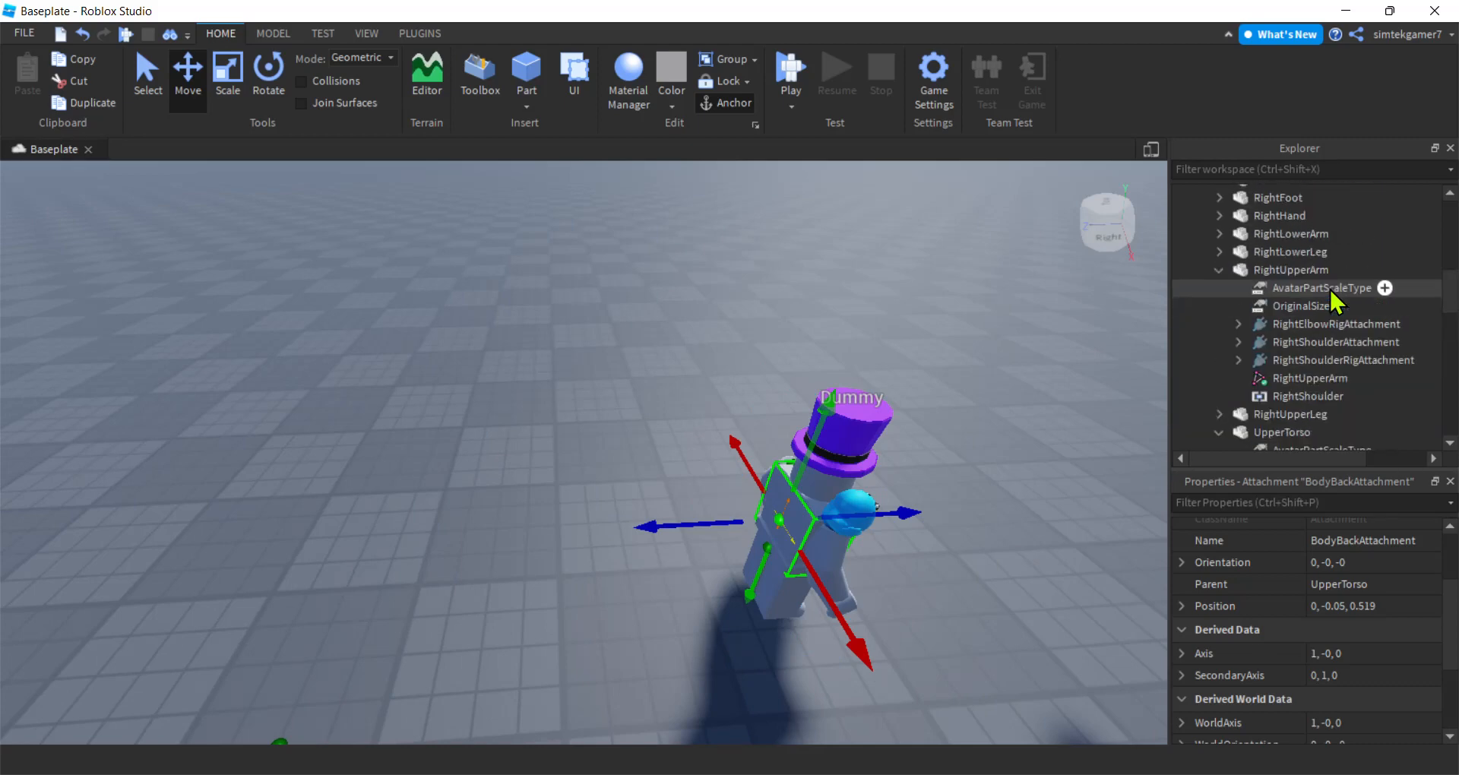
scroll(1335, 302, up, 8)
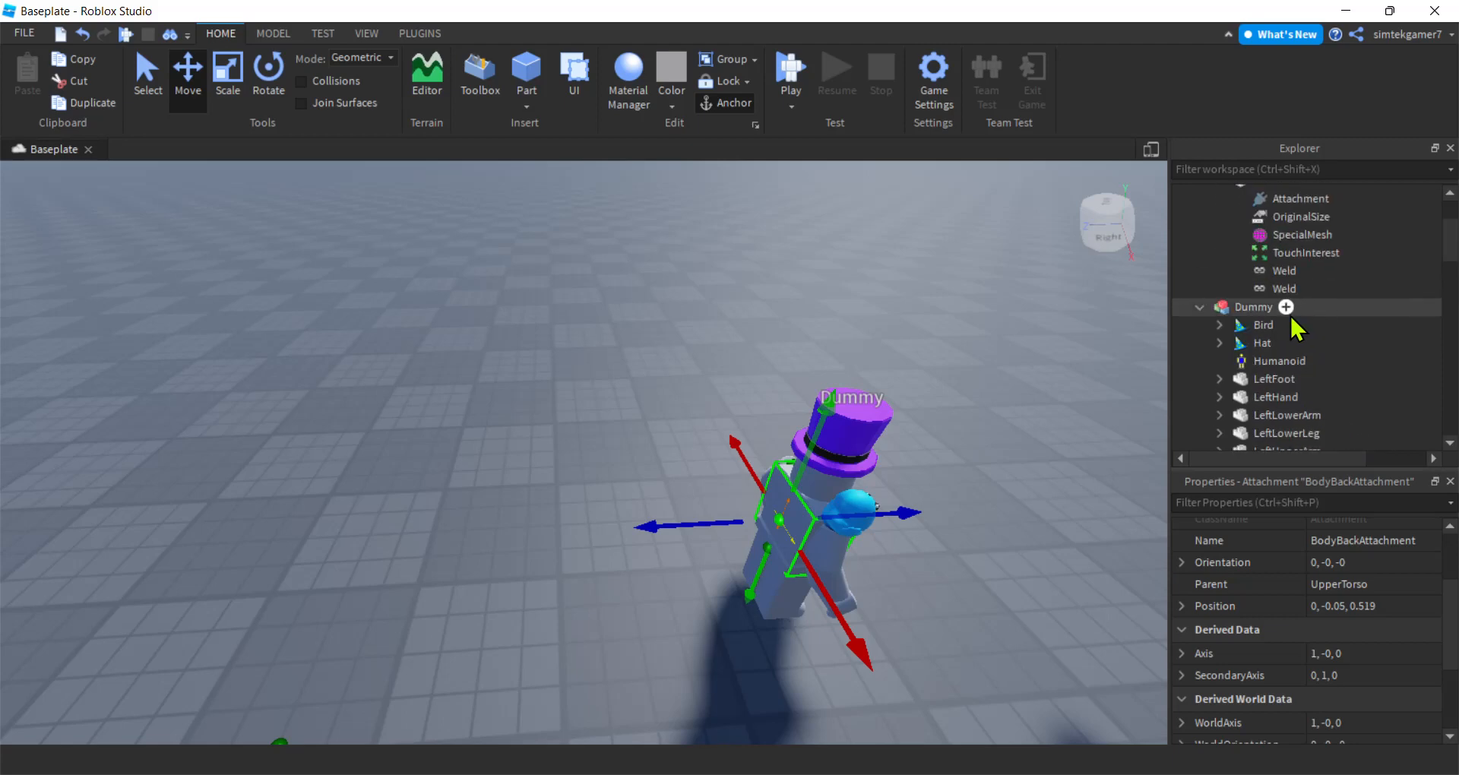
scroll(1309, 291, up, 2)
click(1299, 301)
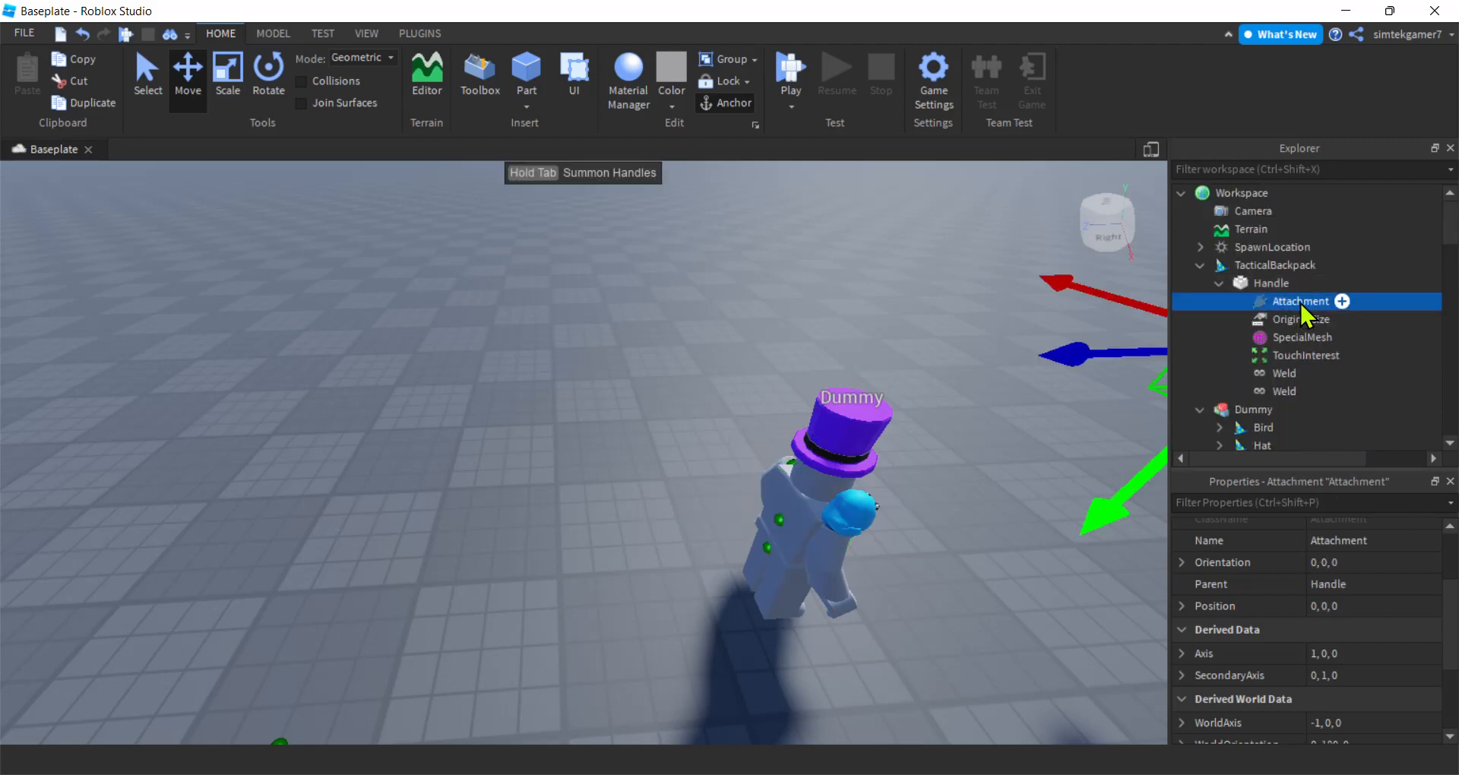
click(1296, 302)
key(ctrl+v)
key(Return)
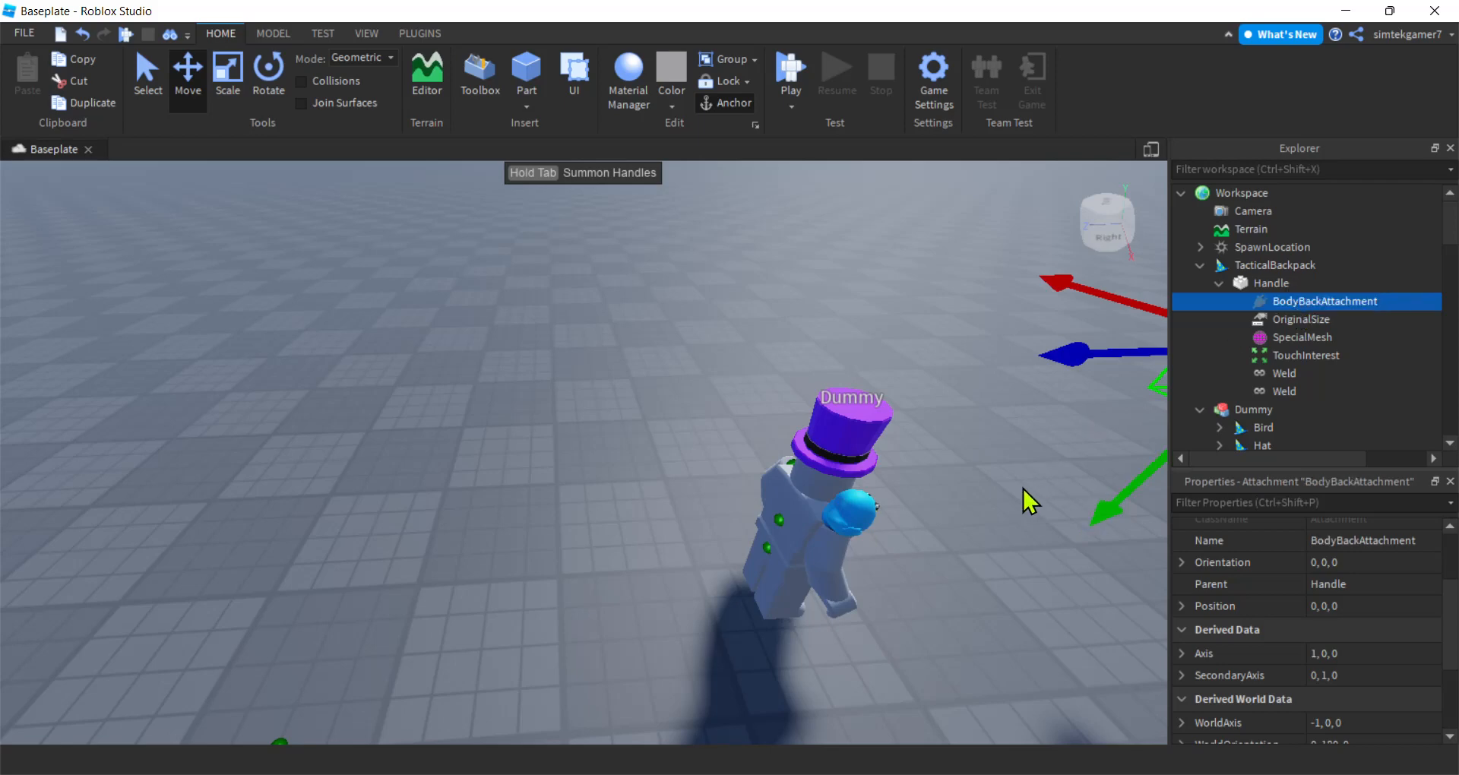
key(f)
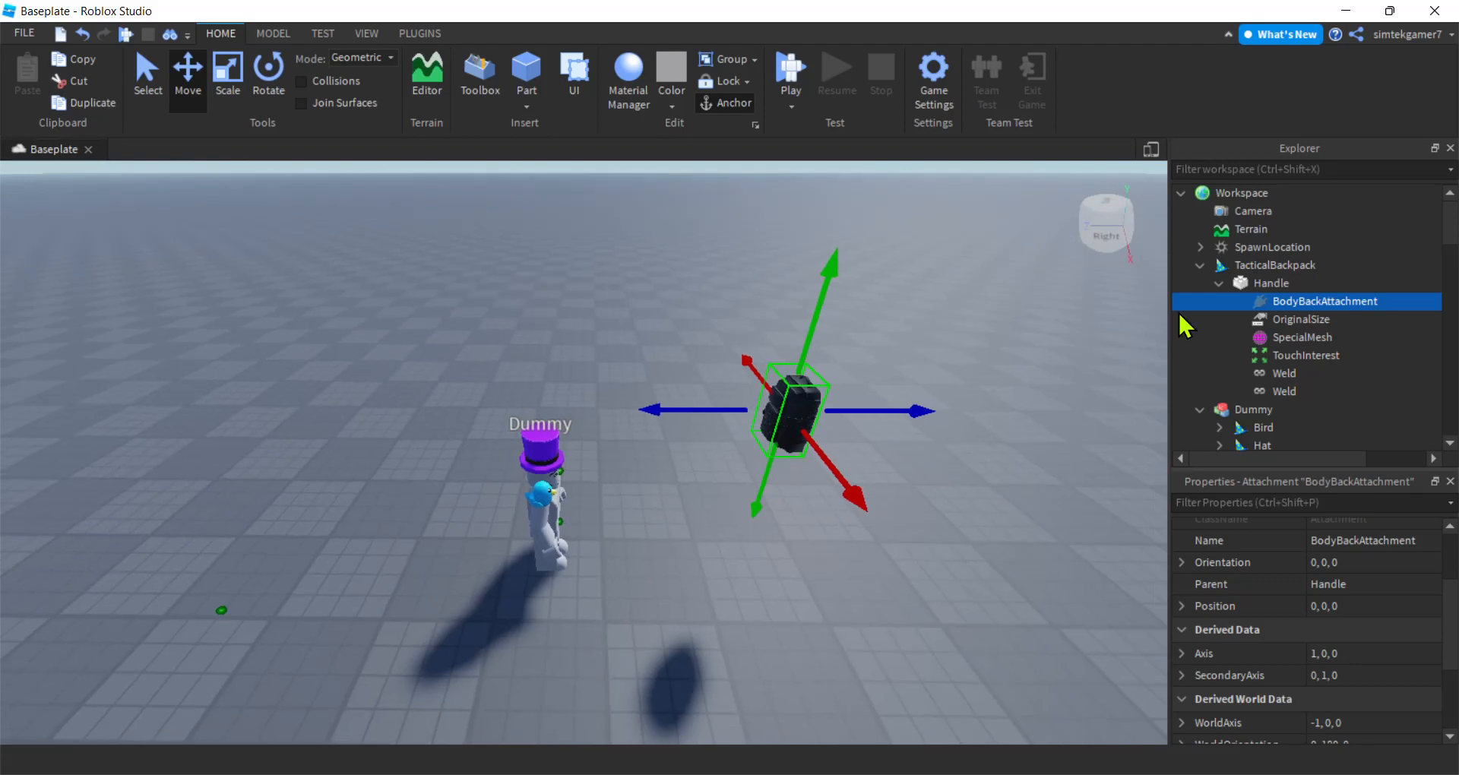
Step: Place the TacticalBackpack inside the Dummy and check how it sits on the body
double_click(1241, 266)
drag(1240, 266, 1239, 283)
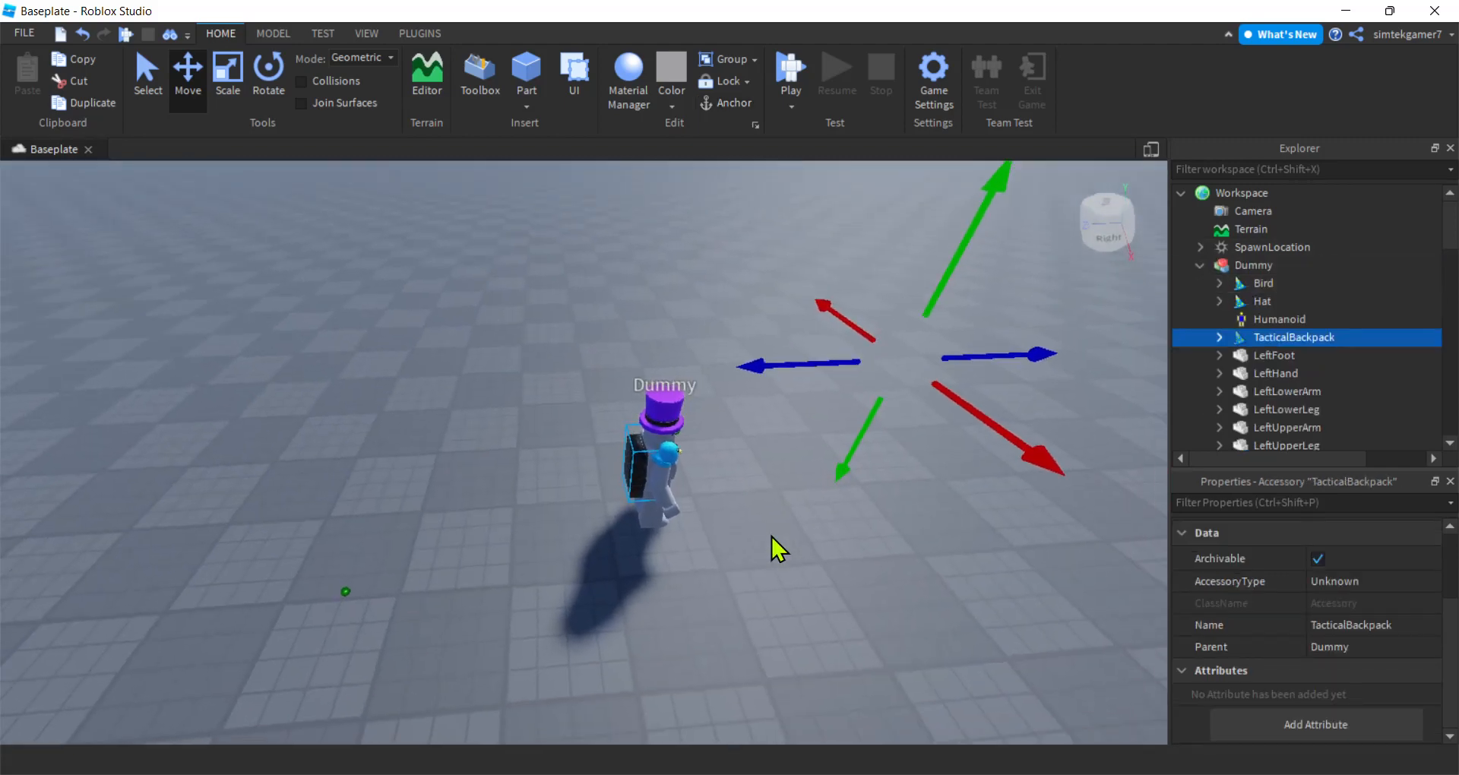
key(f)
key(d)
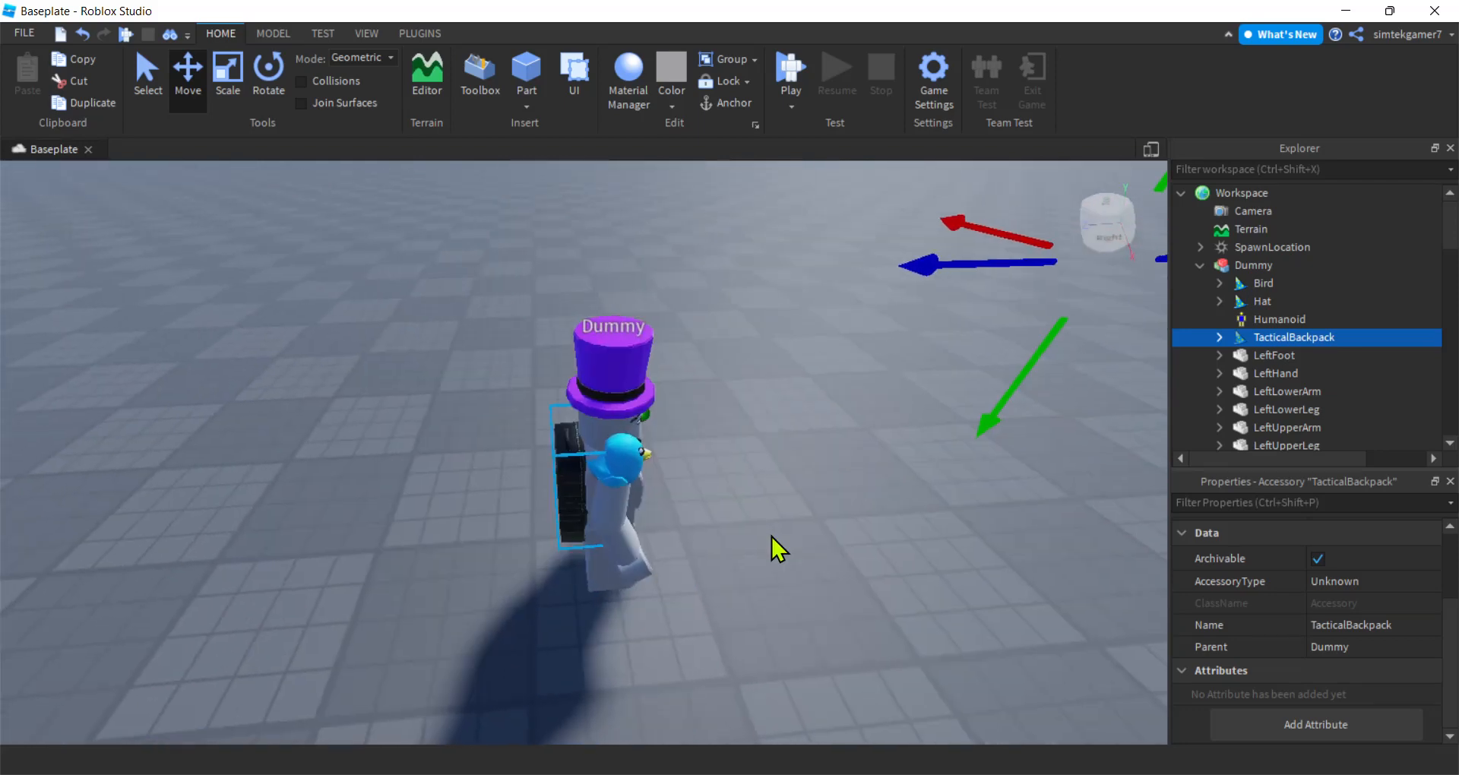
Step: Return the TacticalBackpack to the Workspace and shift its Handle's BodyBackAttachment to about 0.516 along Z, at the surface of the pack
drag(1250, 338, 1235, 198)
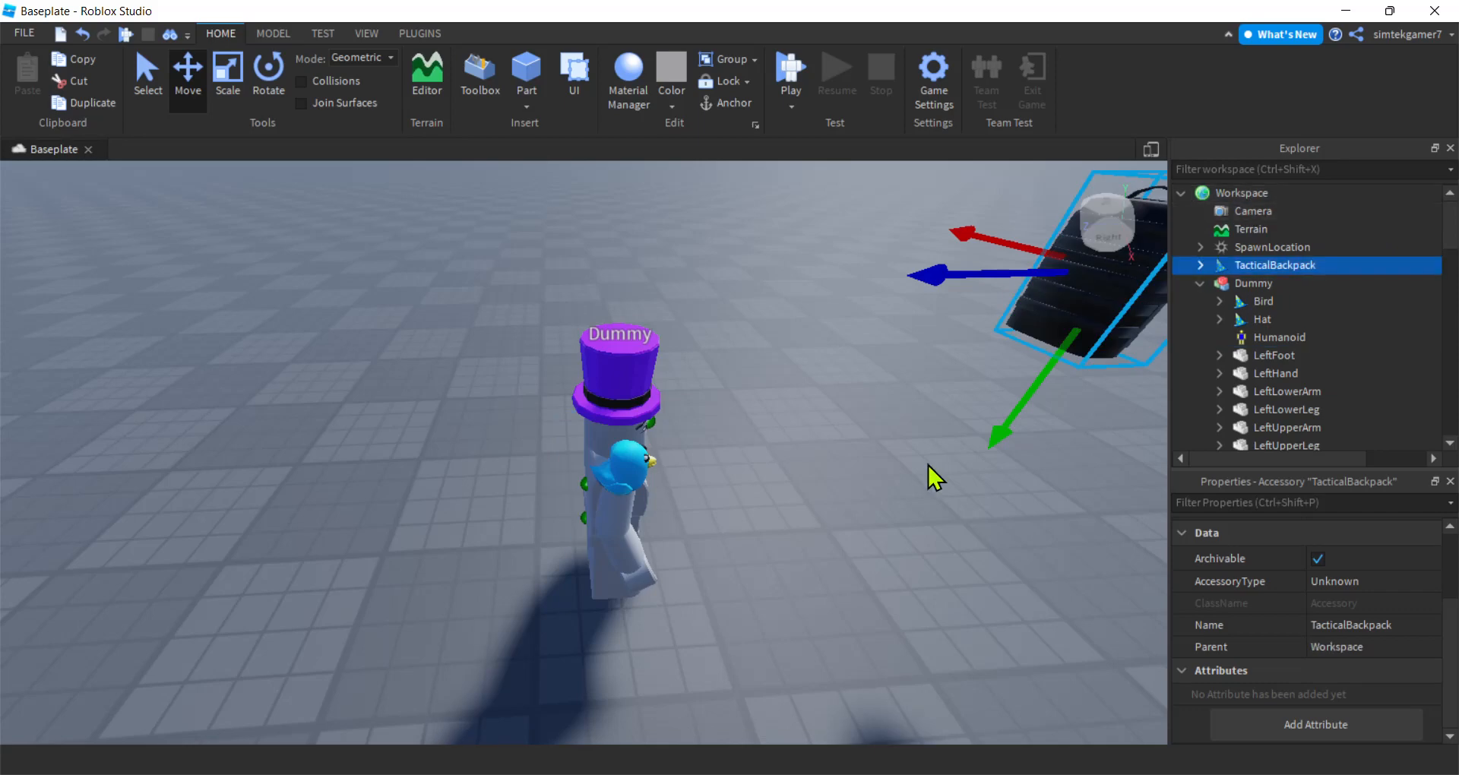
key(f)
scroll(749, 374, up, 2)
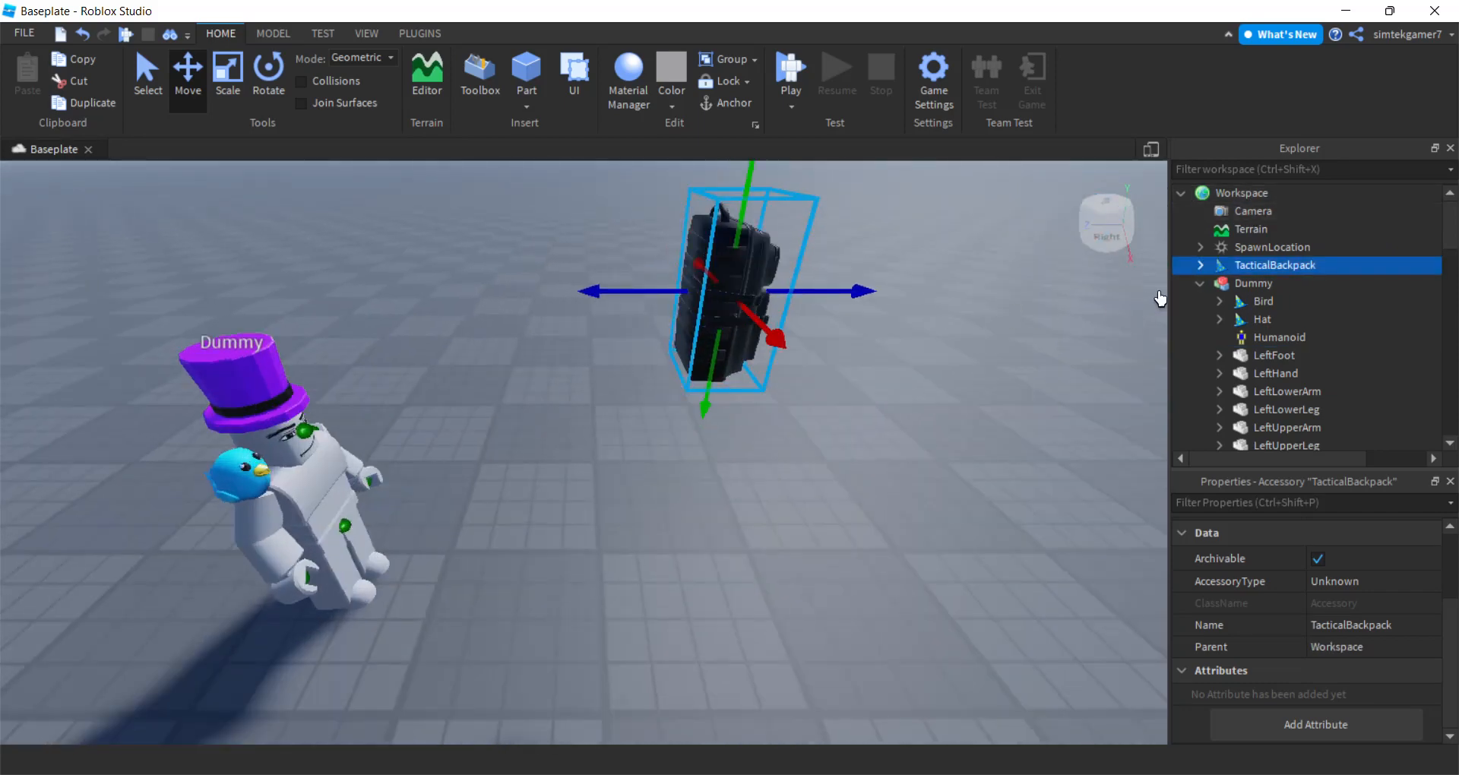
click(1200, 265)
click(1219, 283)
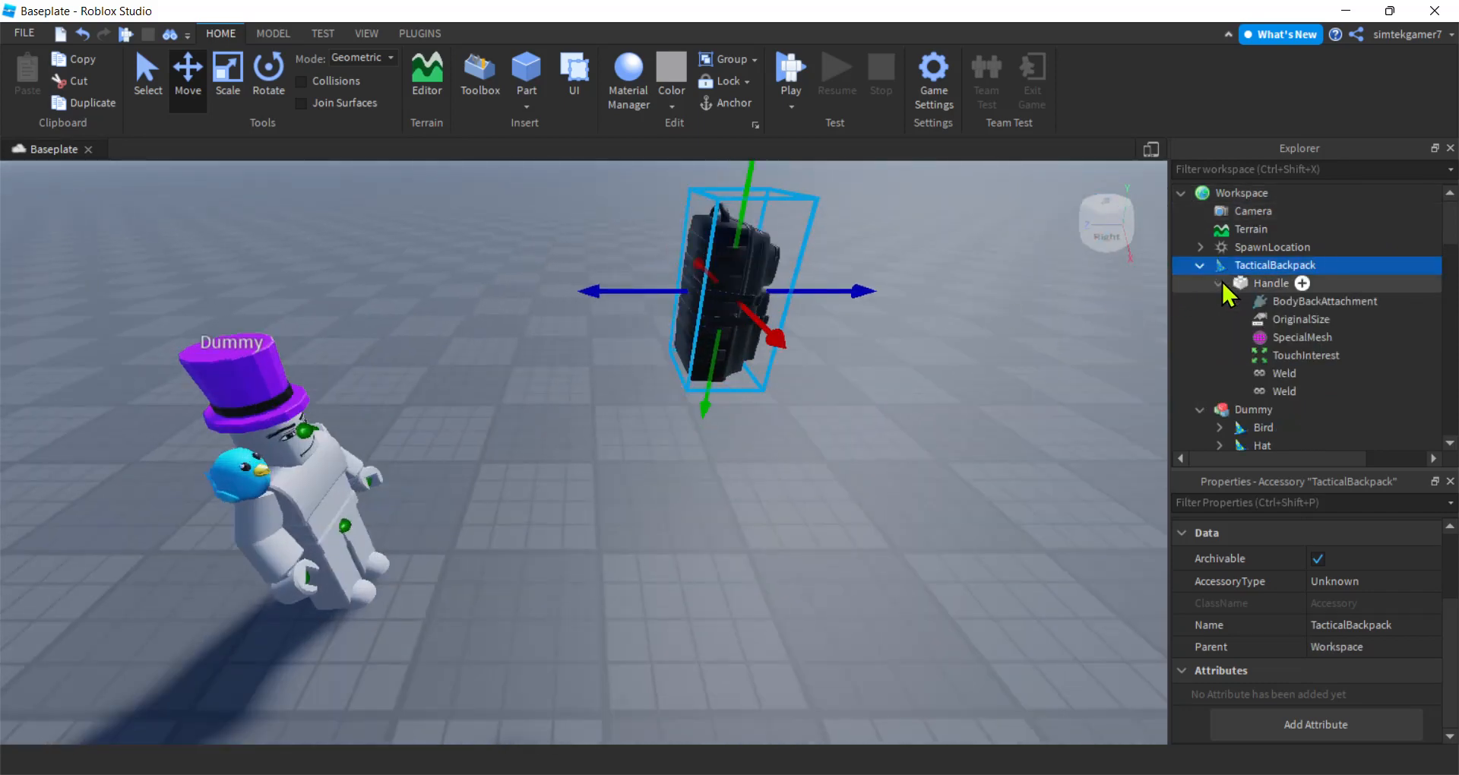
click(1292, 301)
drag(648, 291, 616, 292)
Step: Test the TacticalBackpack's fit inside the Dummy and bring it back to the Workspace
drag(1314, 264, 1255, 409)
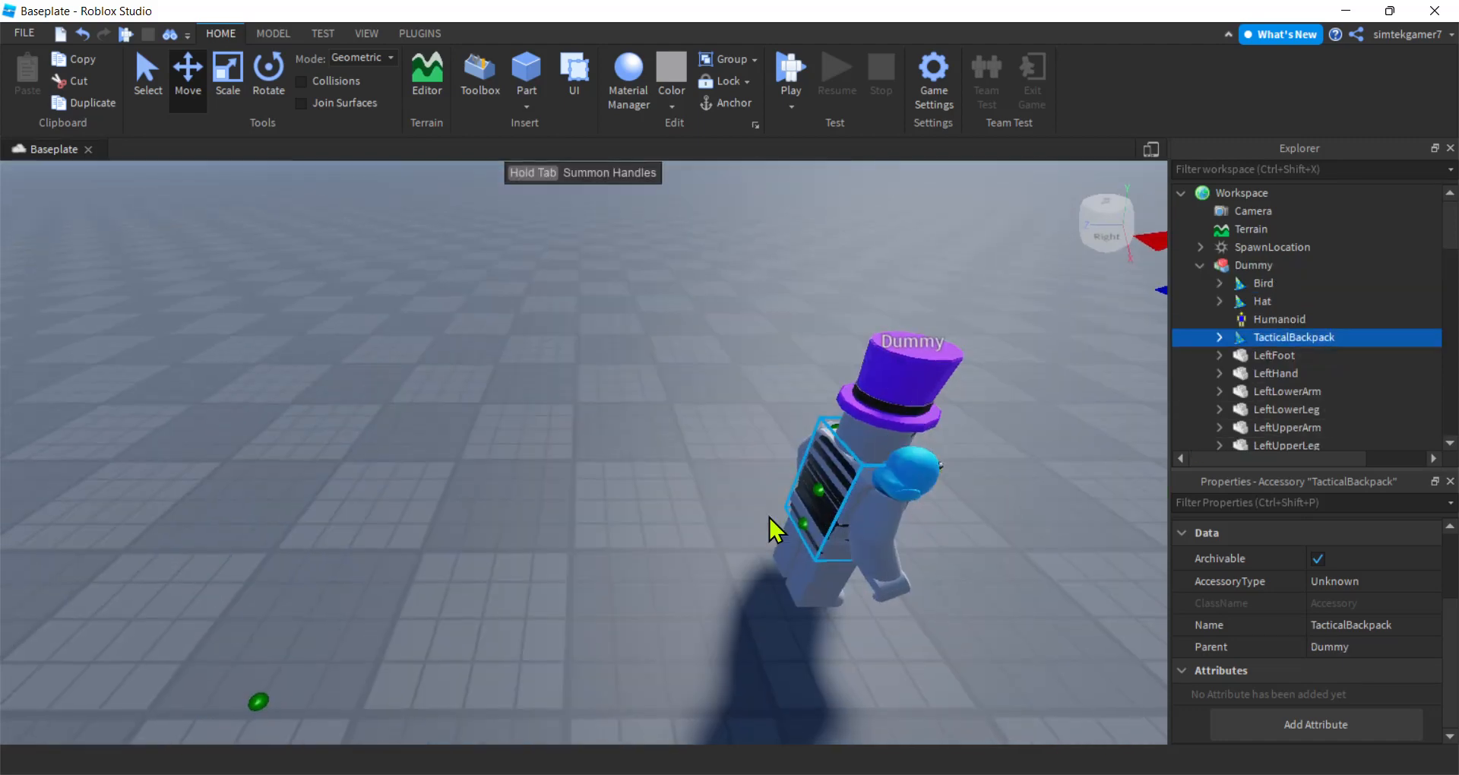
key(d)
key(d)
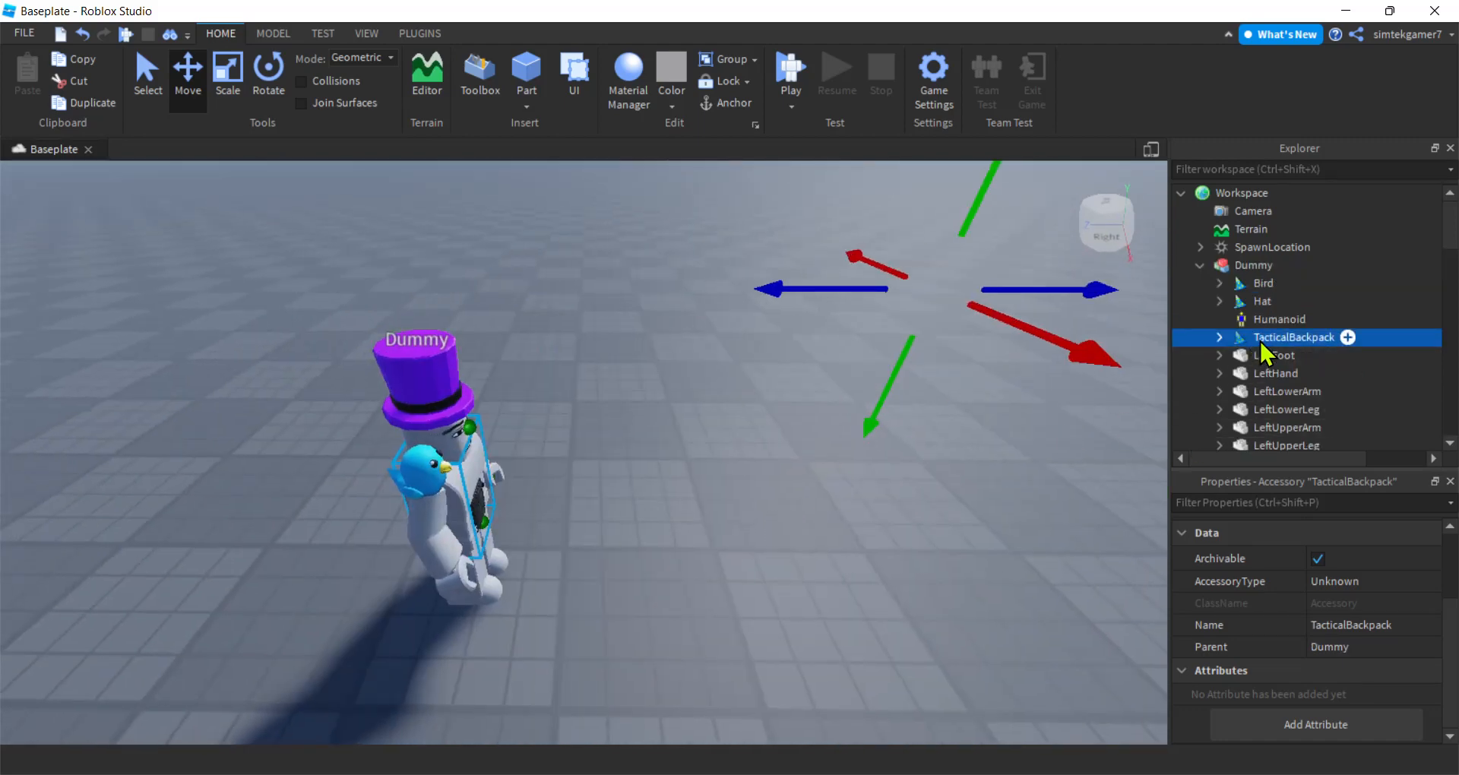
drag(1258, 344, 1237, 199)
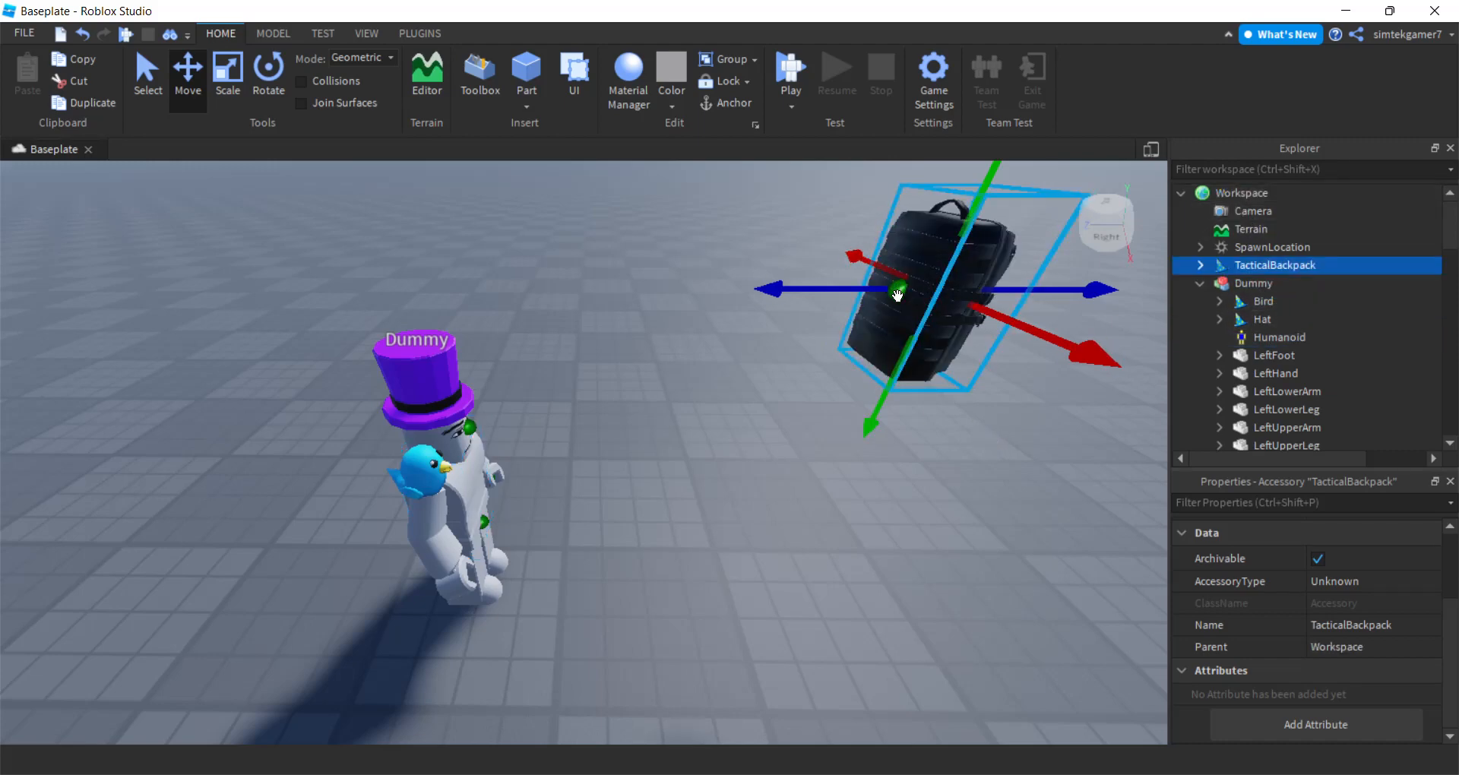
Step: Set the Y orientation of the backpack Handle's BodyBackAttachment to 180
right_drag(970, 478, 971, 480)
key(s)
key(d)
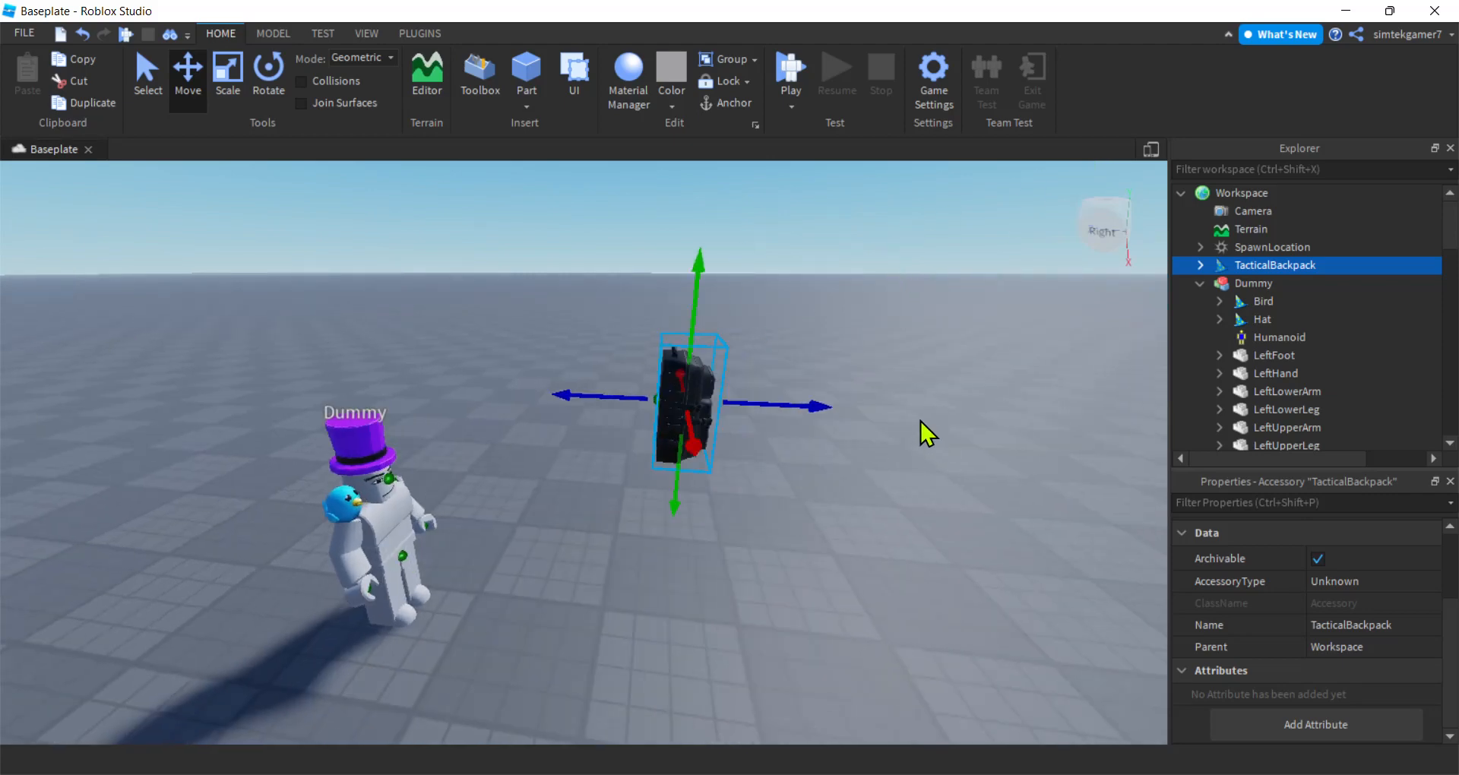
key(a)
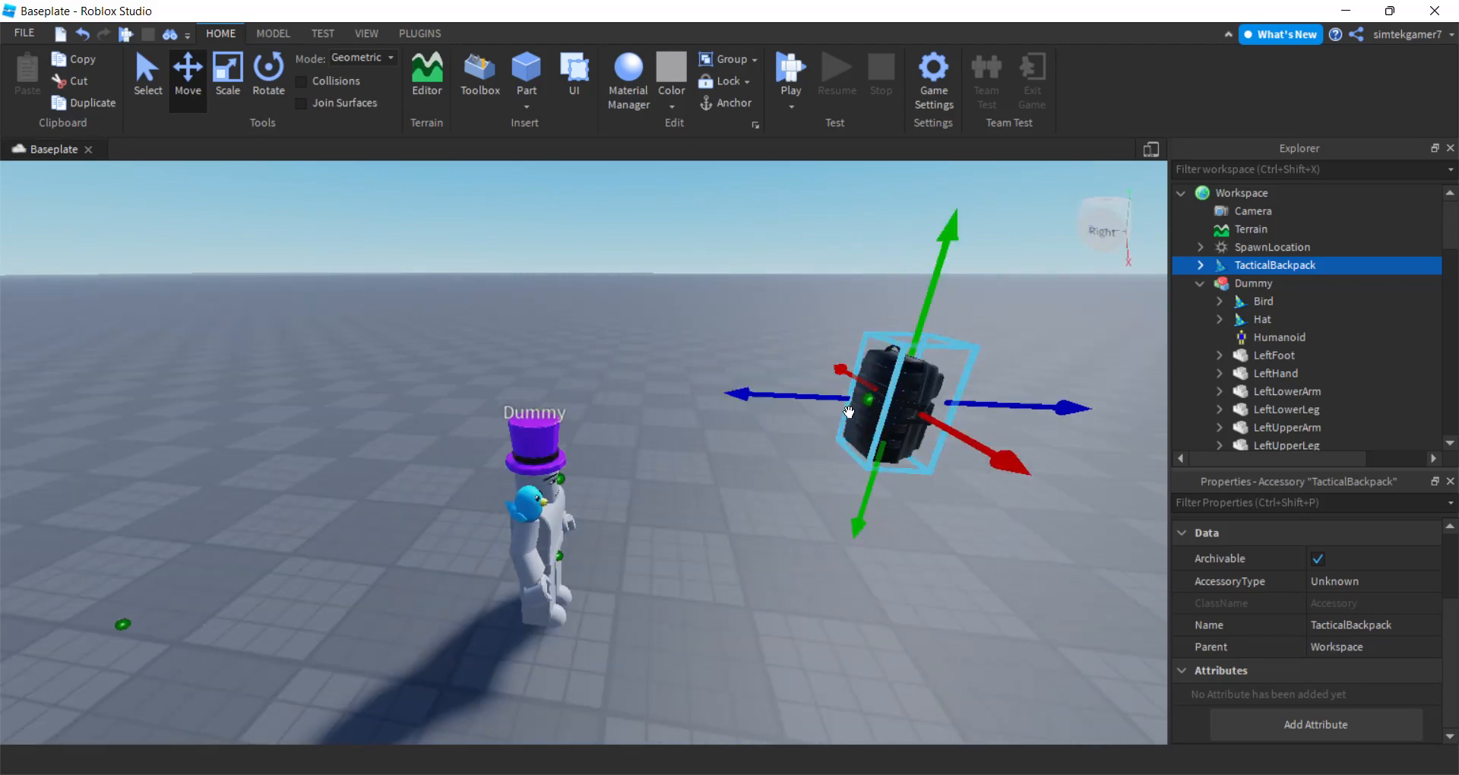
click(1200, 265)
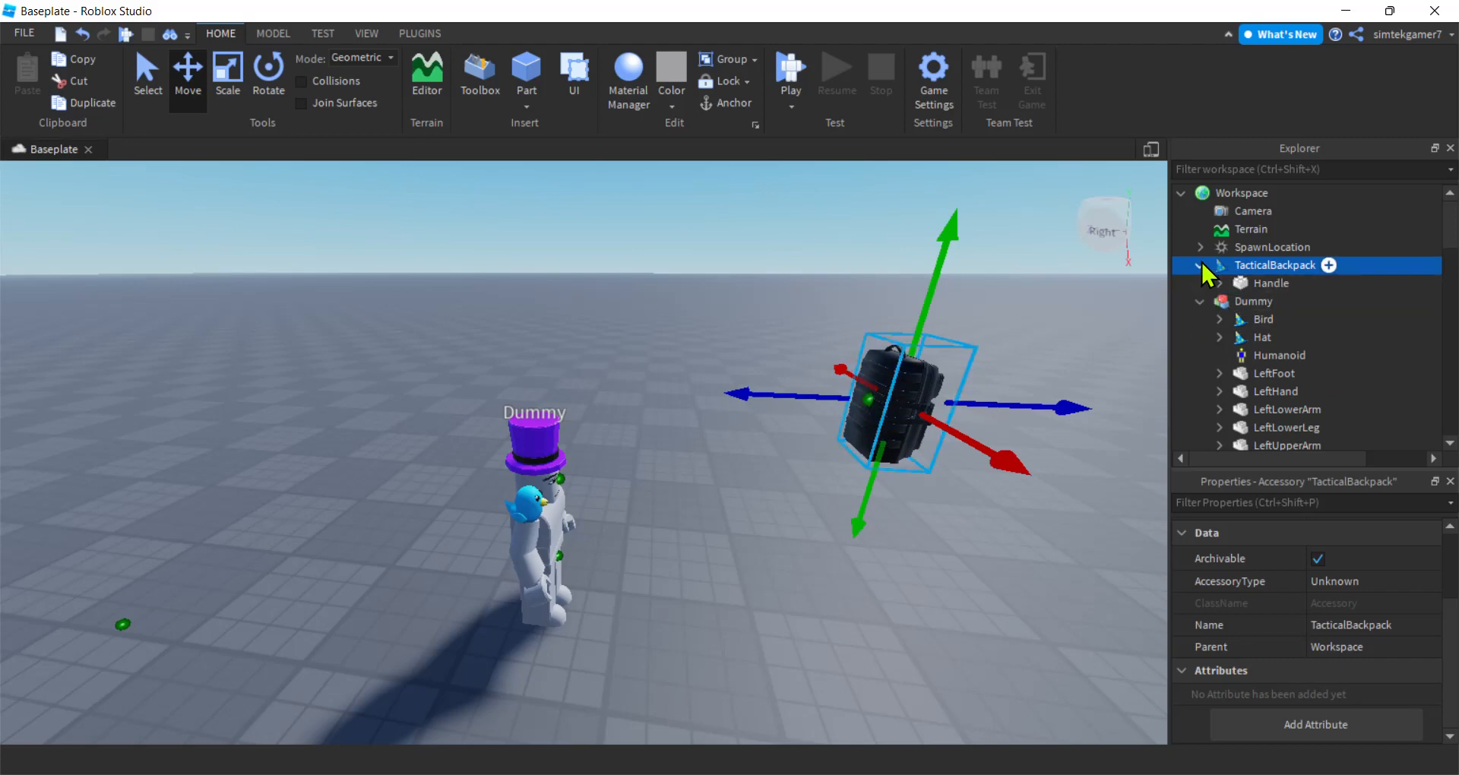
click(1219, 282)
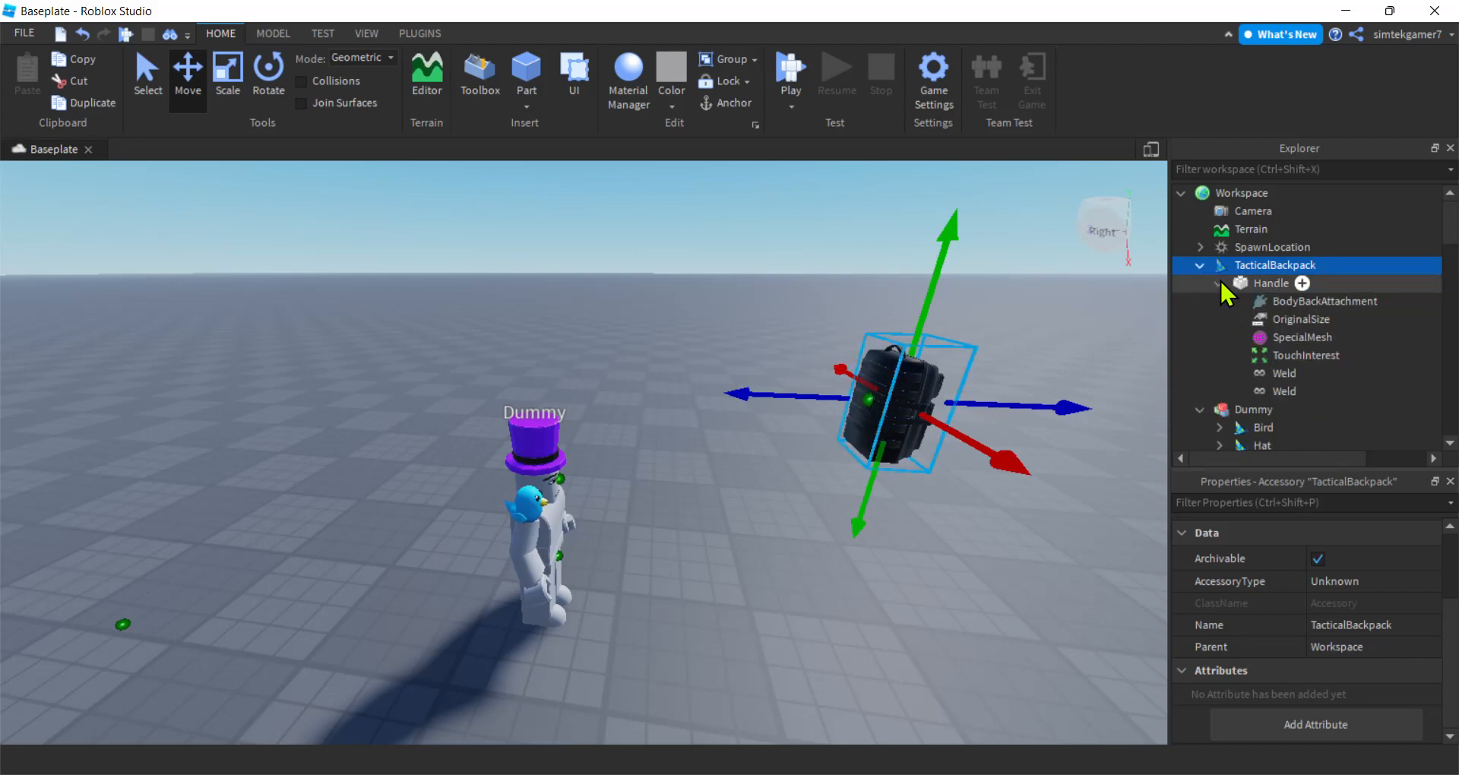
click(1297, 299)
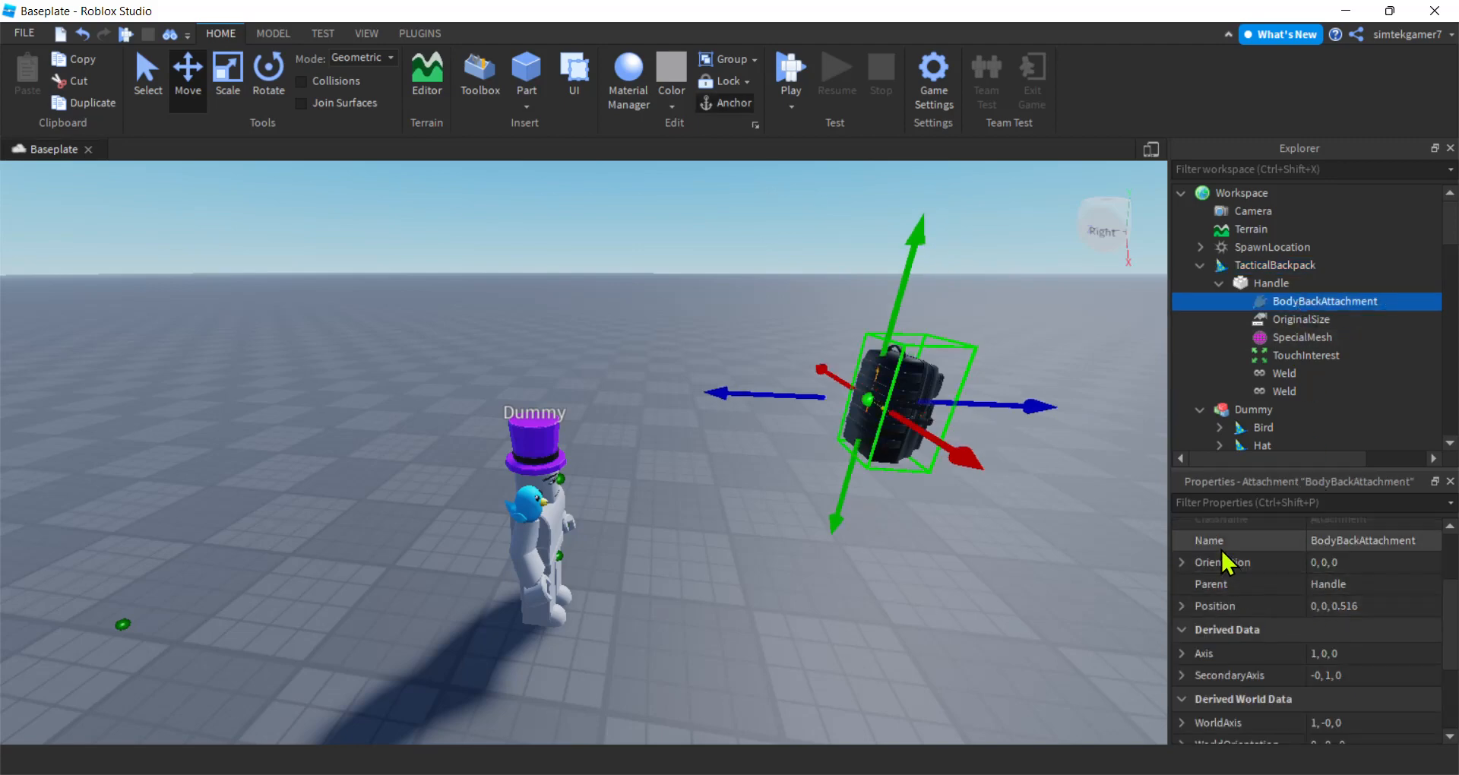
click(1319, 562)
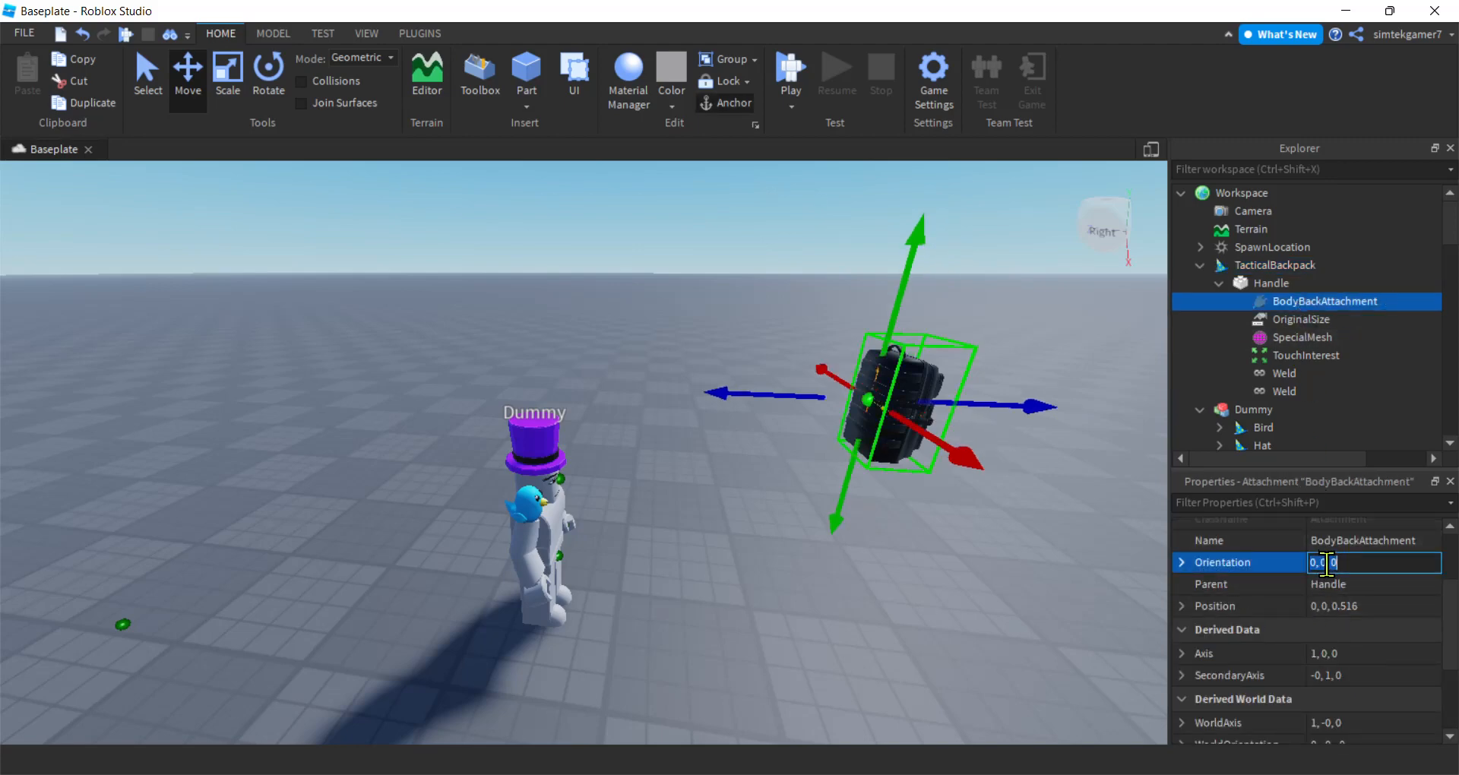
click(1183, 562)
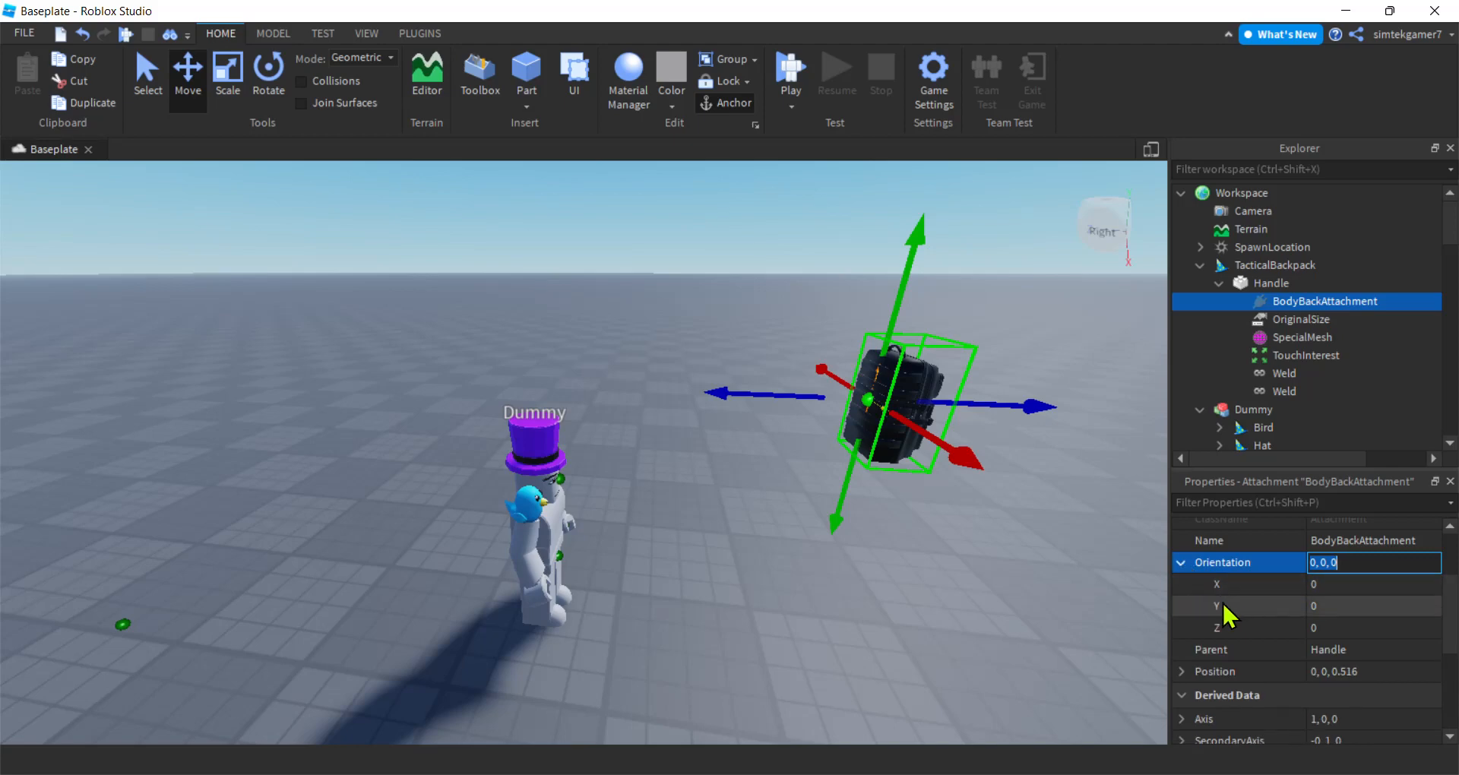
click(1317, 606)
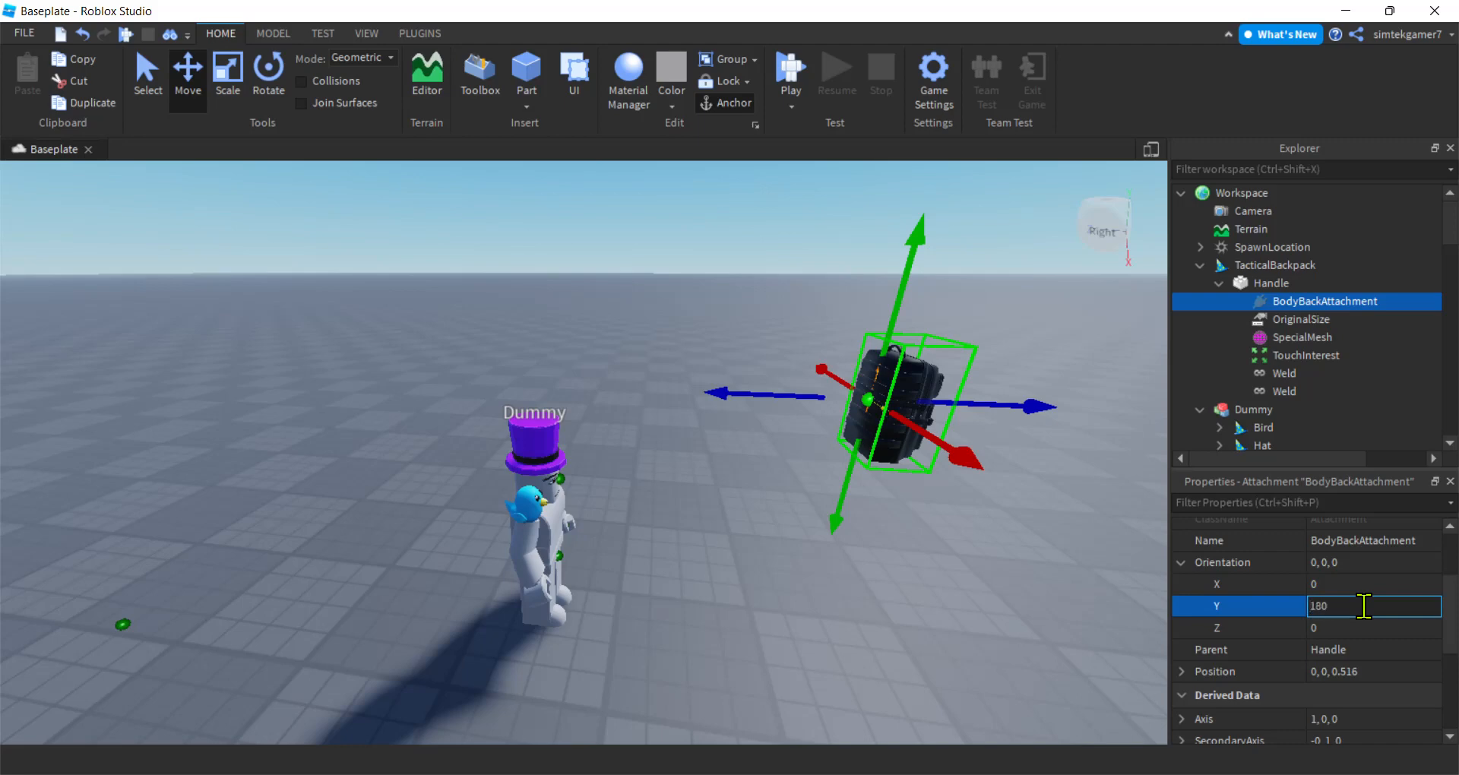
text(180)
key(Return)
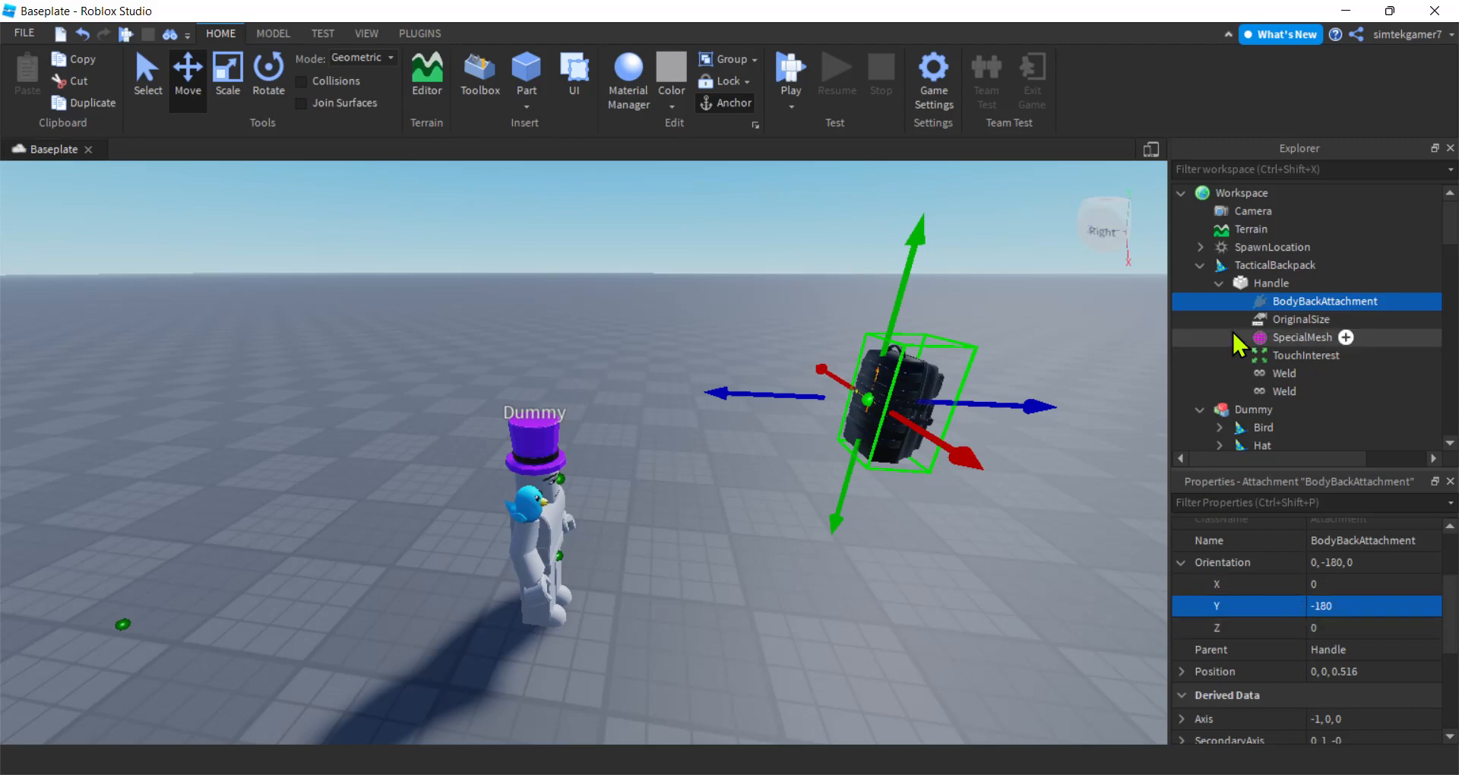
Step: Make the TacticalBackpack a child of the Dummy and check its placement on the back from several sides
click(1257, 266)
click(1200, 265)
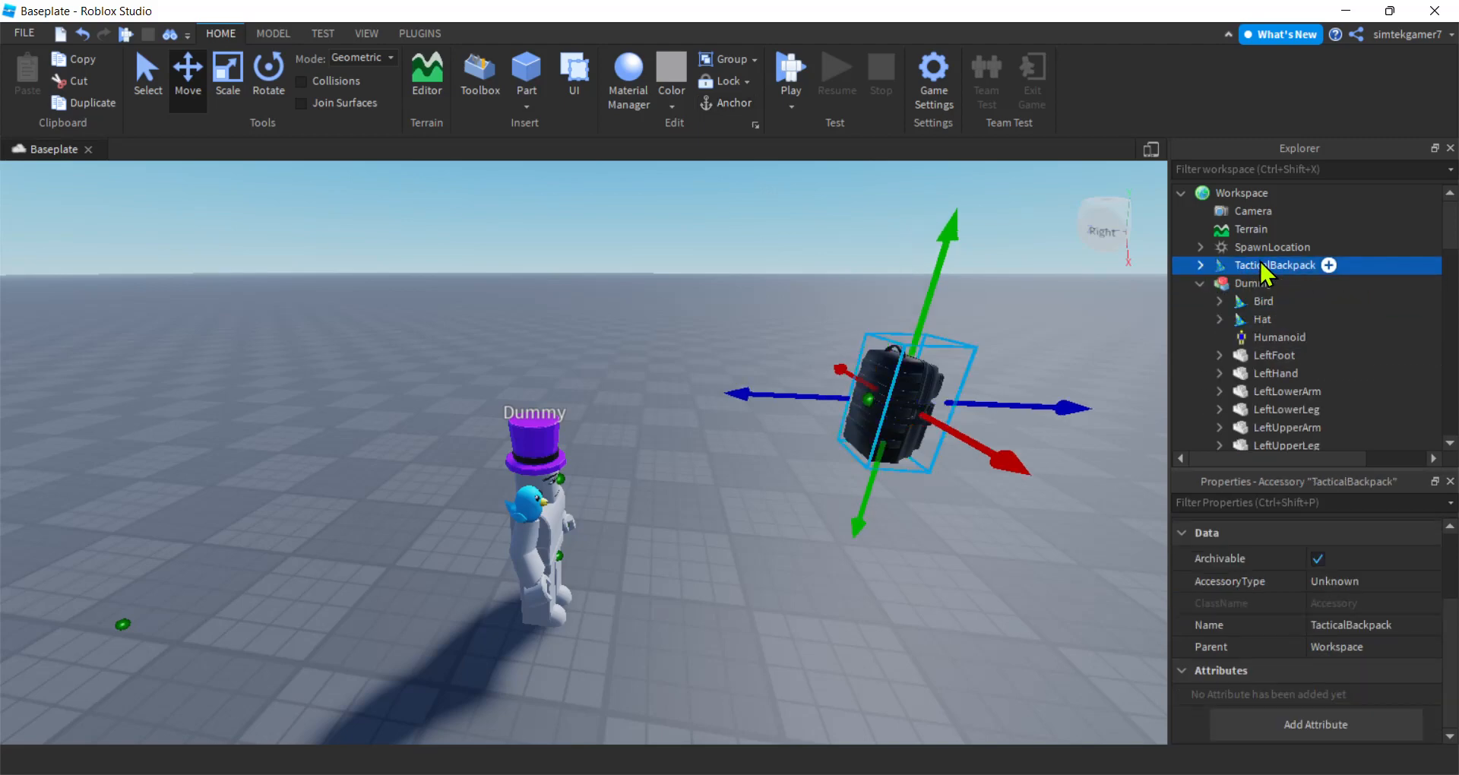
drag(1260, 266, 1259, 285)
key(a)
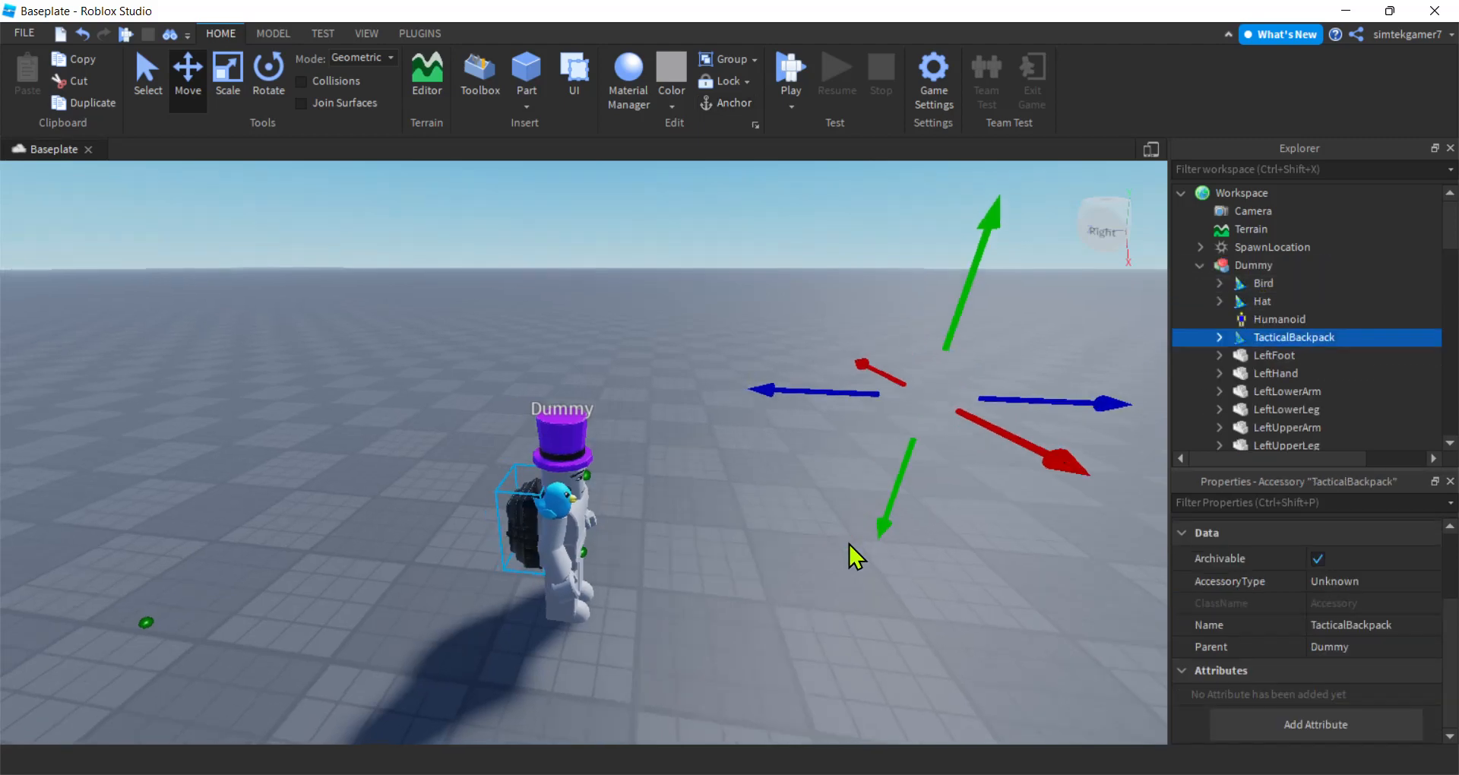
right_drag(850, 544, 848, 544)
key(d)
scroll(836, 549, down, 4)
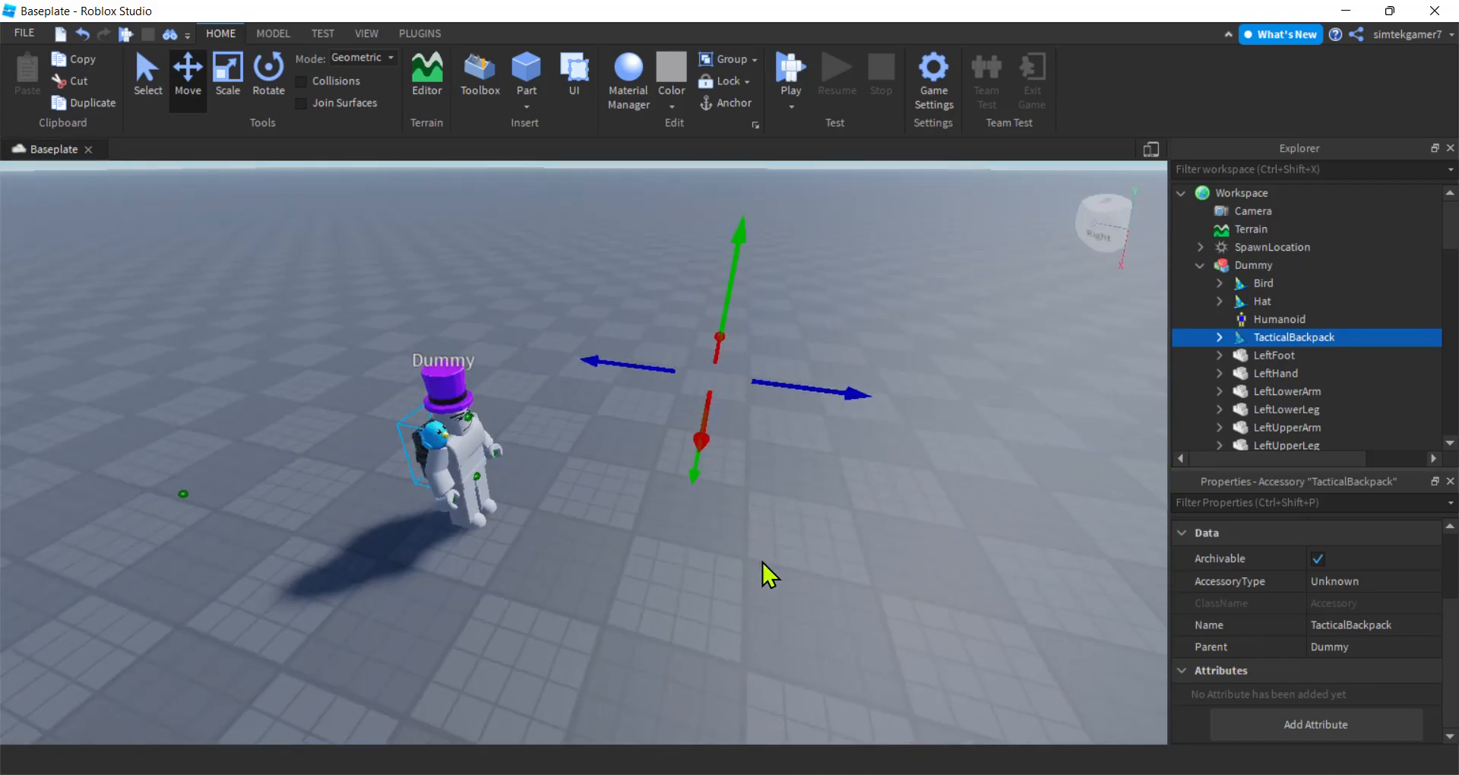
scroll(715, 561, up, 2)
click(622, 558)
key(d)
right_drag(650, 571, 652, 571)
Step: Search the Toolbox models for "glasses" and look through the results for a wearable pair
click(474, 76)
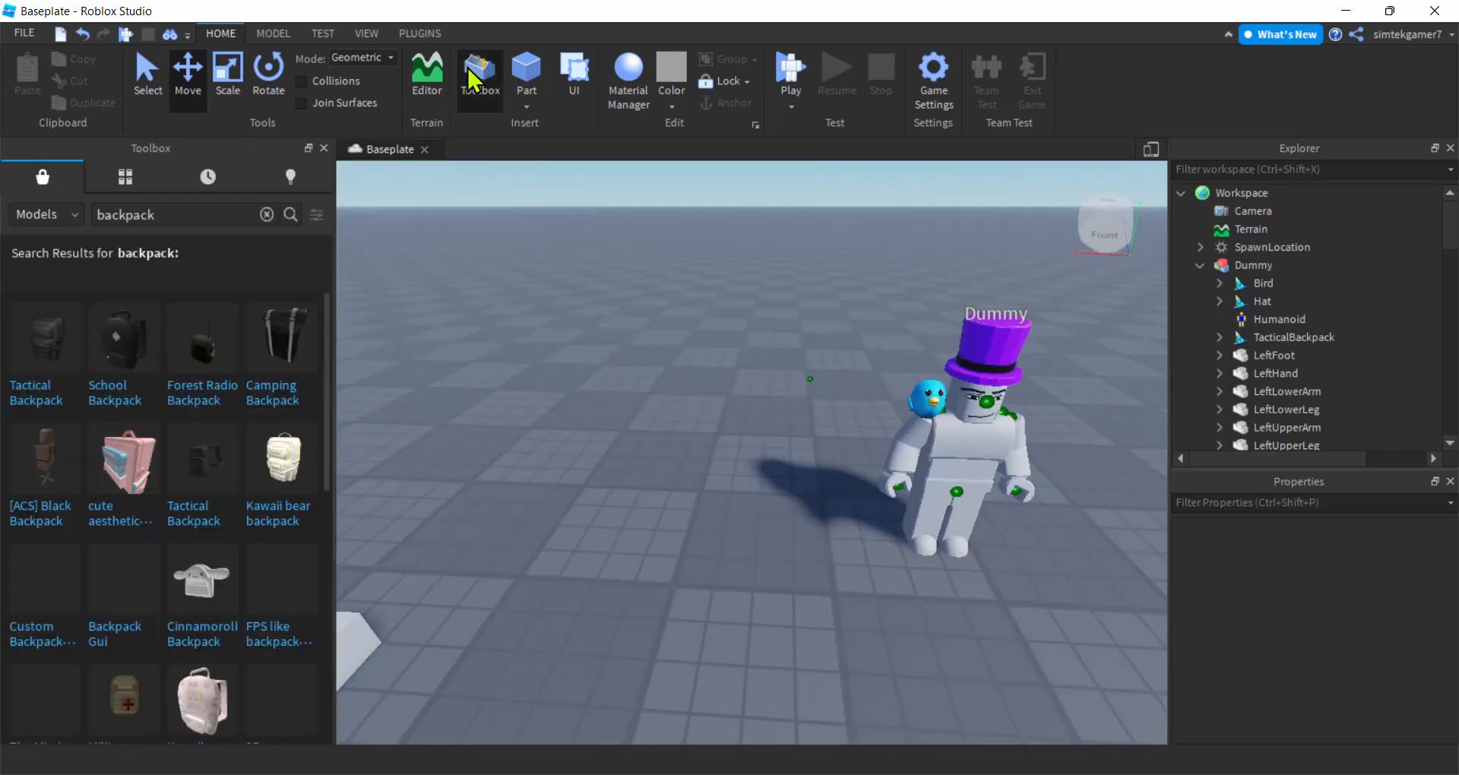
click(154, 217)
double_click(182, 218)
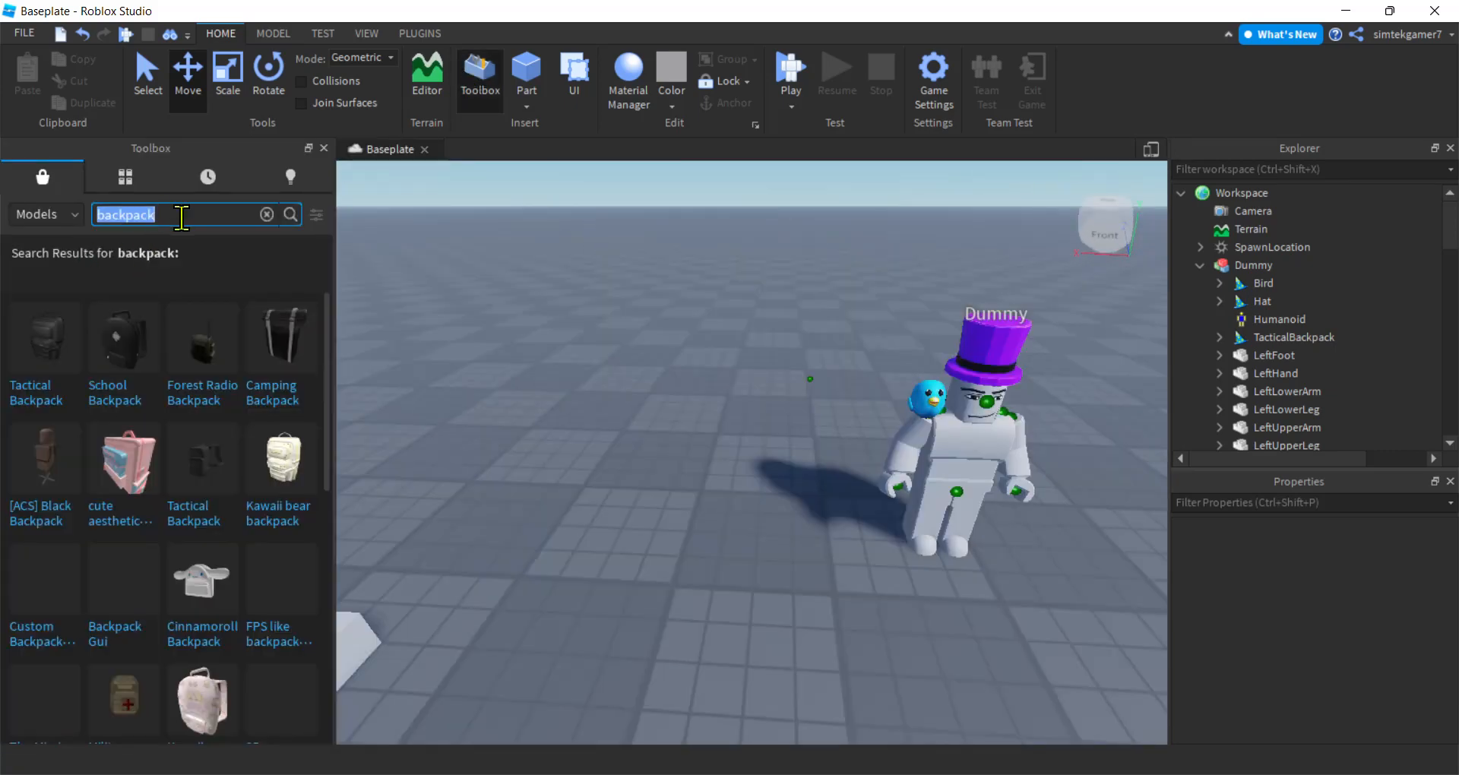
key(BackSpace)
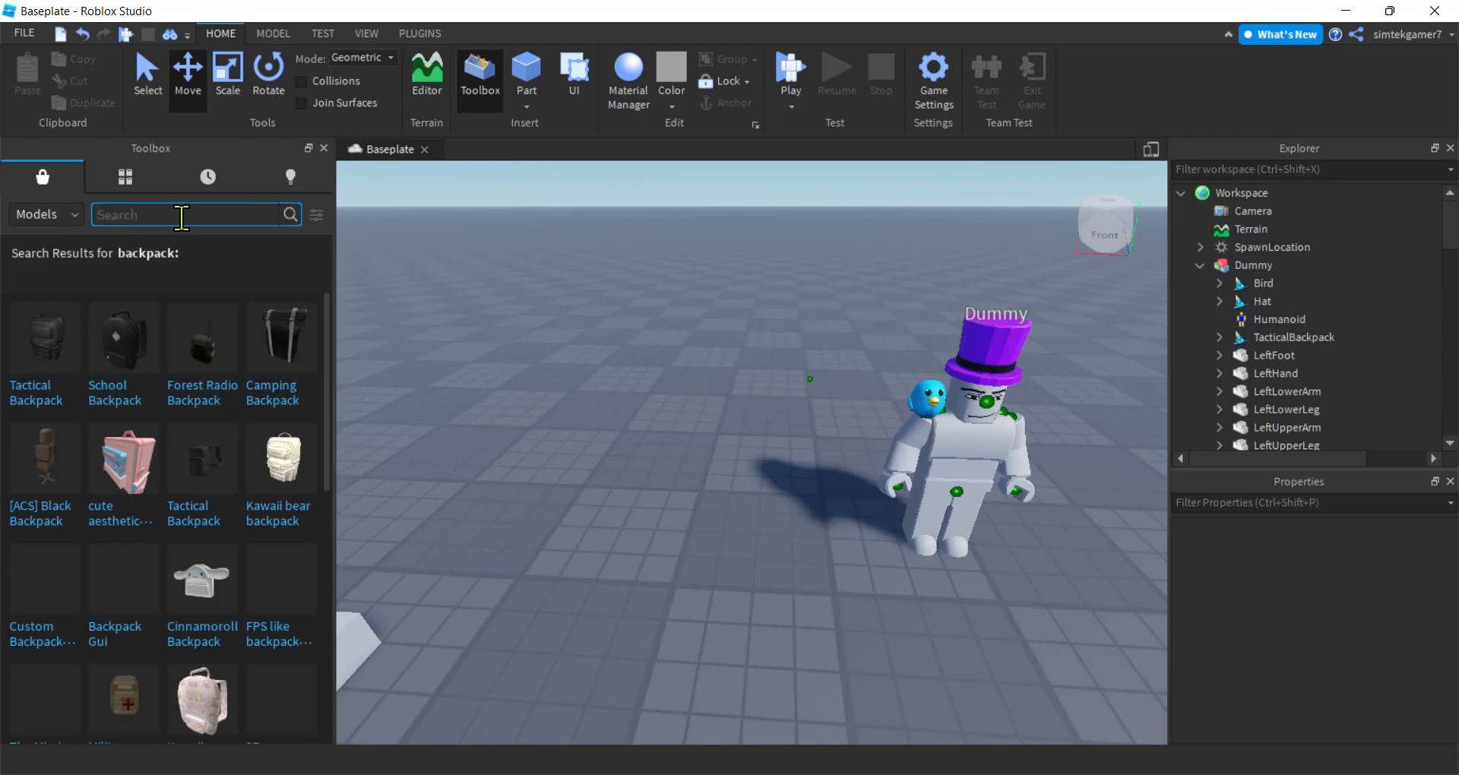
text(glasses)
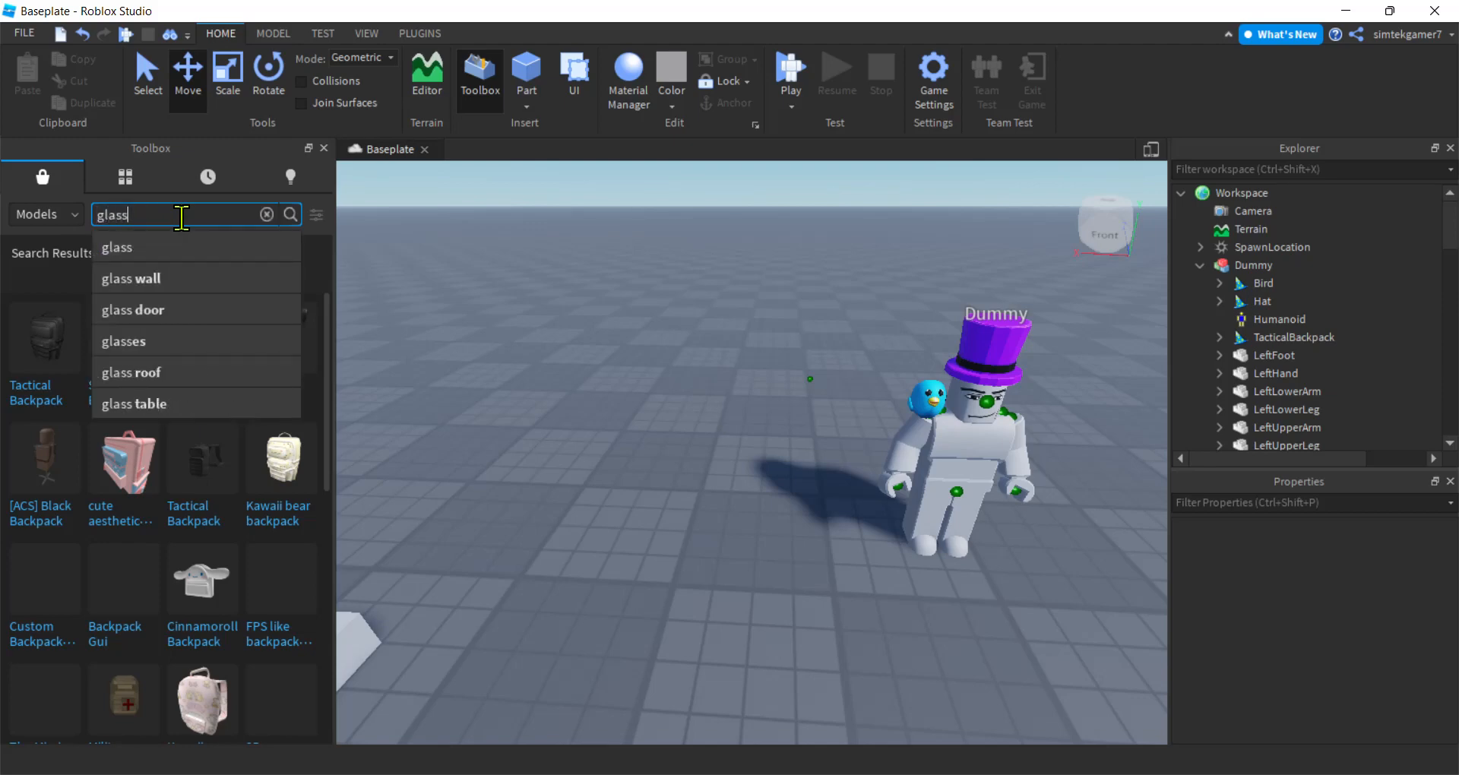
key(Return)
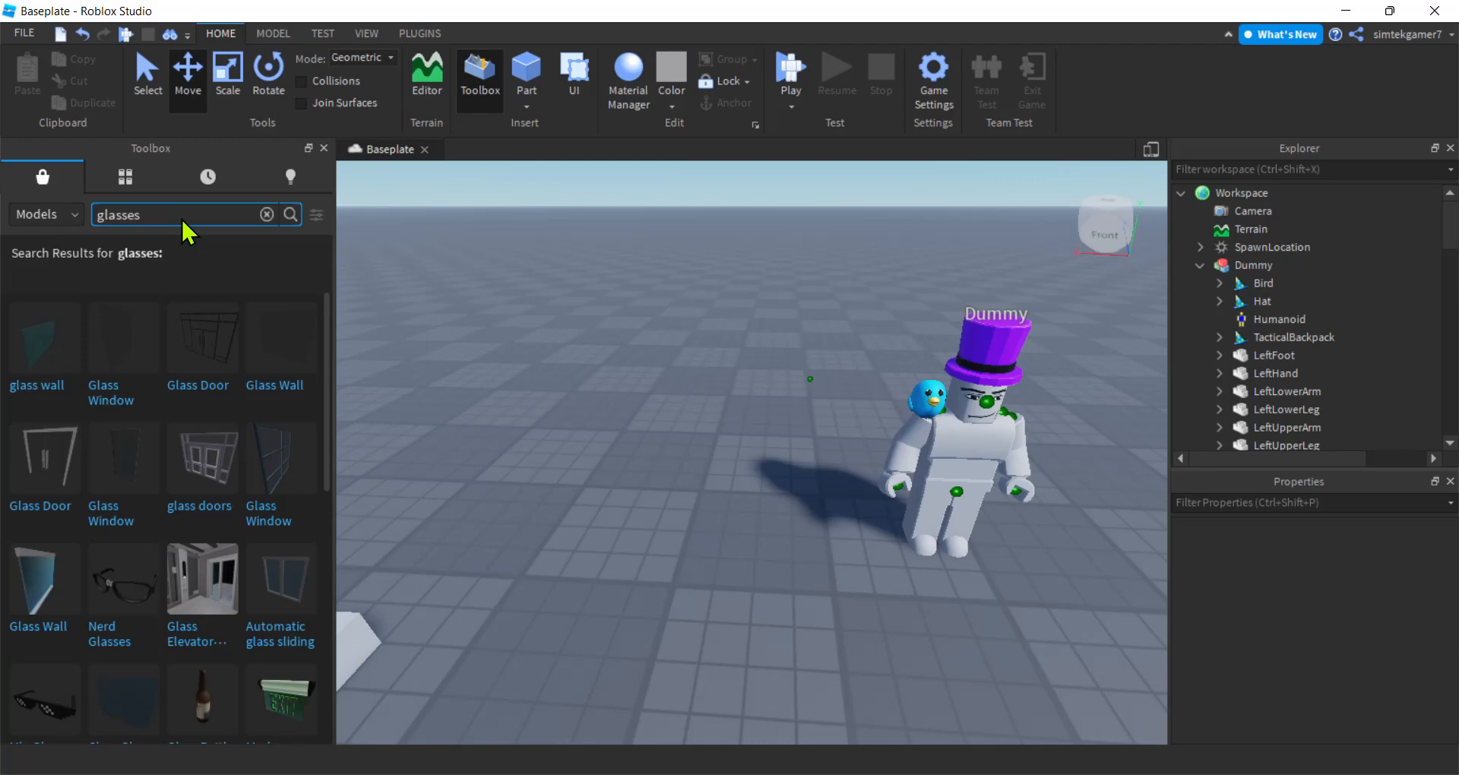
scroll(241, 400, down, 4)
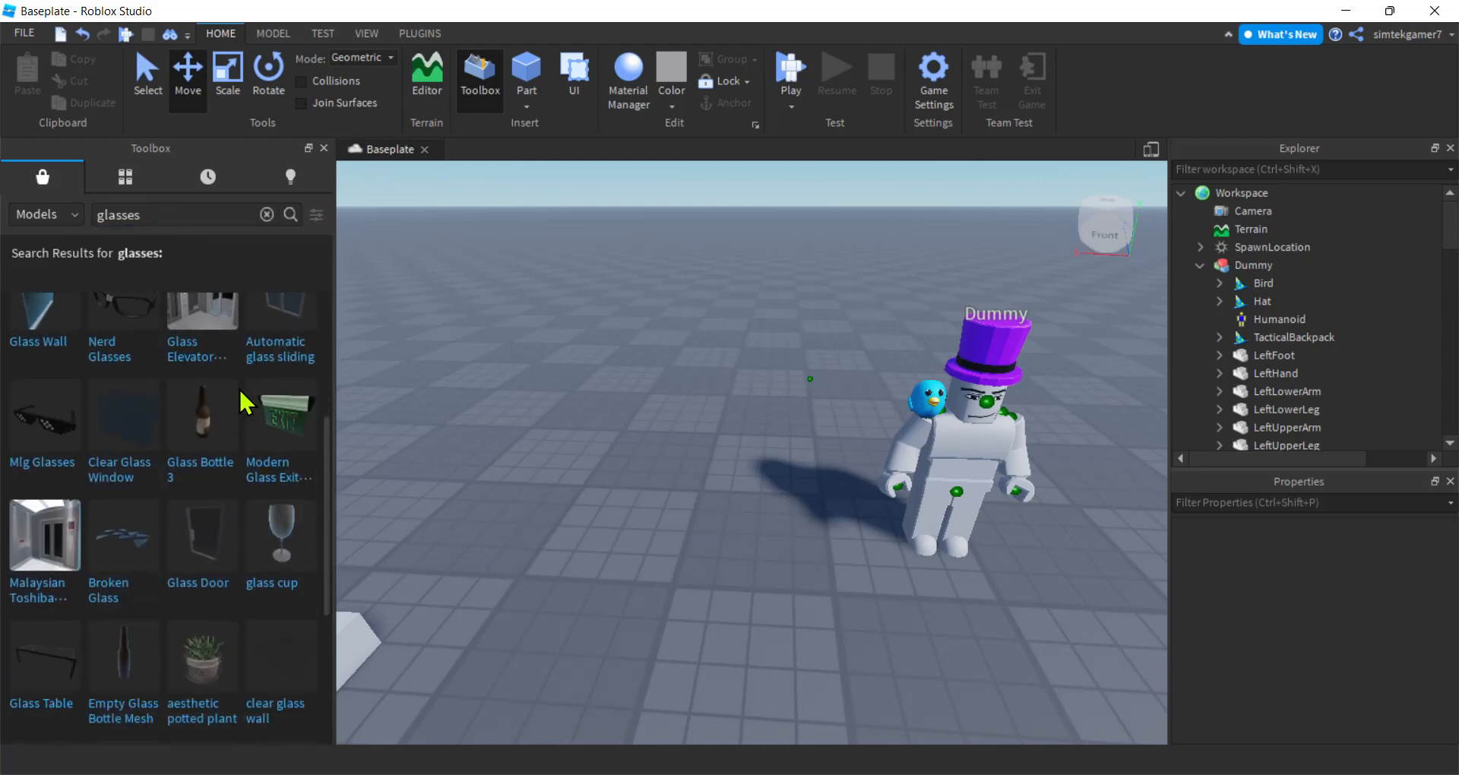
scroll(240, 402, down, 10)
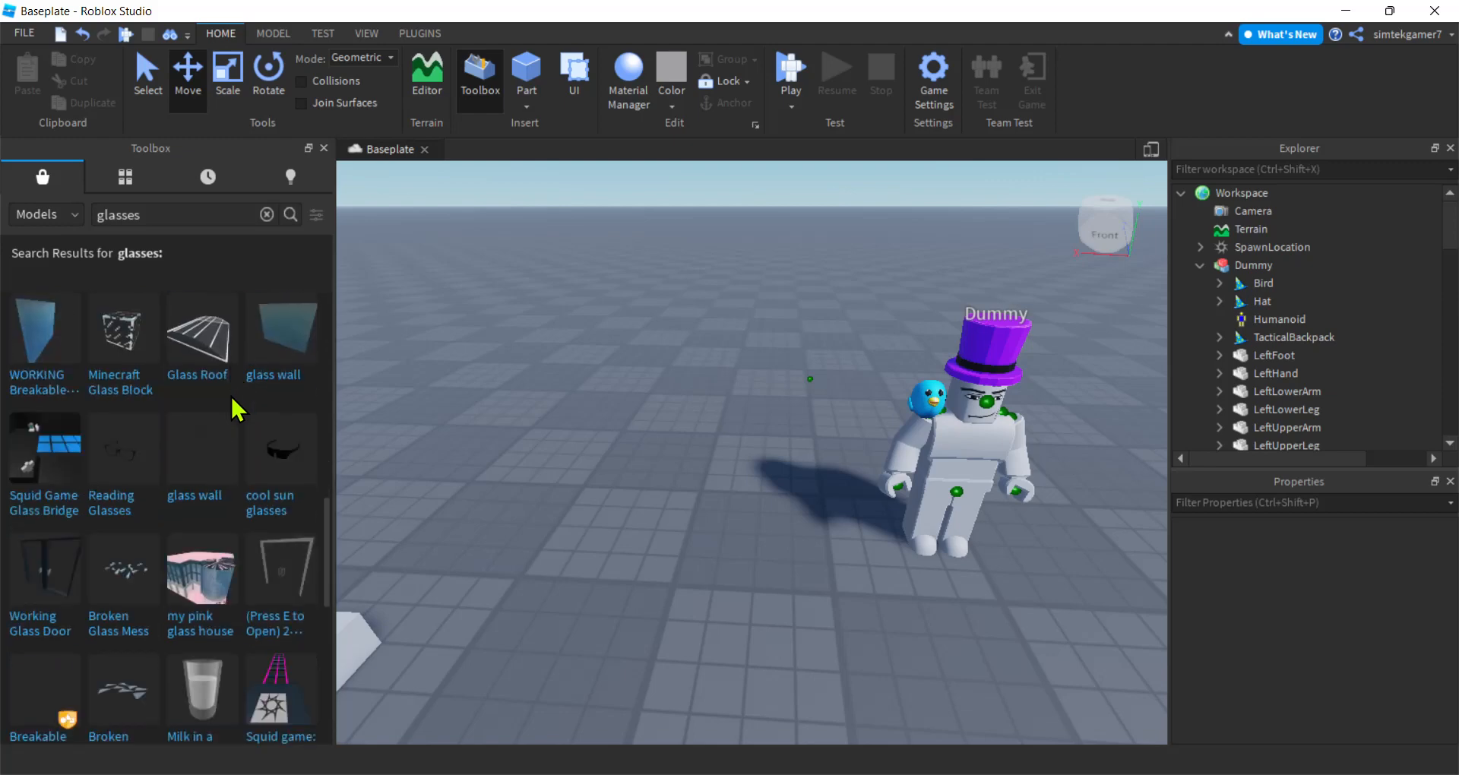
scroll(237, 409, down, 7)
mouse_move(209, 450)
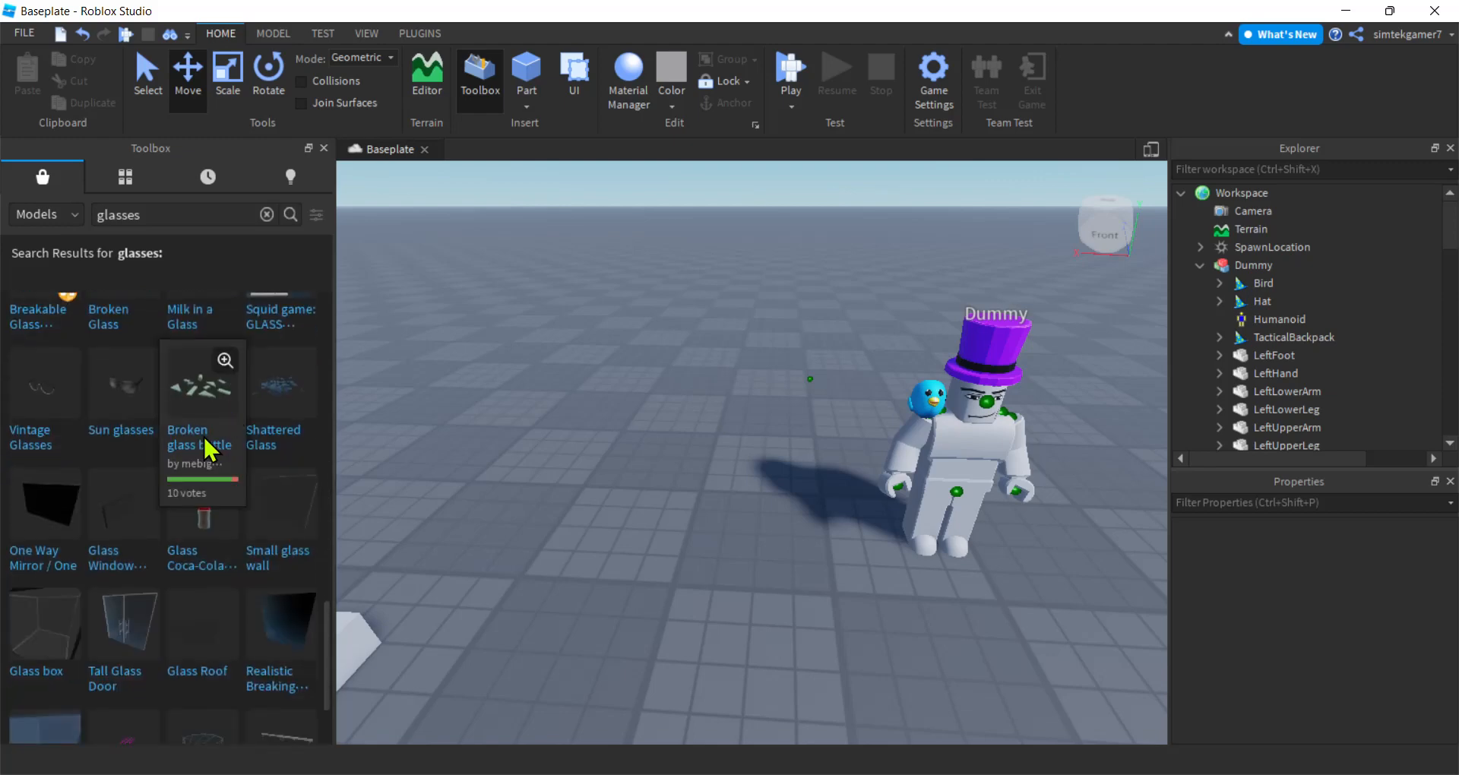
scroll(190, 479, down, 8)
scroll(190, 483, down, 4)
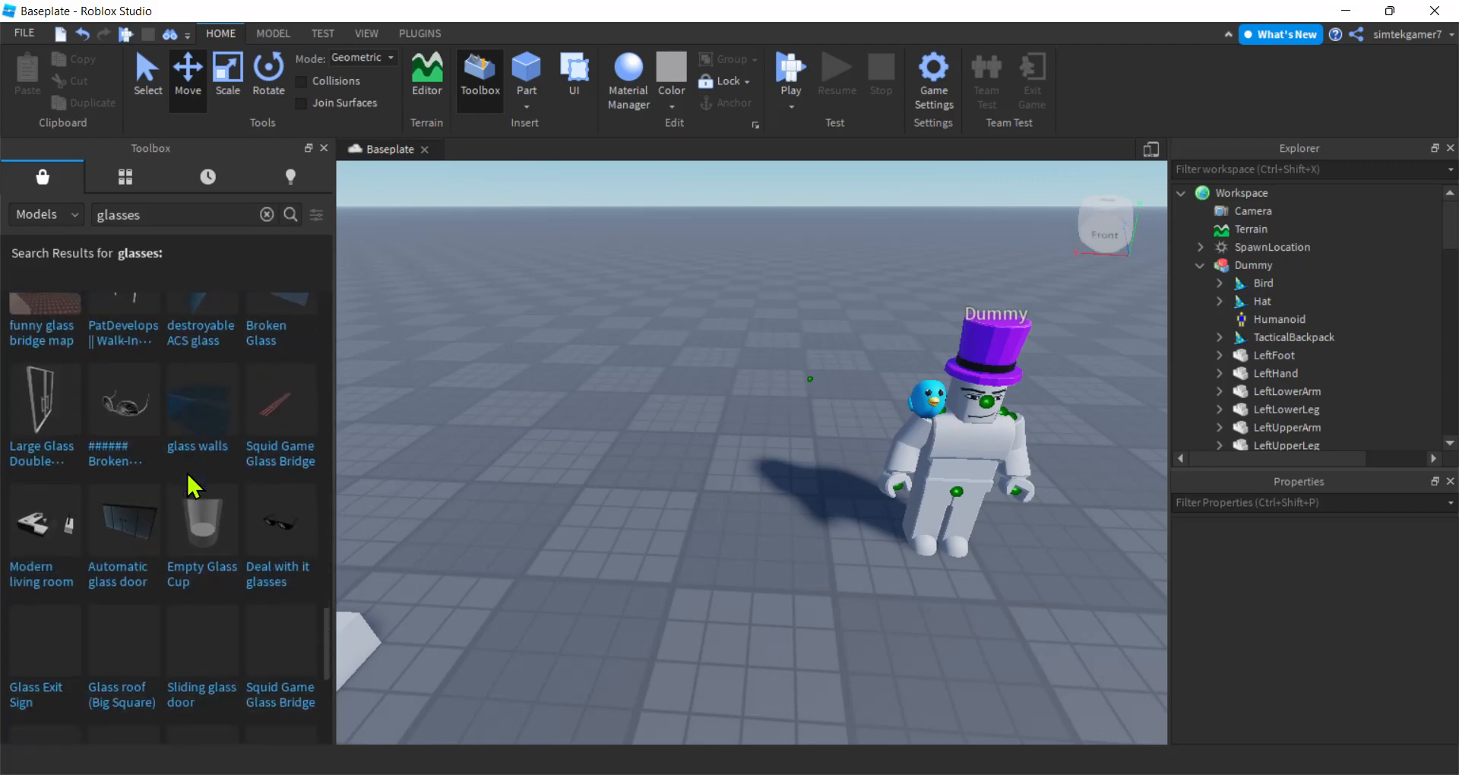
scroll(191, 484, down, 6)
scroll(191, 484, down, 3)
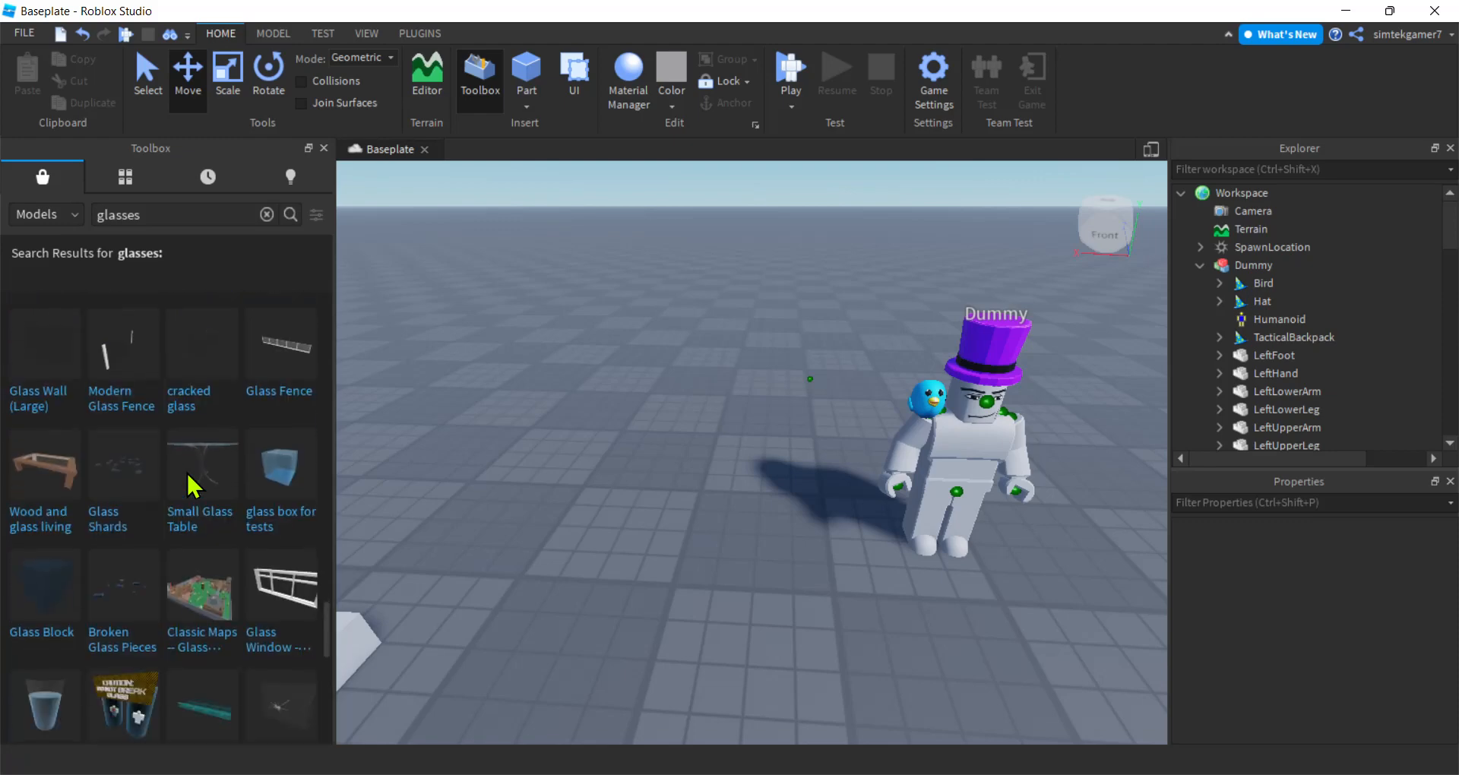
scroll(190, 483, up, 20)
Step: Search the Toolbox models for "sunglasses" and insert the first Sunglasses model onto the baseplate beside the Dummy
click(192, 214)
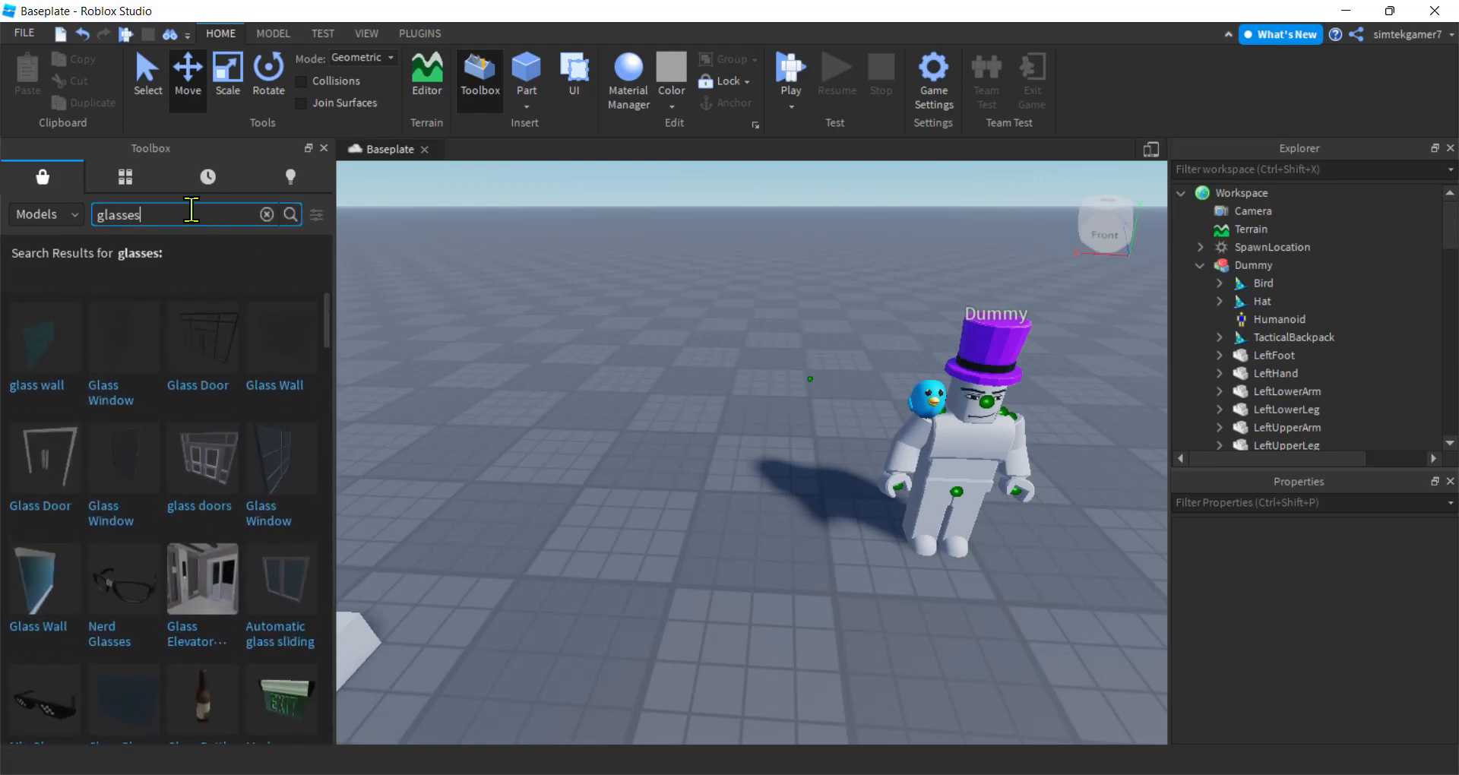
double_click(191, 214)
text(sunglasses)
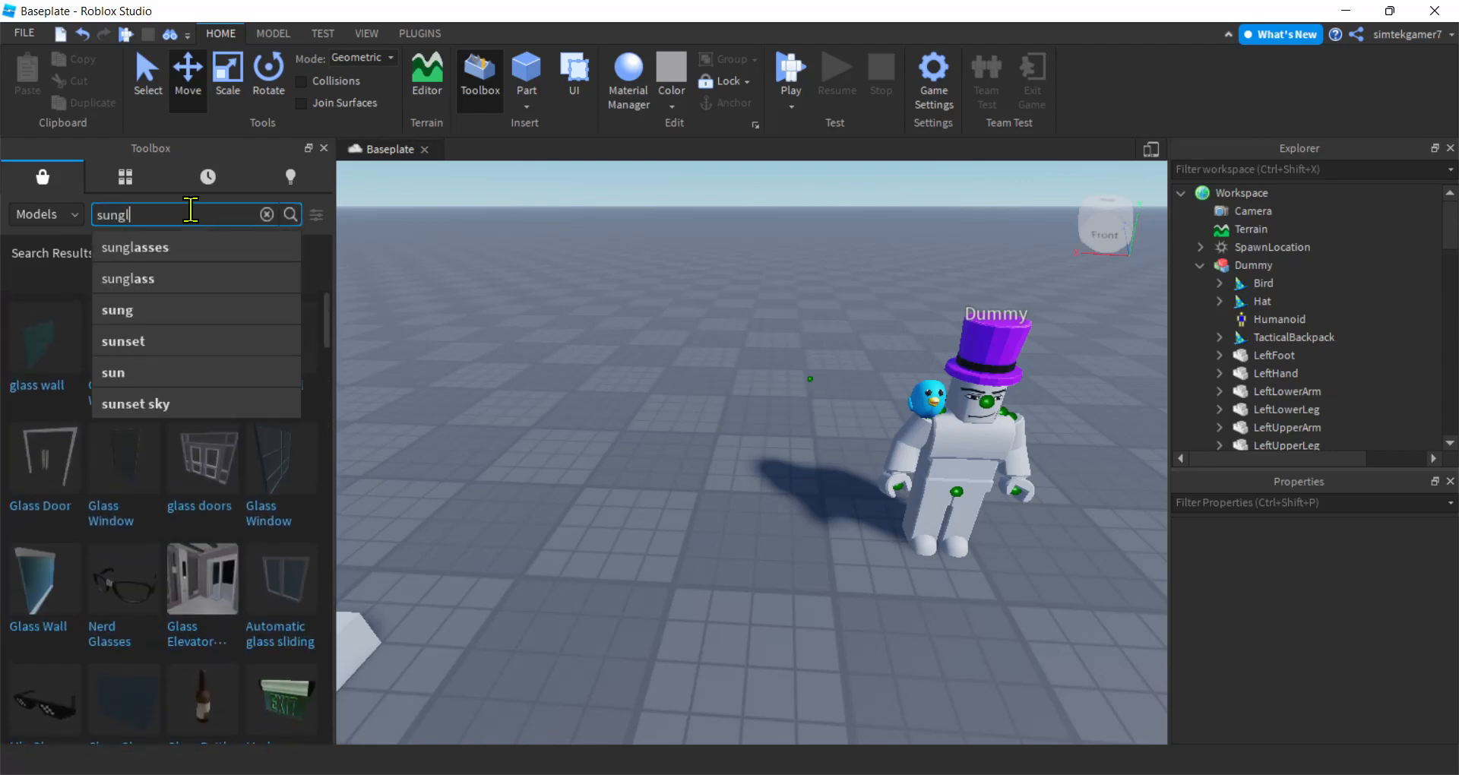
key(Return)
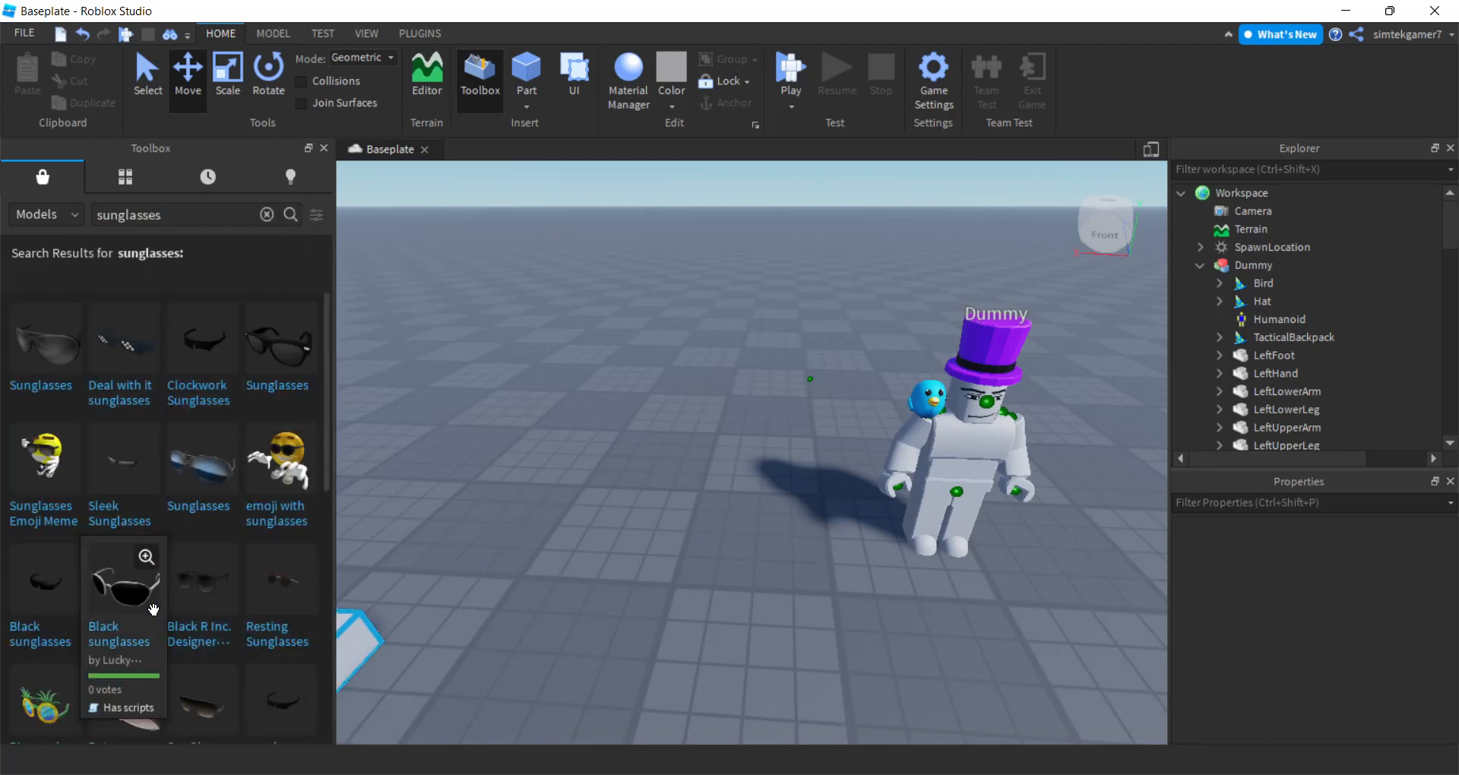
scroll(156, 608, down, 5)
scroll(181, 592, up, 5)
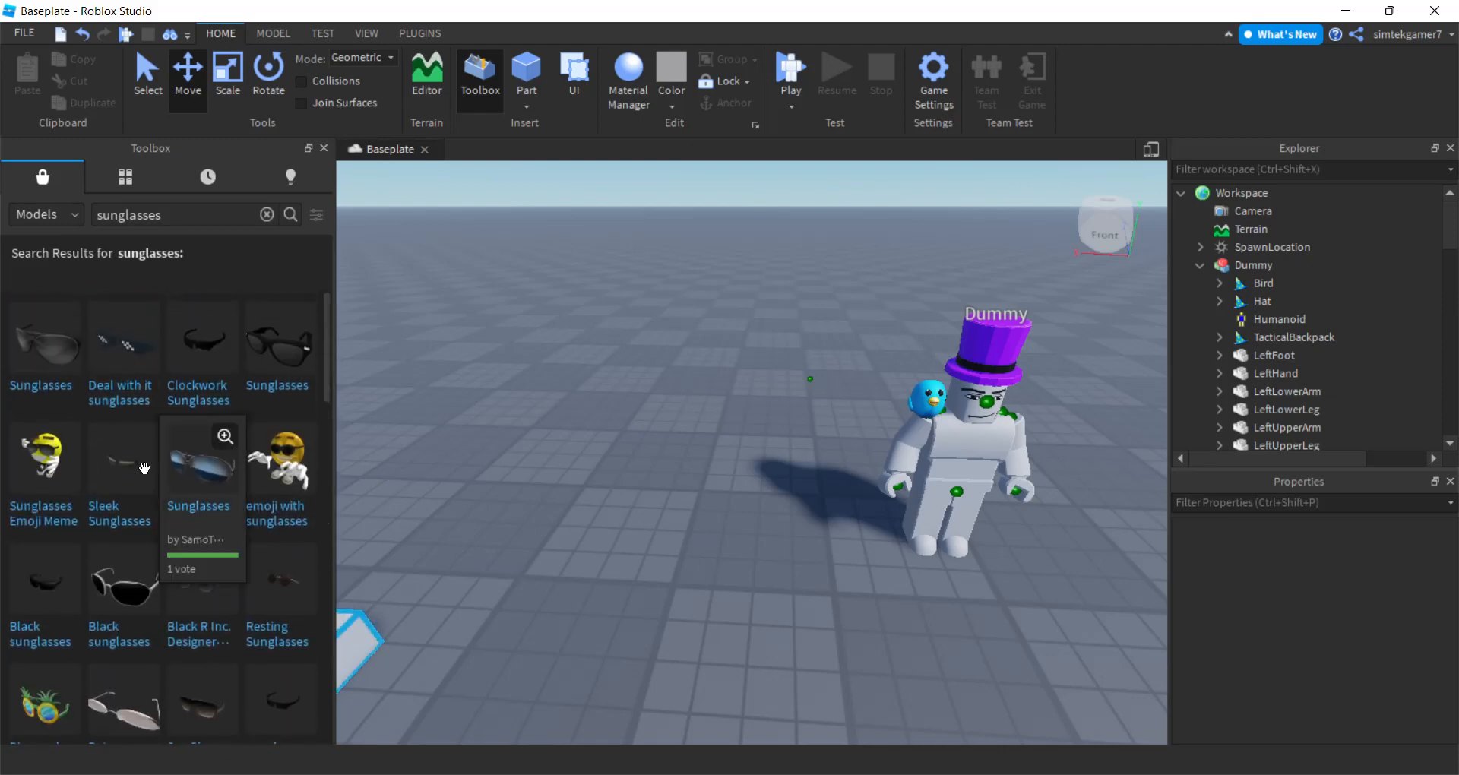
drag(38, 334, 703, 534)
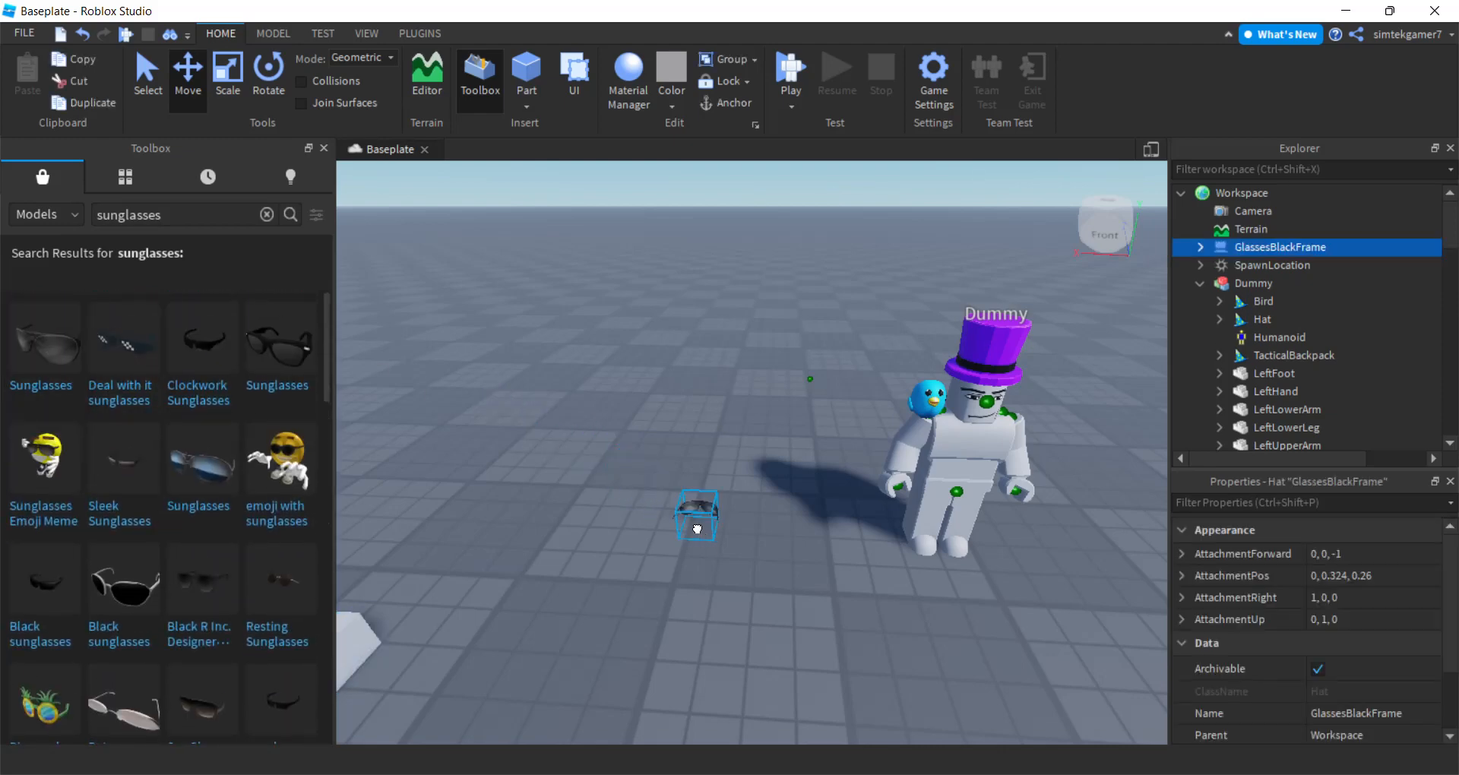
Step: Close the Toolbox, focus on the Dummy's Head and compare its FaceCenterAttachment with its FaceFrontAttachment
click(324, 148)
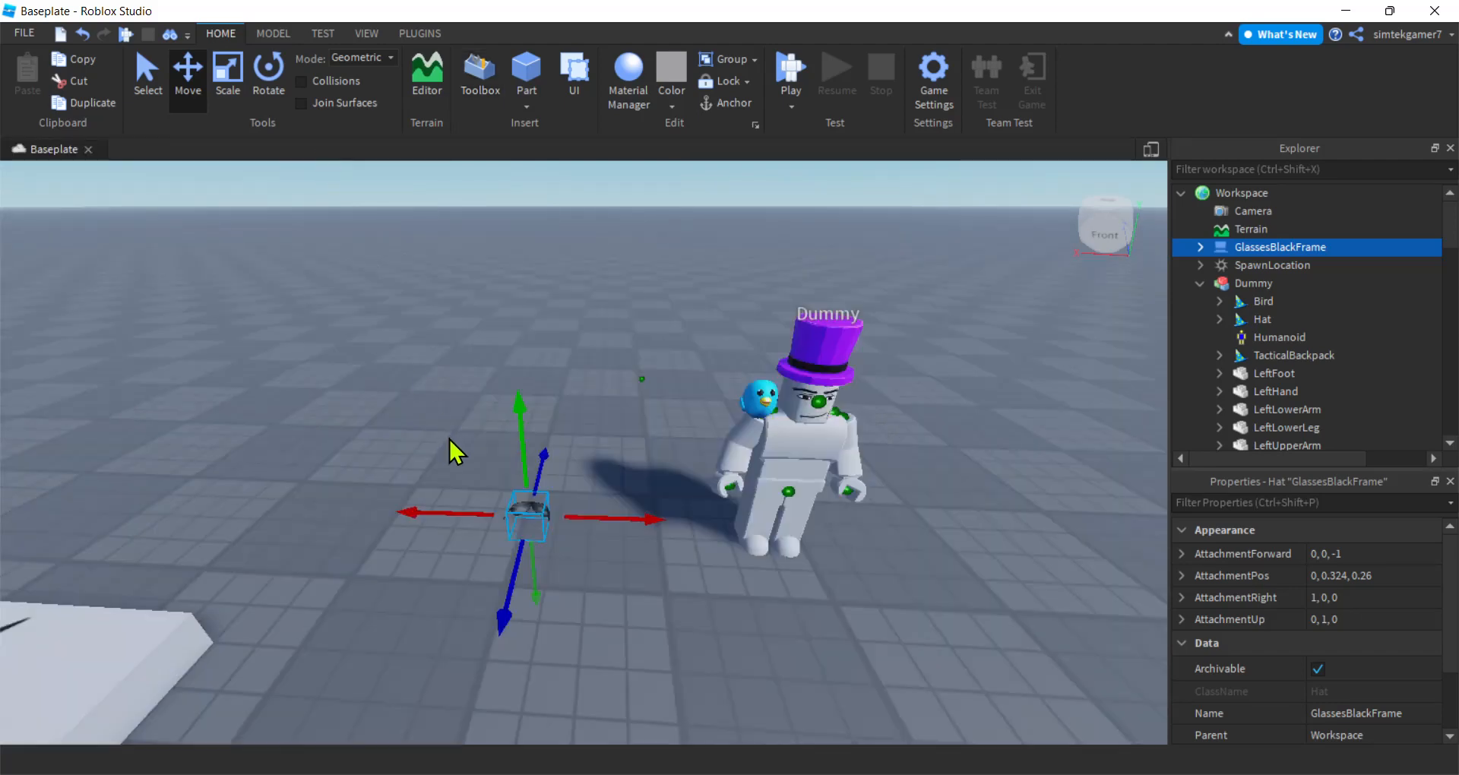
right_drag(492, 580, 494, 571)
right_drag(760, 467, 762, 466)
click(1250, 287)
scroll(1253, 327, down, 15)
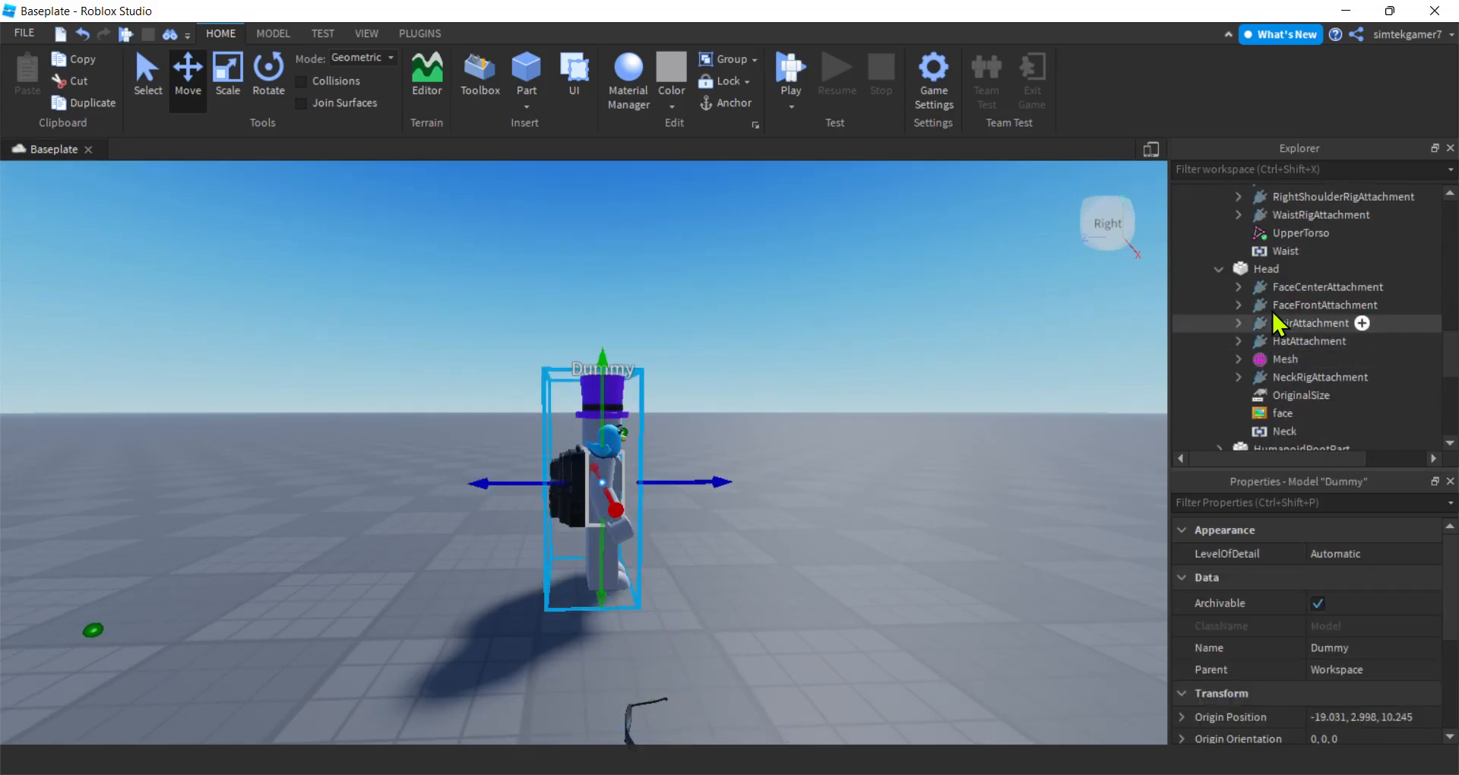
click(1250, 268)
key(f)
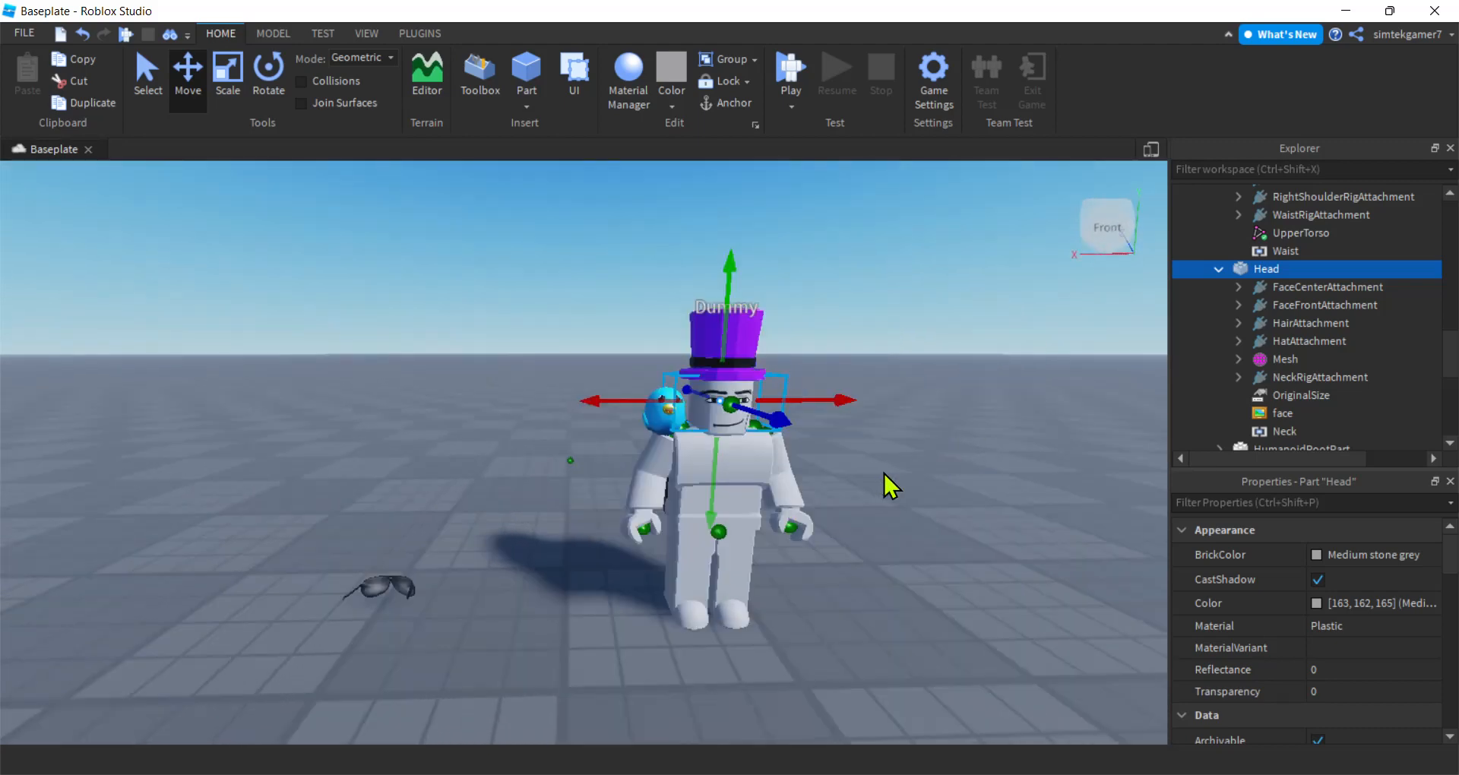
click(1326, 293)
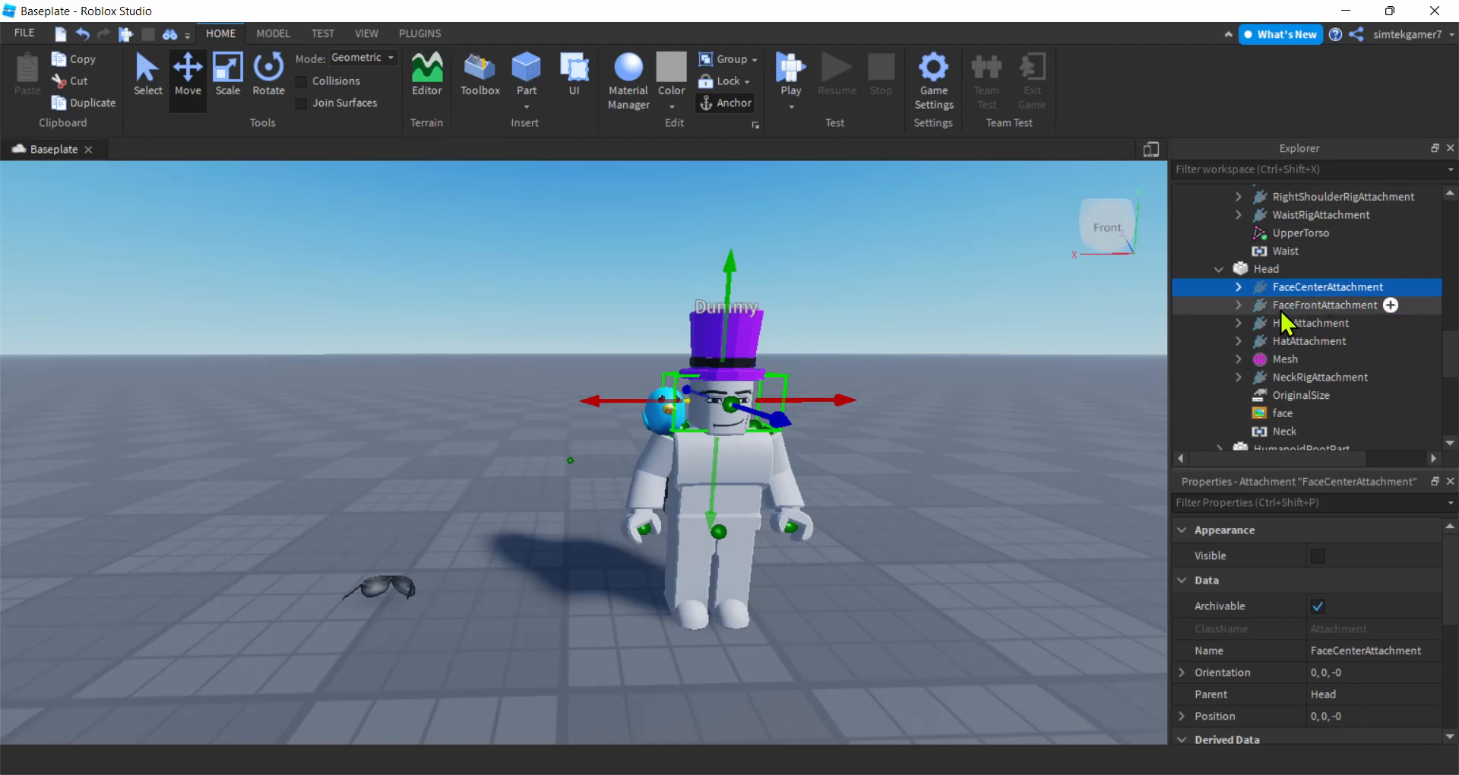
click(1341, 310)
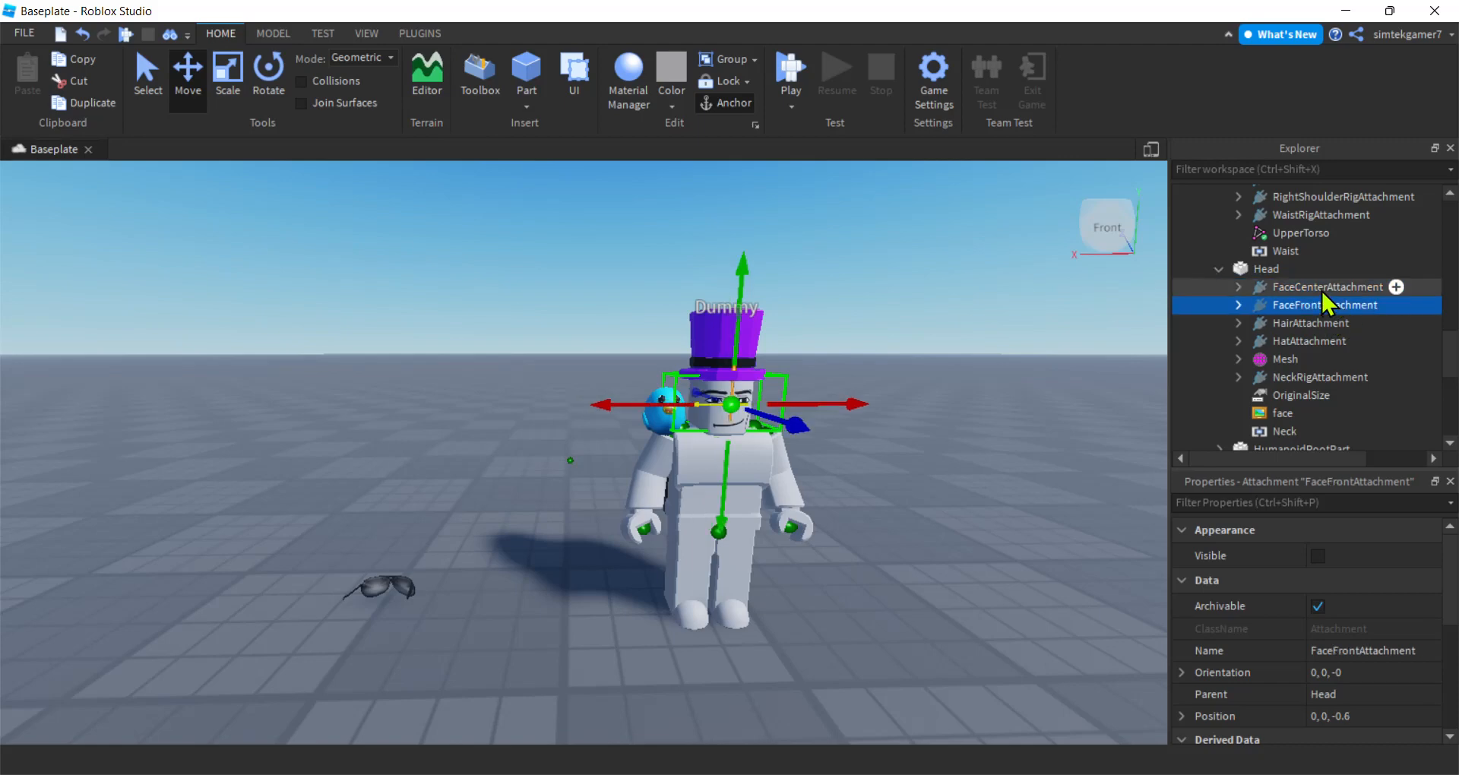
click(1324, 292)
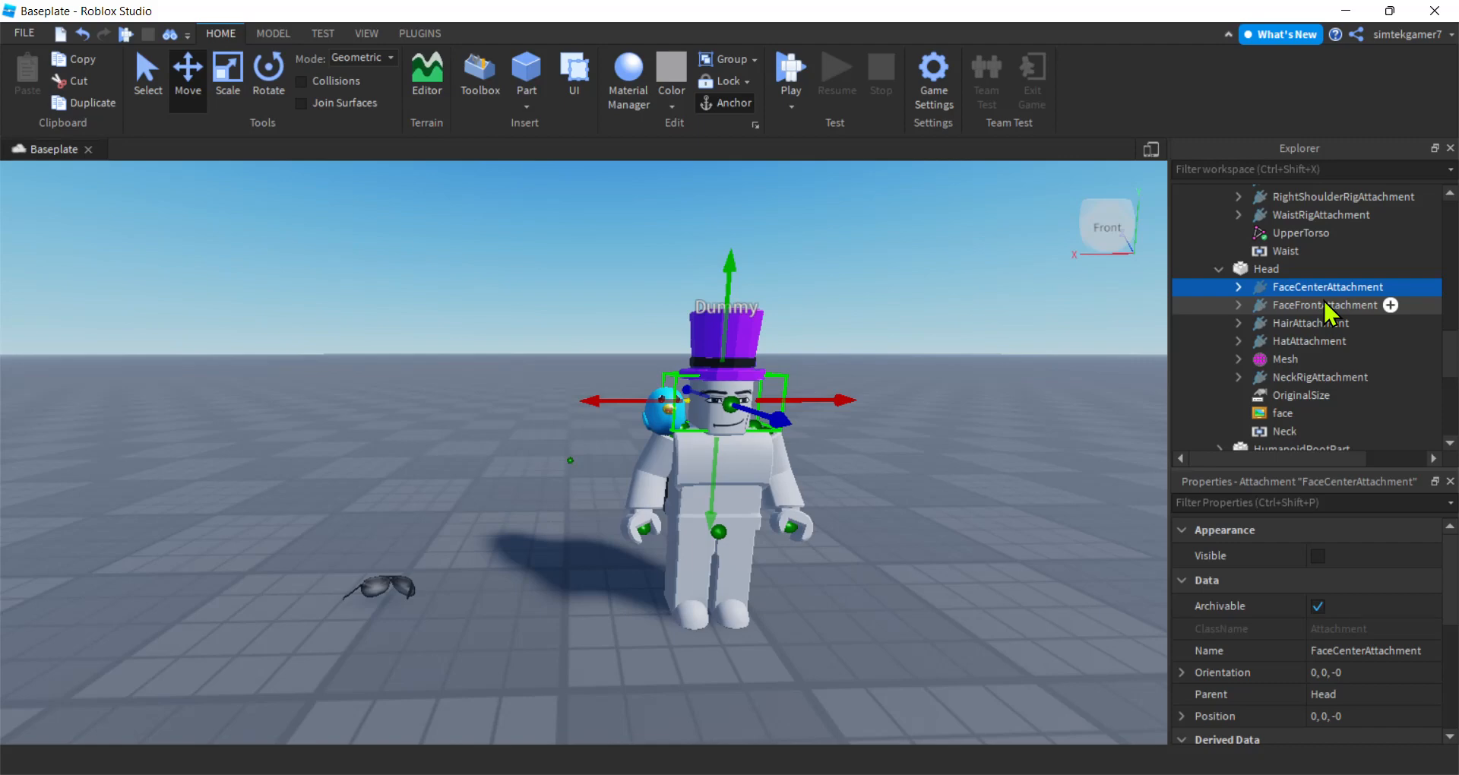
Step: Copy the name of the FaceCenterAttachment in the Dummy's Head
scroll(1367, 351, up, 2)
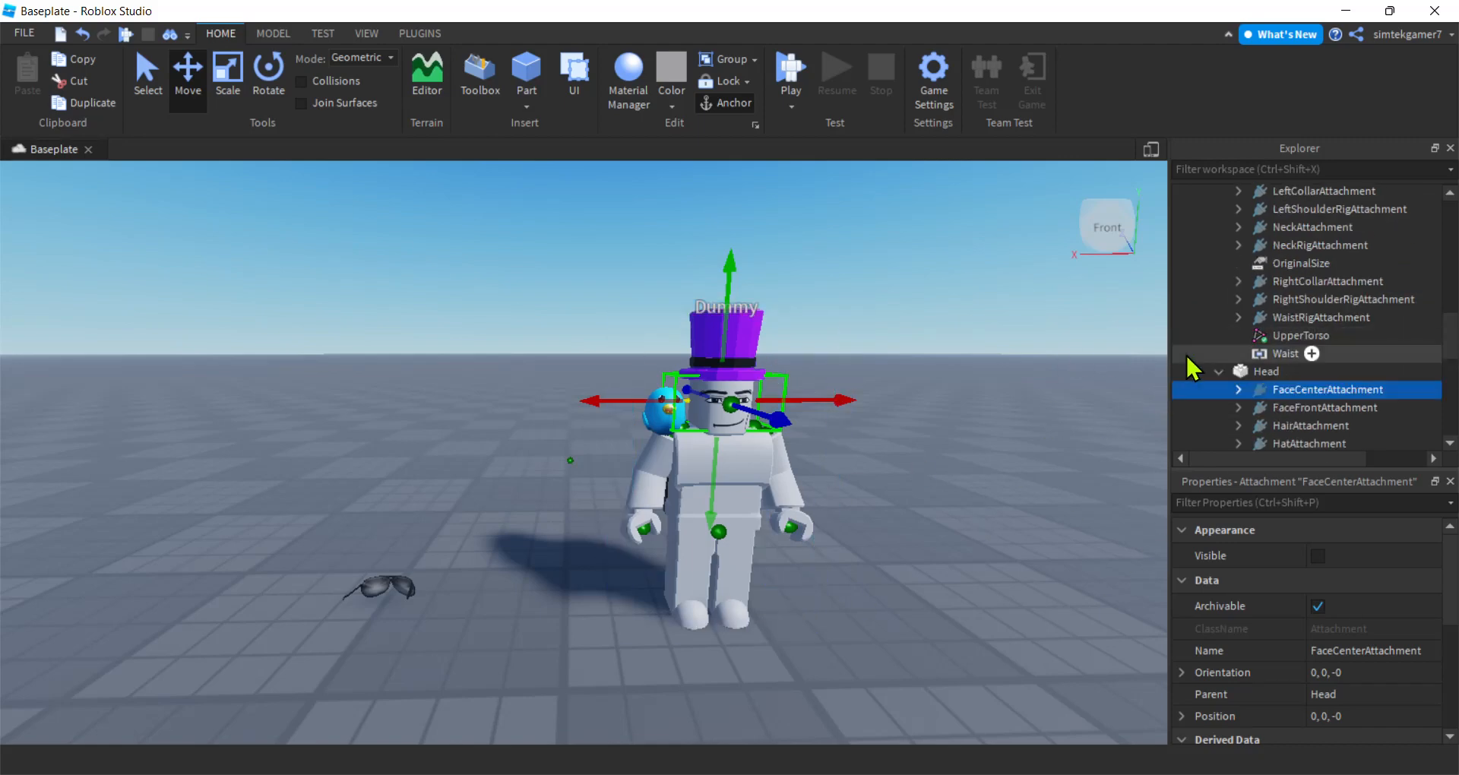
double_click(1312, 389)
key(ctrl+c)
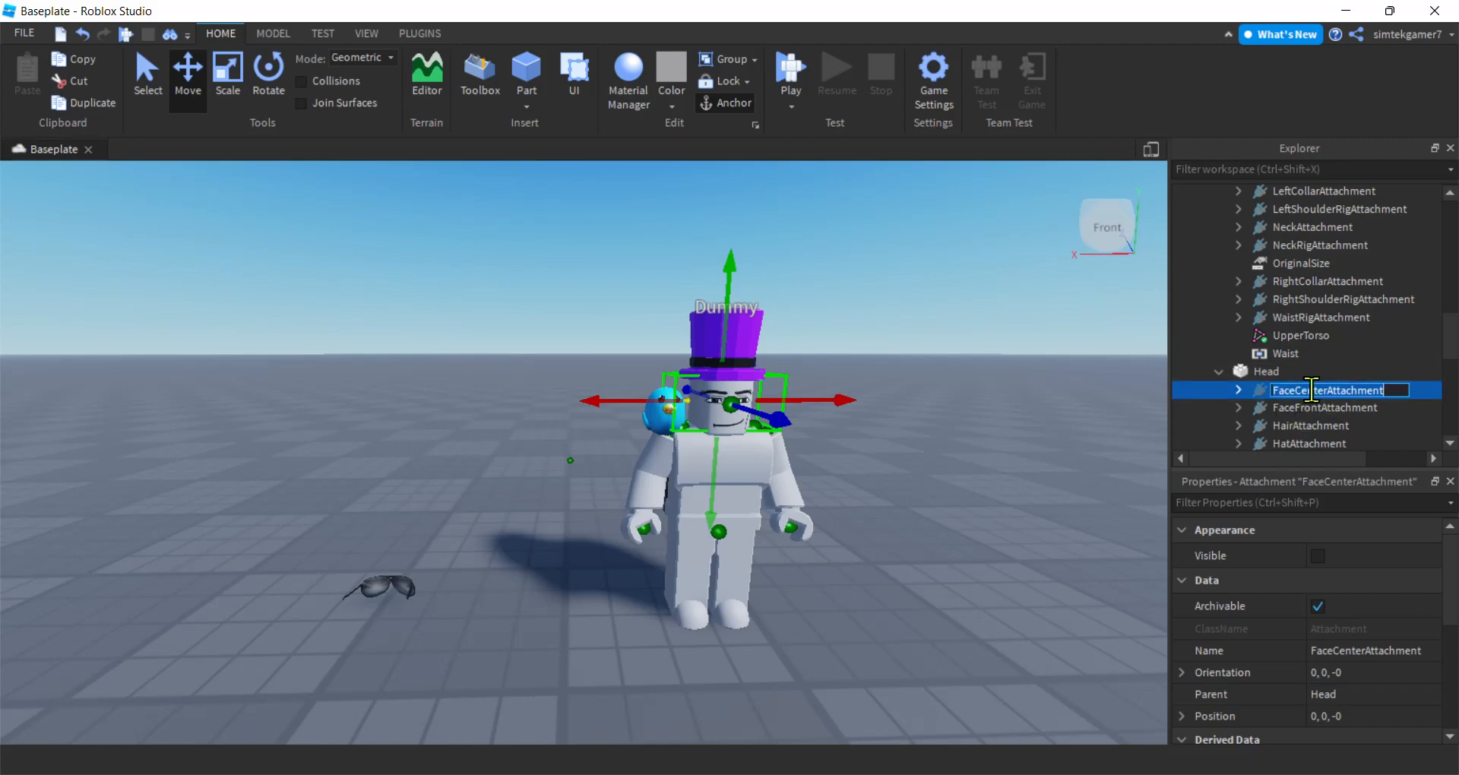
Step: Add an Accessory to the Workspace and rename it Glasses
scroll(1317, 308, up, 15)
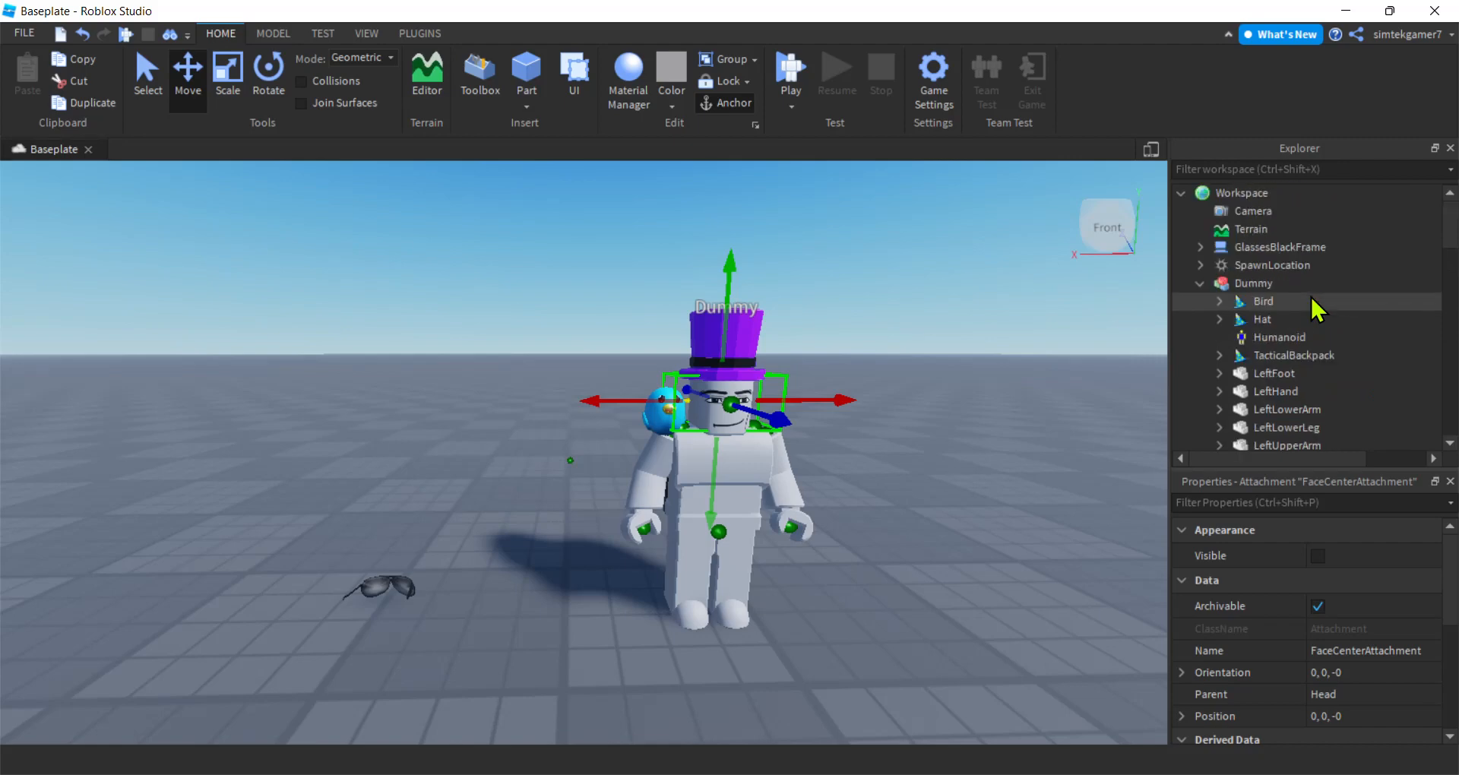
click(1237, 249)
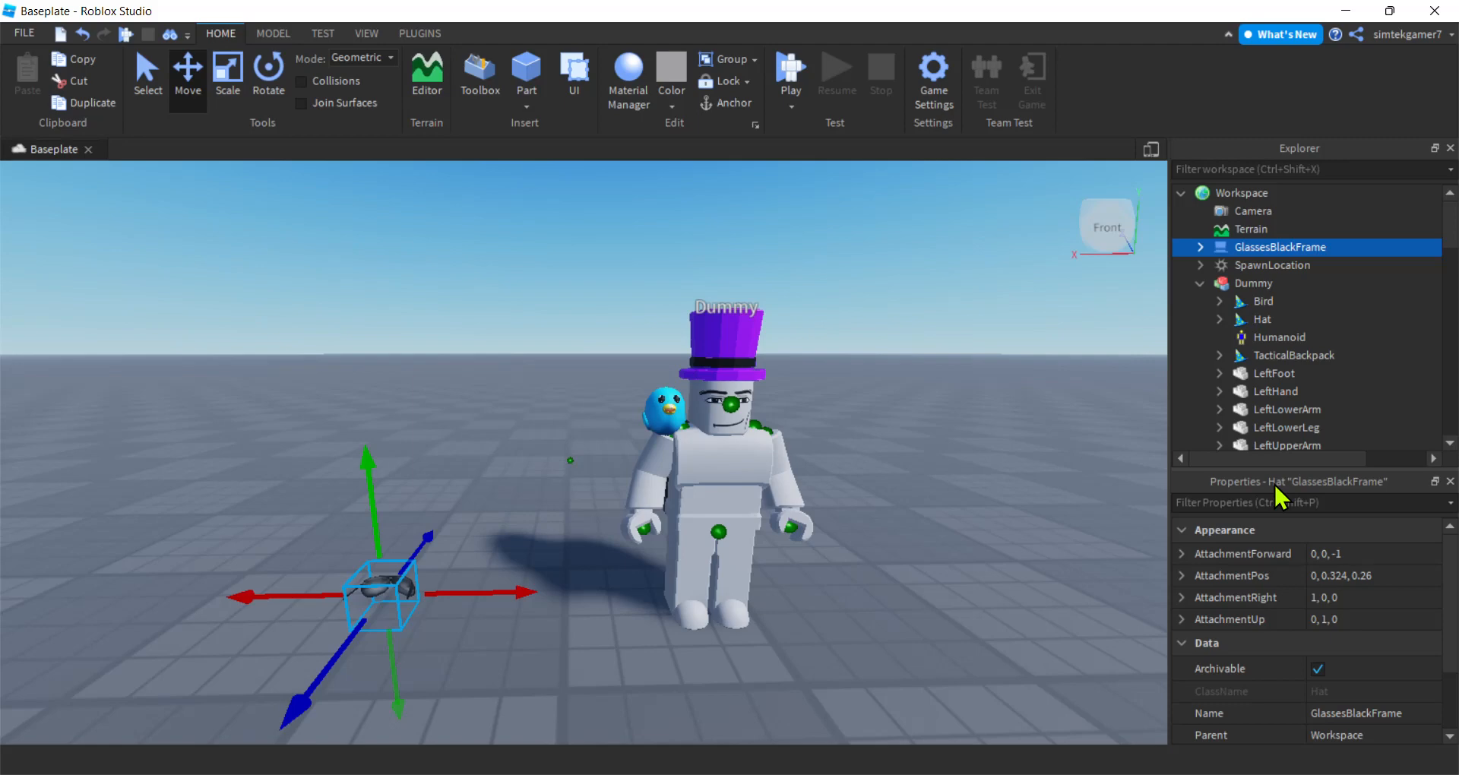
click(1199, 247)
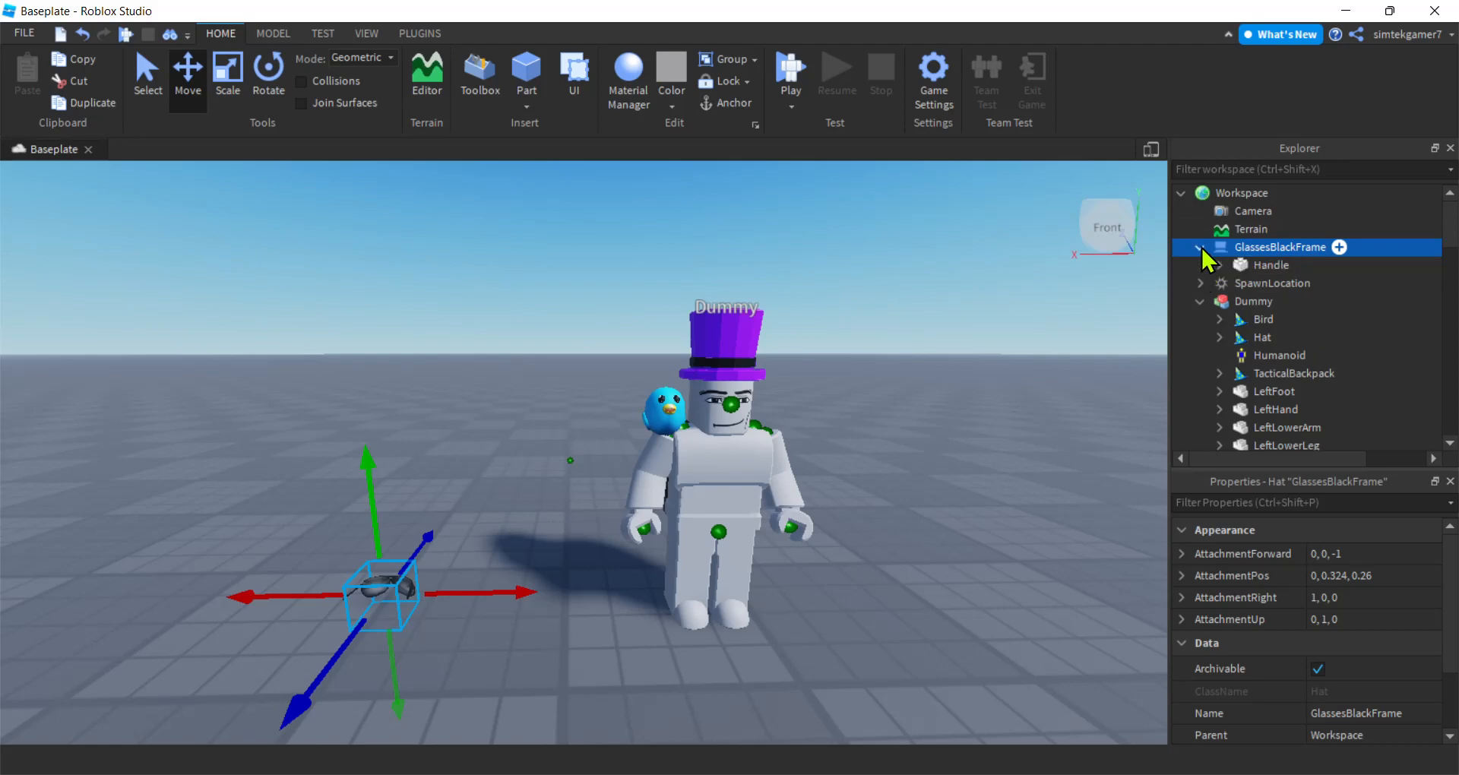
click(1241, 193)
click(1281, 193)
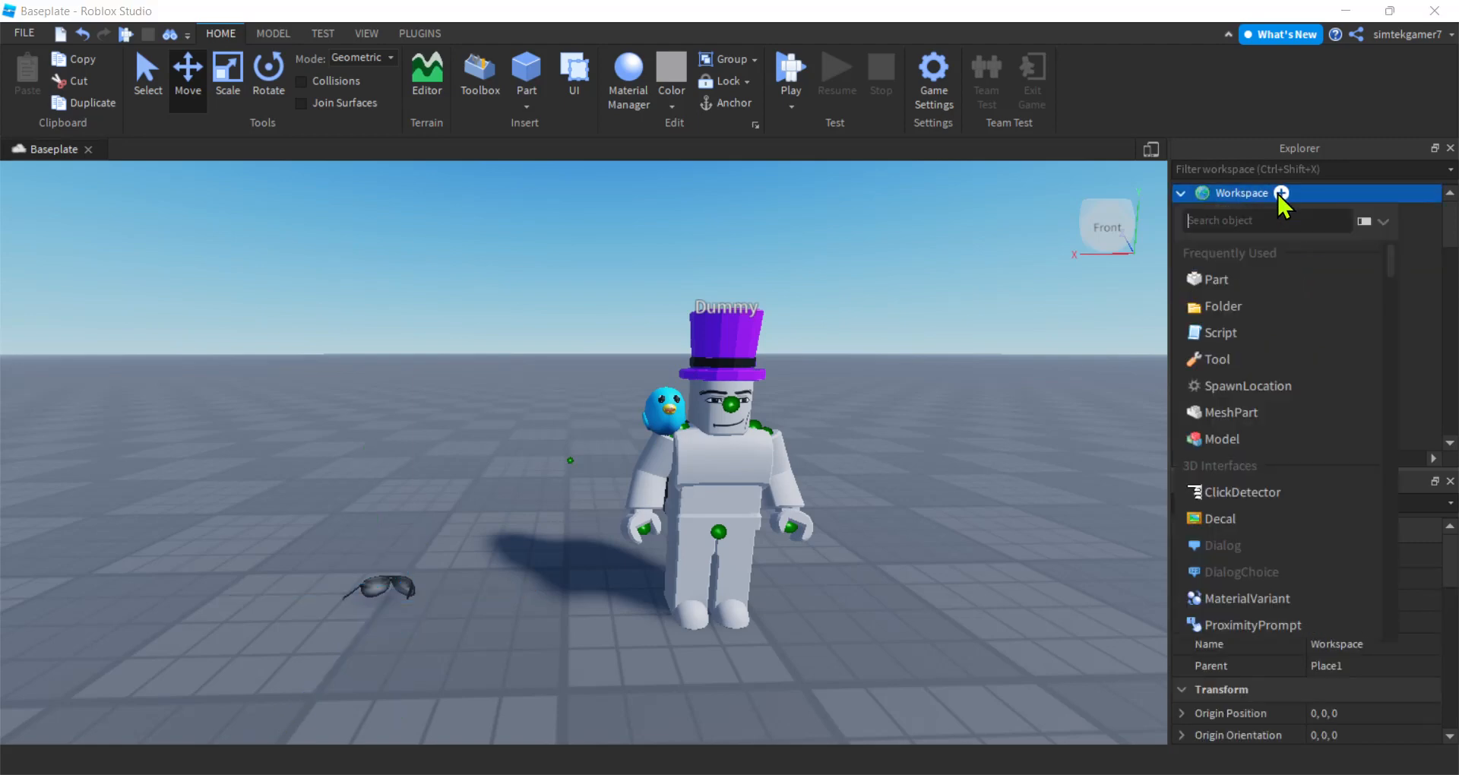
text(a)
click(1232, 280)
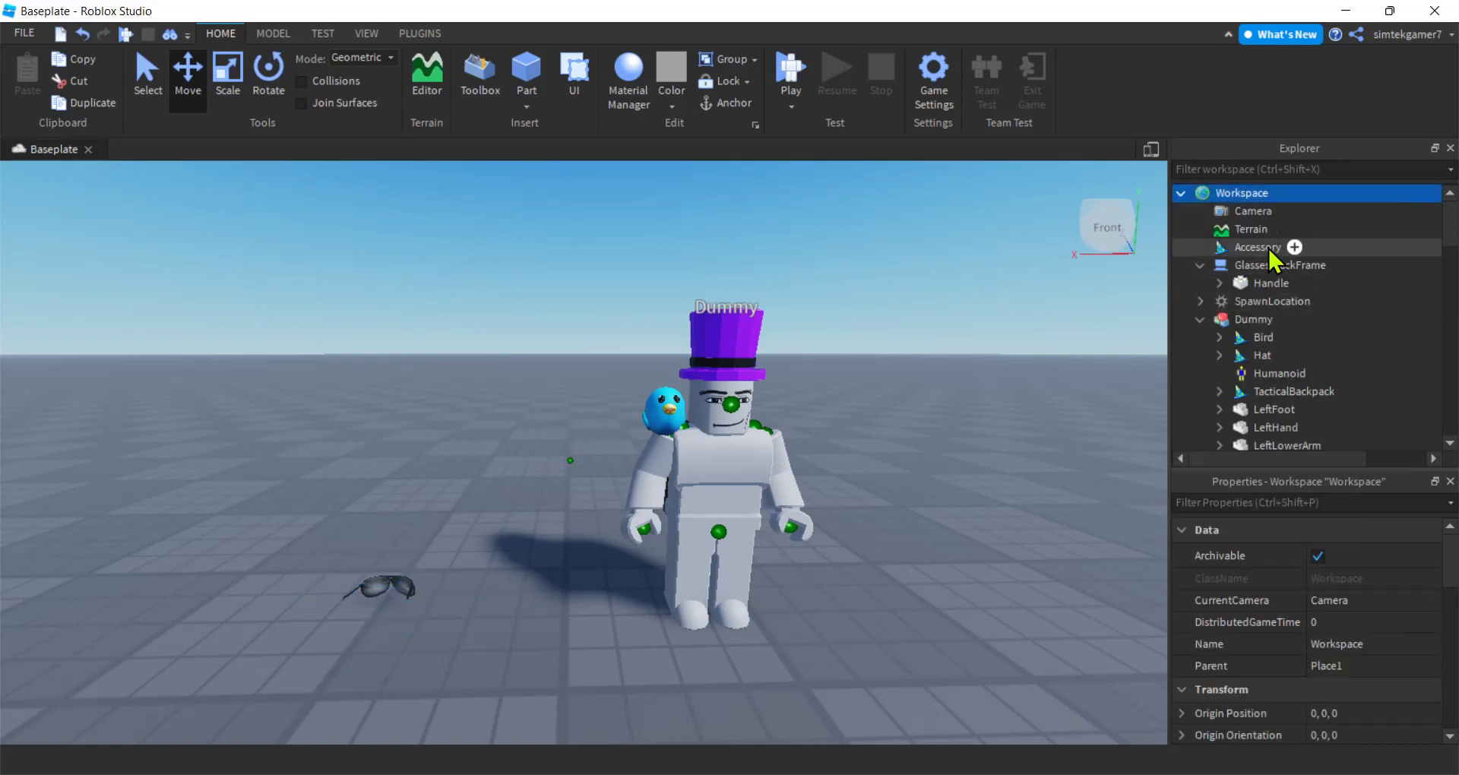
click(1265, 249)
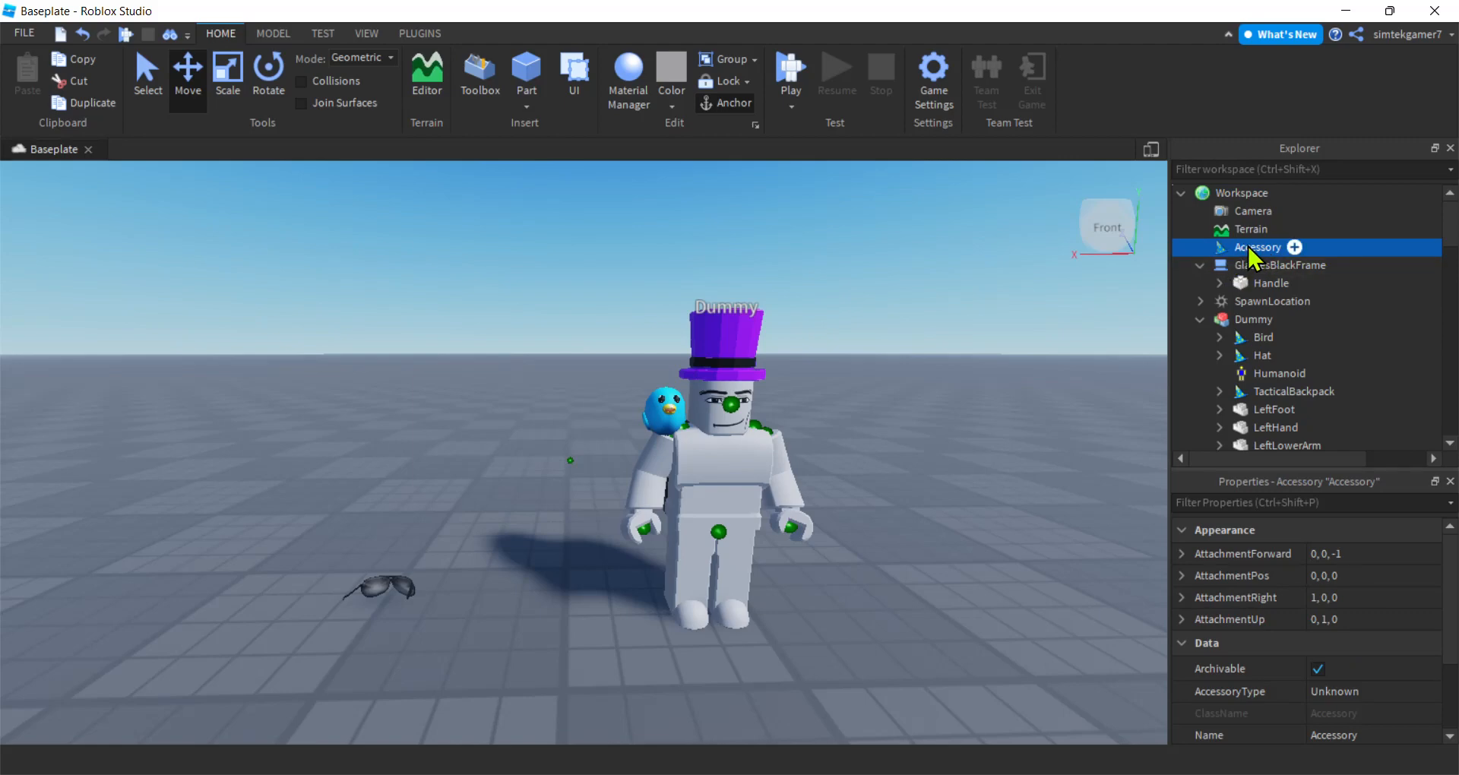
click(1248, 247)
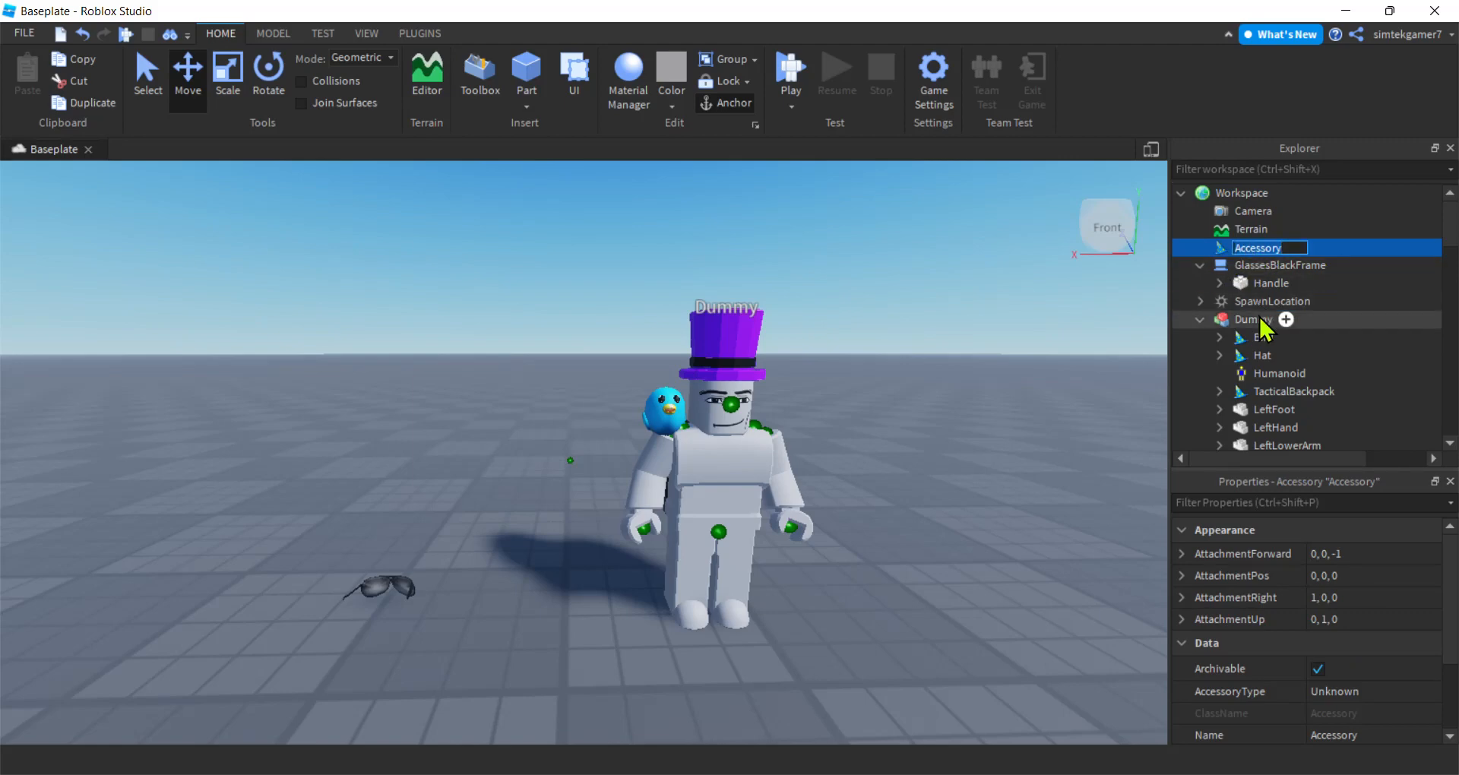
text(Glasses)
key(Return)
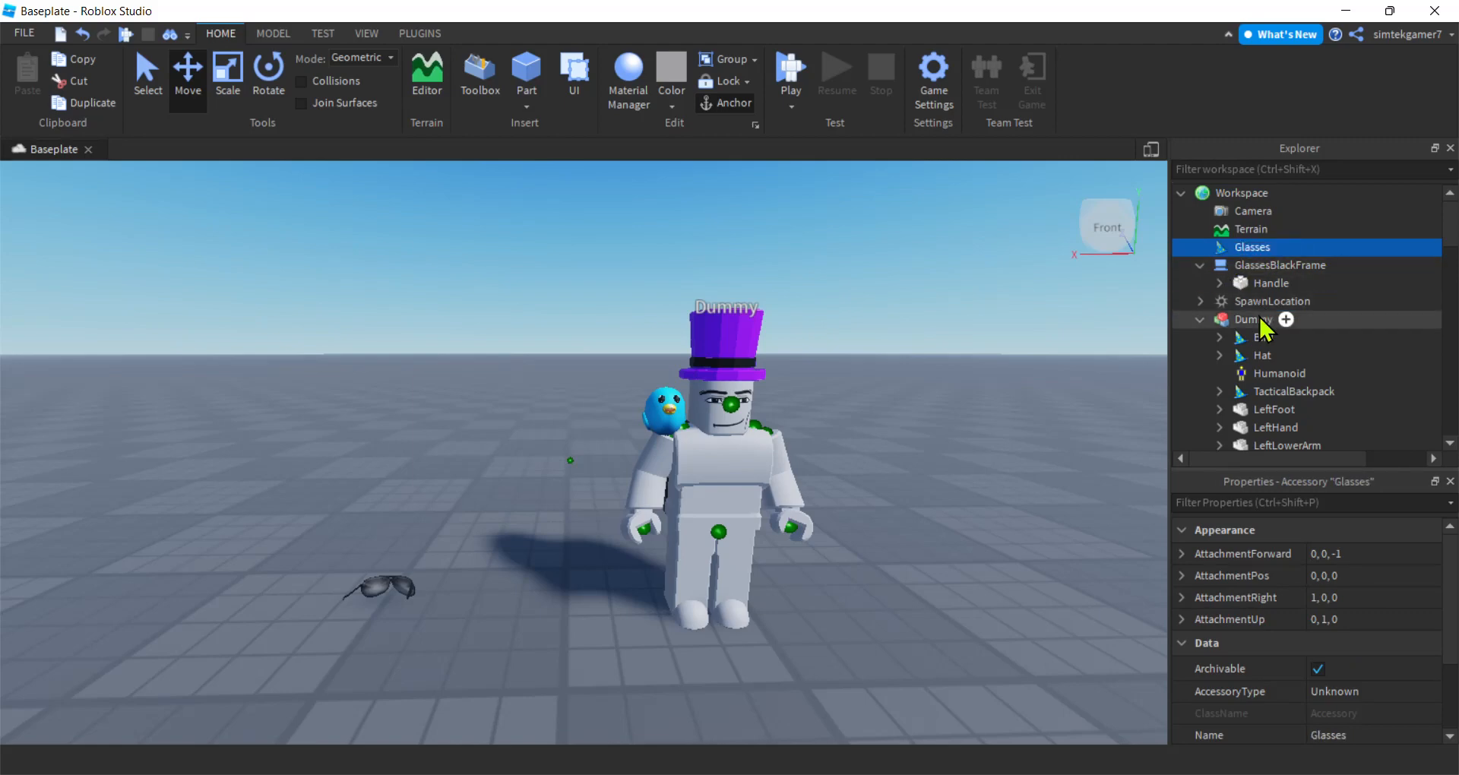
Step: Move the Handle from GlassesBlackFrame into the Glasses accessory and delete the emptied GlassesBlackFrame
click(1220, 284)
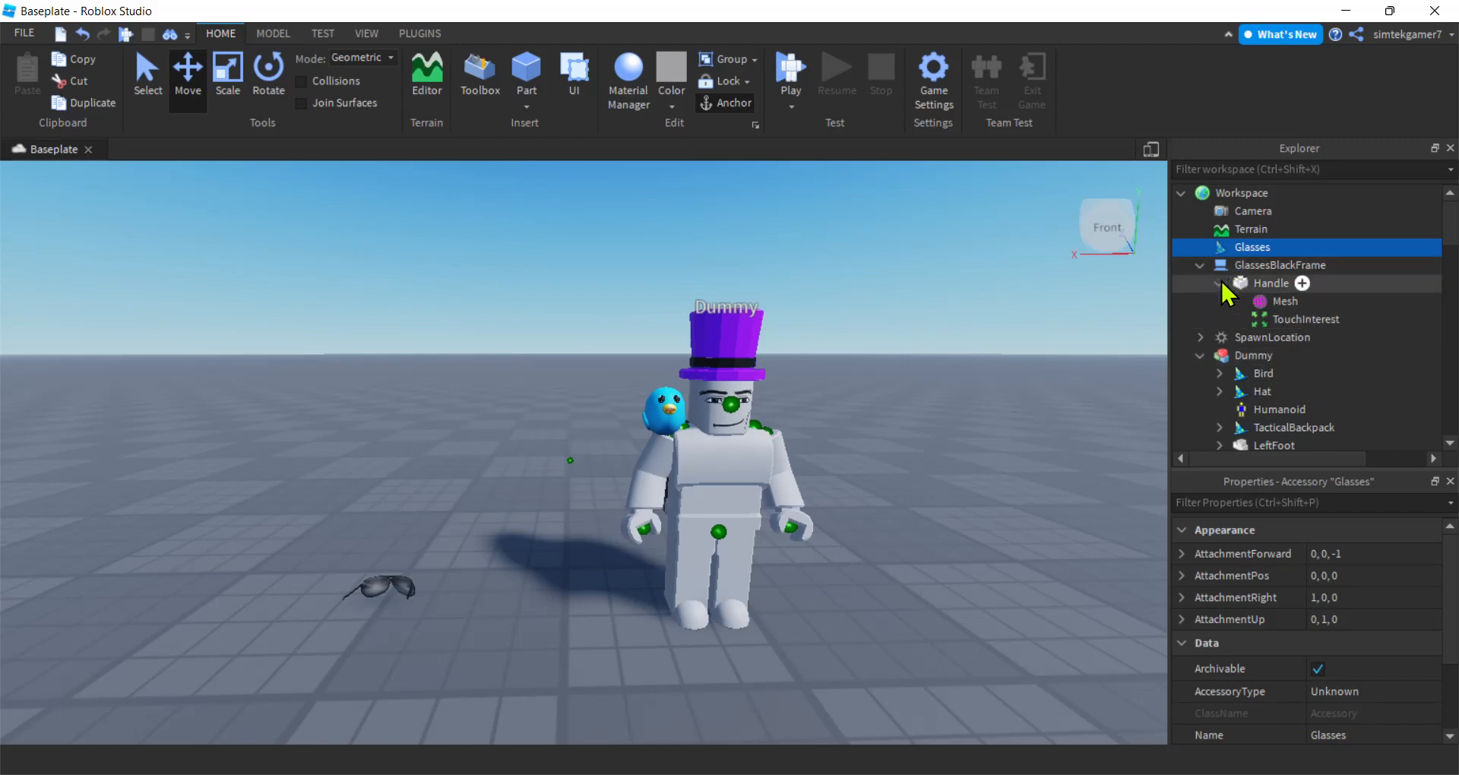
drag(1270, 283, 1265, 259)
click(1261, 287)
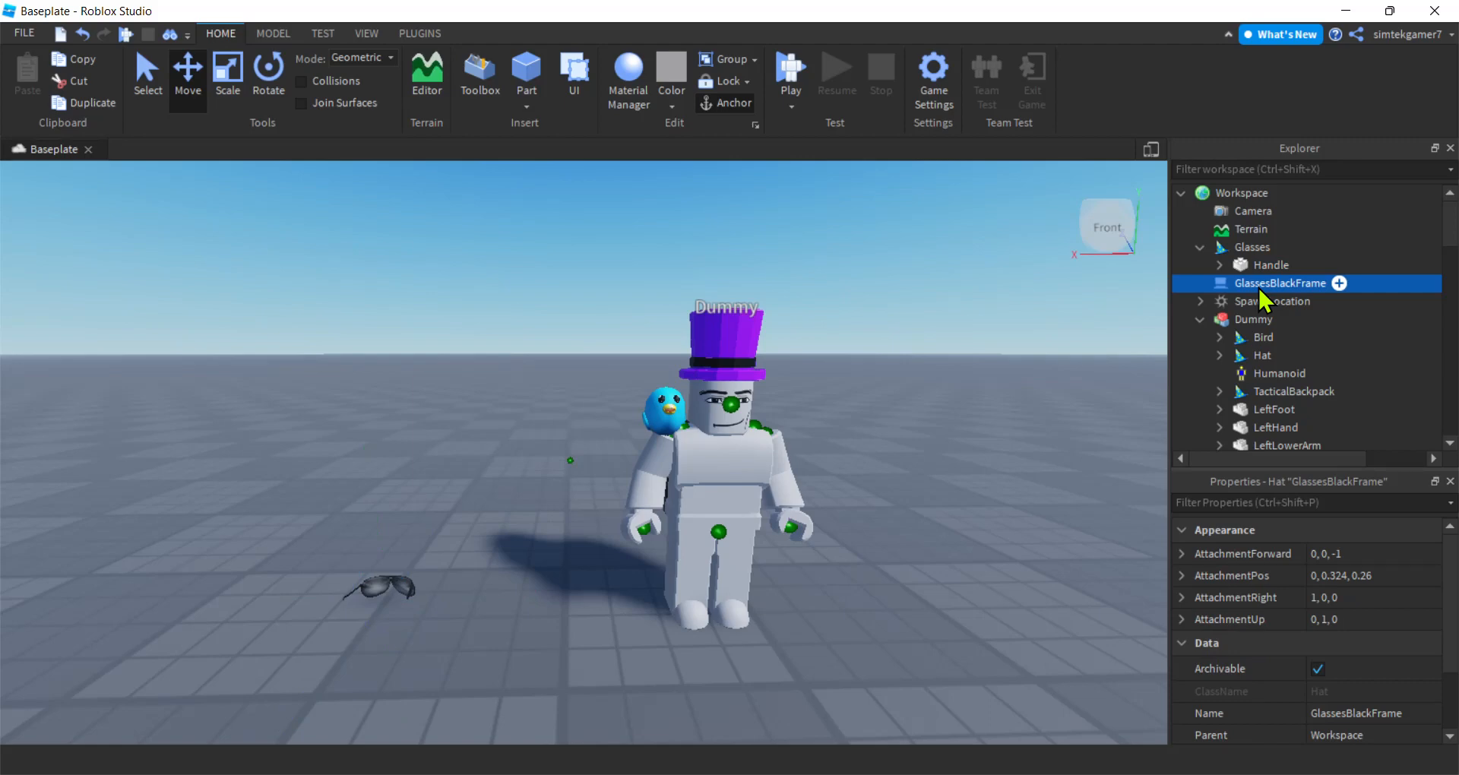
key(Delete)
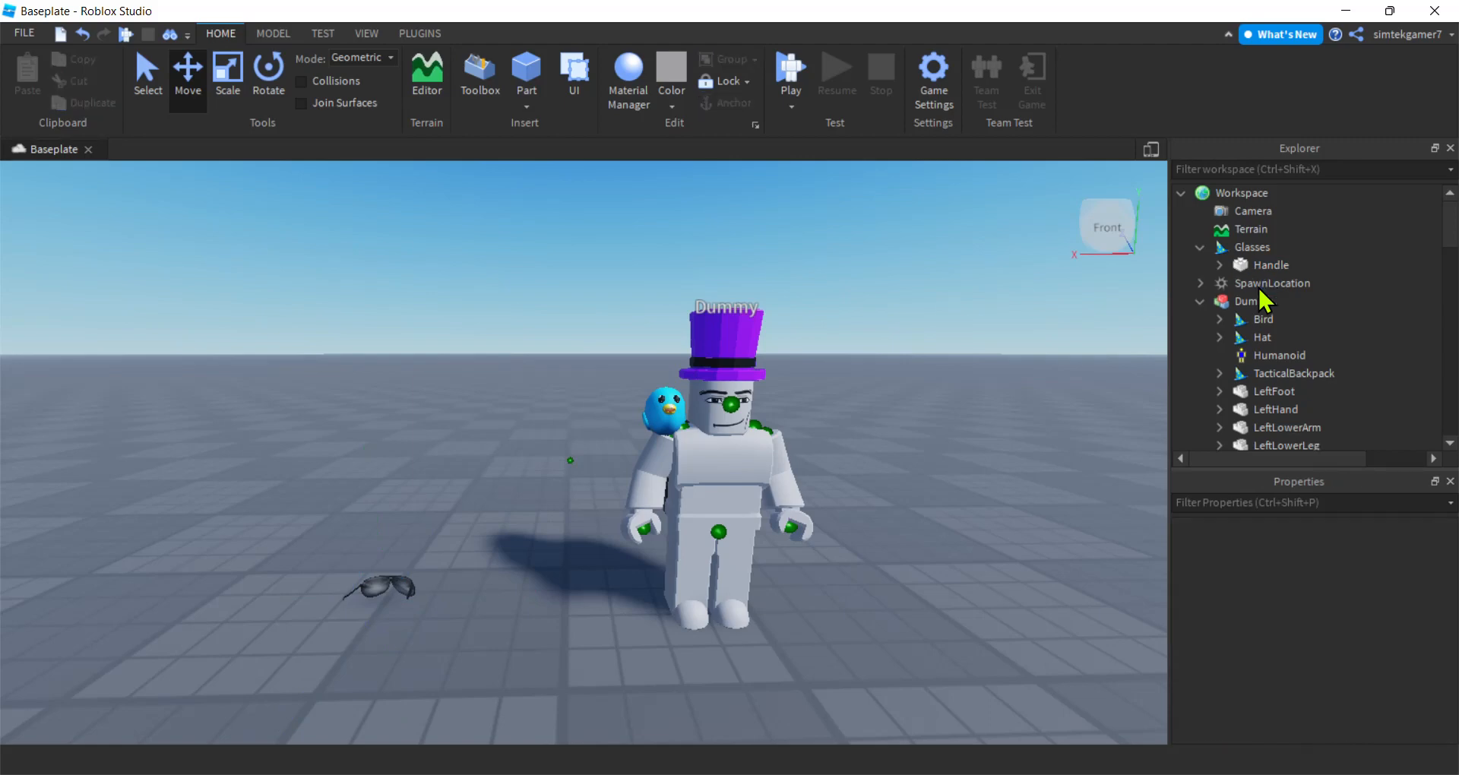
Step: Add an Attachment to the Glasses Handle and name it FaceCenterAttachment with the copied name
click(1219, 265)
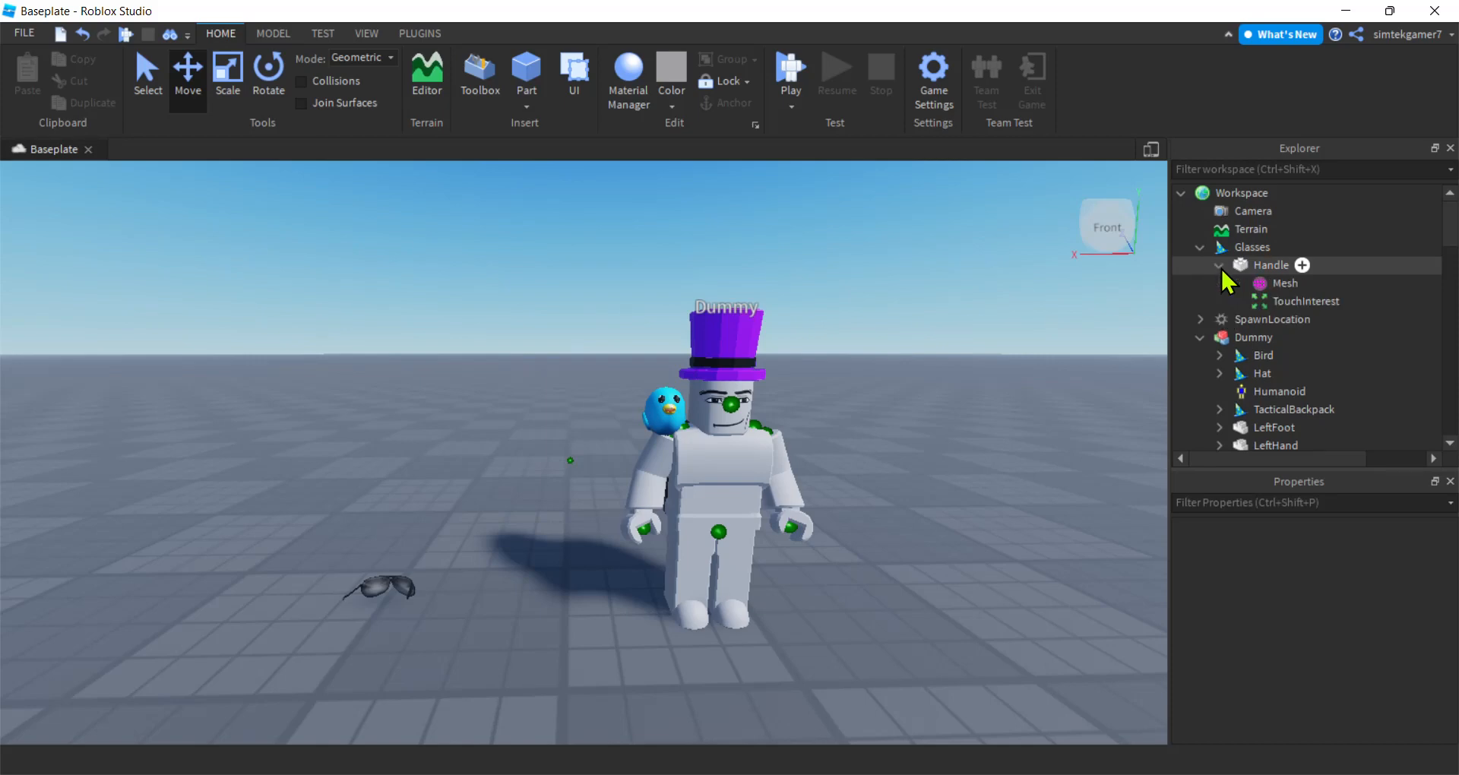
click(1302, 266)
text(a)
click(1275, 321)
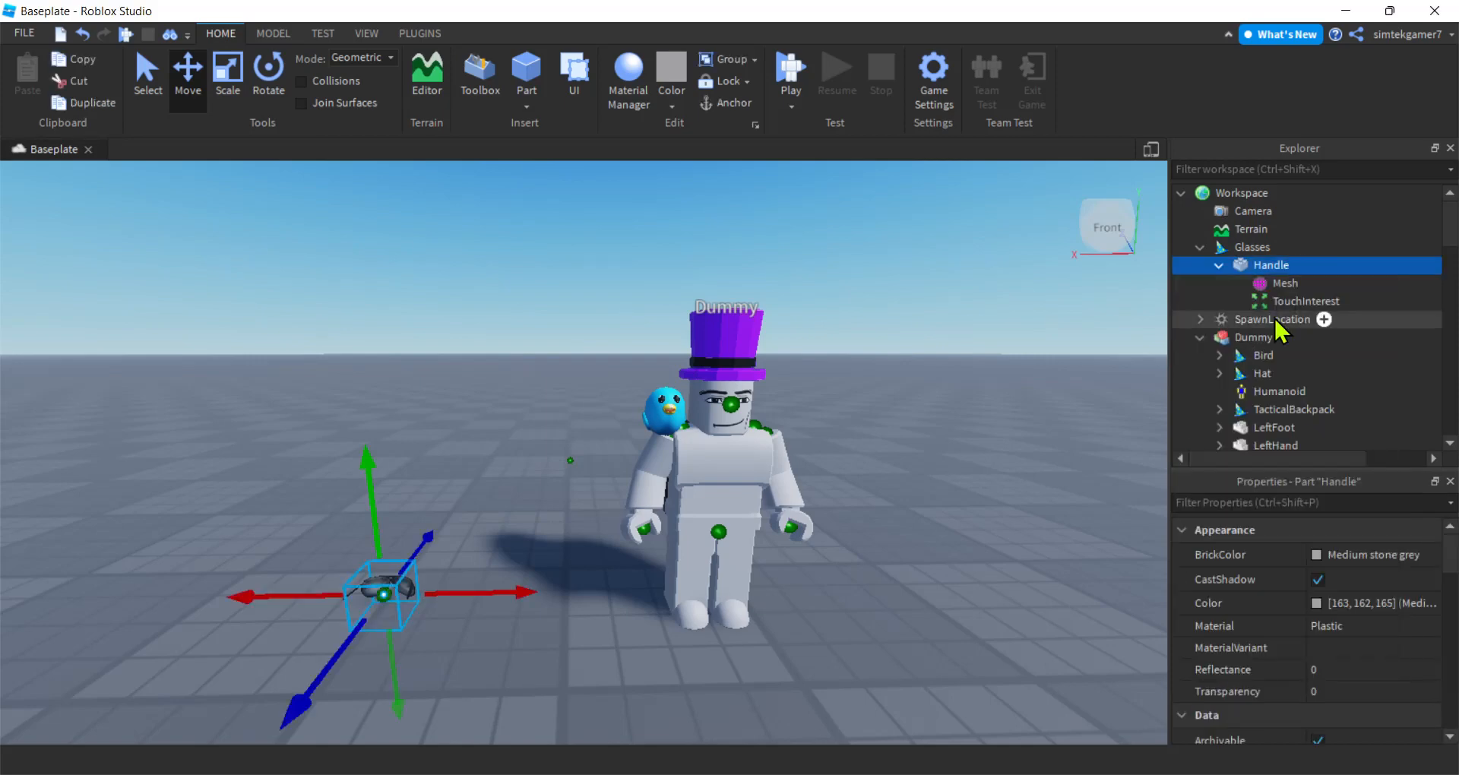
double_click(1307, 287)
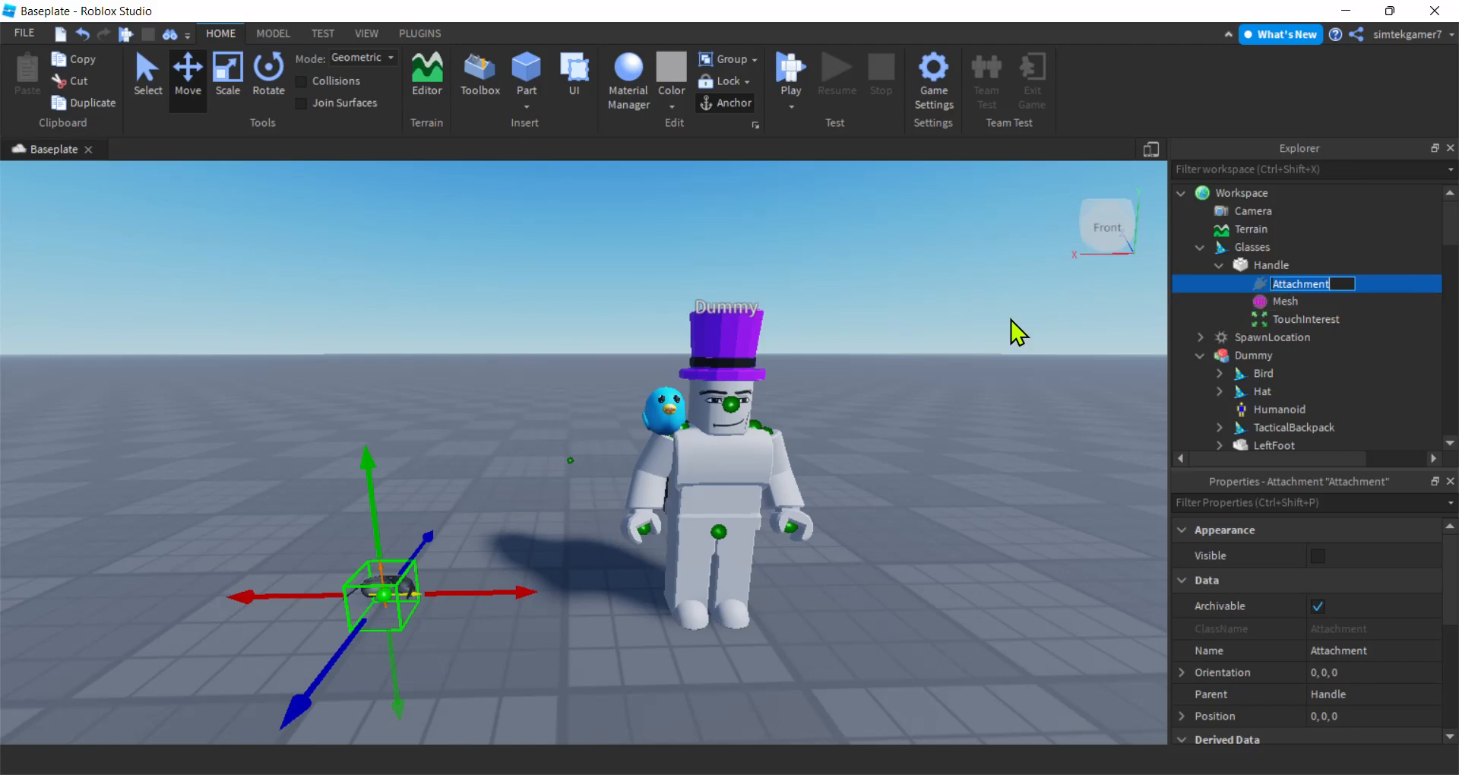
key(ctrl+v)
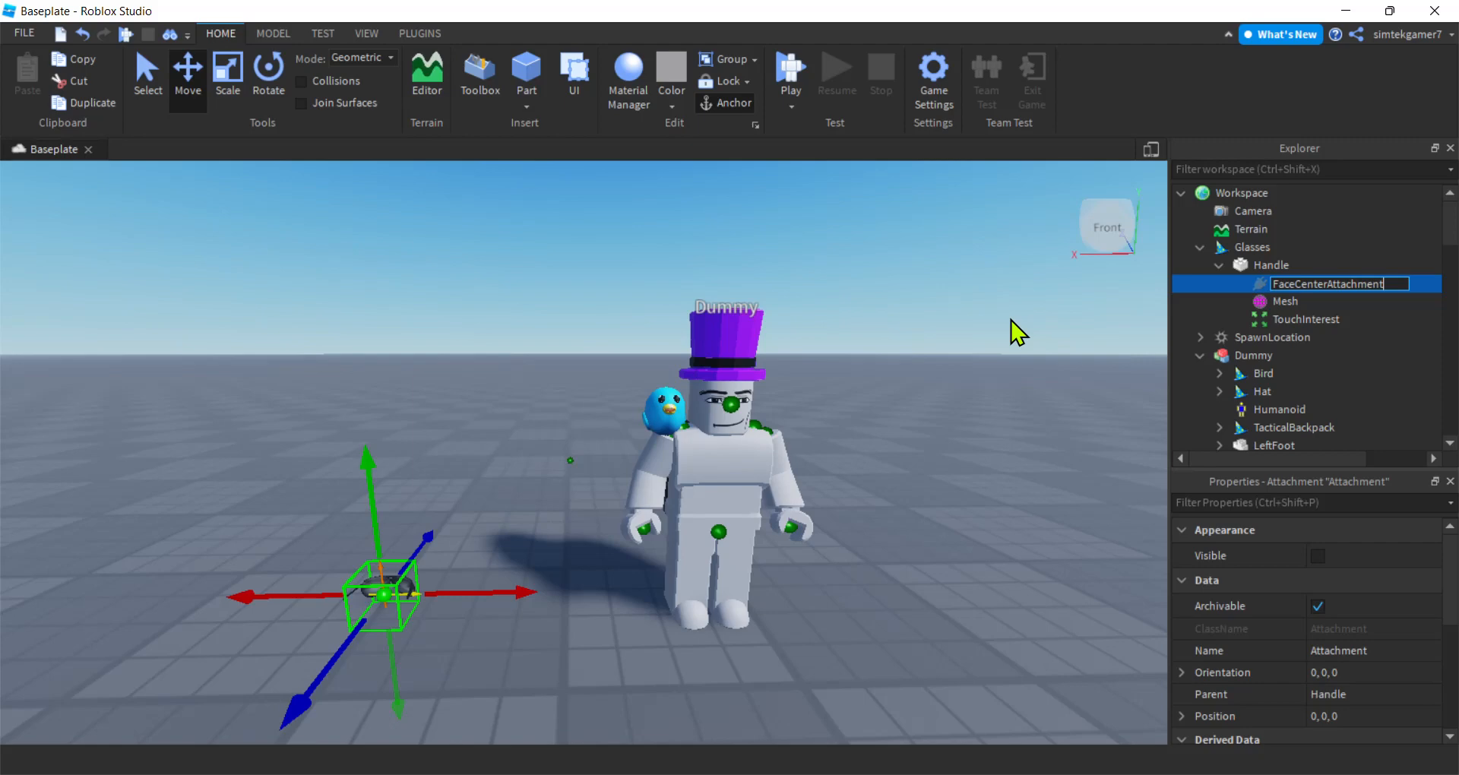
key(Return)
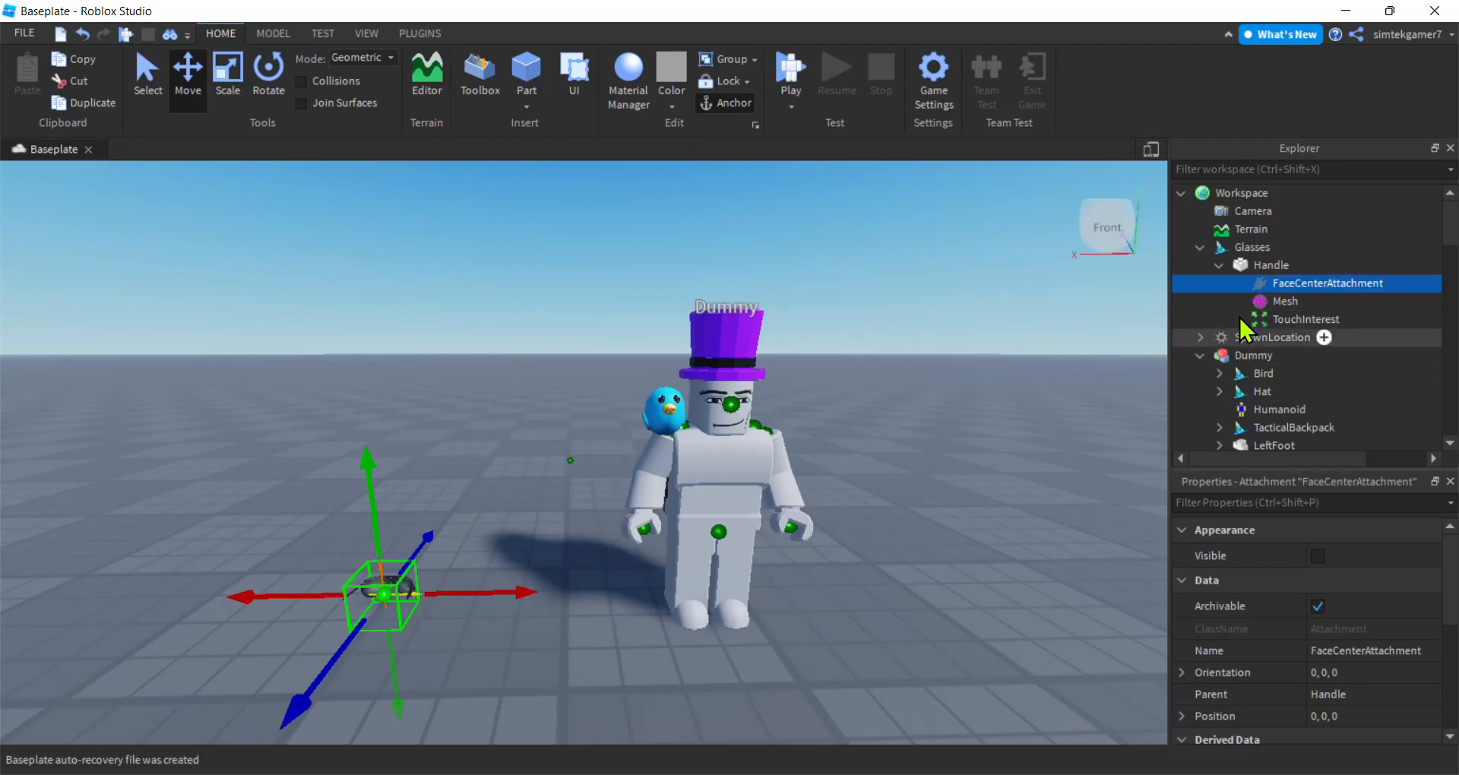
Step: Review the transform, collision and Anchored properties of the Glasses Handle
click(1265, 265)
scroll(1329, 631, down, 8)
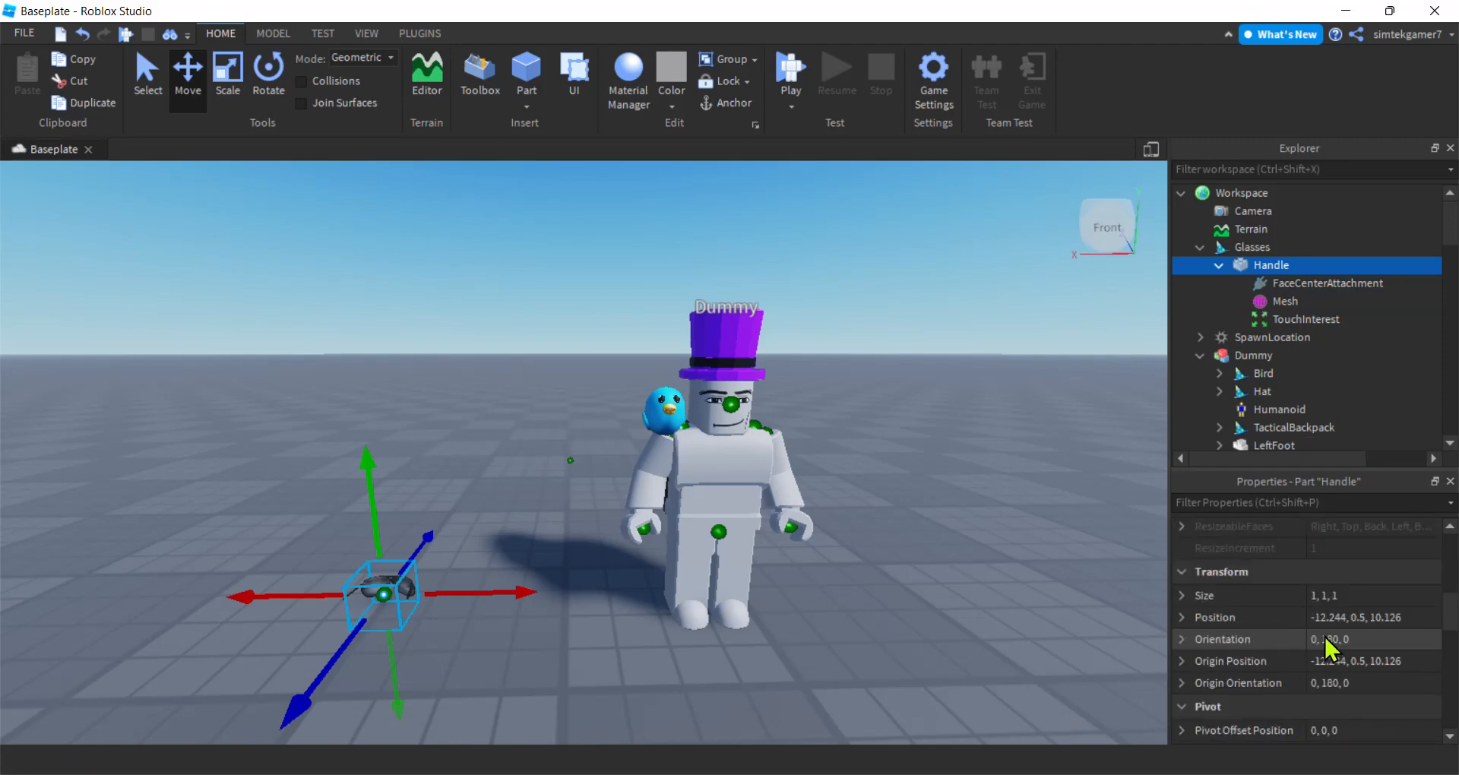
scroll(1329, 648, down, 3)
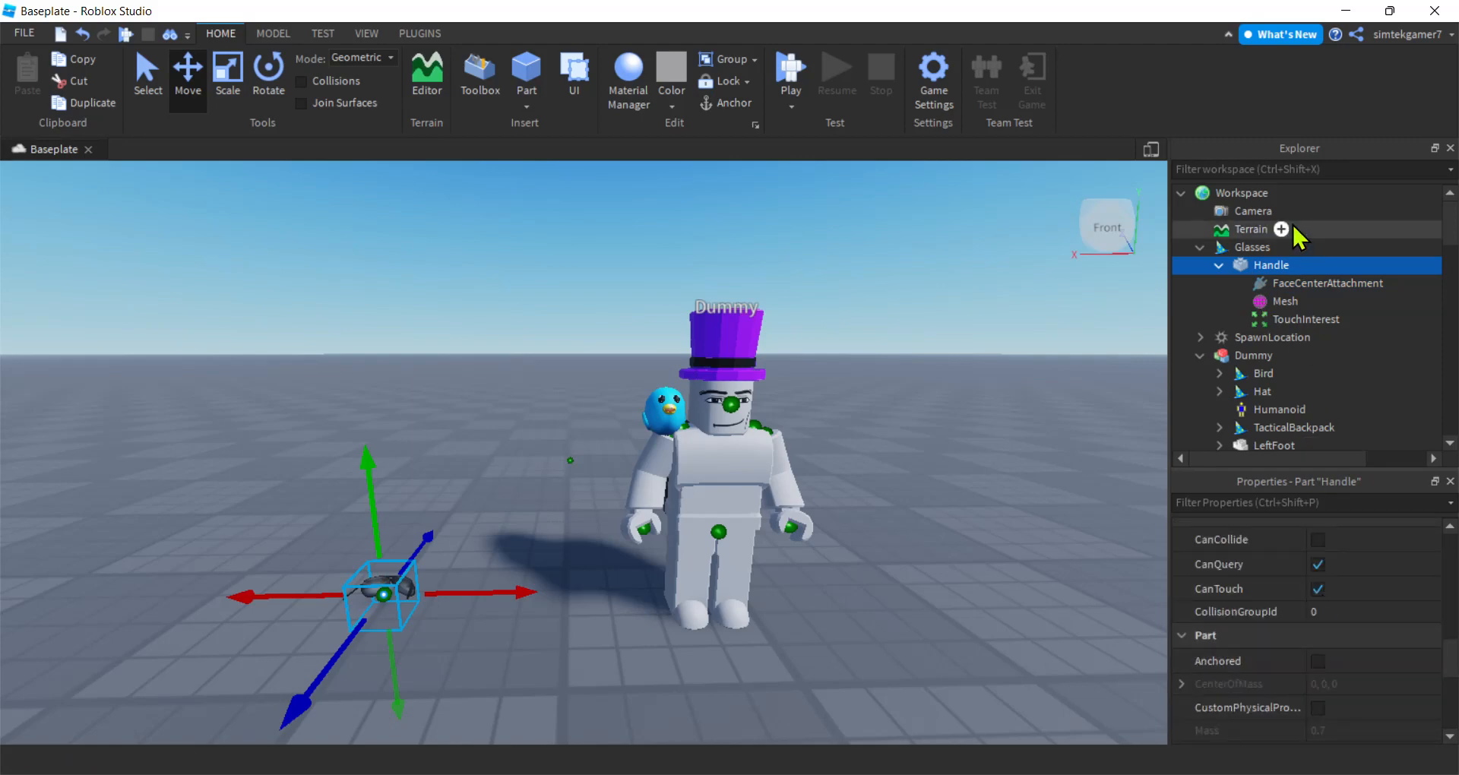
Step: Move the Glasses Handle's FaceCenterAttachment along its Z axis toward the ends of the temples, to position 0, 0, 0.261
click(1253, 251)
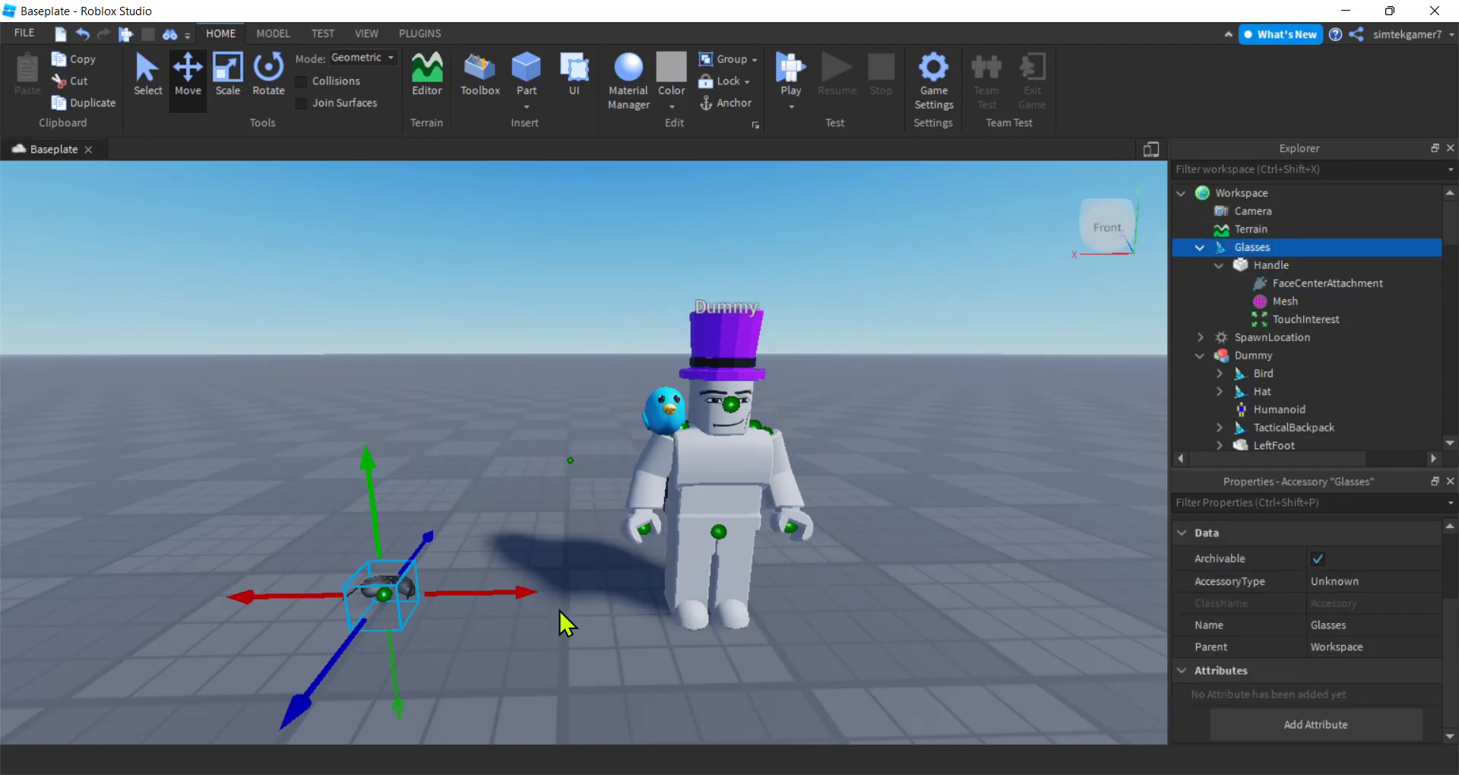
key(a)
right_drag(505, 657, 504, 658)
key(w)
key(a)
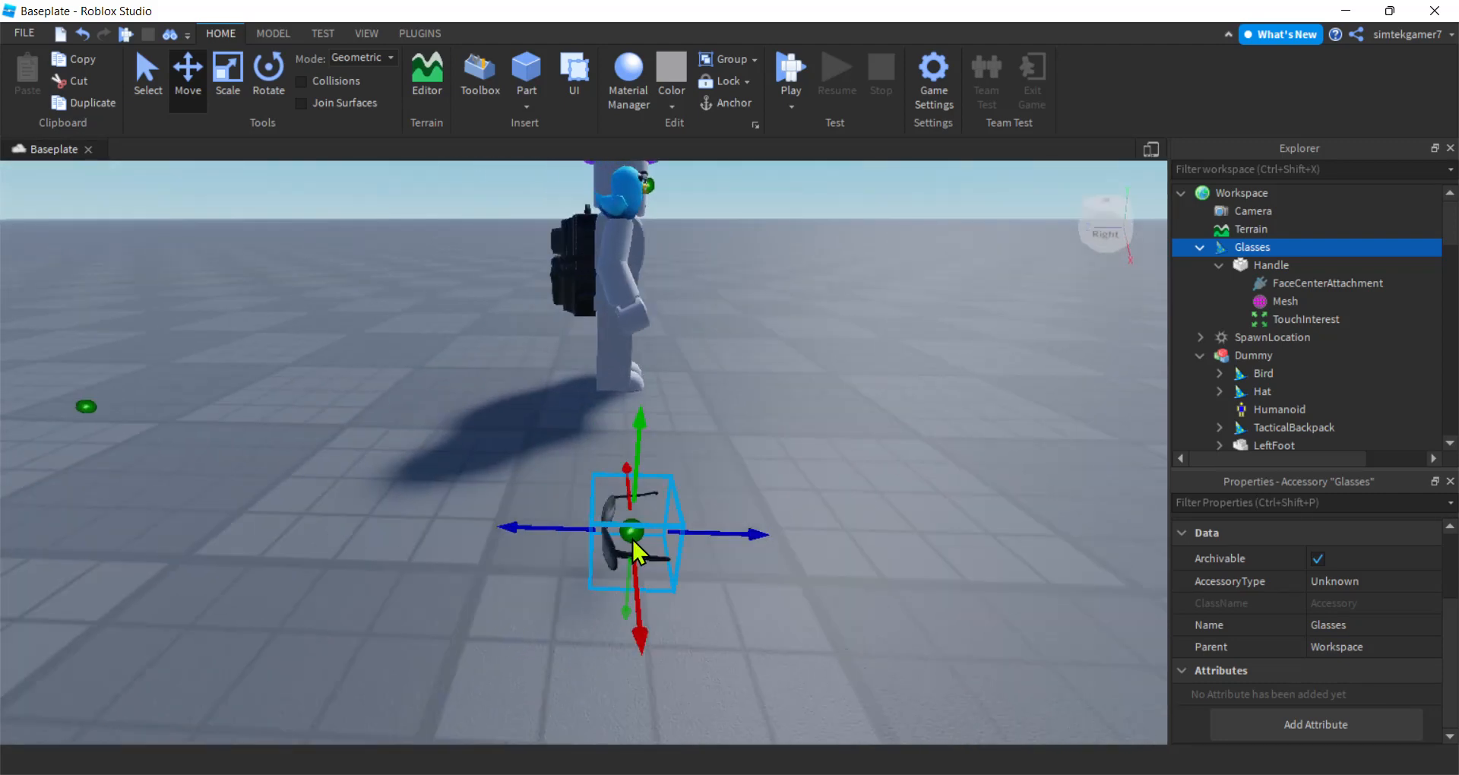
right_drag(772, 445, 772, 446)
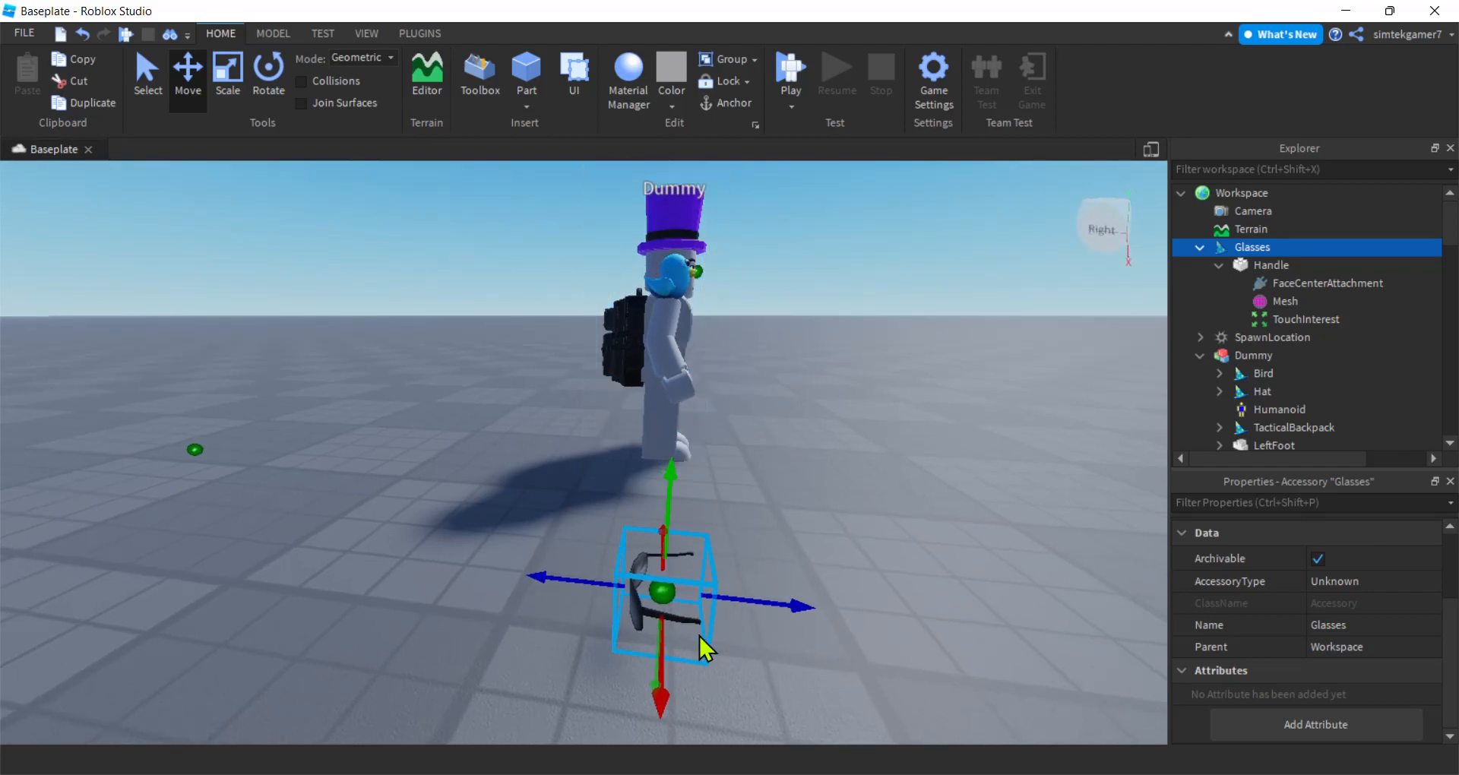
drag(802, 614, 804, 614)
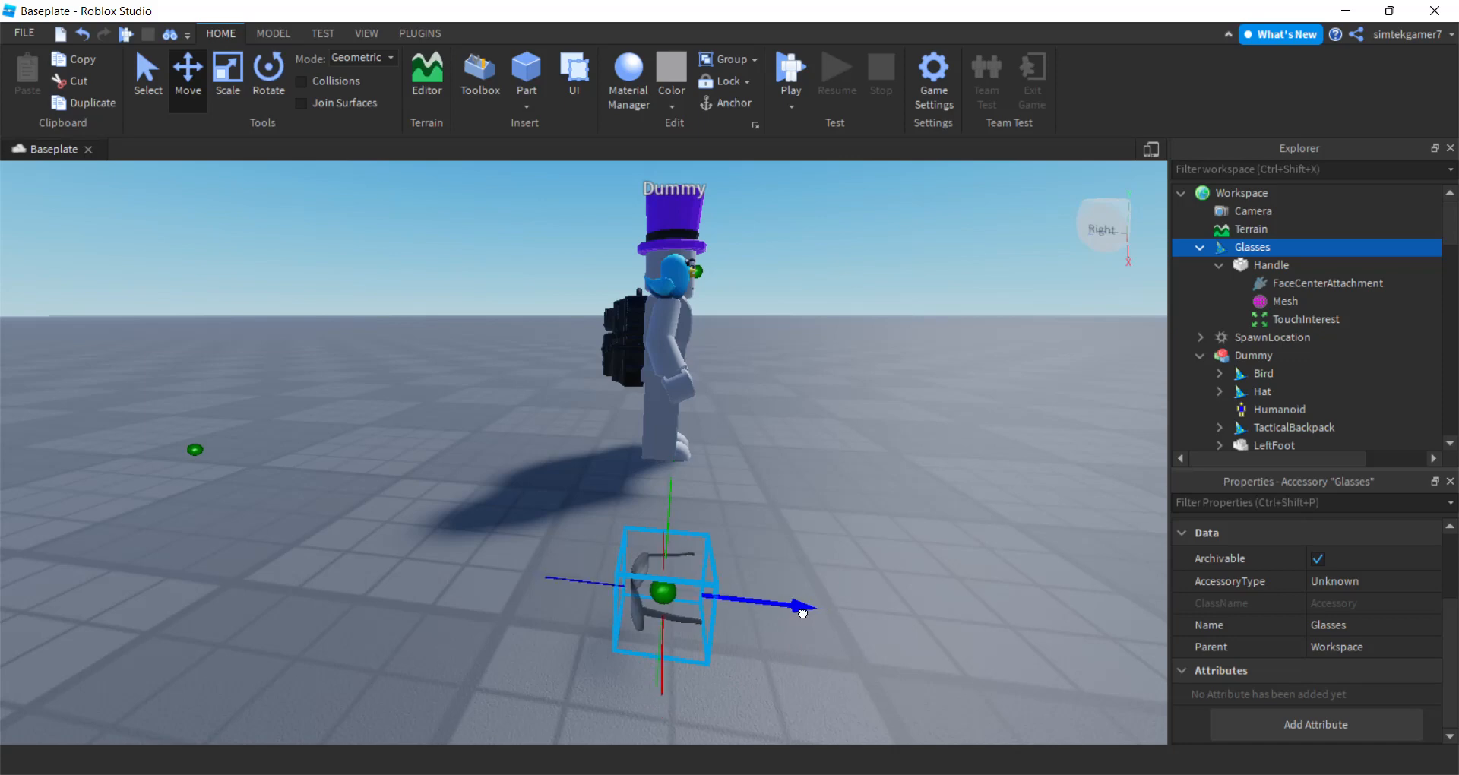
click(1289, 282)
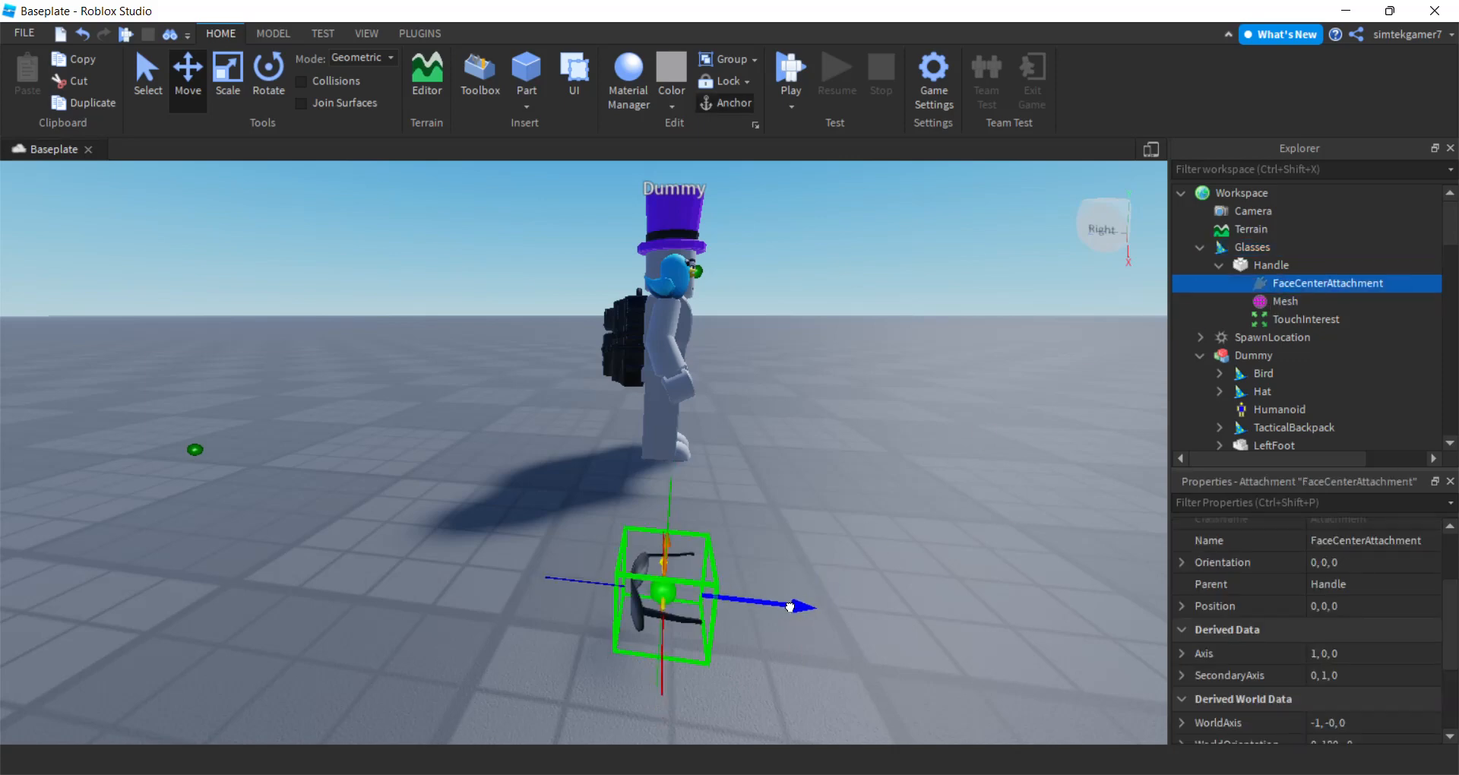
drag(791, 607, 816, 607)
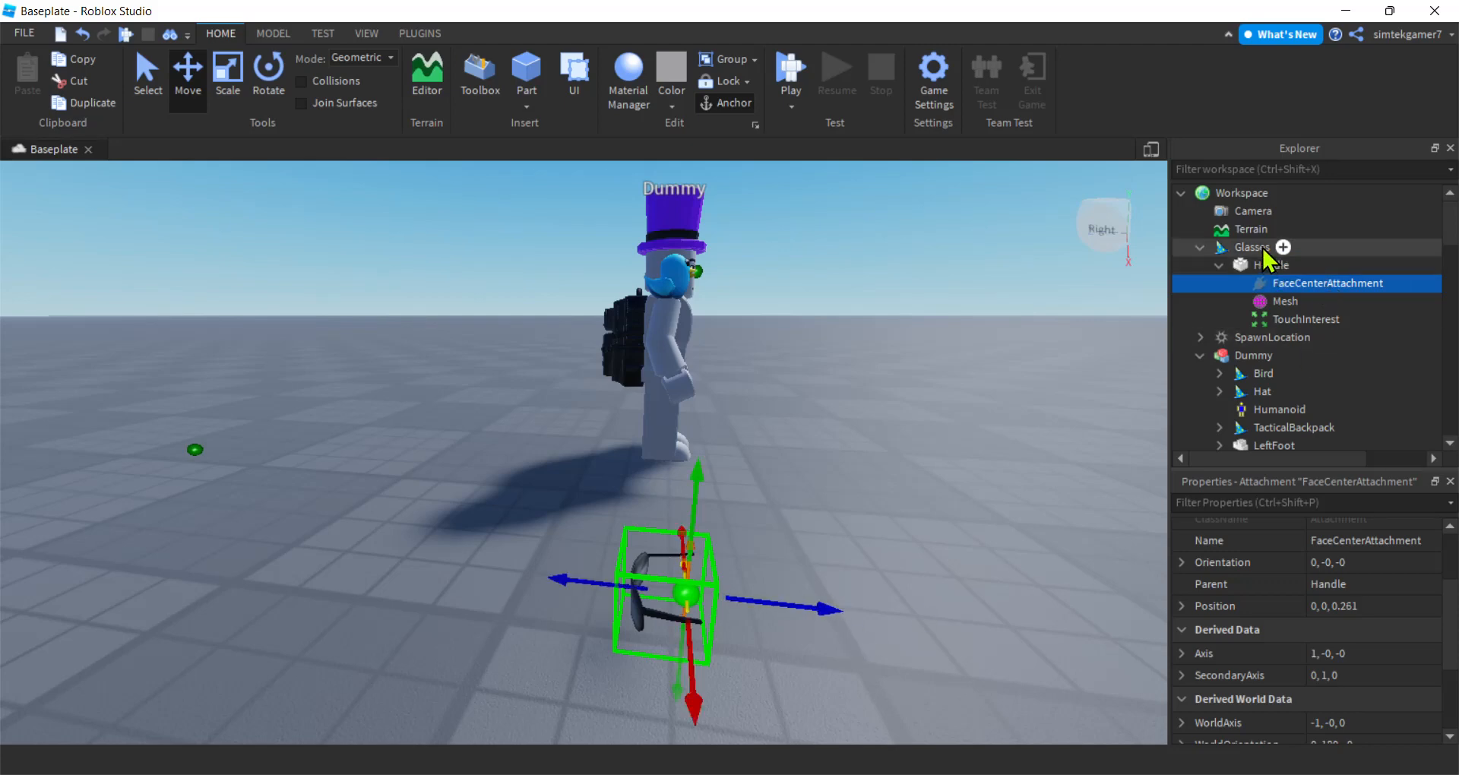
Step: Make the Glasses accessory a child of the Dummy and check its fit on the face from several angles
drag(1264, 250, 1266, 352)
drag(1265, 354, 1265, 355)
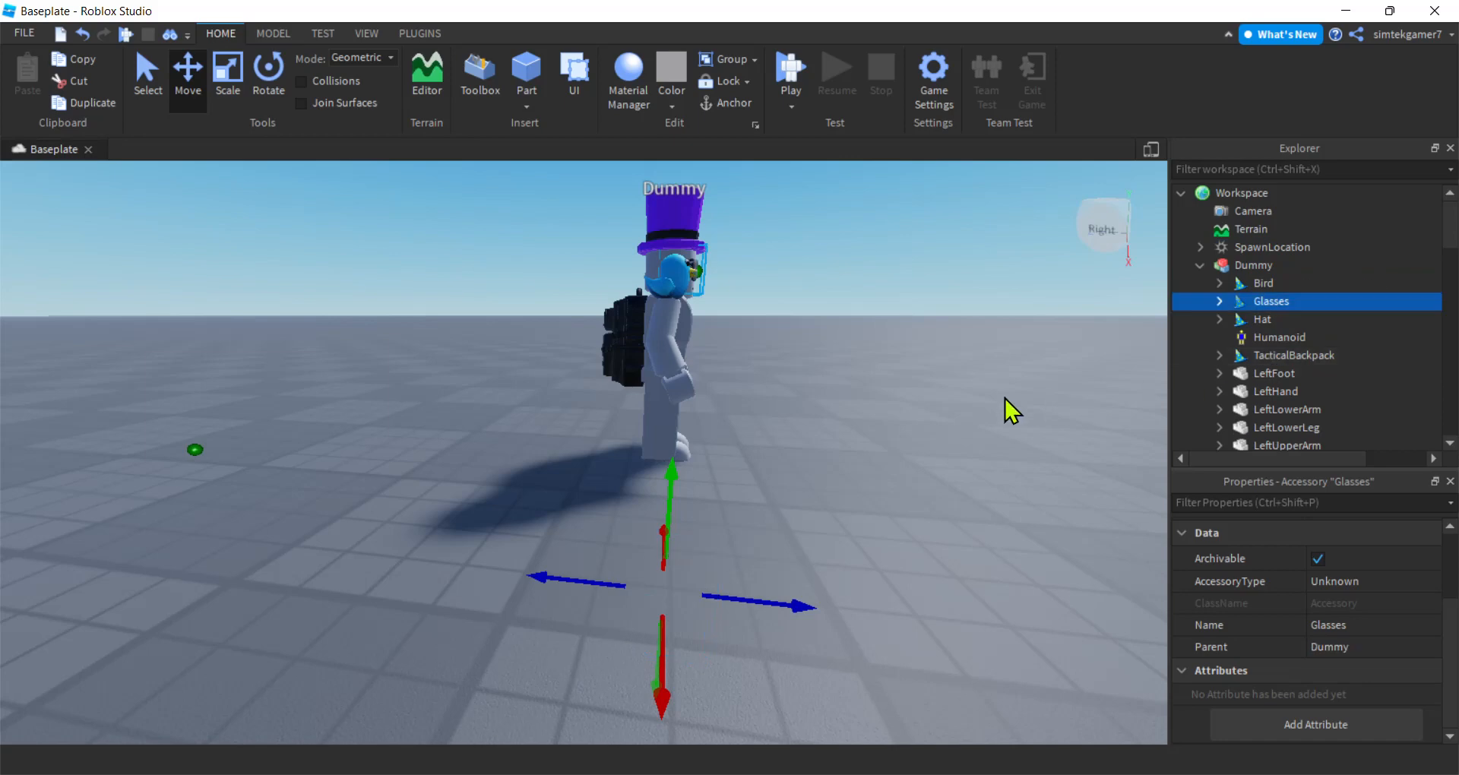
key(d)
right_drag(1003, 399, 1001, 399)
key(a)
key(w)
key(e)
key(s)
scroll(916, 515, up, 3)
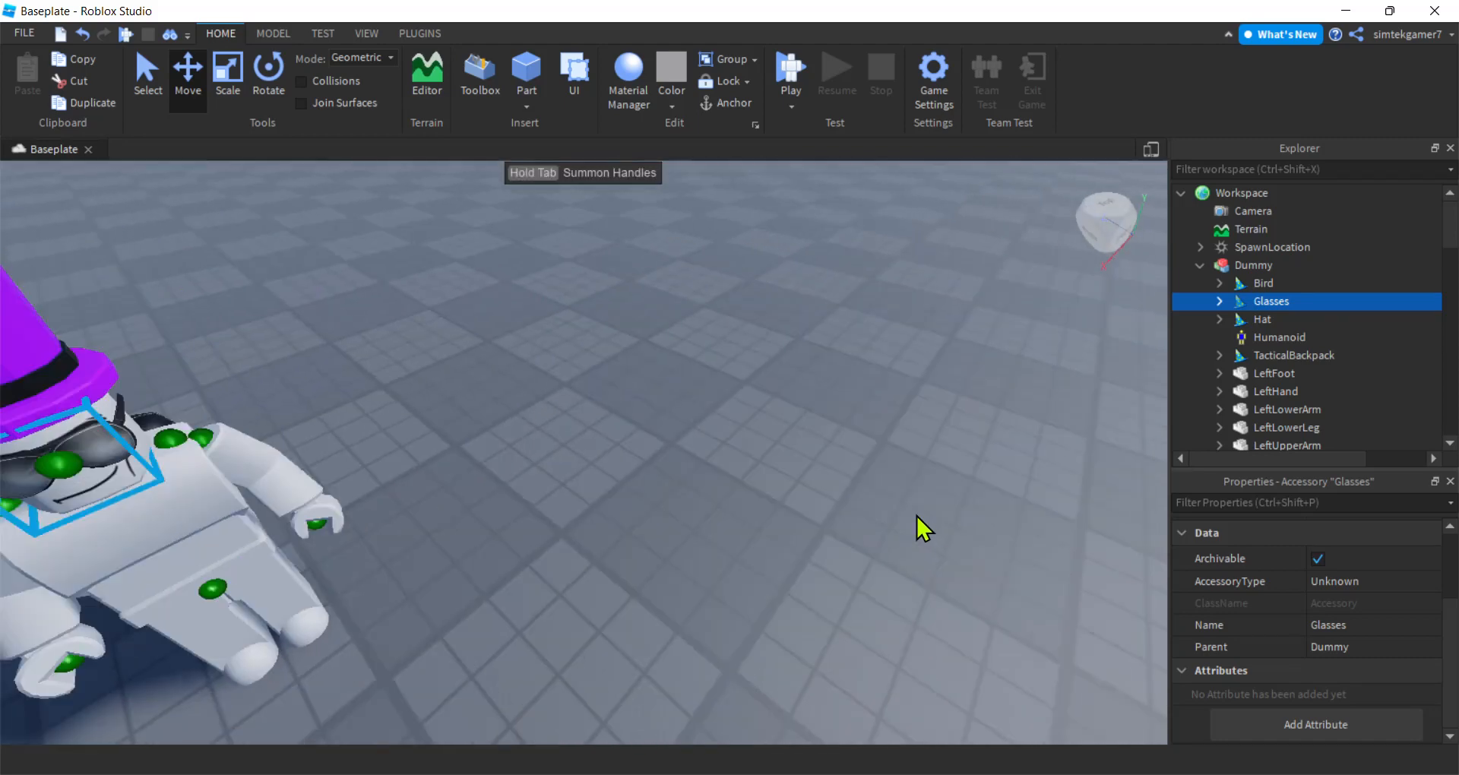
key(s)
right_drag(824, 486, 824, 486)
key(a)
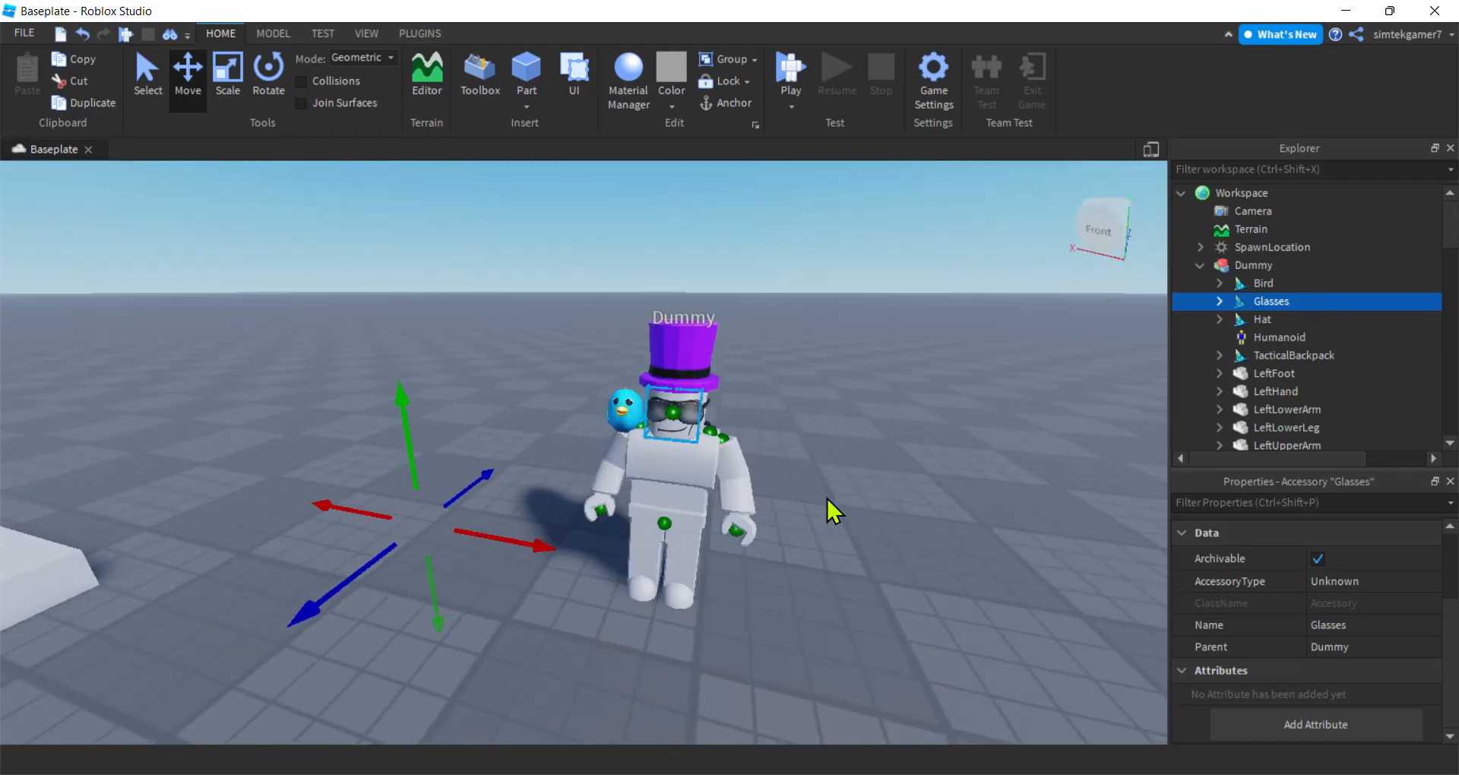
Step: Add a BodyColors object to the Dummy model and check the overall look of the character with its accessories
key(a)
click(841, 501)
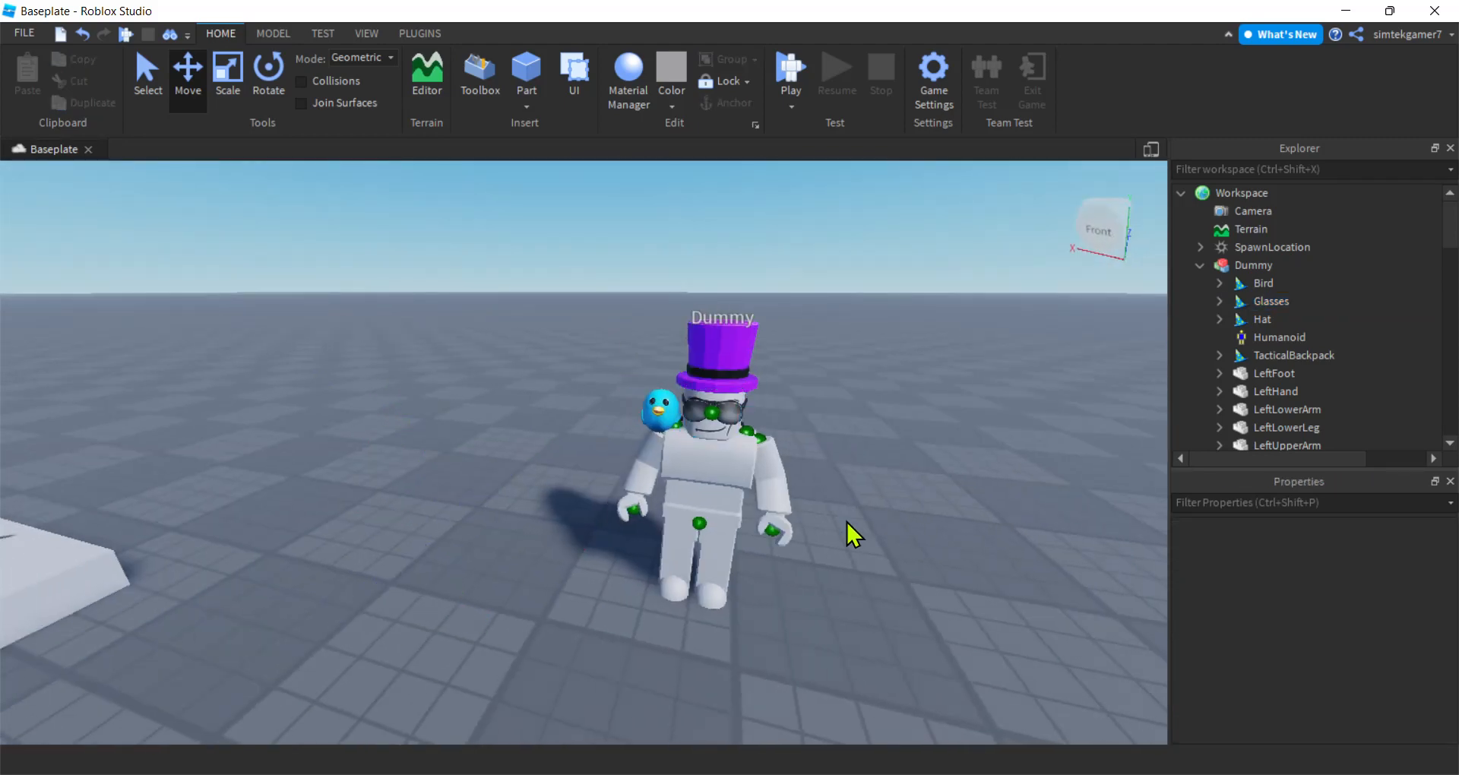
right_drag(846, 521, 846, 521)
click(723, 514)
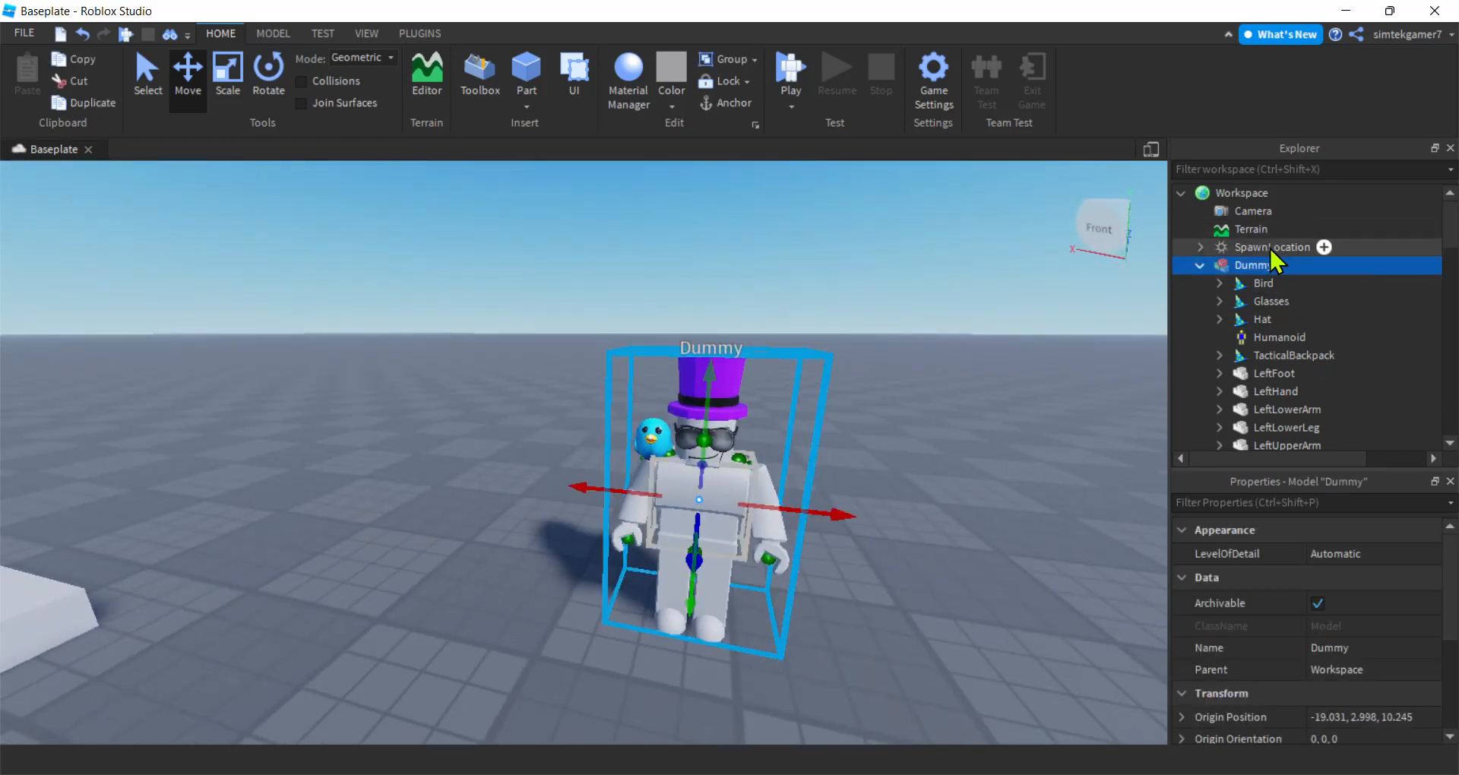
click(1285, 265)
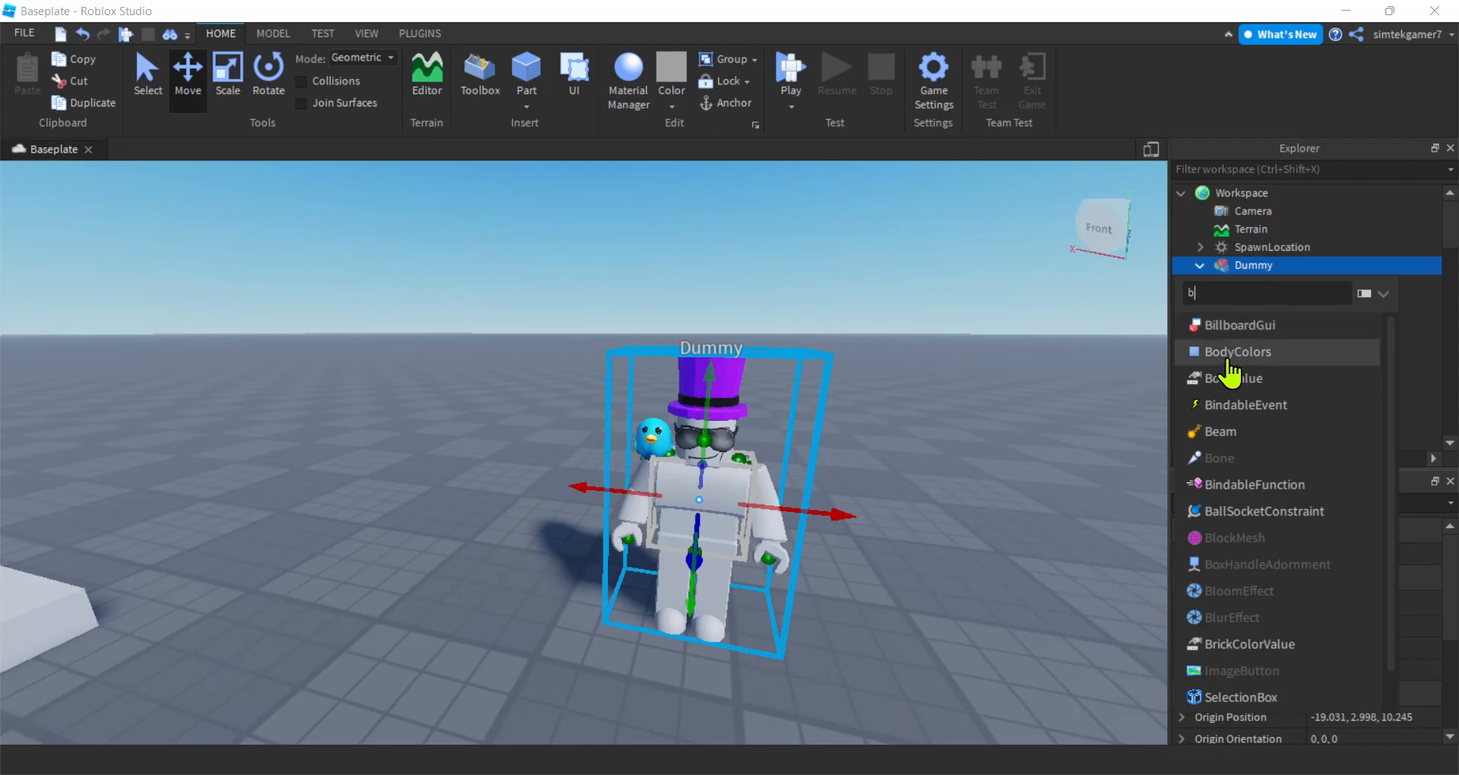
click(1224, 378)
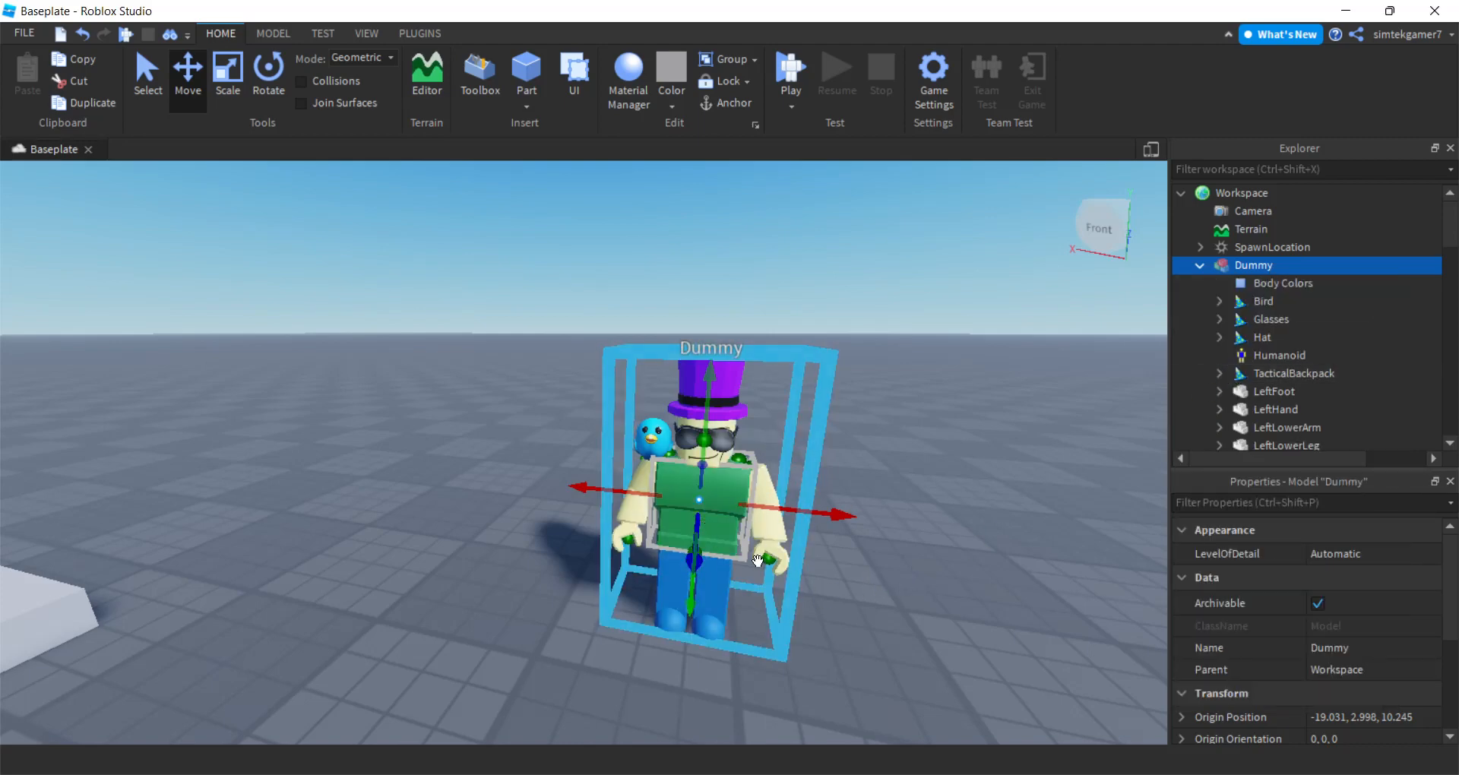
key(a)
right_drag(906, 585, 909, 590)
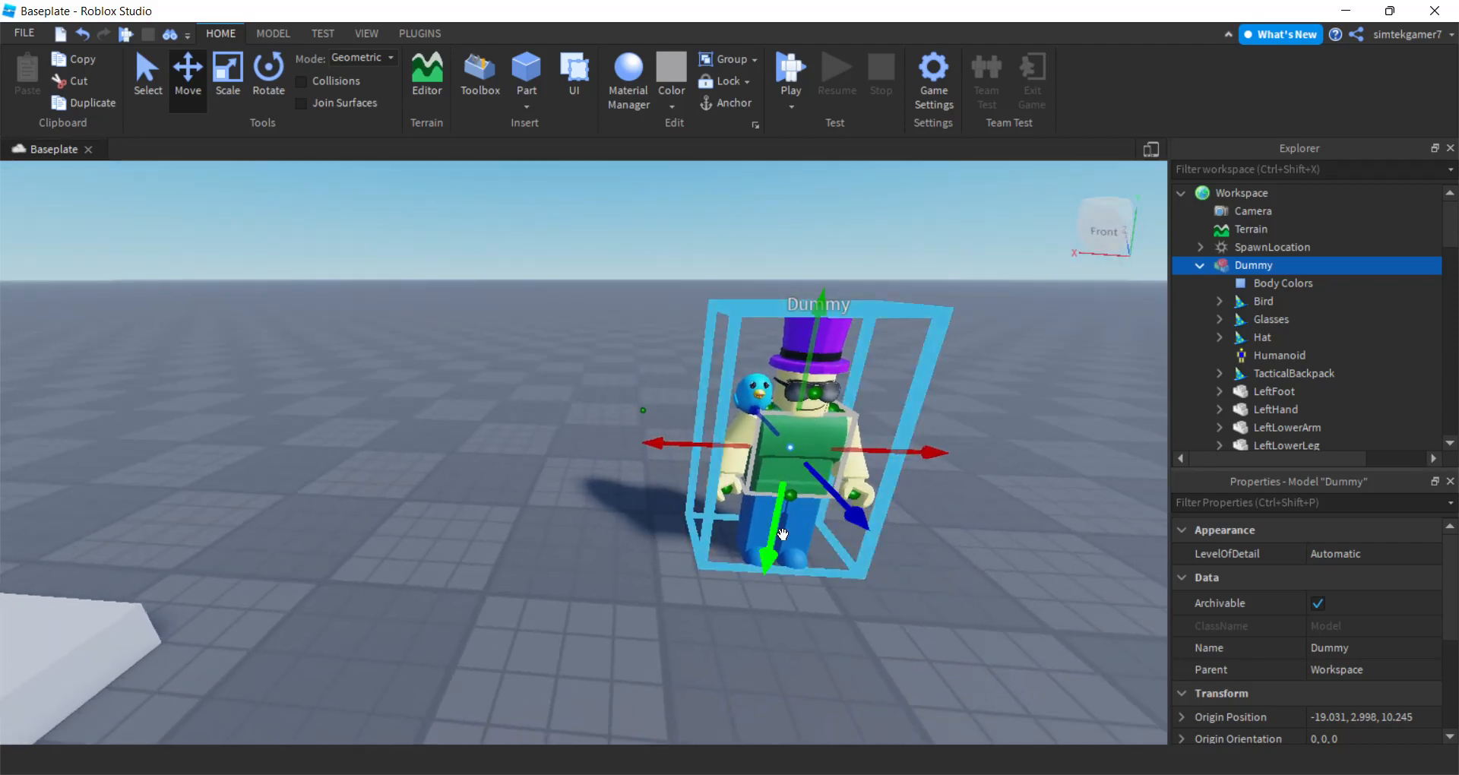
key(s)
right_drag(938, 546, 938, 546)
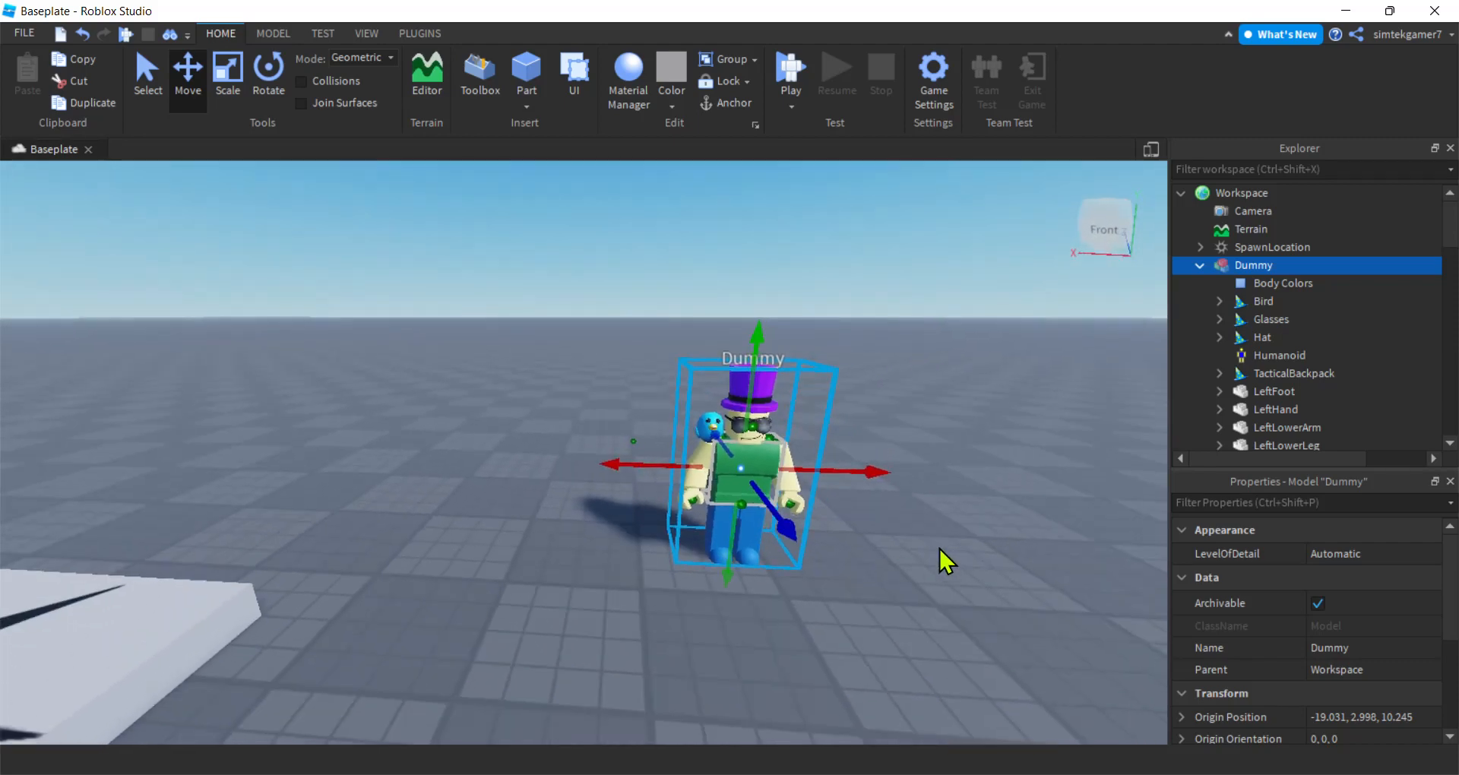